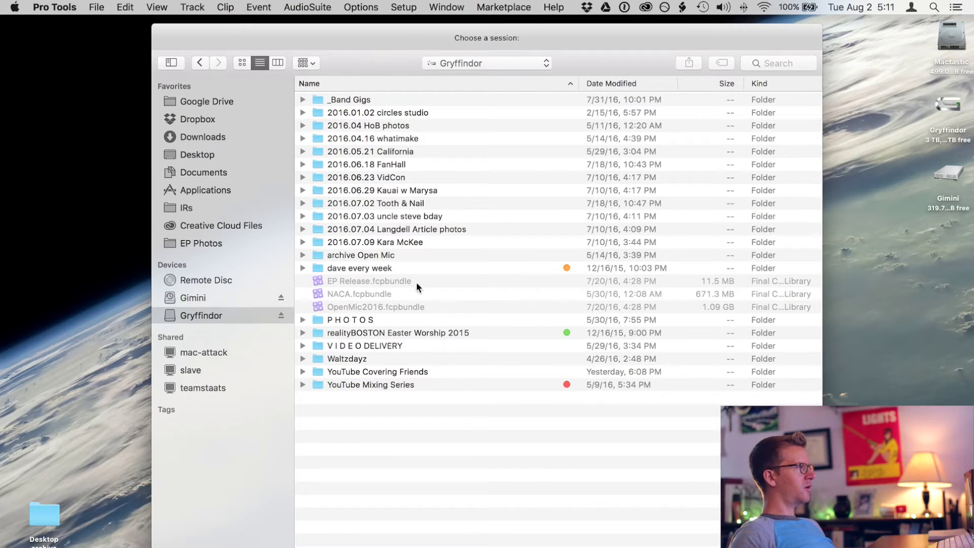
Step: Open the Heartstrings Tracking.ptx session from the ep01 Heartstrings folder in YouTube Covering Friends, declining the detailed report
double_click(419, 373)
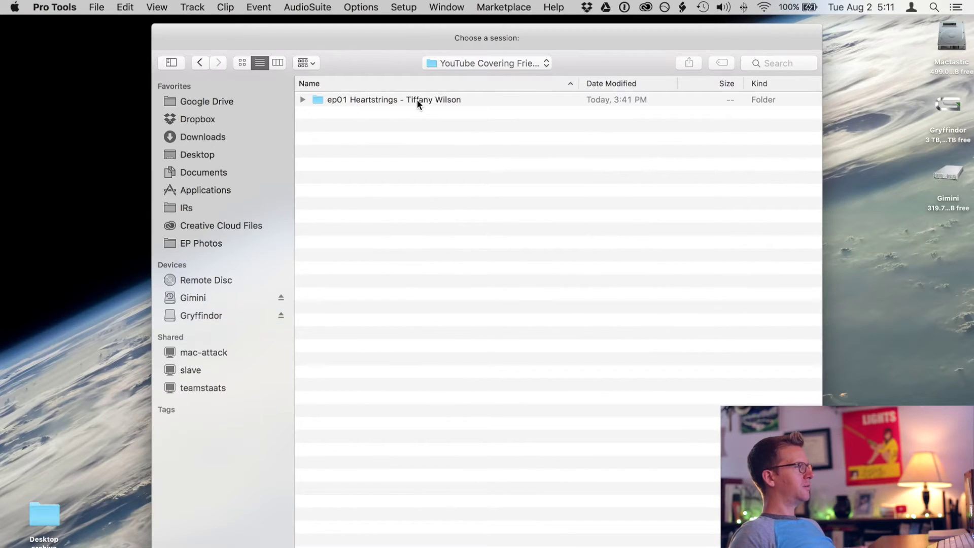
double_click(436, 100)
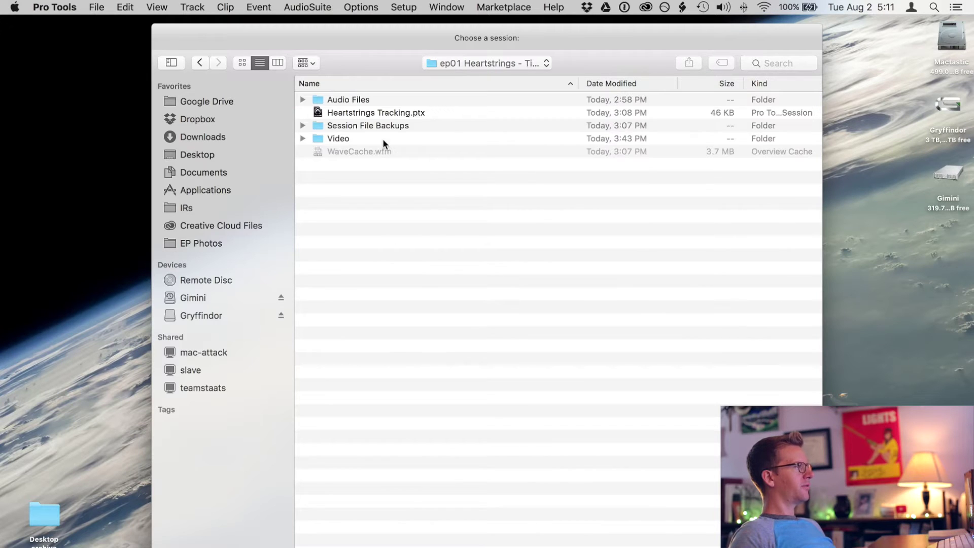
double_click(416, 112)
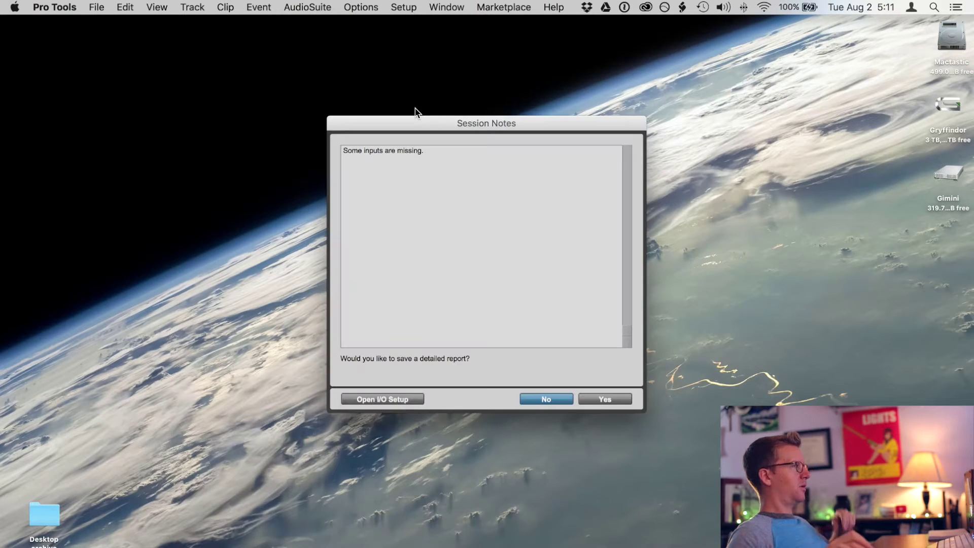
left_click(532, 397)
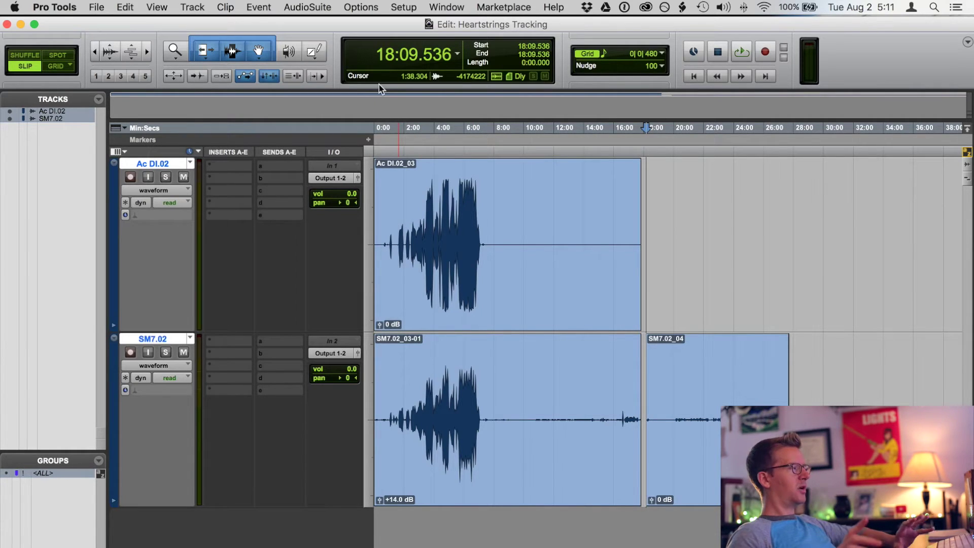
Step: Set the playback engine to Built-in Output, agreeing to save and close the session, and confirm the settings
left_click(400, 7)
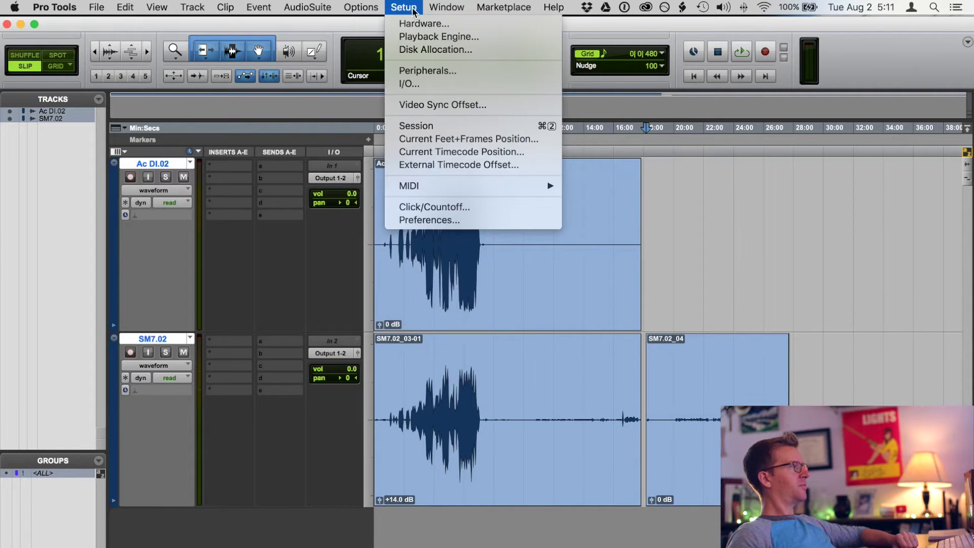
left_click(449, 37)
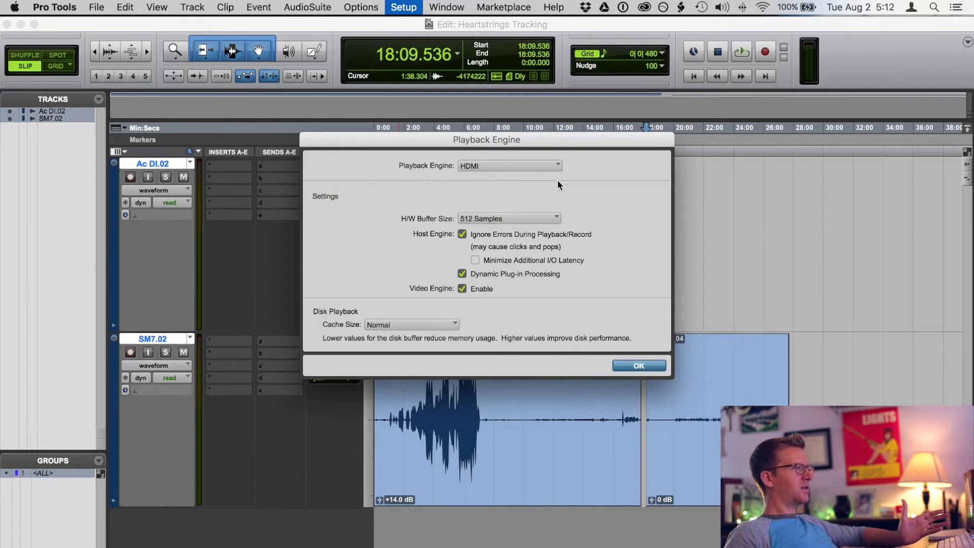
left_click(516, 163)
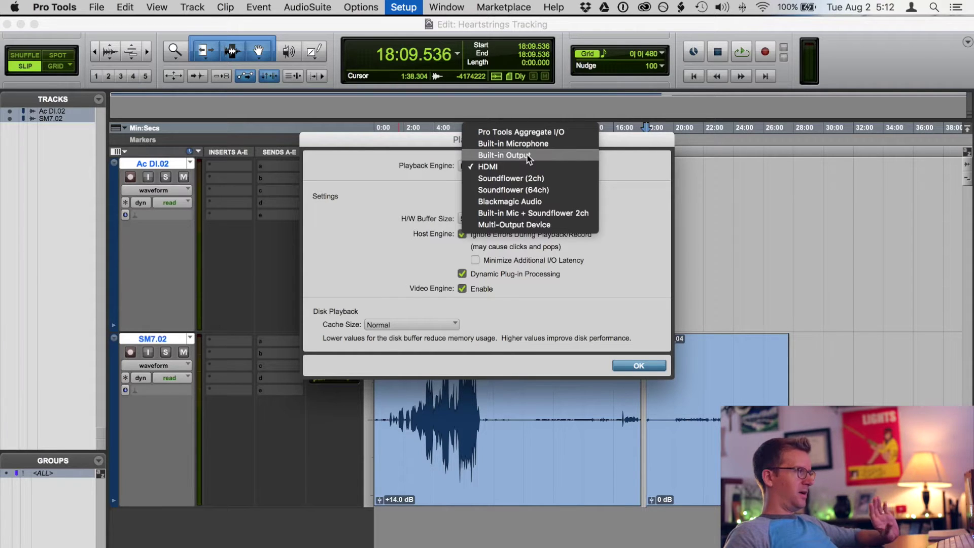
left_click(528, 155)
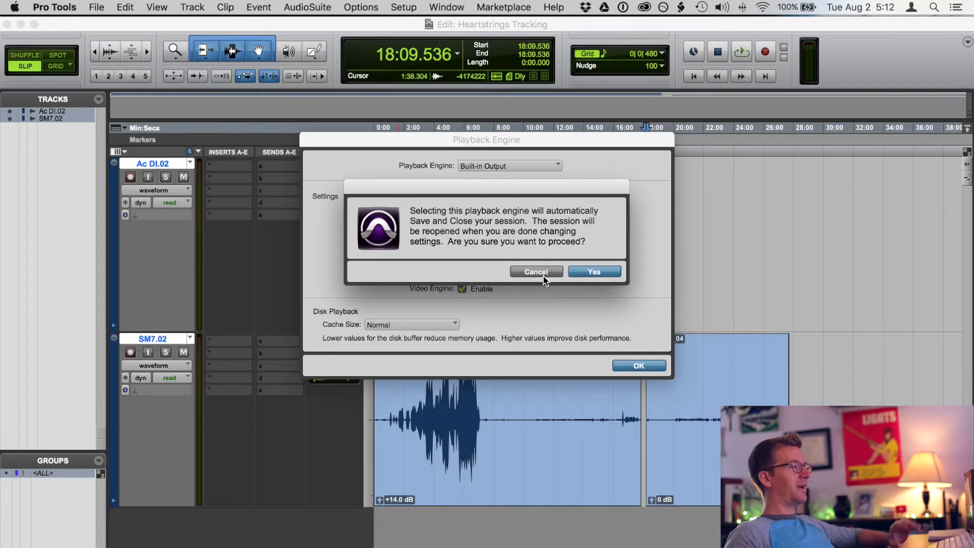
left_click(609, 273)
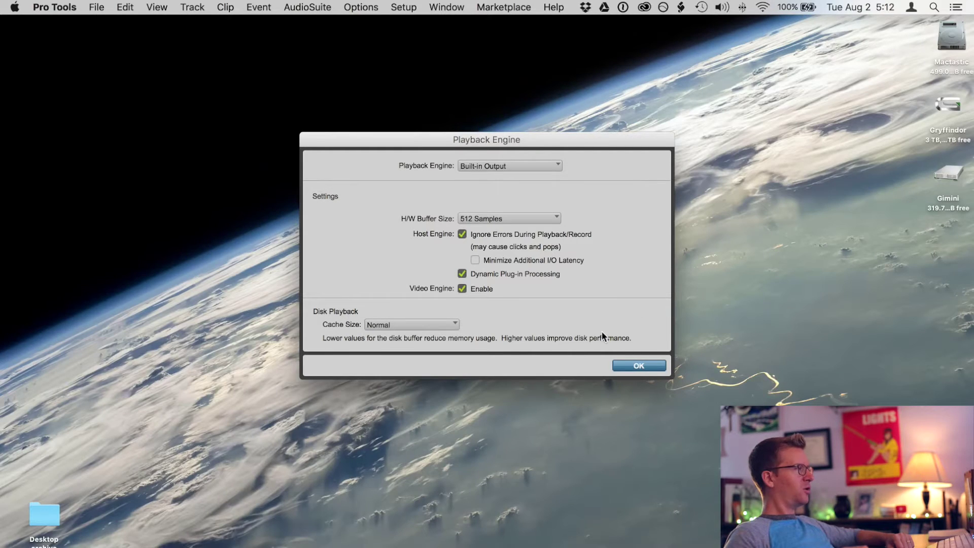
left_click(638, 366)
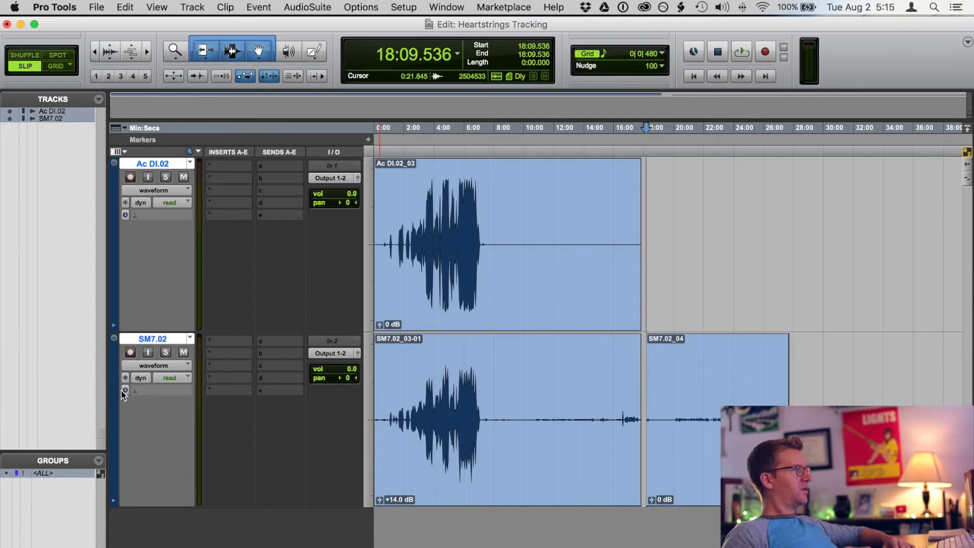
Step: Review the recorded takes on both tracks by switching through playlists SM7.01 and SM7, then return to SM7.02
left_click(192, 338)
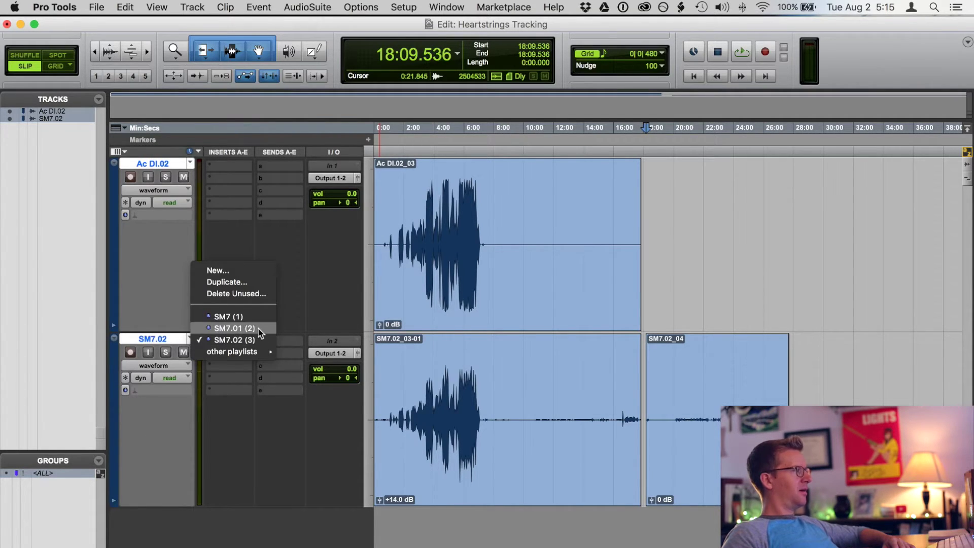
left_click(258, 329)
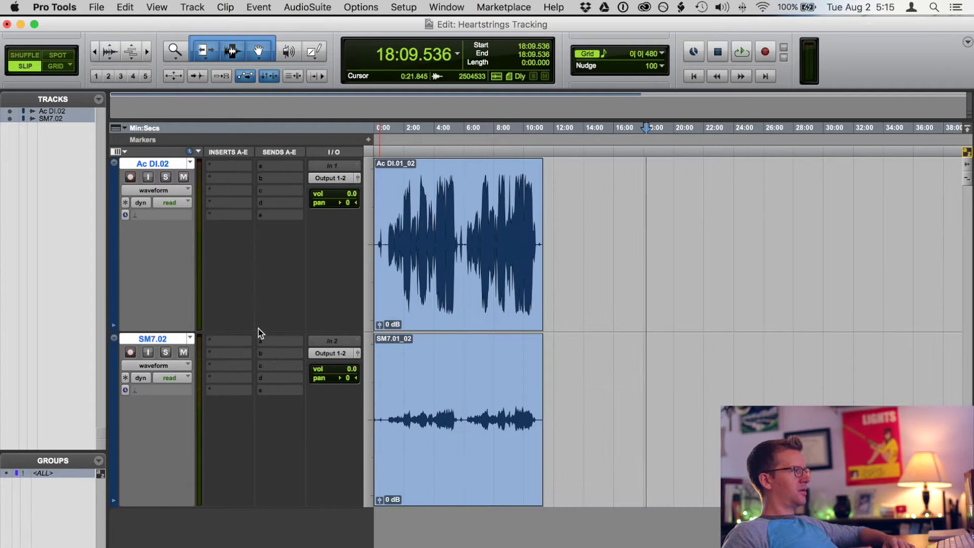
left_click(190, 338)
left_click(226, 328)
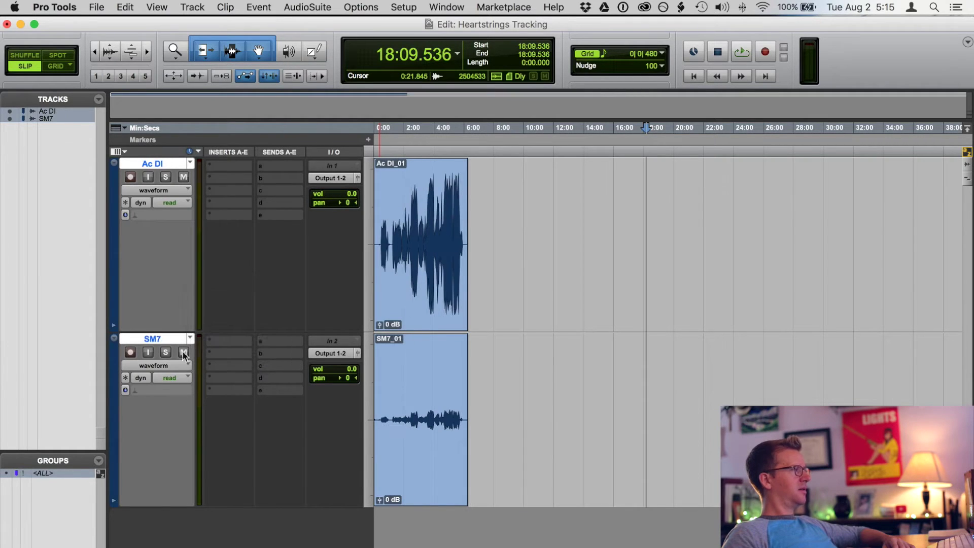
left_click(189, 339)
left_click(223, 351)
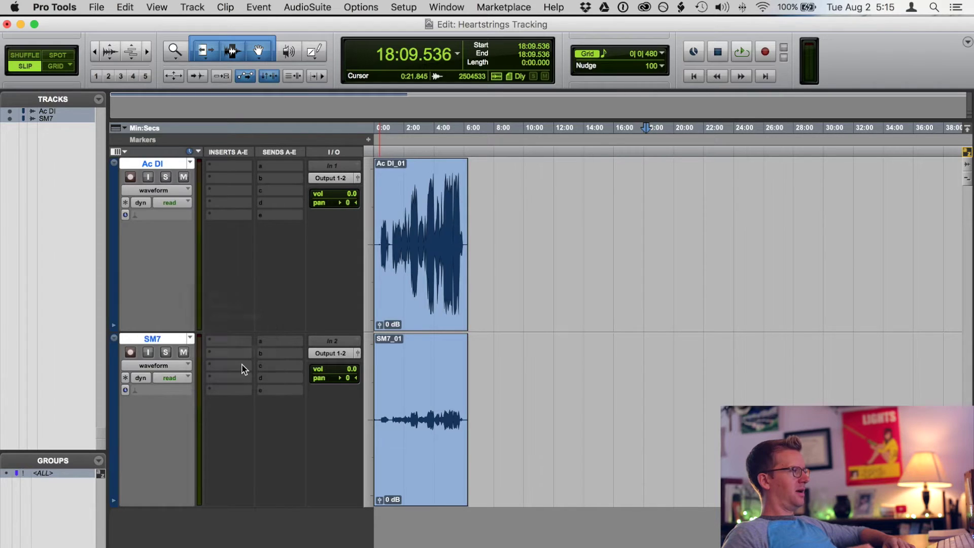
left_click(190, 338)
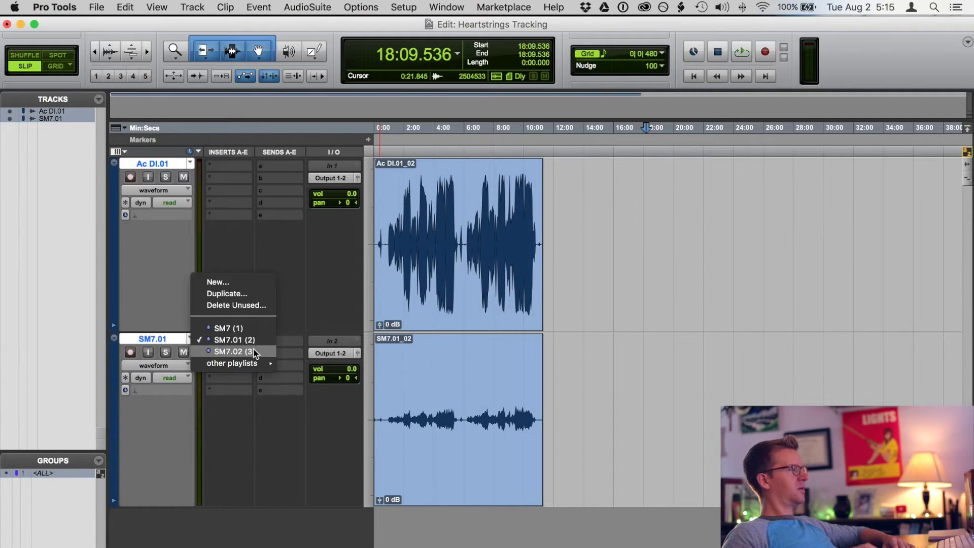
left_click(256, 350)
Step: Trim the first clips on both tracks to about 2:22 through 7:25 and move them to the session start at 0:00
left_click_drag(382, 247, 412, 231)
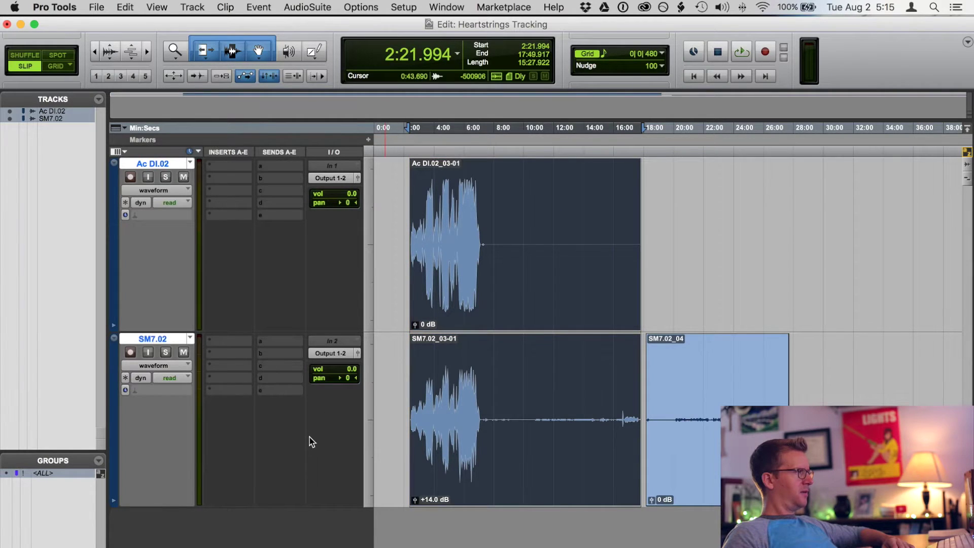
mouse_move(633, 254)
left_mouse_down()
mouse_move(587, 294)
mouse_move(498, 332)
mouse_move(482, 350)
left_mouse_up()
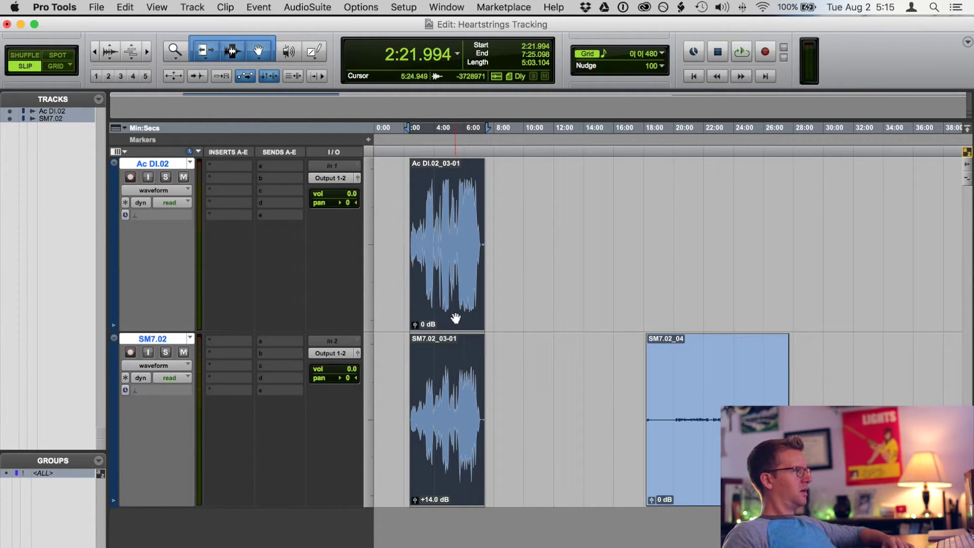
left_click_drag(436, 306, 380, 310)
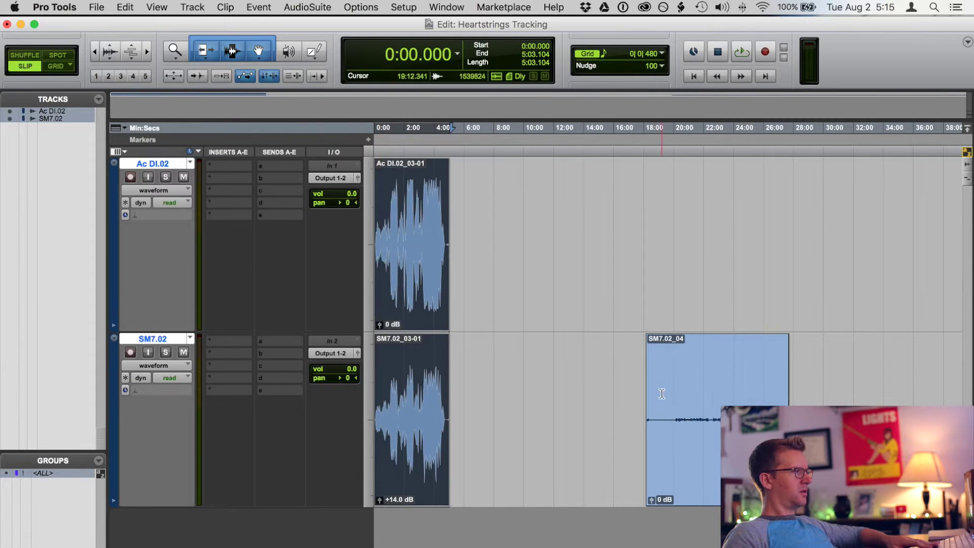
Step: Place the edit cursor at about 1:34 and zoom the timeline out and back in around it
key("alt+a")
left_click(548, 211)
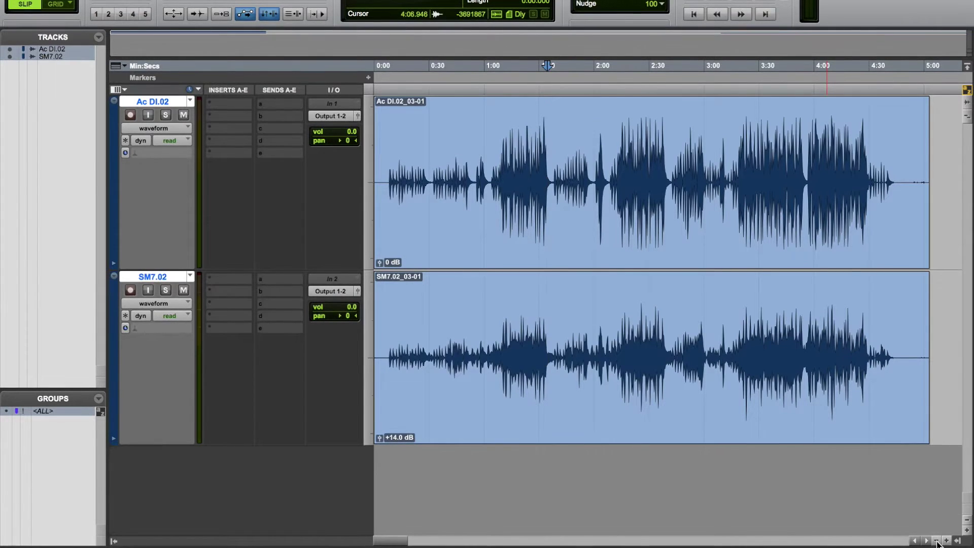
left_click(937, 542)
left_click(937, 542)
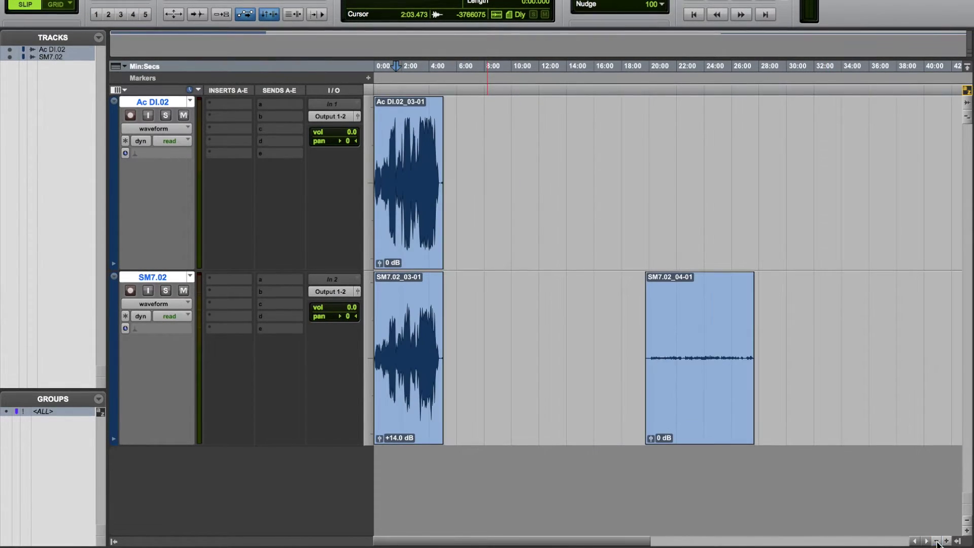
left_click(946, 542)
left_click(947, 542)
left_click(947, 542)
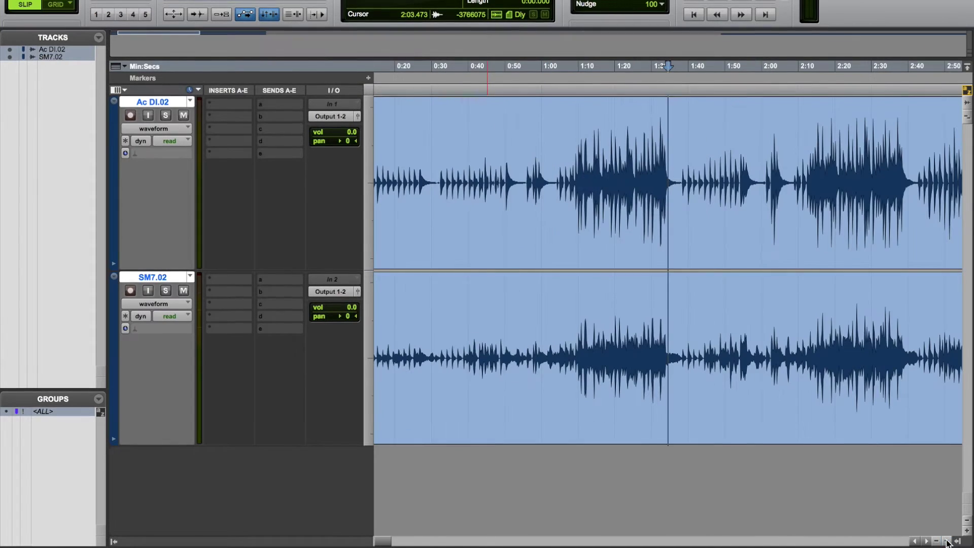
Step: Reduce the height of both tracks slightly and fit the two selected clips to the timeline view
left_click(967, 520)
left_click(967, 521)
left_click(968, 520)
left_click(967, 520)
left_click(967, 521)
left_click(968, 531)
left_click(967, 531)
left_click(968, 531)
left_click(967, 532)
left_click(967, 531)
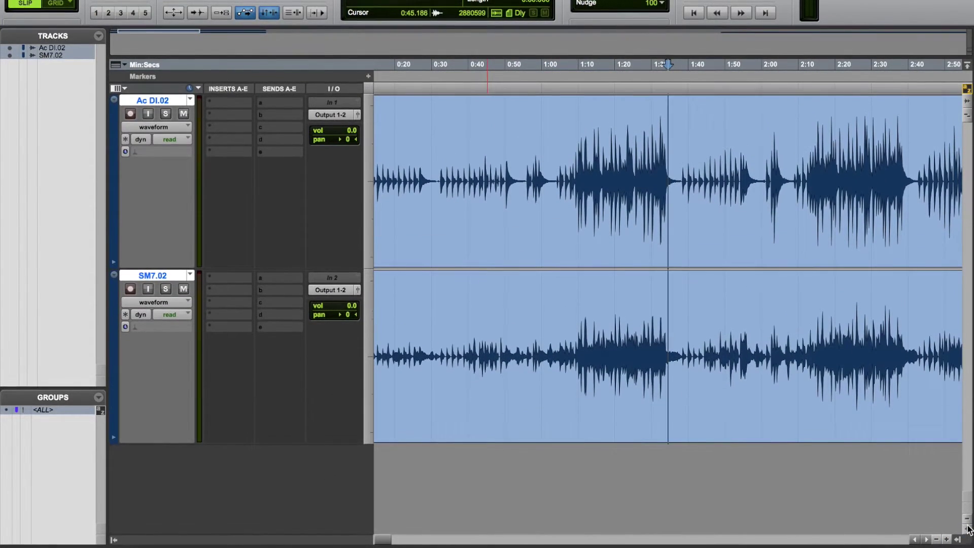
left_click(968, 520)
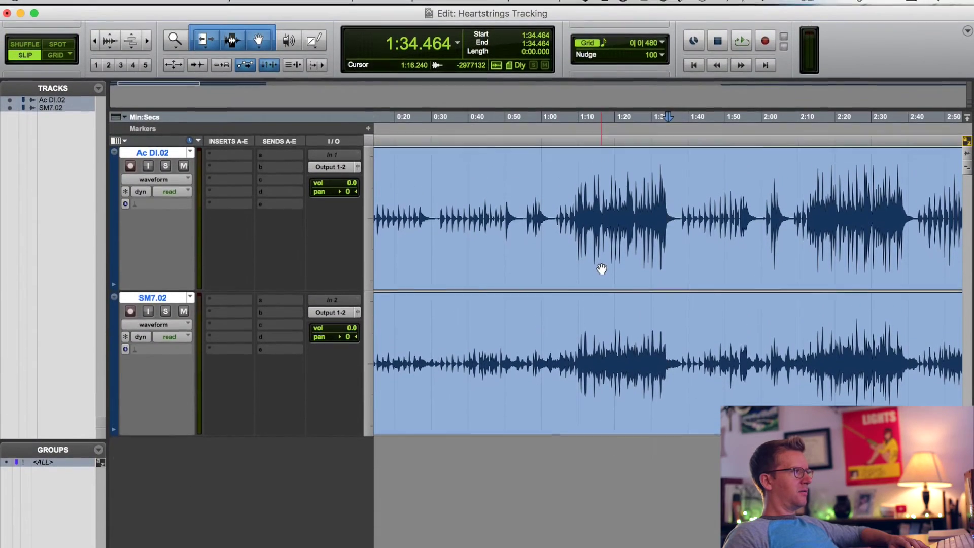
left_click(601, 249)
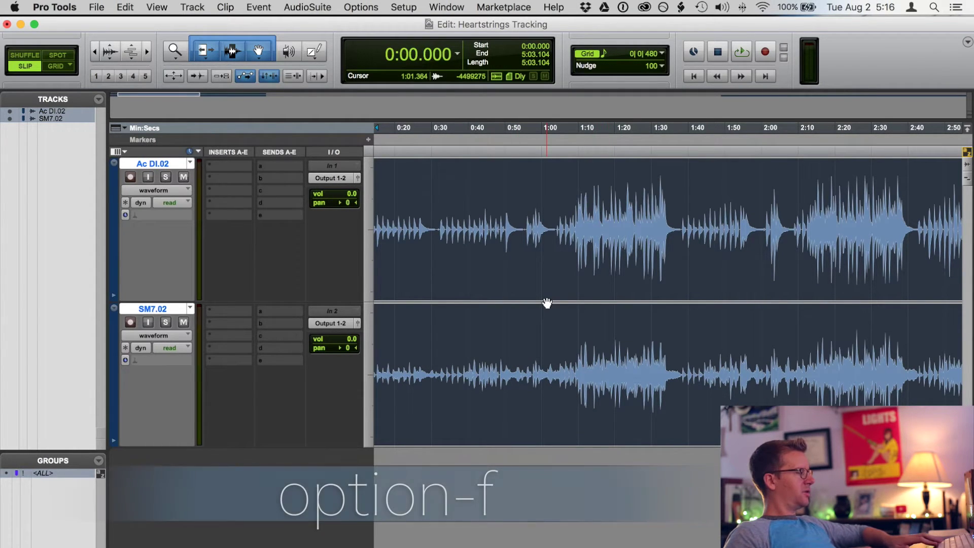
key("alt+f")
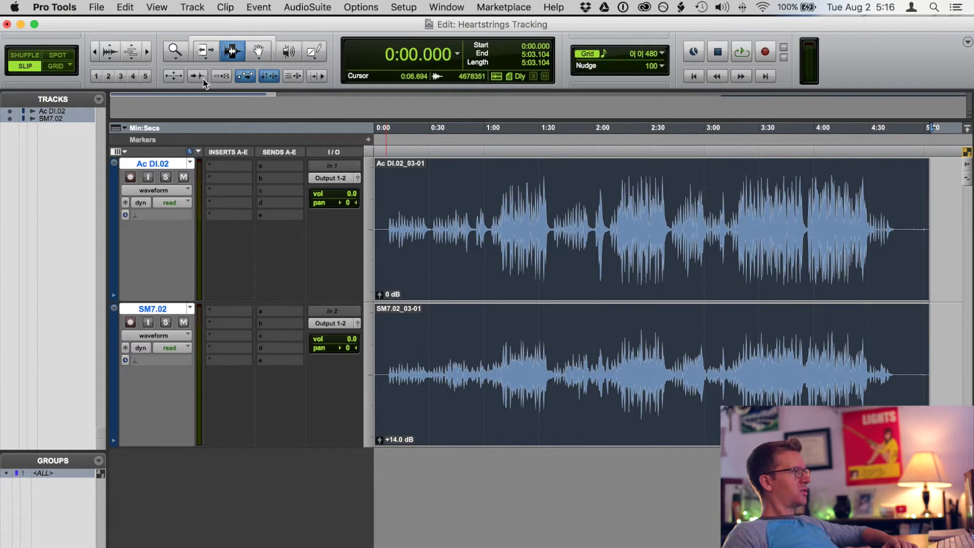
Step: Try the Grabber tool, return to the Smart Tool, and select both tracks from about 1:52 to 2:34
left_click(258, 50)
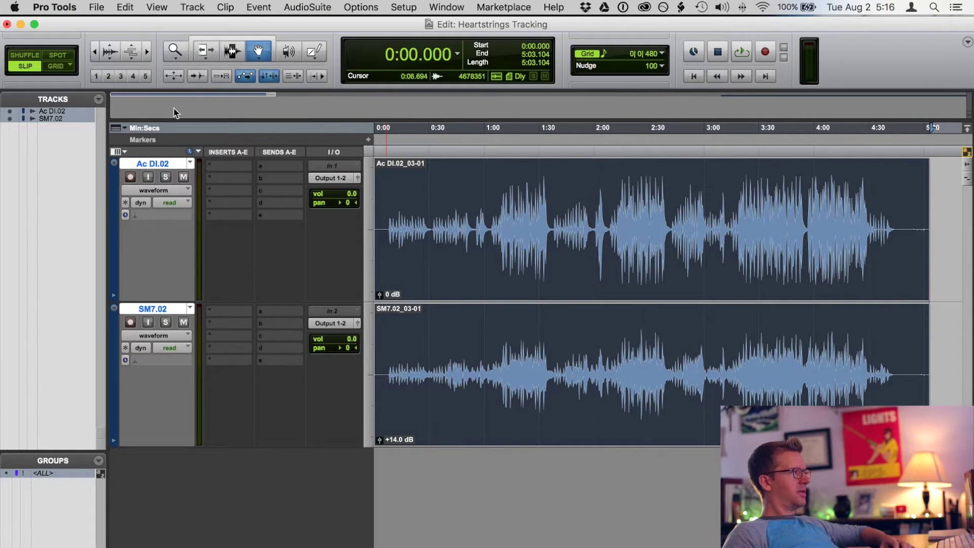
left_click(237, 41)
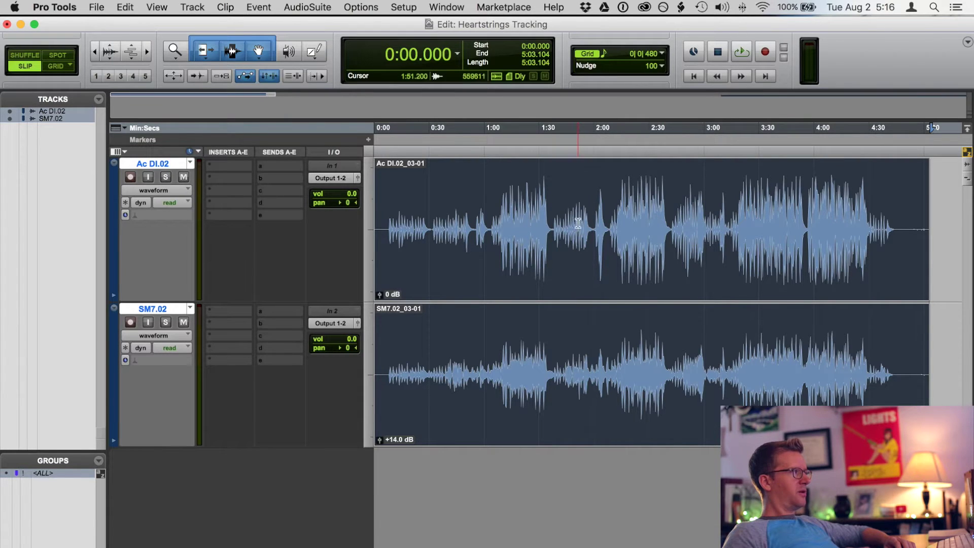
left_click_drag(582, 227, 657, 356)
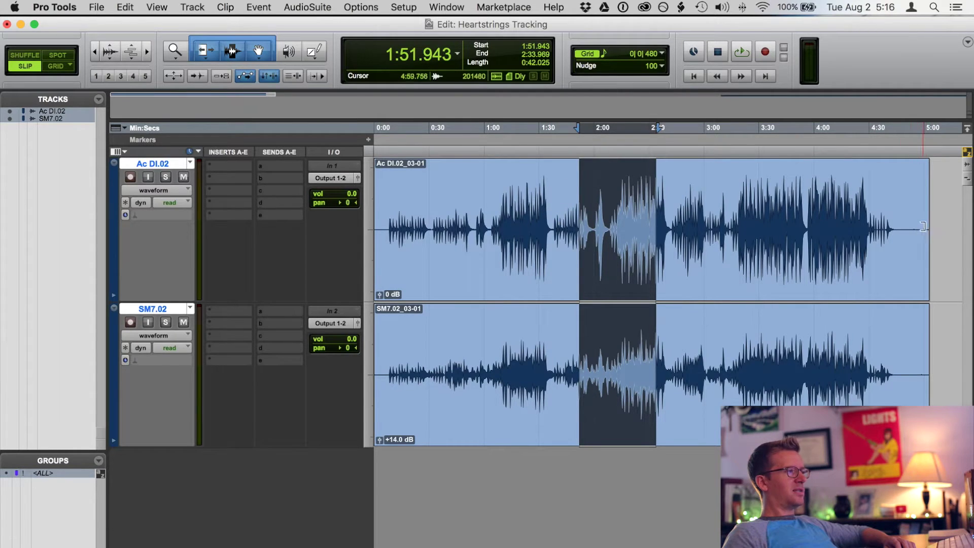
Step: Trim the end of both clips to about 4:54 and place the edit cursor at about 1:09
key("super+a")
left_click_drag(911, 232, 908, 255)
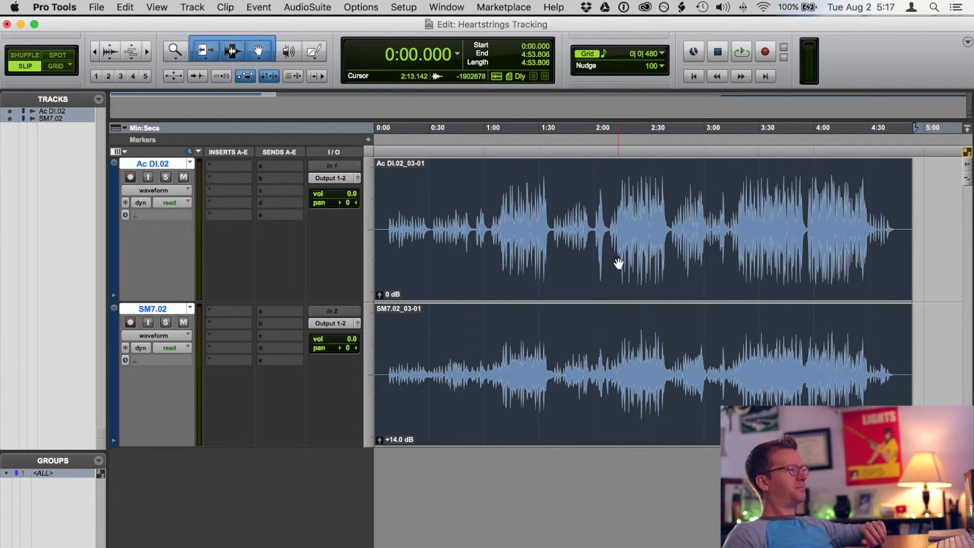
left_click(960, 239)
left_click(589, 280)
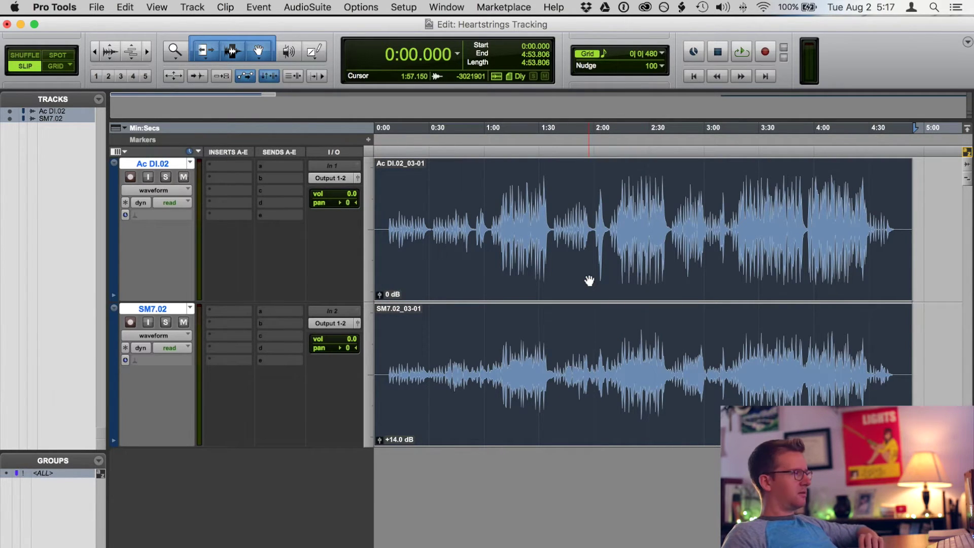
left_click(501, 205)
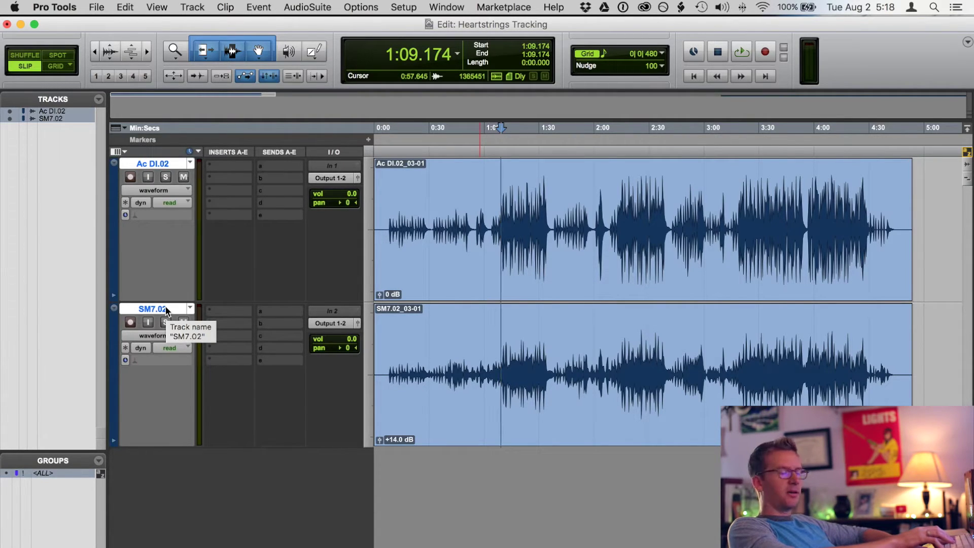
key("super+shift+n")
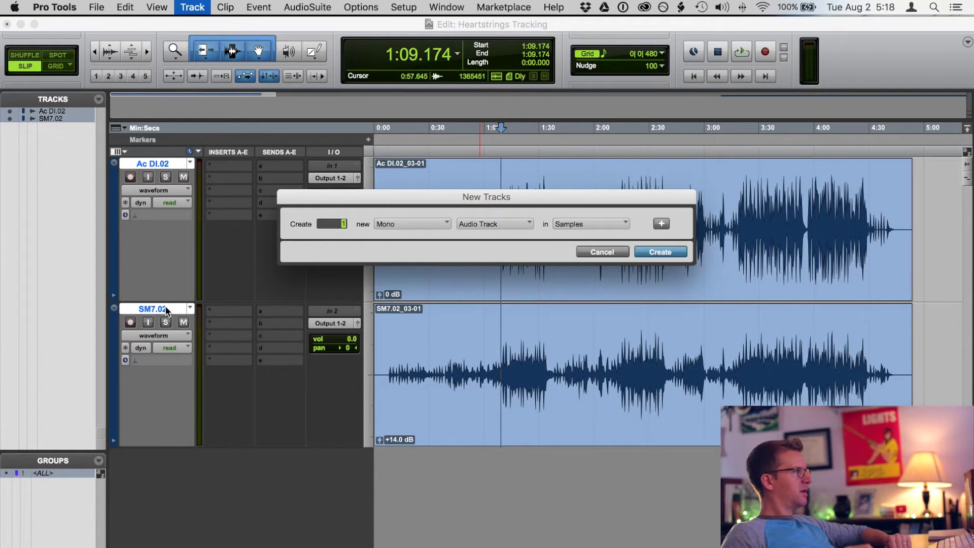
left_click(430, 224)
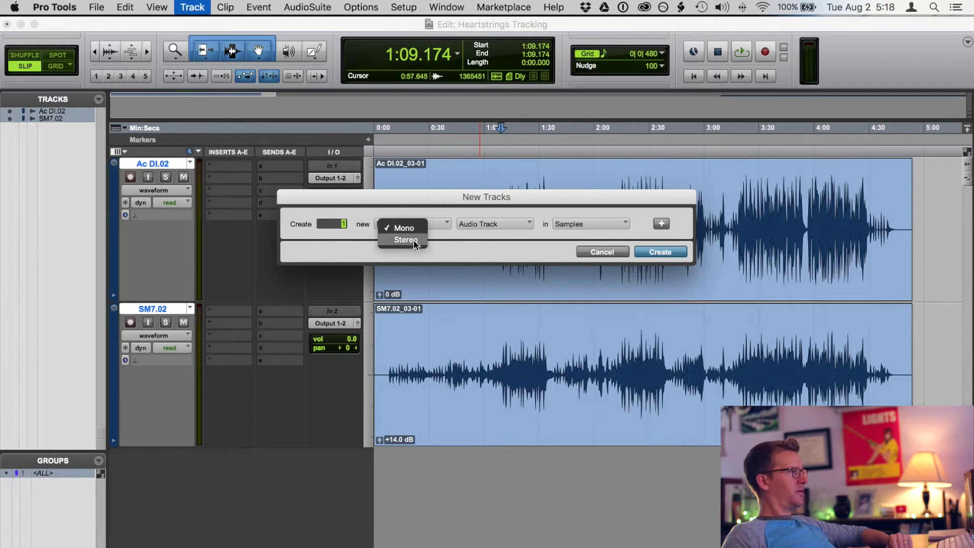
left_click(413, 239)
left_click(471, 226)
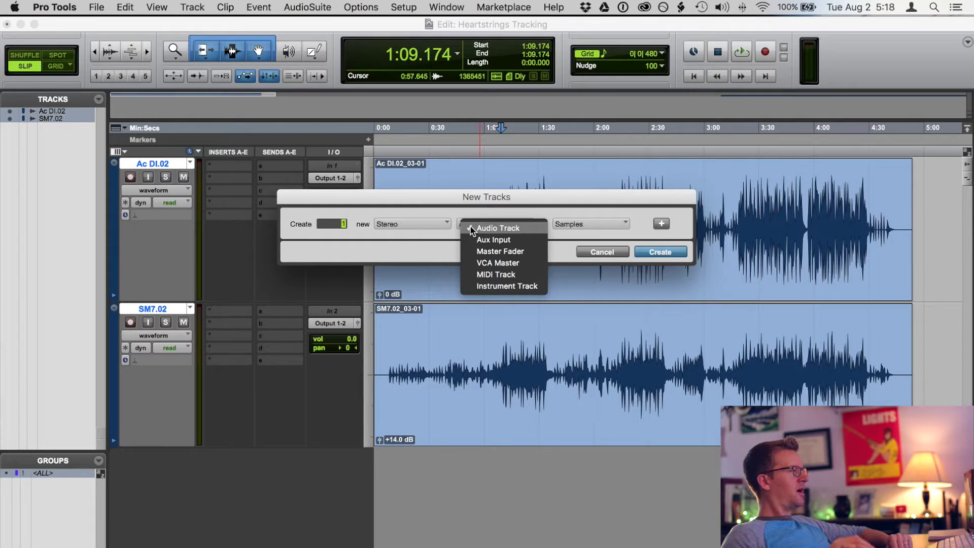
left_click(470, 226)
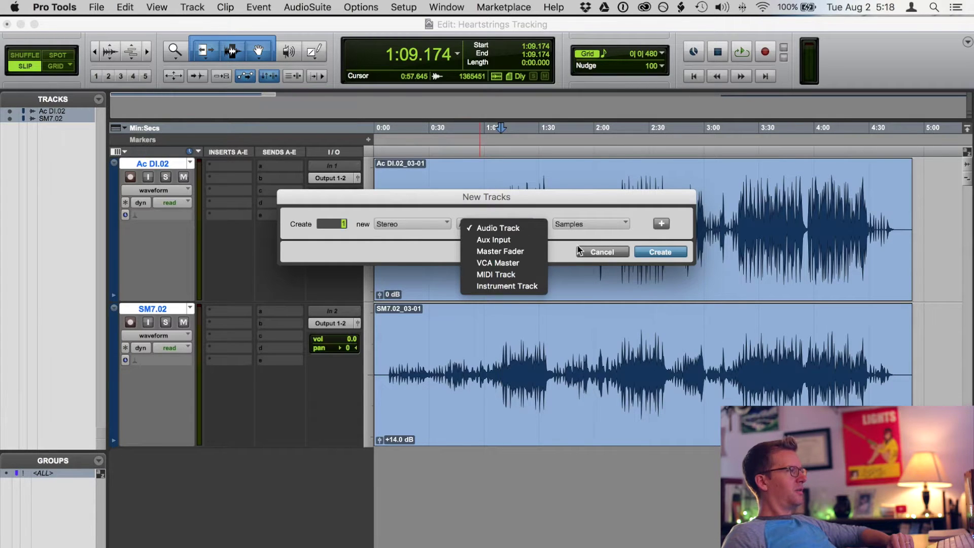
left_click(590, 251)
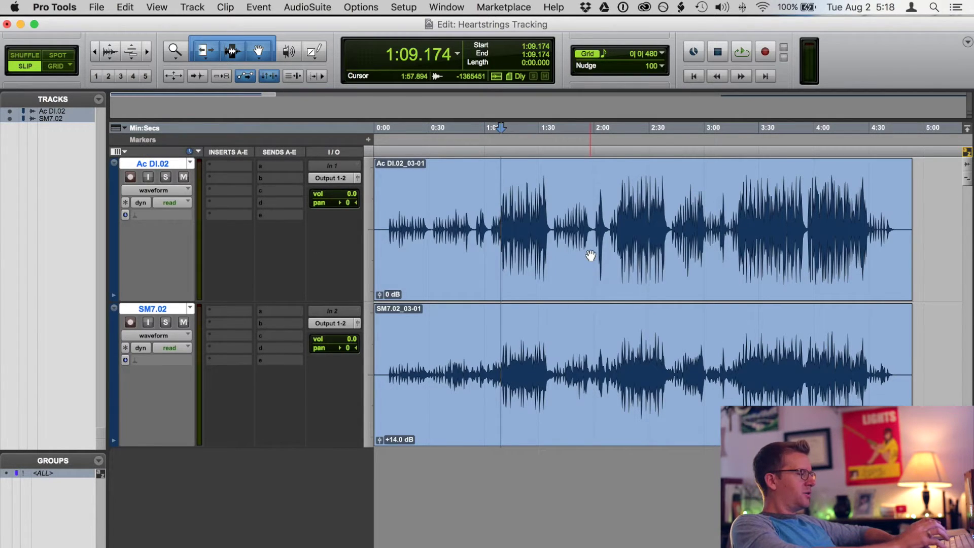
Step: Create one new stereo Master Fader track below the two audio tracks
key("shift+super+n")
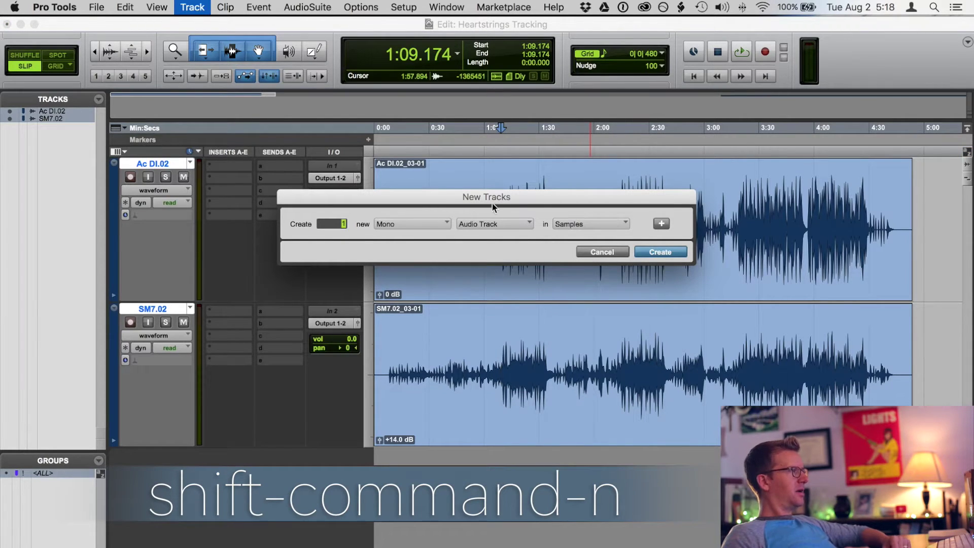
left_click(428, 224)
left_click(411, 239)
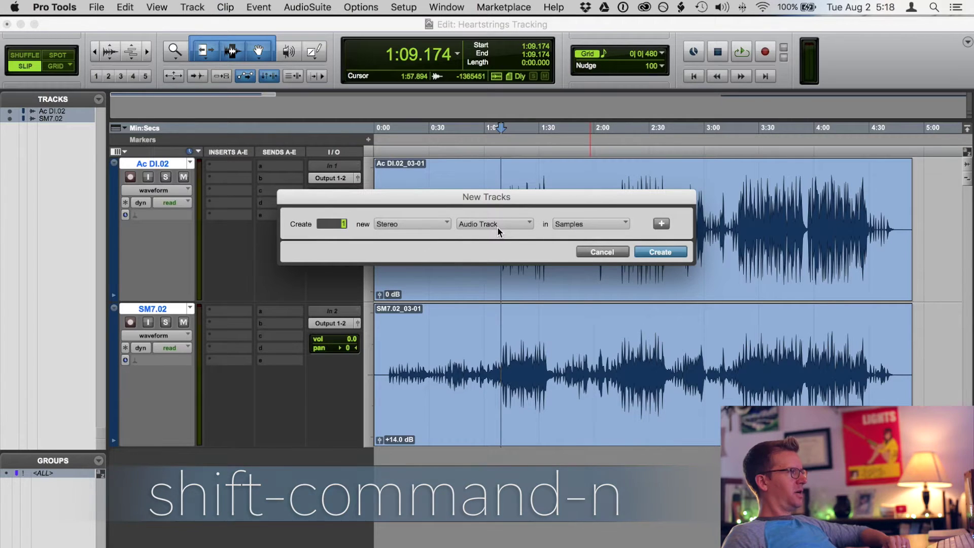
left_click(497, 226)
left_click(500, 251)
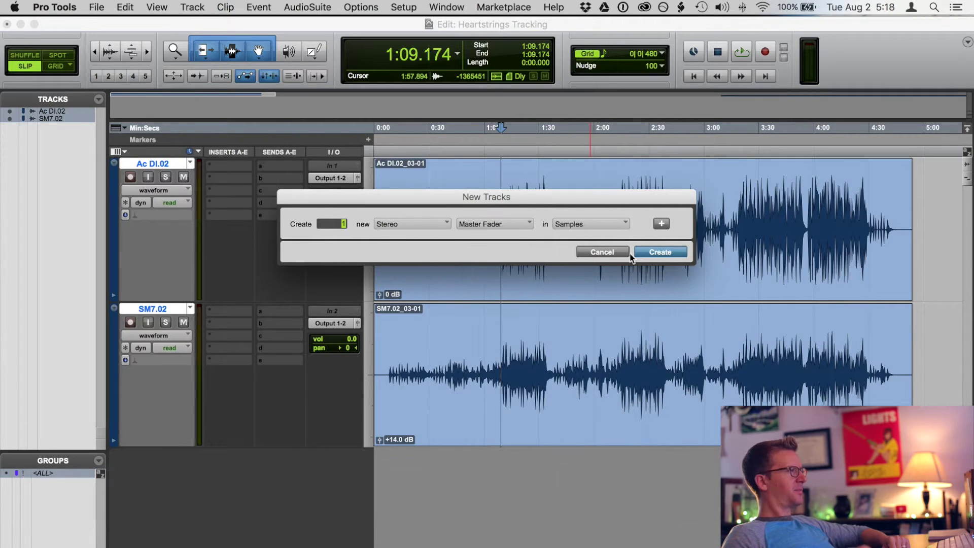
left_click(659, 252)
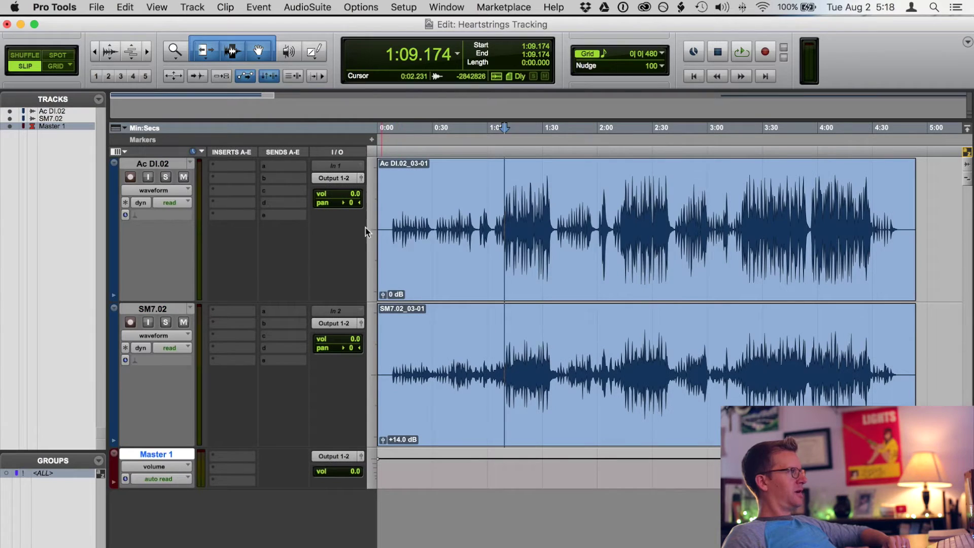
Step: Enlarge the Master 1 track to about the same height as the two audio tracks
left_click(193, 7)
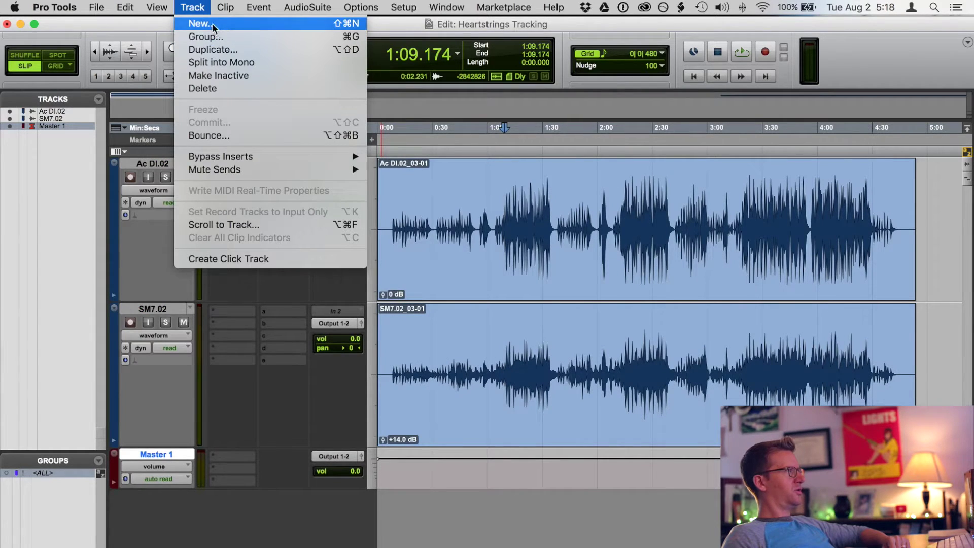
left_click(217, 537)
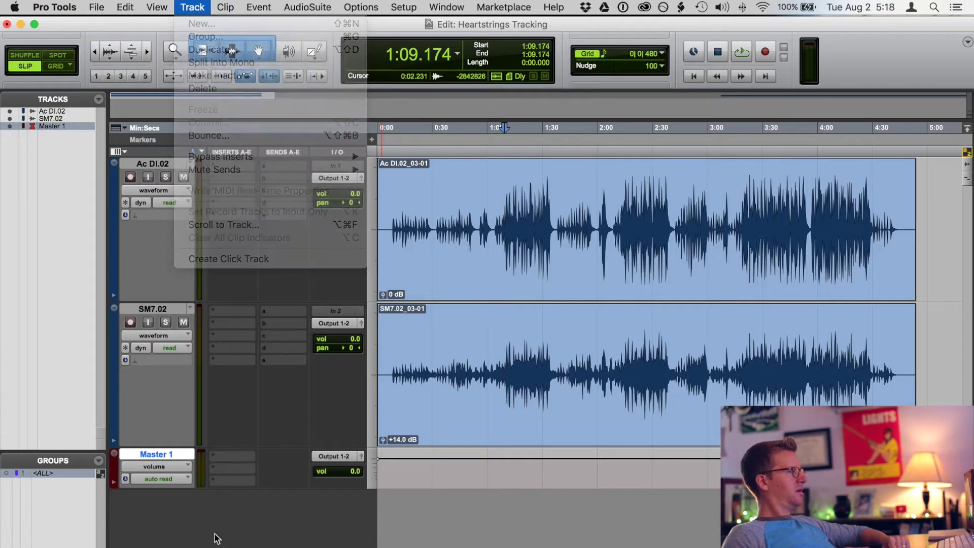
left_click_drag(152, 534, 151, 547)
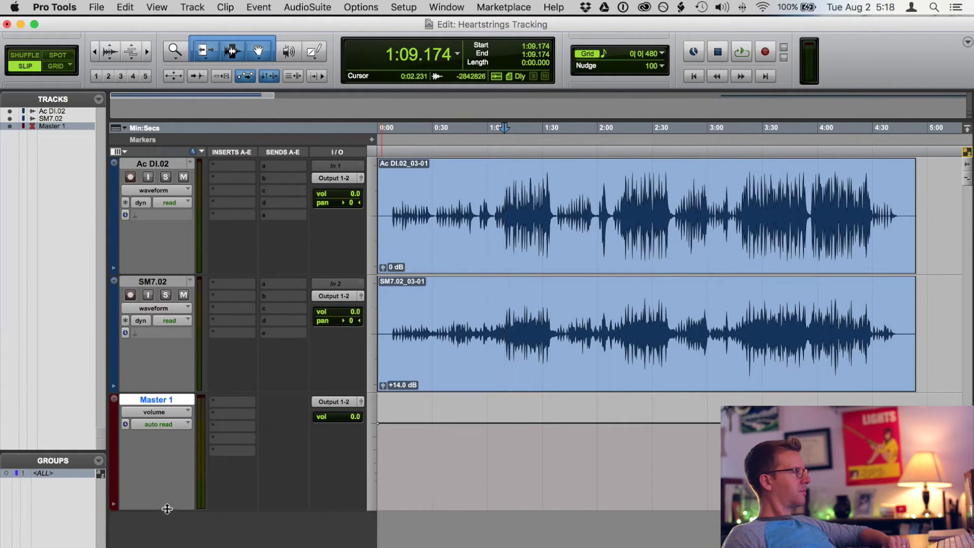
left_click_drag(167, 532, 167, 546)
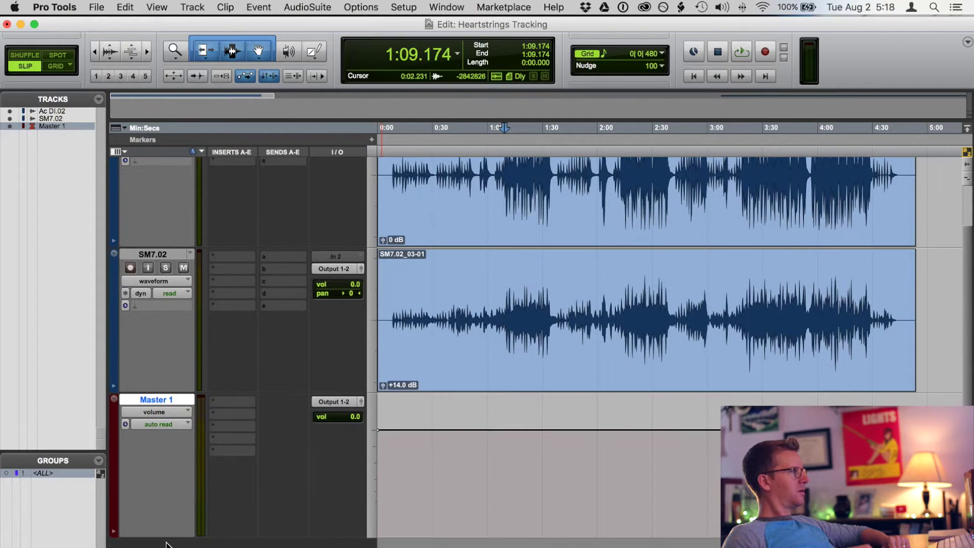
left_click(40, 472)
scroll(250, 423, "up", 3)
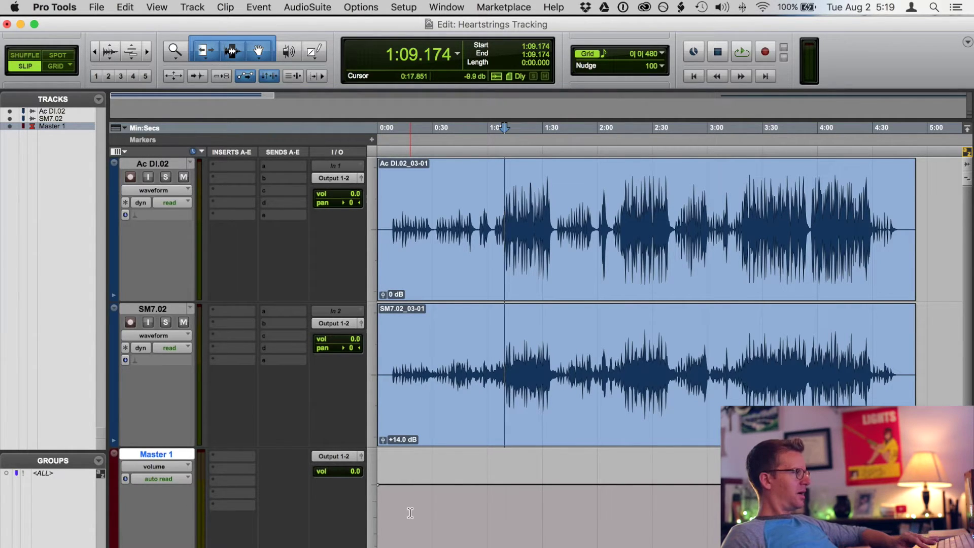
Step: Insert the multichannel iZotope Ozone 7 (stereo) plug-in in the master track's first insert slot and raise its Maximizer threshold slightly
left_click(235, 485)
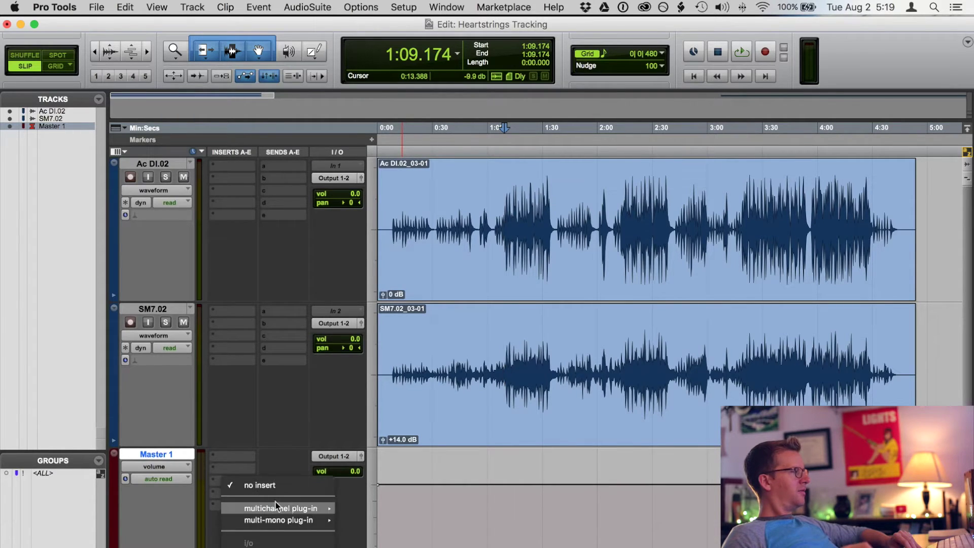
left_click(235, 463)
left_click(232, 455)
left_click(233, 457)
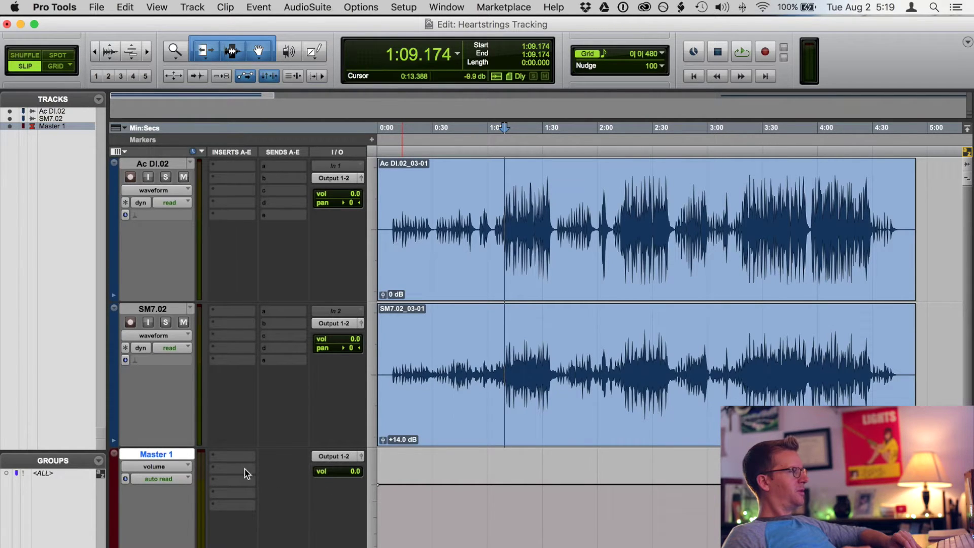
left_click(232, 458)
mouse_move(383, 486)
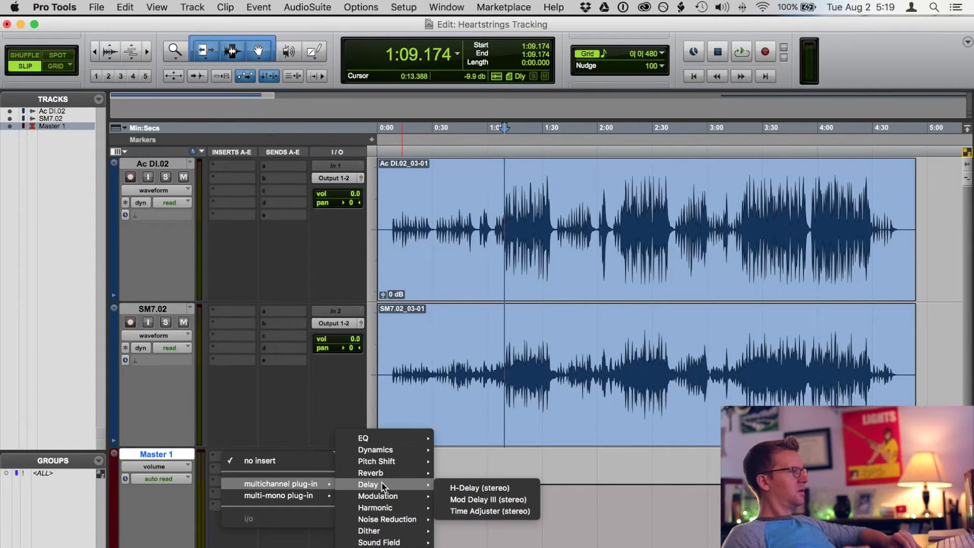
mouse_move(389, 451)
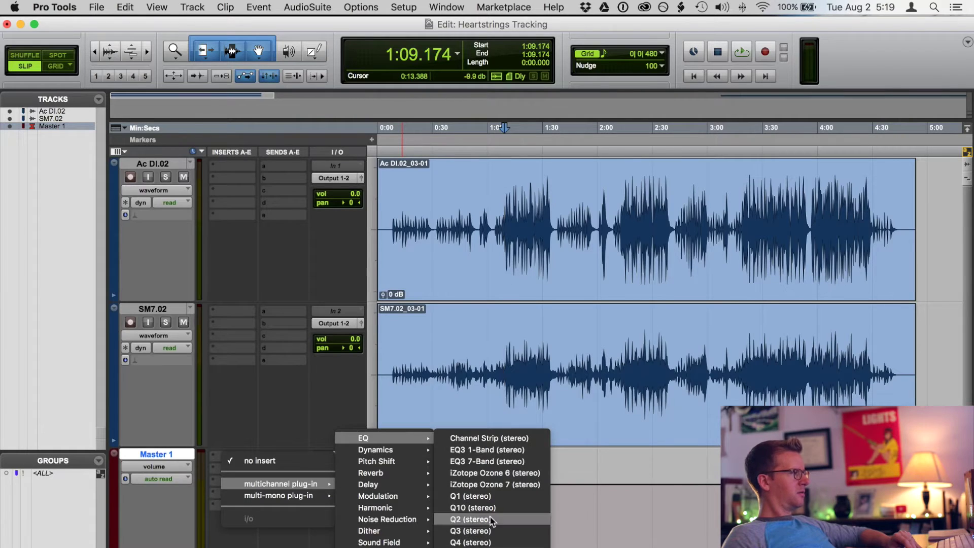
left_click(496, 484)
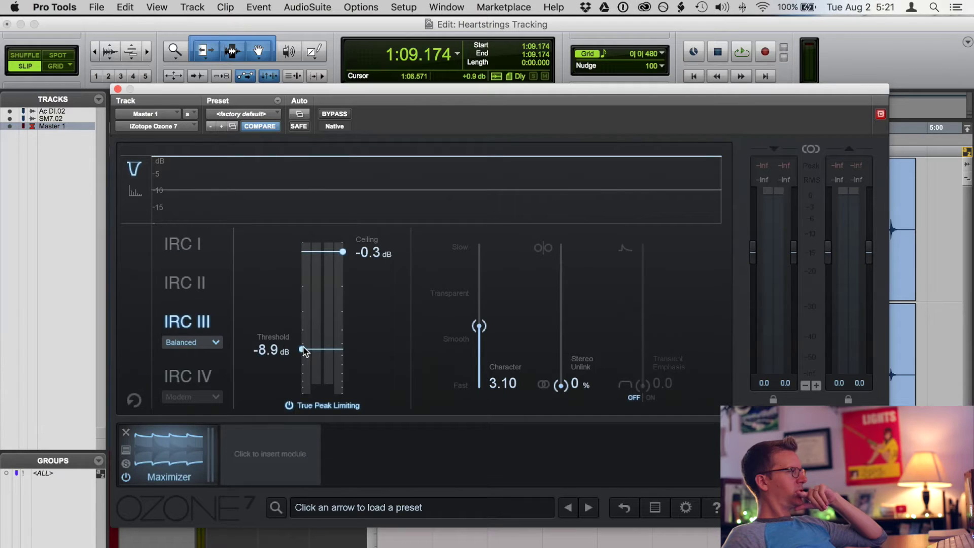
left_click_drag(303, 350, 304, 343)
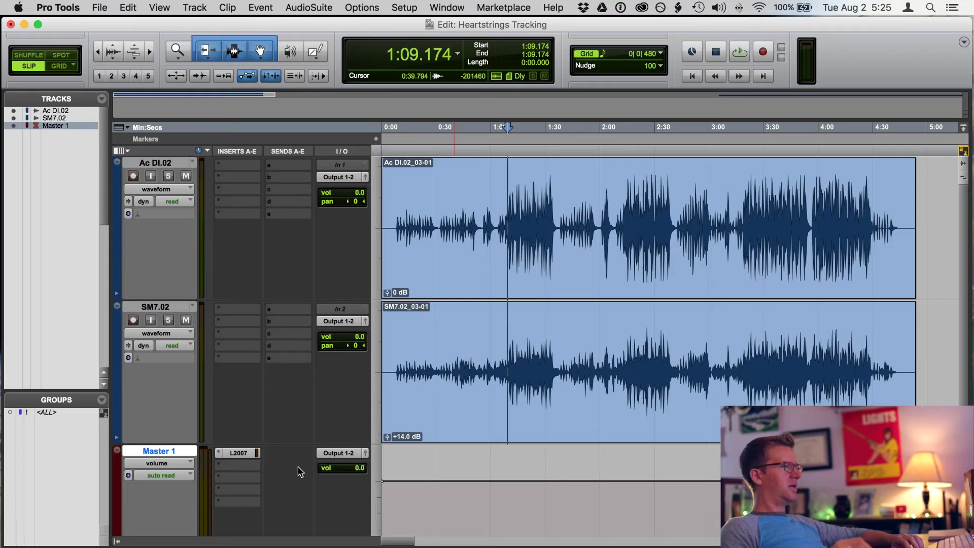
Step: Examine the L2007 Mastering Limiter settings on the master track and close the plug-in window
left_click(239, 453)
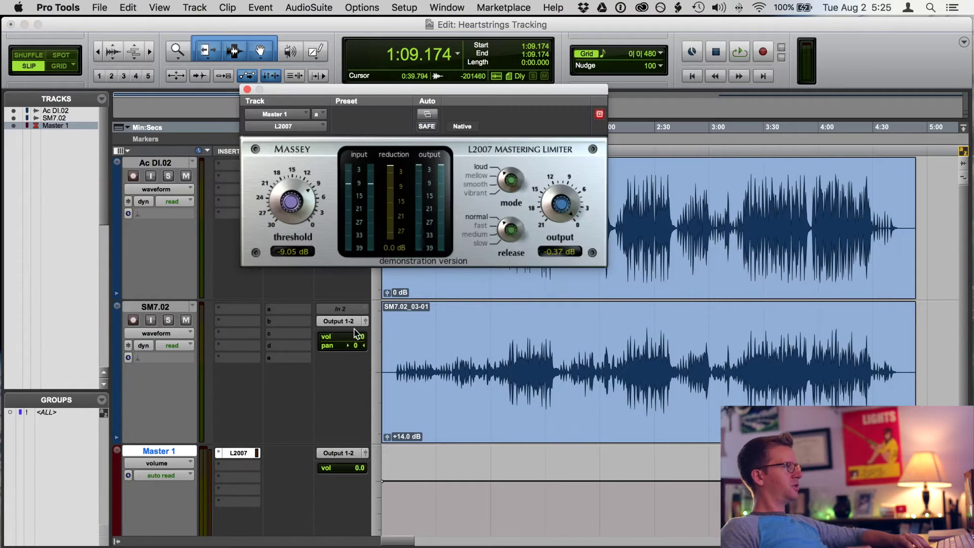
left_click_drag(422, 190, 401, 126)
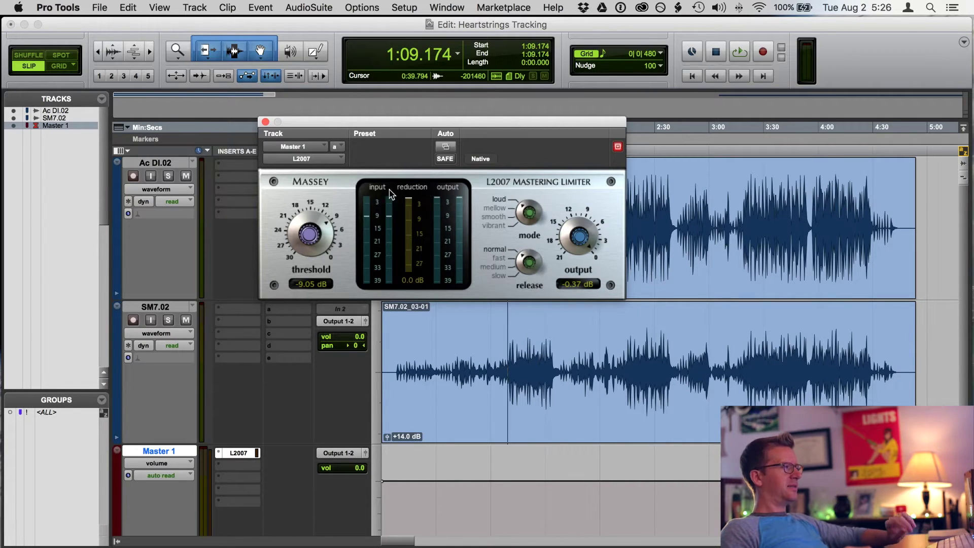
left_click_drag(504, 128, 530, 123)
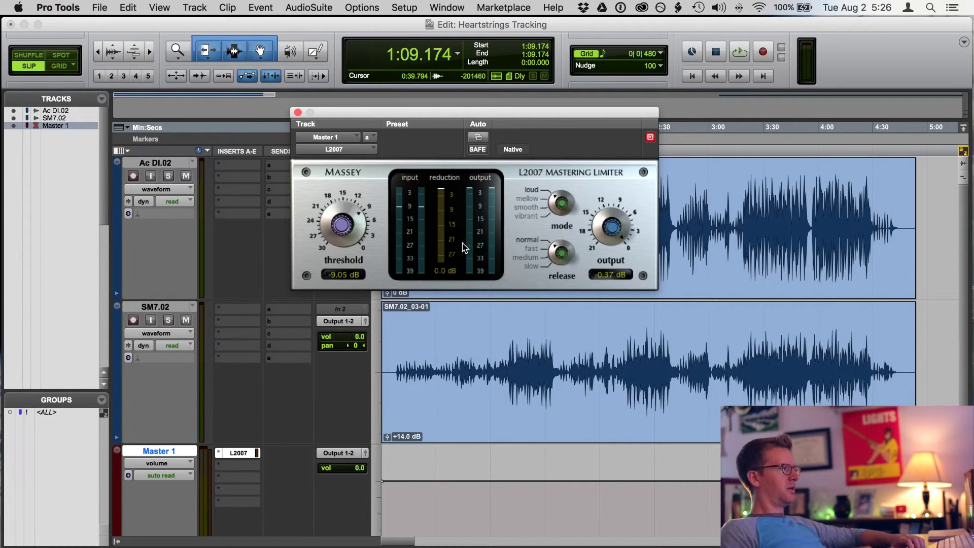
left_click(297, 112)
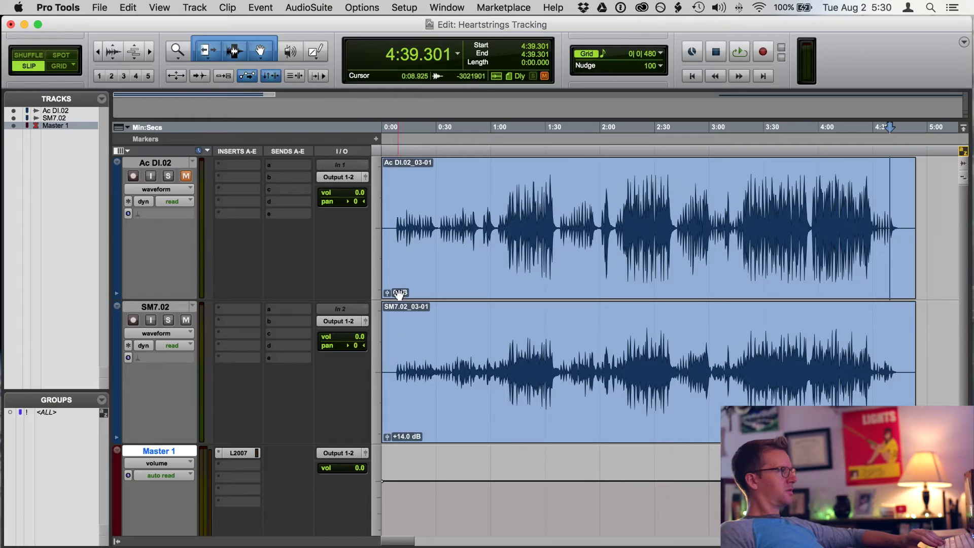
Step: Place the edit cursor at about 0:08 on the SM7.02 track and zoom the timeline in to roughly its first 40 seconds
left_click(397, 333)
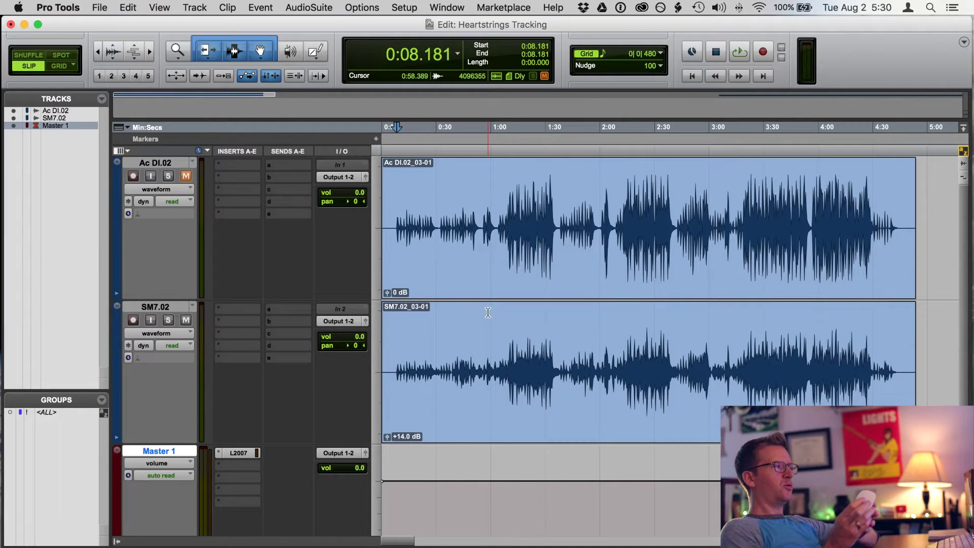
scroll(487, 312, "right", 10)
scroll(487, 313, "left", 10)
scroll(488, 313, "right", 15)
scroll(488, 312, "left", 15)
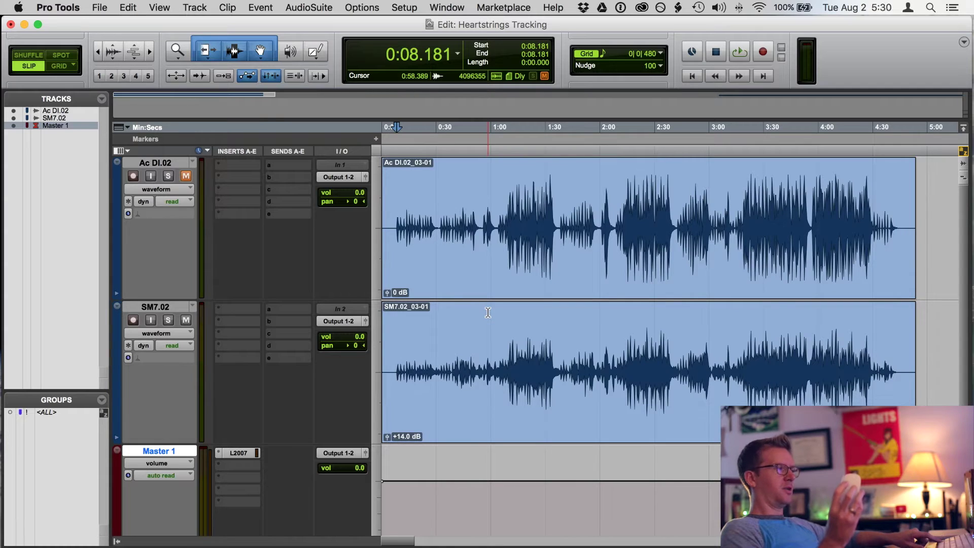
scroll(488, 312, "down", 5)
scroll(487, 312, "up", 7)
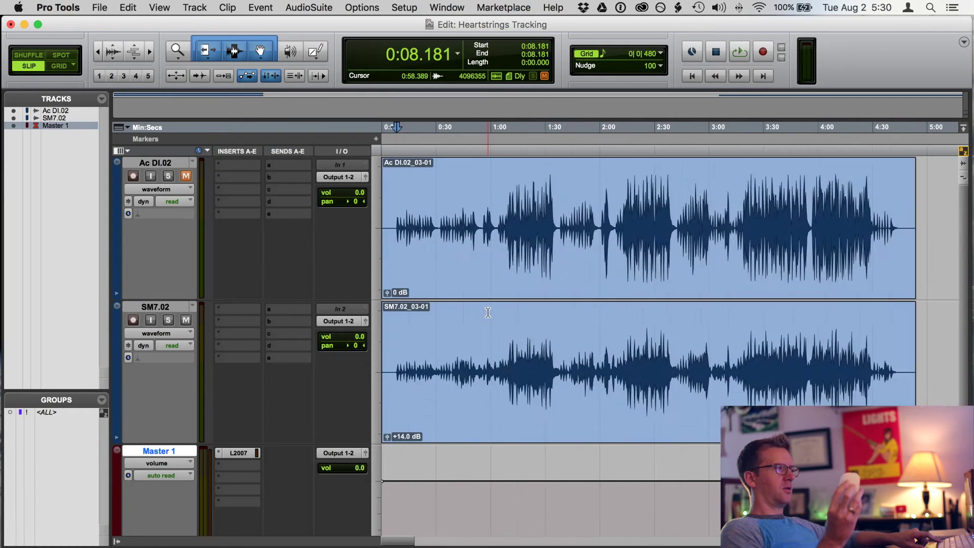
scroll(488, 312, "up", 3)
scroll(488, 312, "down", 2)
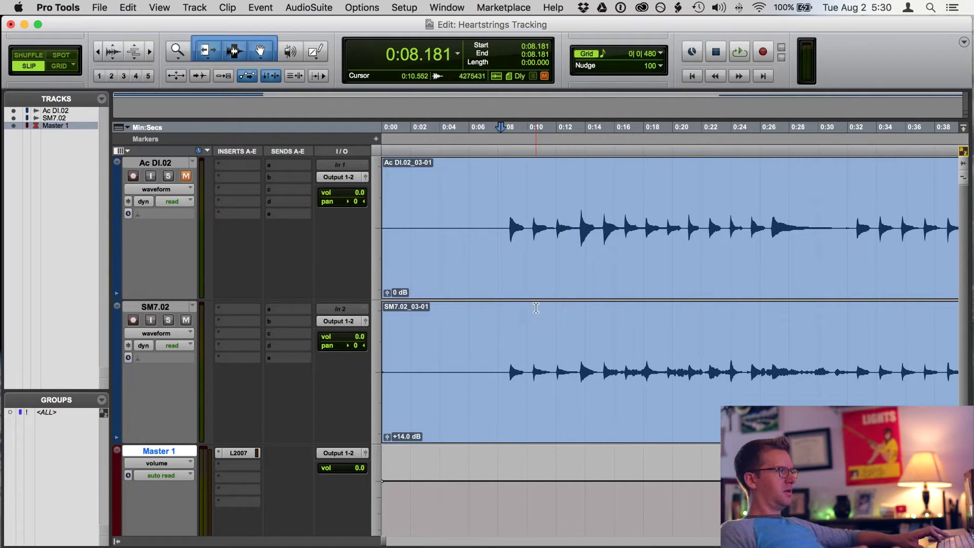
scroll(537, 307, "down", 2)
scroll(537, 305, "up", 2)
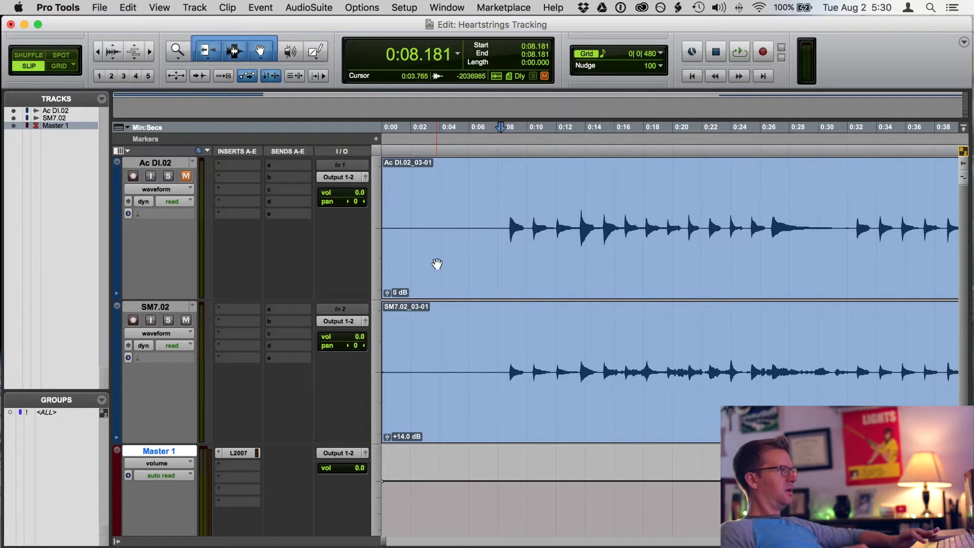
Step: Play from about 0:08 through the quiet opening and examine the level meters on Ac DI.02, SM7.02 and Master 1
key("space")
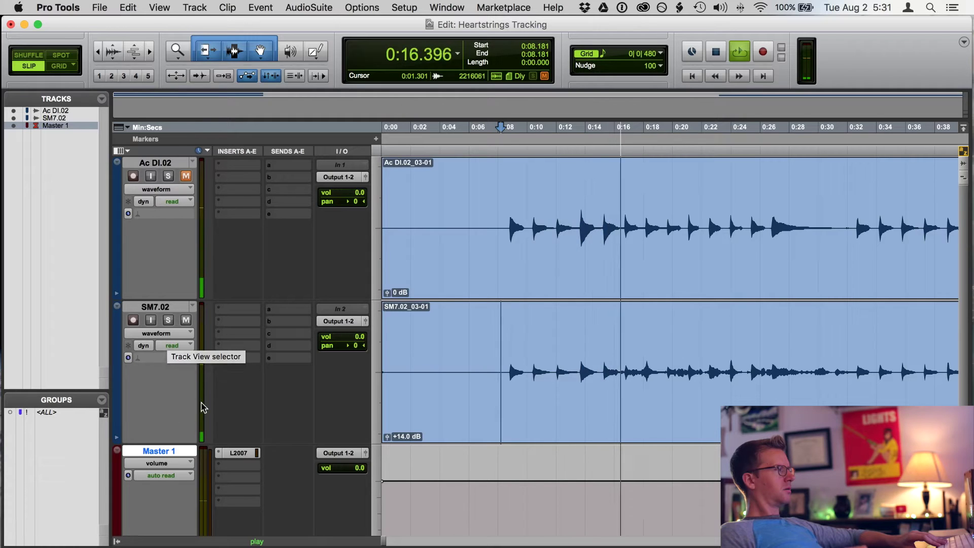
scroll(211, 407, "down", 5)
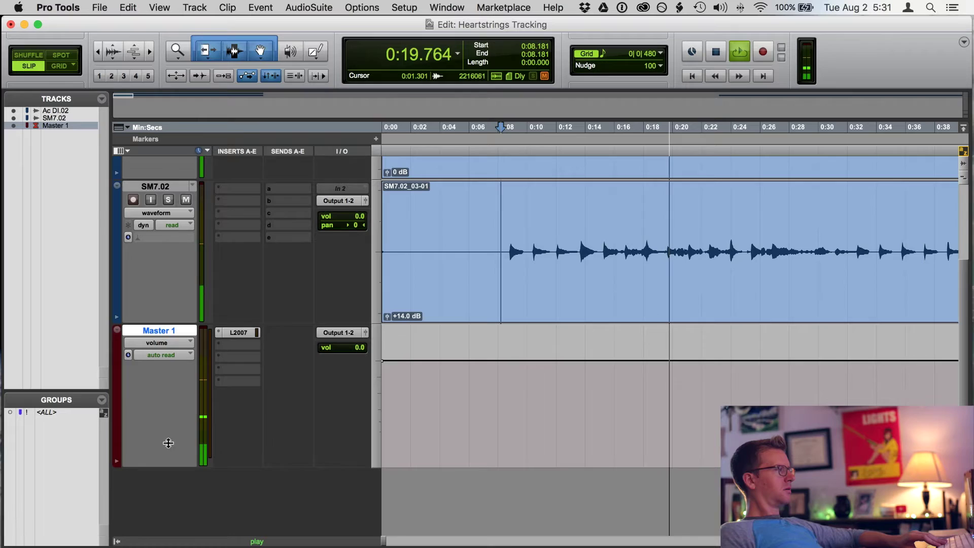
scroll(168, 442, "up", 2)
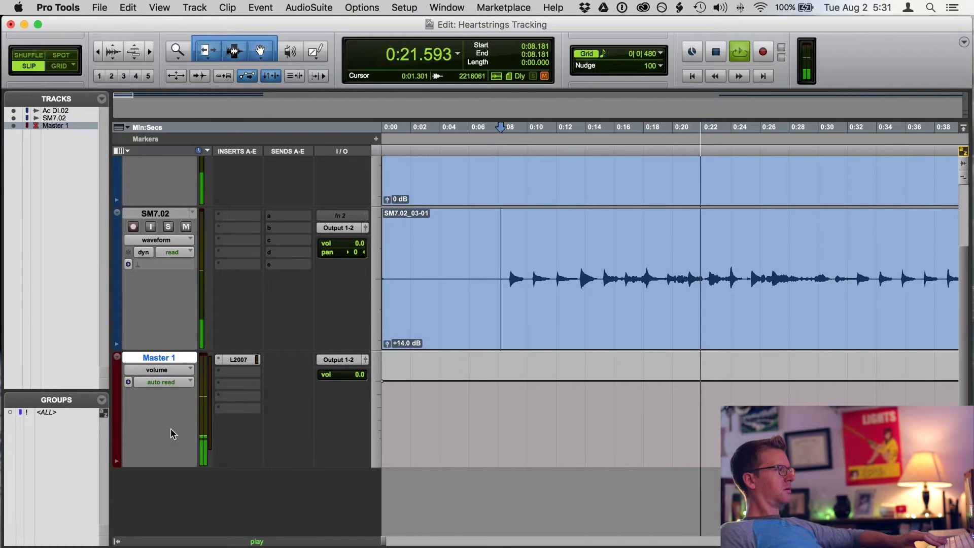
scroll(173, 431, "up", 1)
scroll(195, 379, "up", 6)
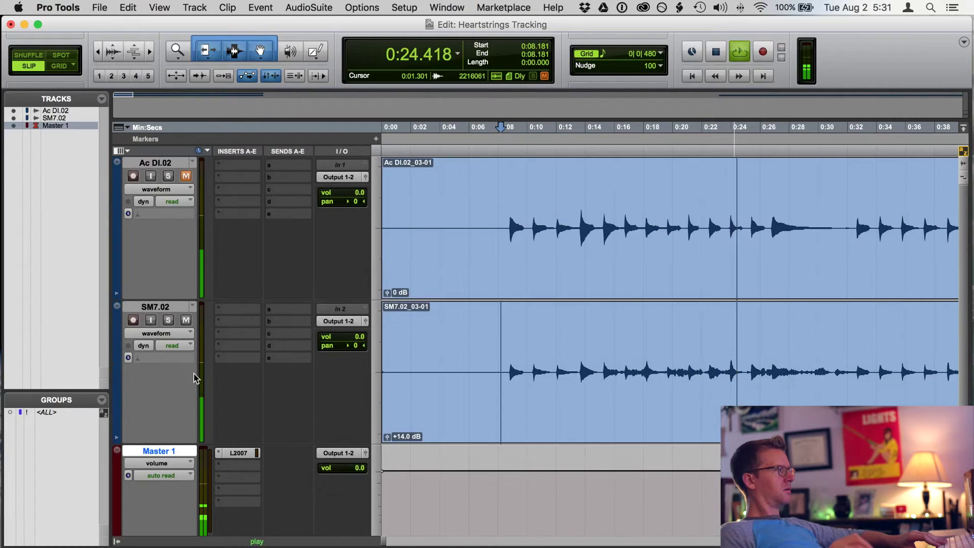
scroll(198, 416, "down", 5)
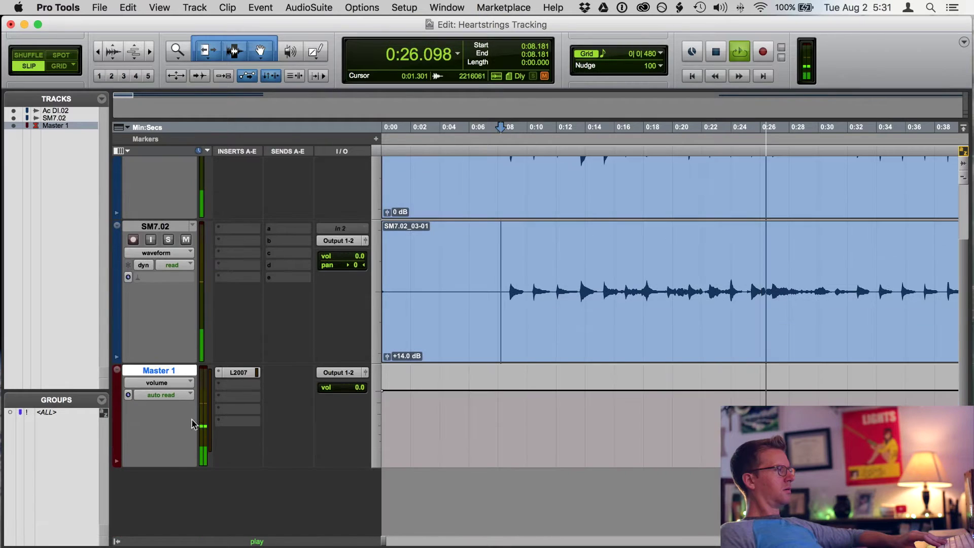
scroll(169, 462, "up", 1)
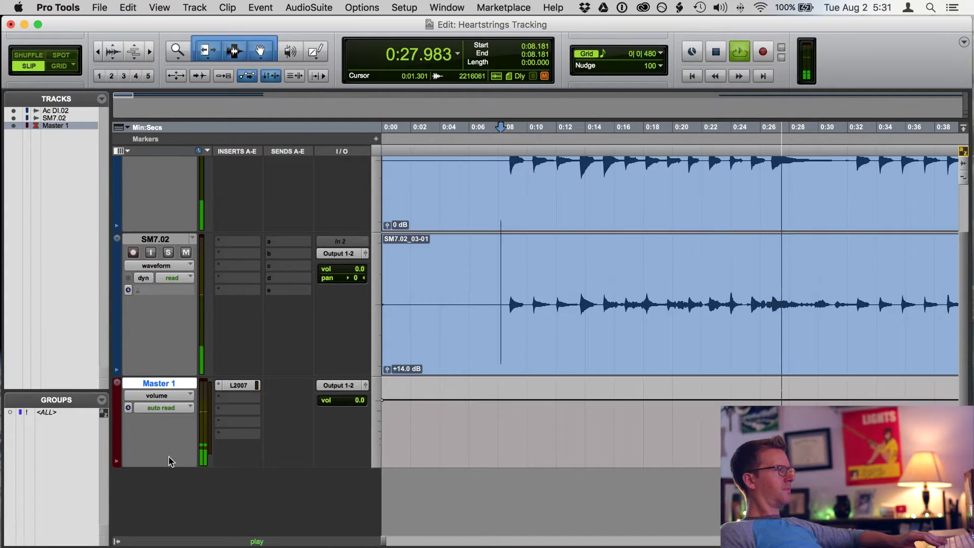
scroll(200, 372, "up", 5)
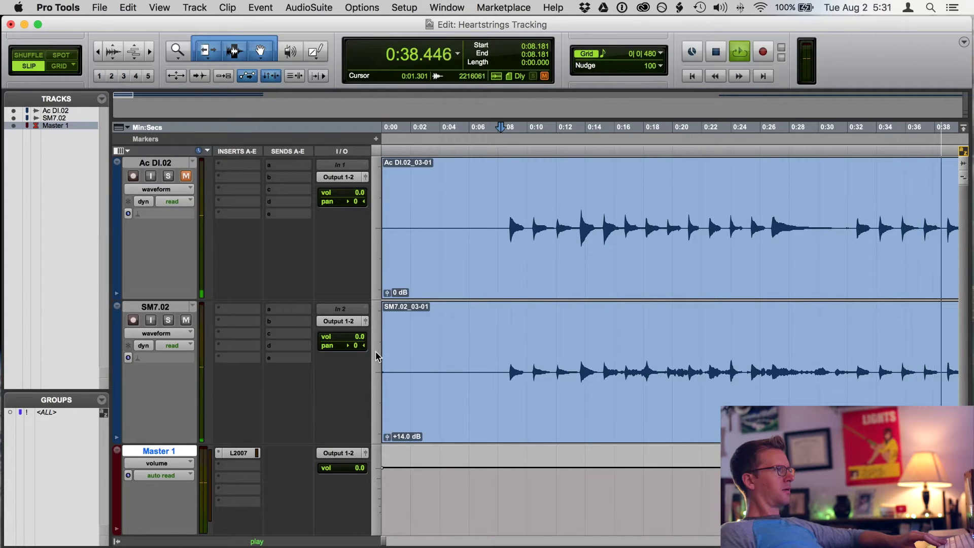
key("space")
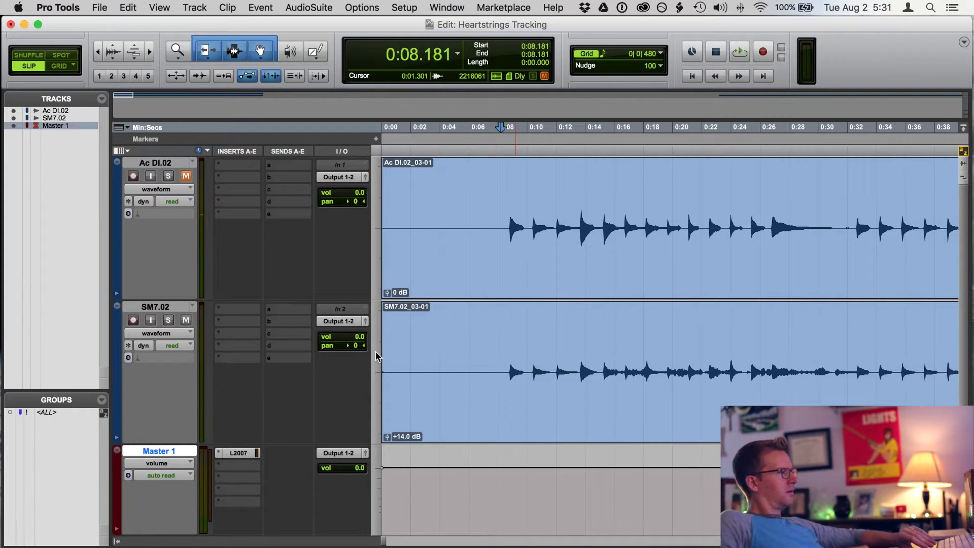
Step: Place the edit cursor at about 1:09.5 on SM7.02, where the louder section starts, and listen to playback from there
scroll(515, 366, "right", 5)
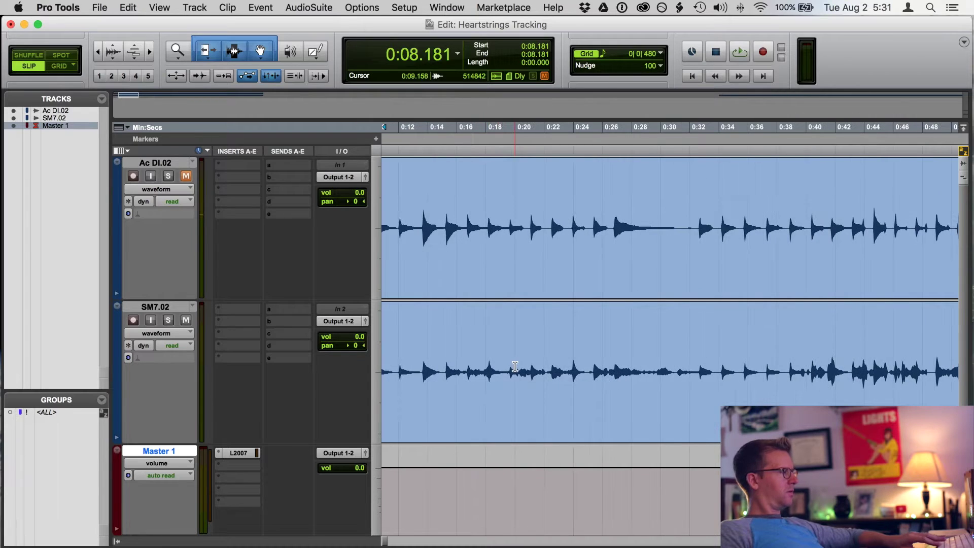
key("r")
key("r")
left_click(632, 338)
key("space")
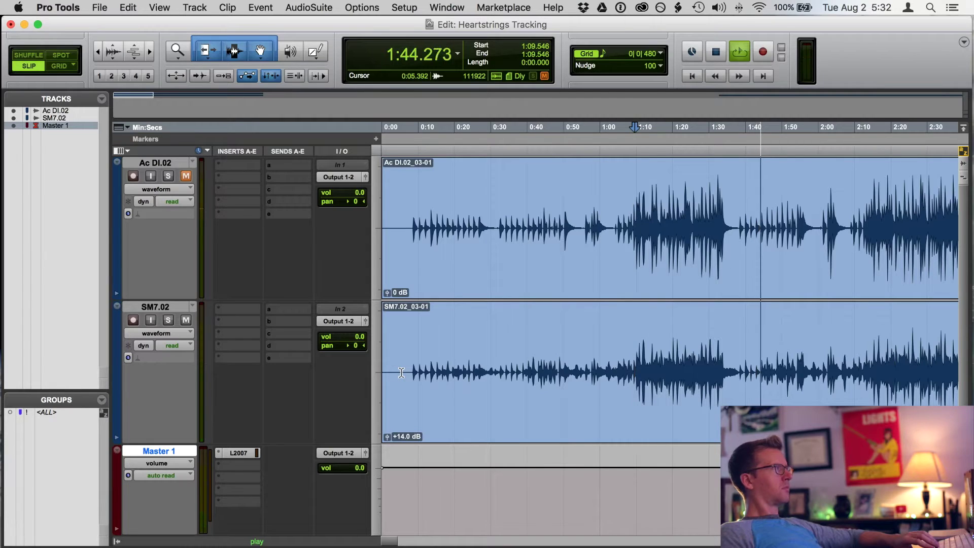
key("space")
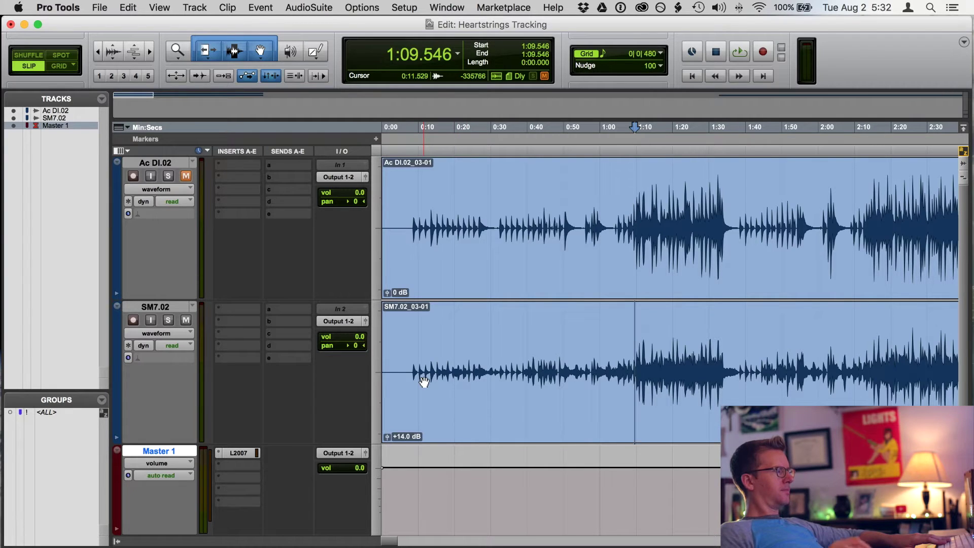
Step: Raise the SM7.02 clip gain to +36.0 dB and audition it from the start of the session
left_click(408, 350)
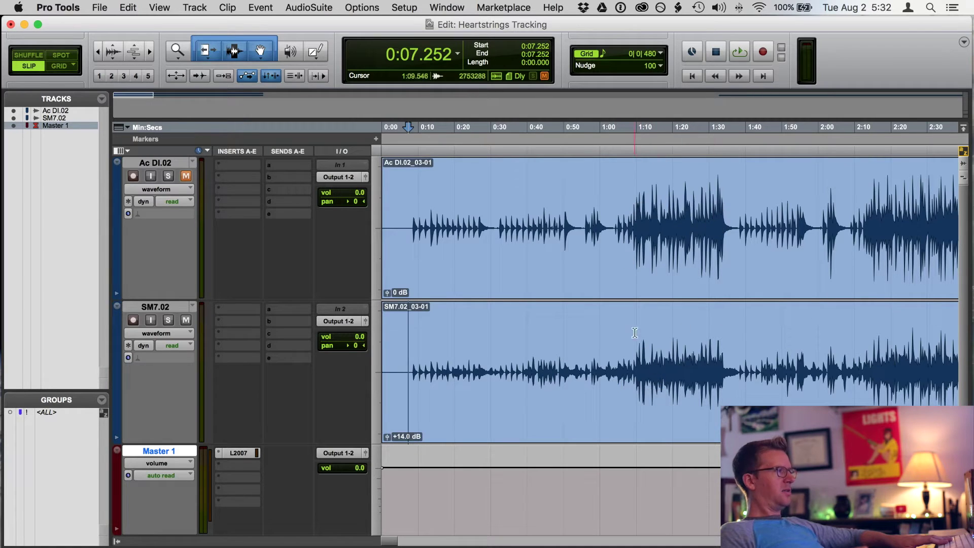
left_click(388, 440, "alt")
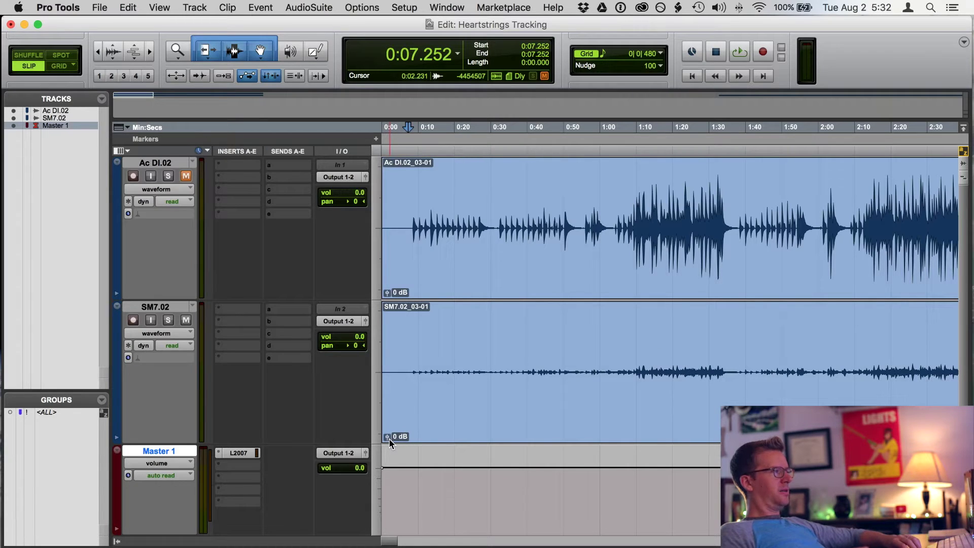
left_click_drag(385, 437, 389, 383)
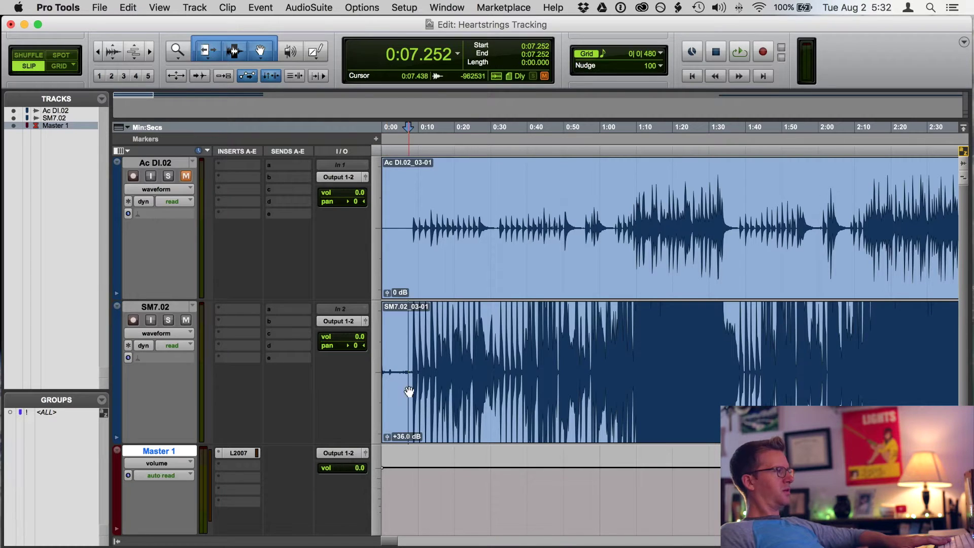
key("Return")
key("space")
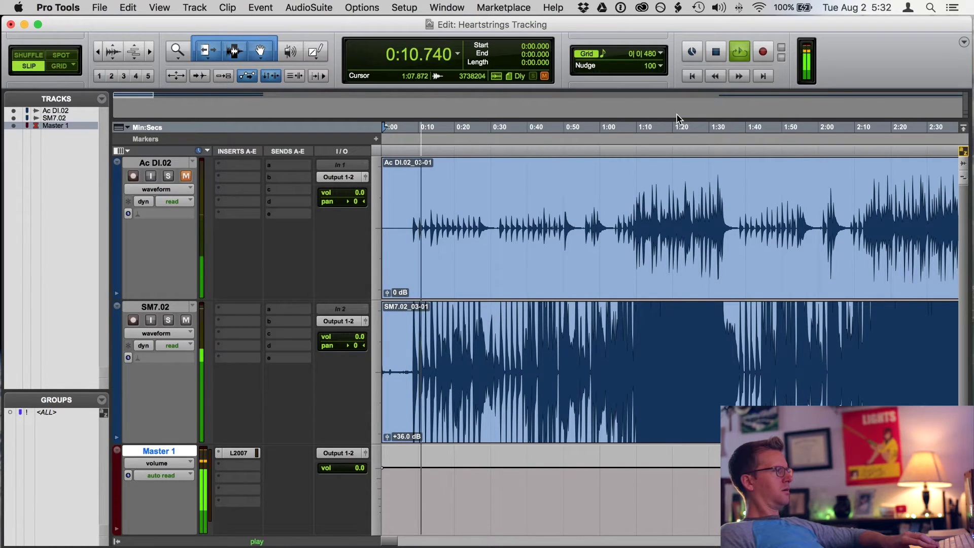
key("space")
Step: Set the SM7.02 clip gain to +17.1 dB and place the edit cursor at about 0:07 on that track
left_click_drag(385, 435, 384, 449)
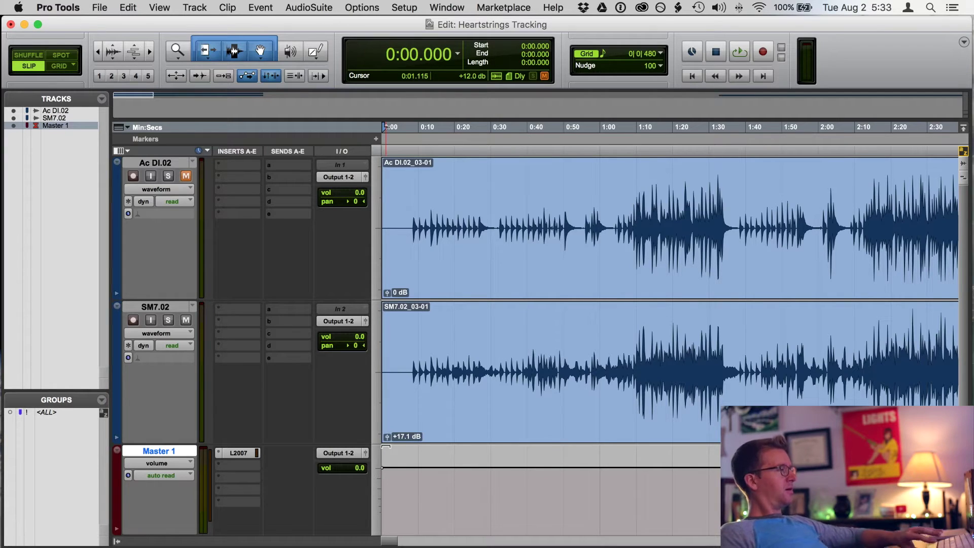
left_click(406, 378)
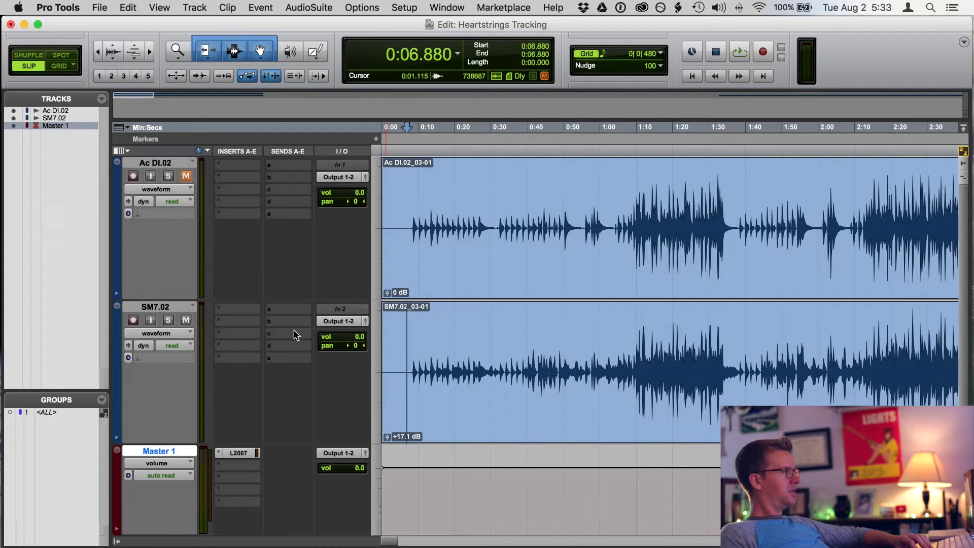
left_click(234, 317)
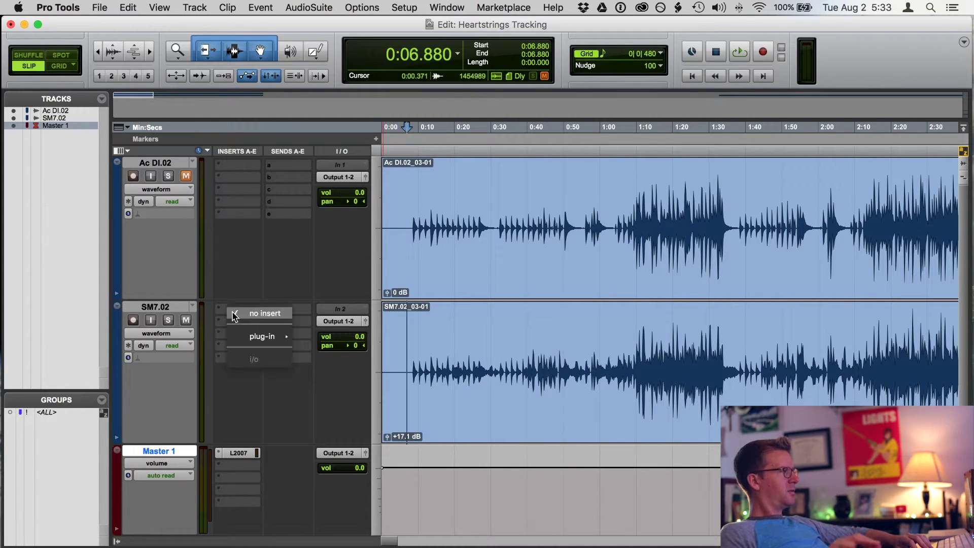
mouse_move(258, 337)
mouse_move(327, 343)
left_click(254, 413)
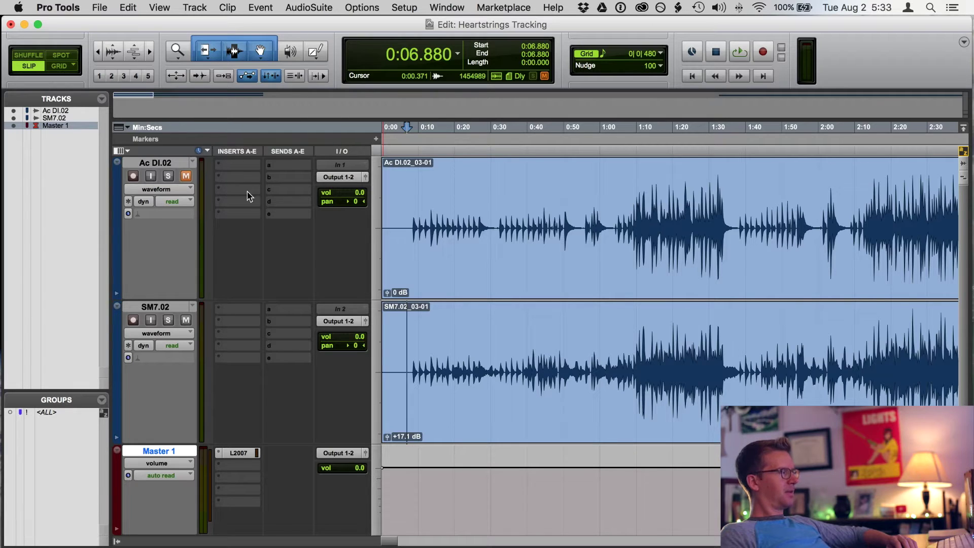
Step: Insert the Q10 EQ plug-in in the SM7.02 track's first insert slot and move its window aside
left_click(236, 309)
mouse_move(284, 336)
mouse_move(332, 338)
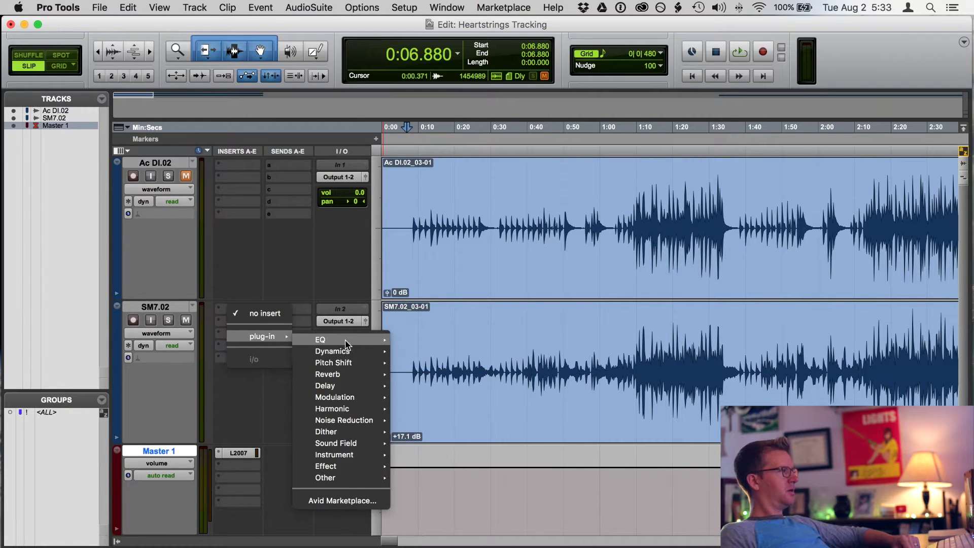
left_click(465, 432)
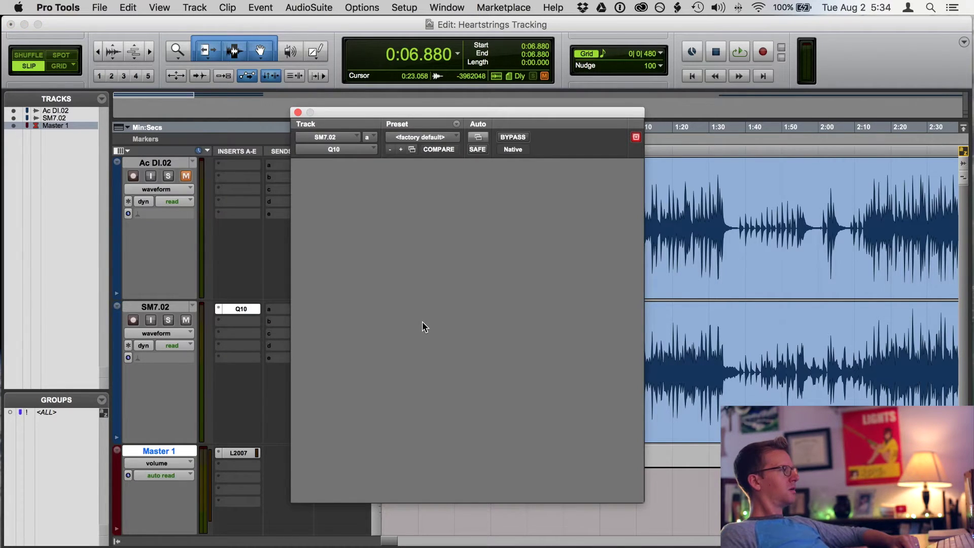
left_click_drag(479, 105, 320, 65)
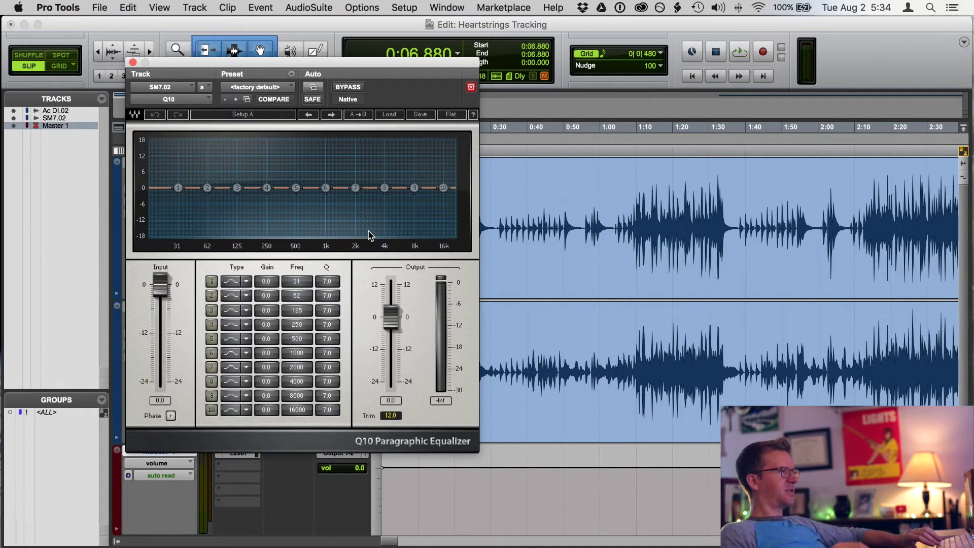
Step: Play from about 2:11 in the loud section and boost Q10 band 5 by 11.3 dB at 511 Hz
key("space")
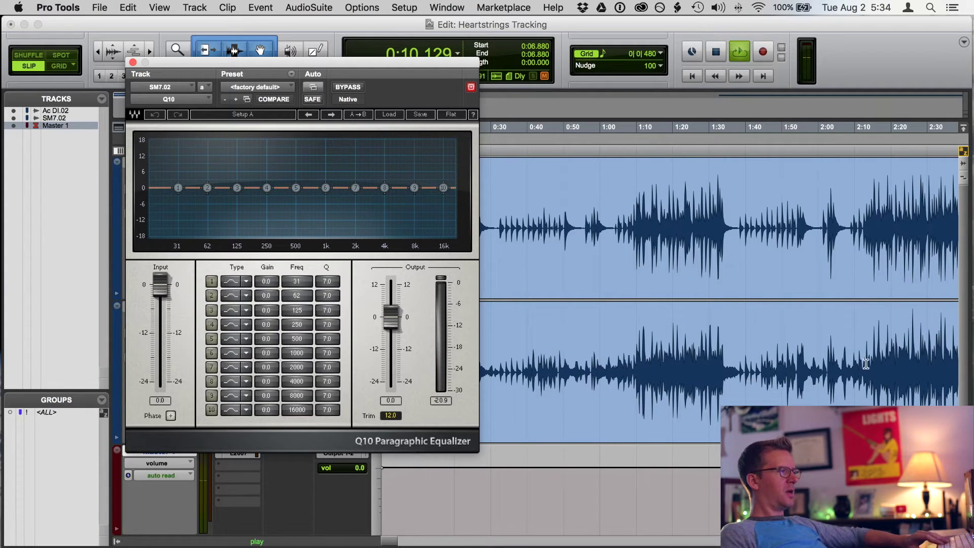
key("space")
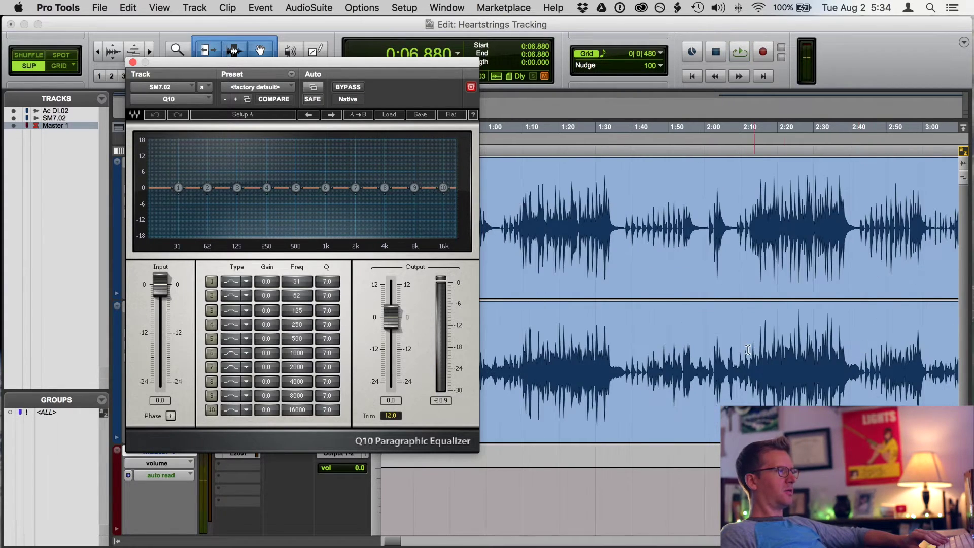
left_click(746, 350)
key("space")
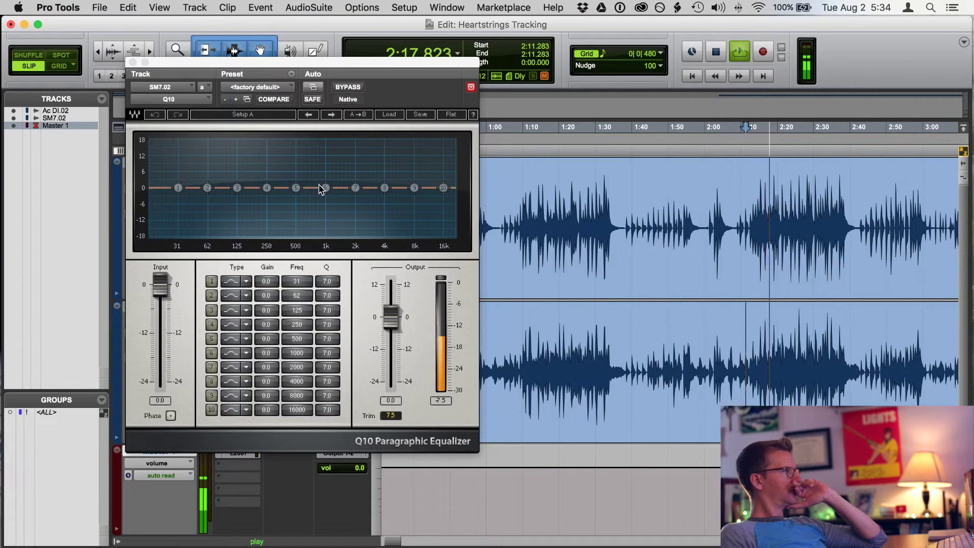
left_click_drag(295, 187, 298, 159)
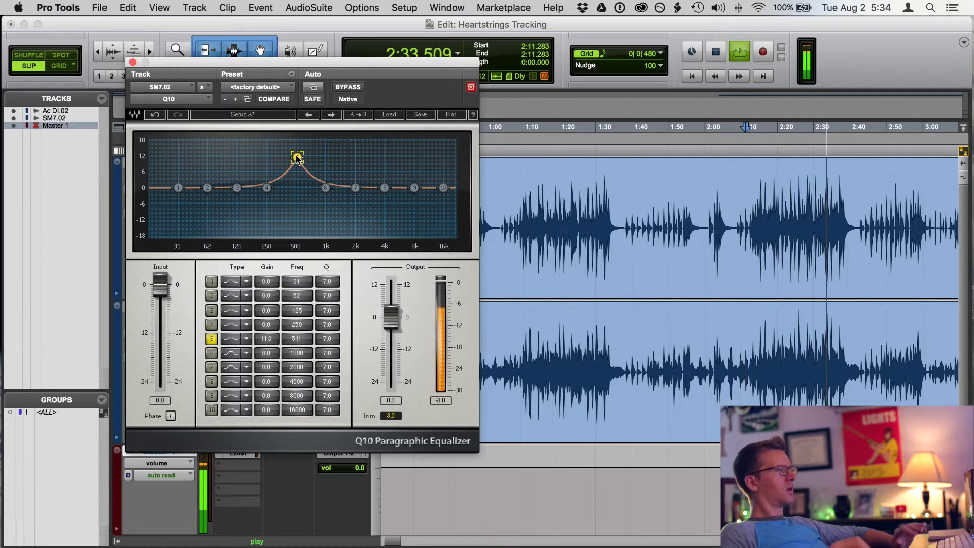
key("space")
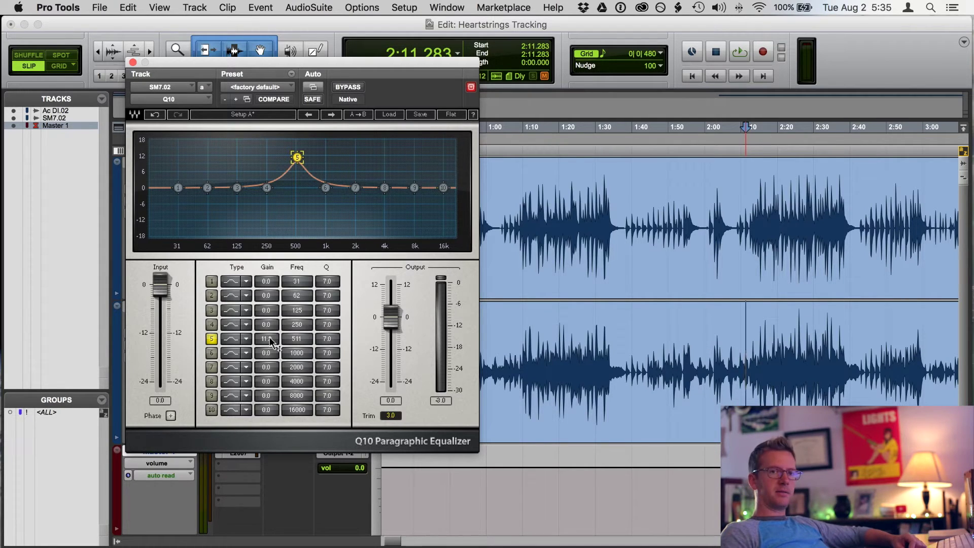
Step: Set Q10 band 5 to a -4.4 dB cut with a Q of 3.7 while auditioning the loud section
left_click_drag(272, 343, 271, 376)
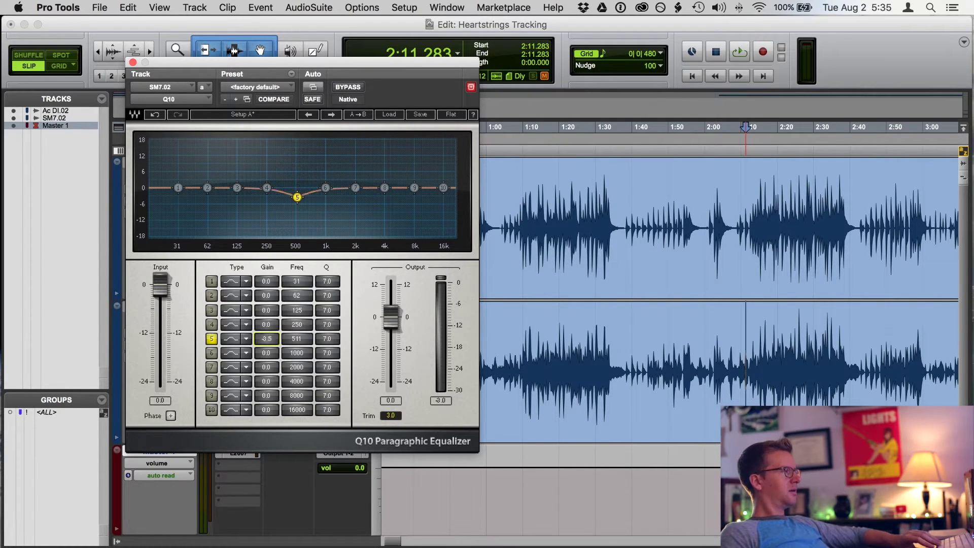
key("space")
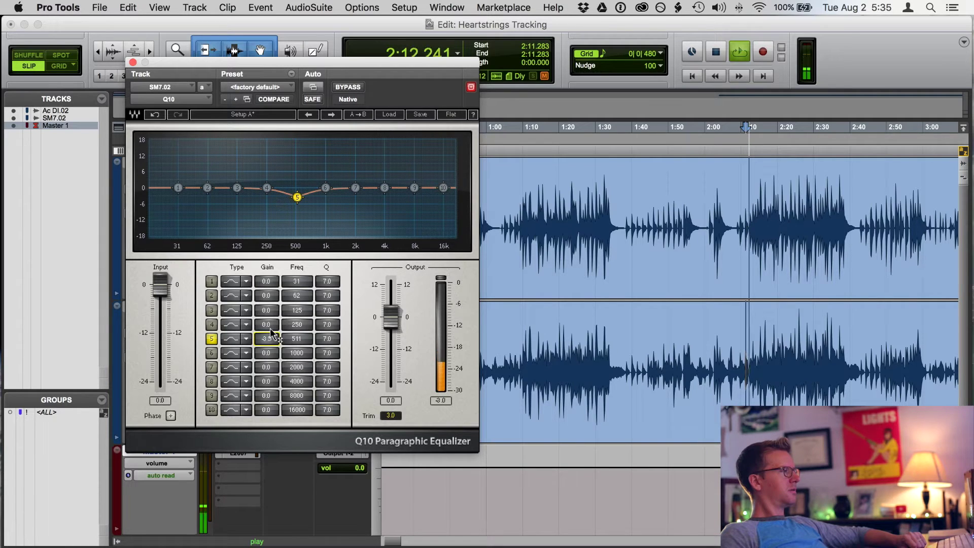
left_click_drag(273, 338, 273, 340)
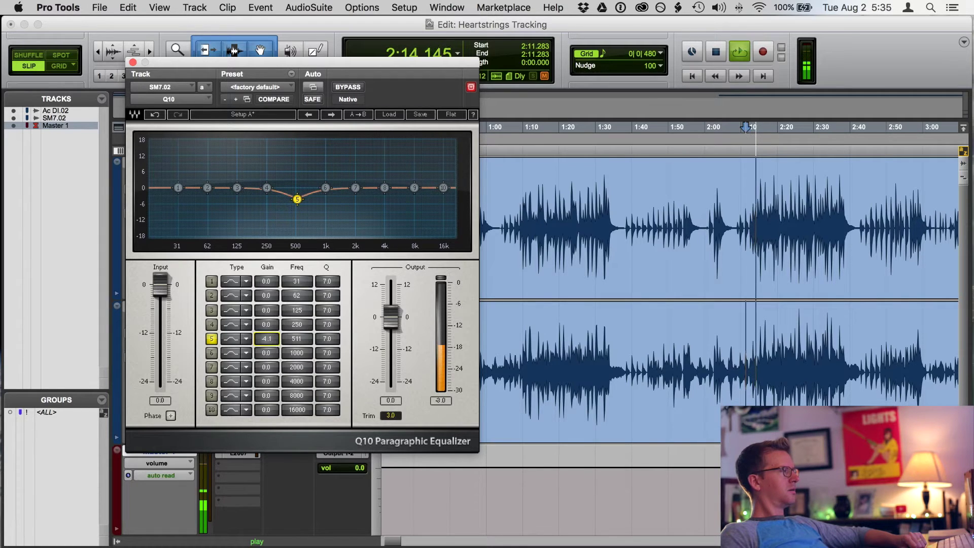
left_click_drag(273, 340, 327, 356)
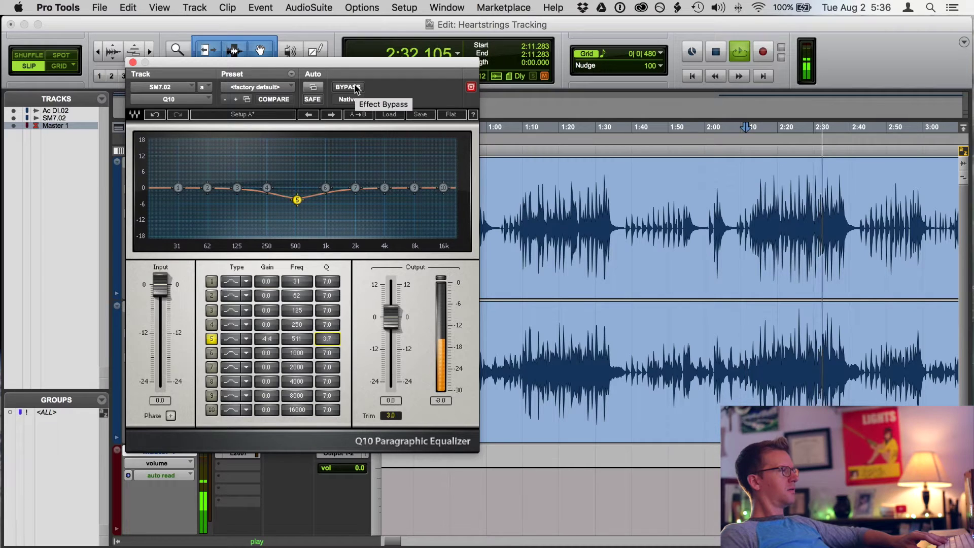
key("space")
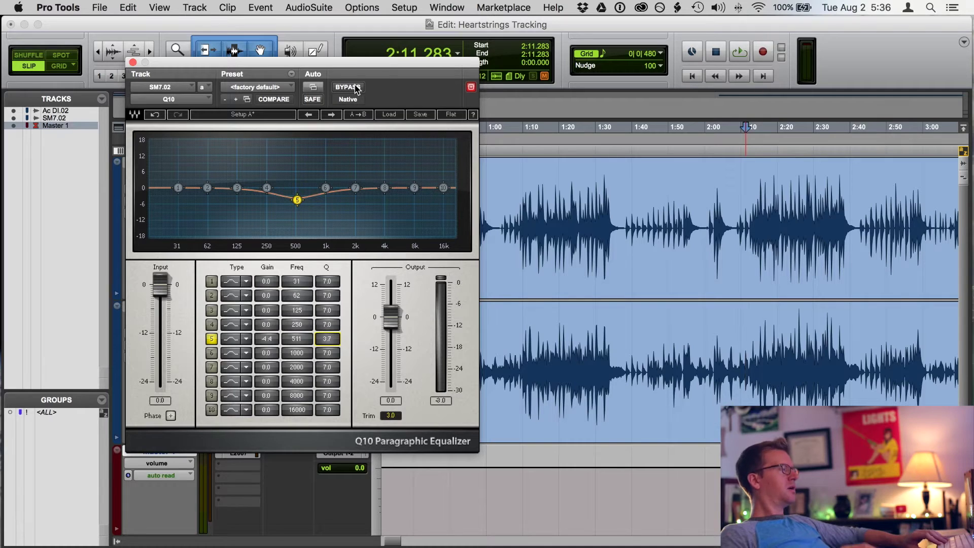
Step: Play from about 2:11 and compare the sound with the Q10 bypassed and active
key("space")
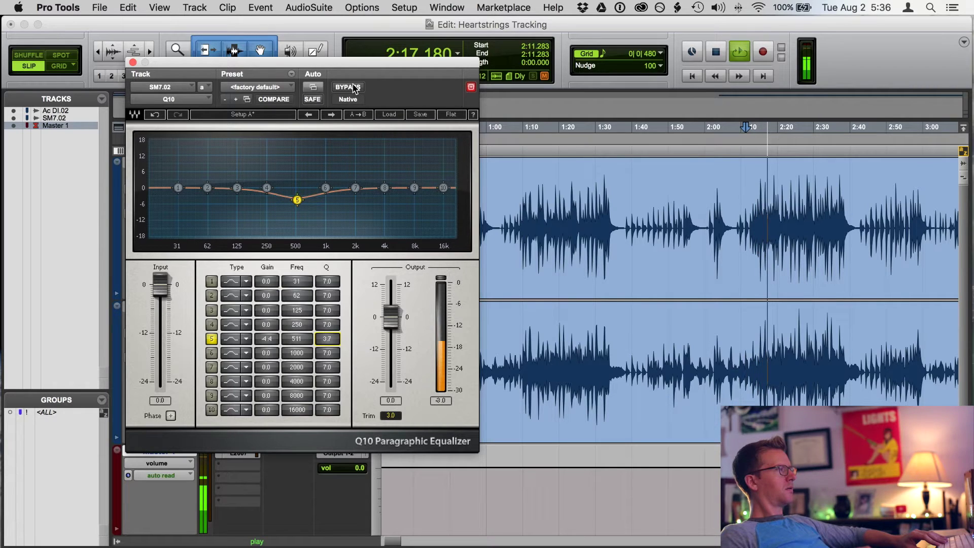
key("shift+e")
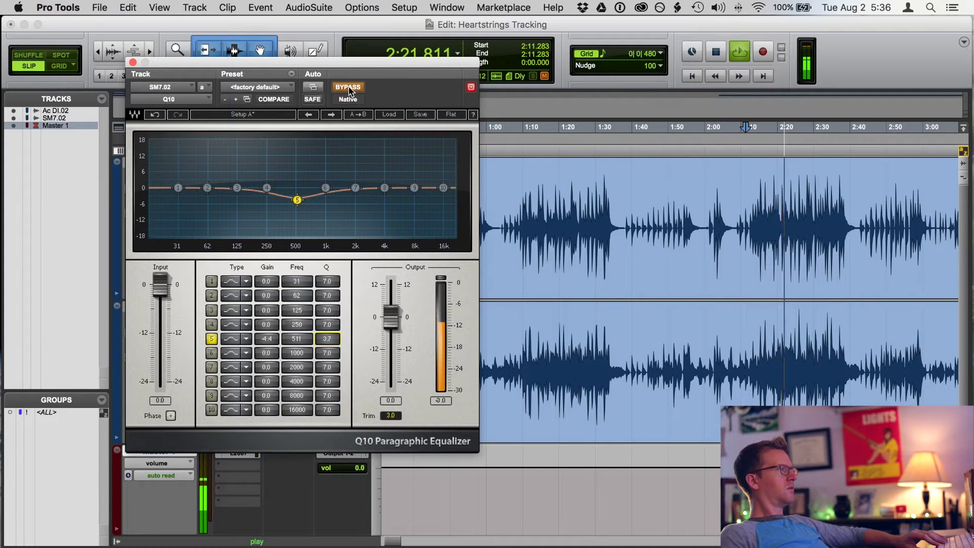
key("shift+e")
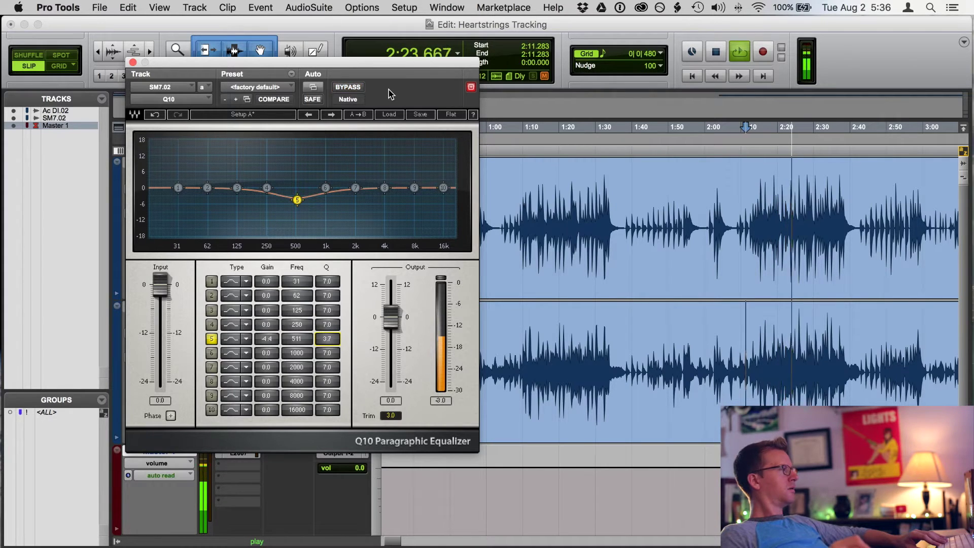
Step: Reduce the Q10 band 5 cut to -3.4 dB and stop playback
left_click_drag(266, 339, 266, 333)
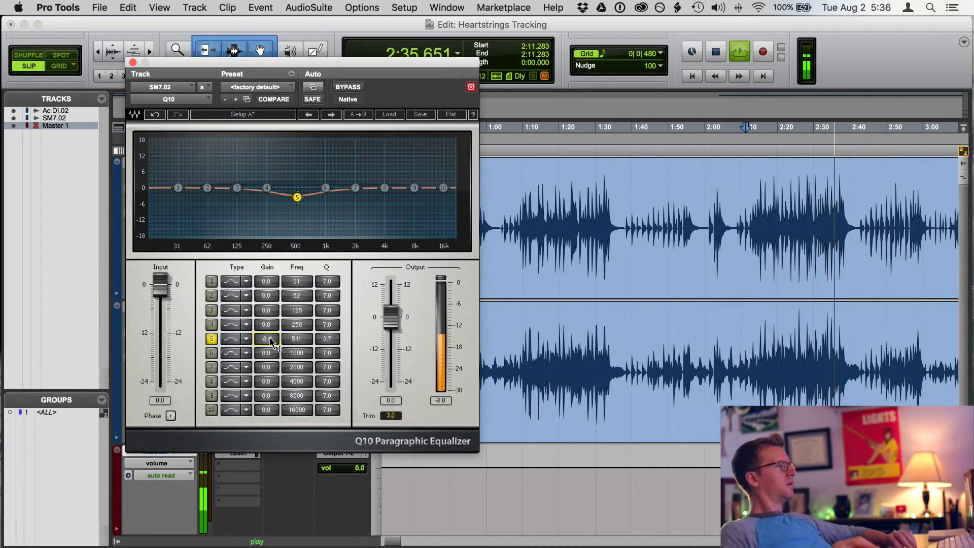
key("space")
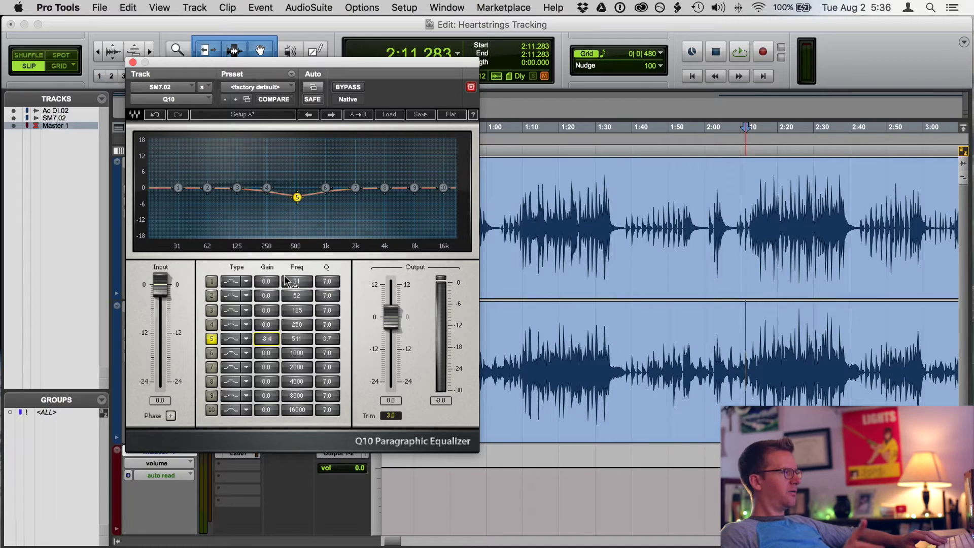
Step: Boost Q10 band 7 by 10.7 dB at 1576 Hz while auditioning the loud section, replaying from about 2:19
key("space")
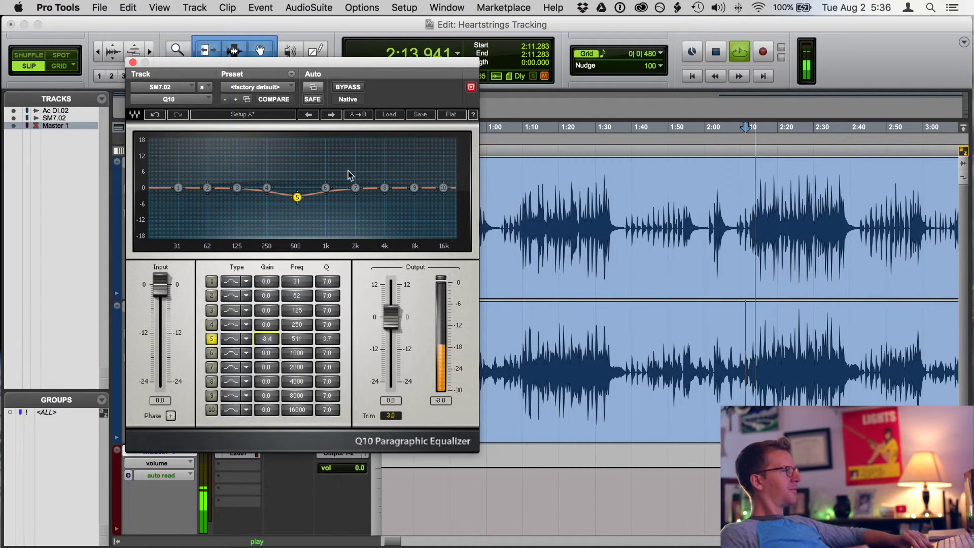
left_click_drag(355, 188, 350, 161)
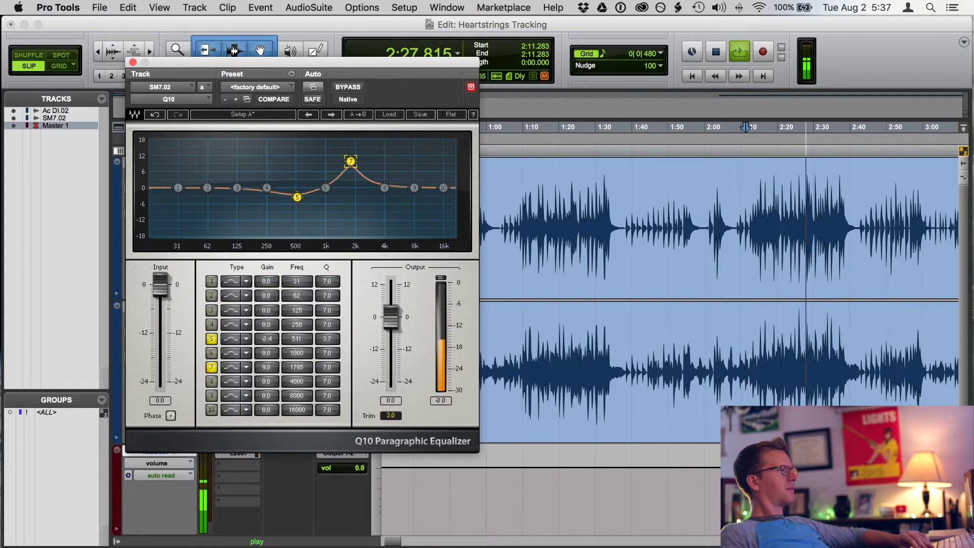
left_click_drag(350, 161, 345, 158)
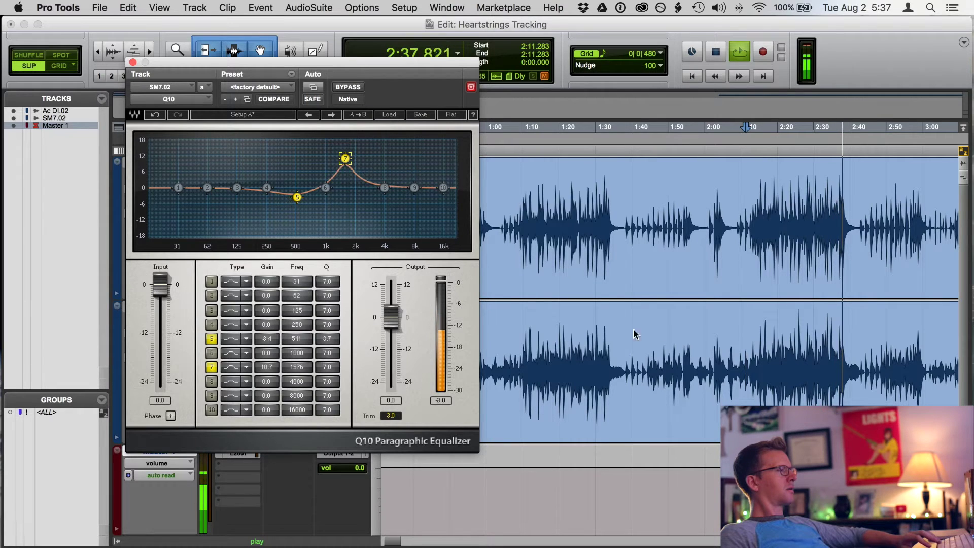
left_click(775, 349)
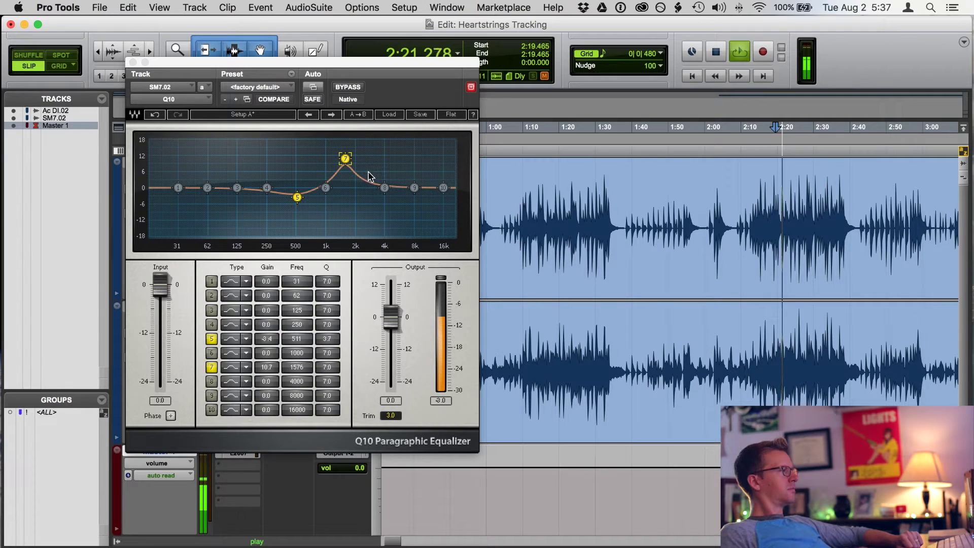
Step: Set Q10 band 7 to a -1.4 dB cut, stop playback and close the Q10 window
left_click(262, 369)
left_click_drag(262, 369, 262, 419)
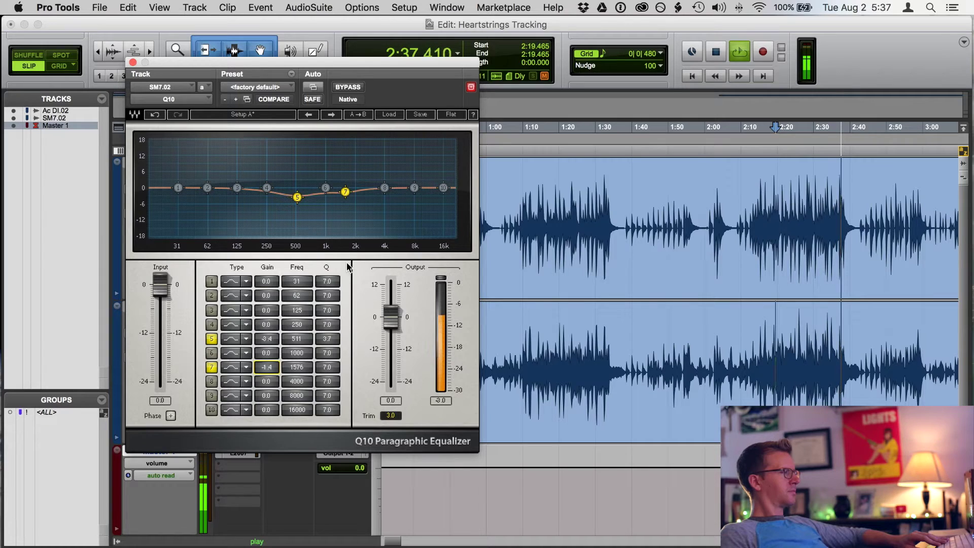
key("space")
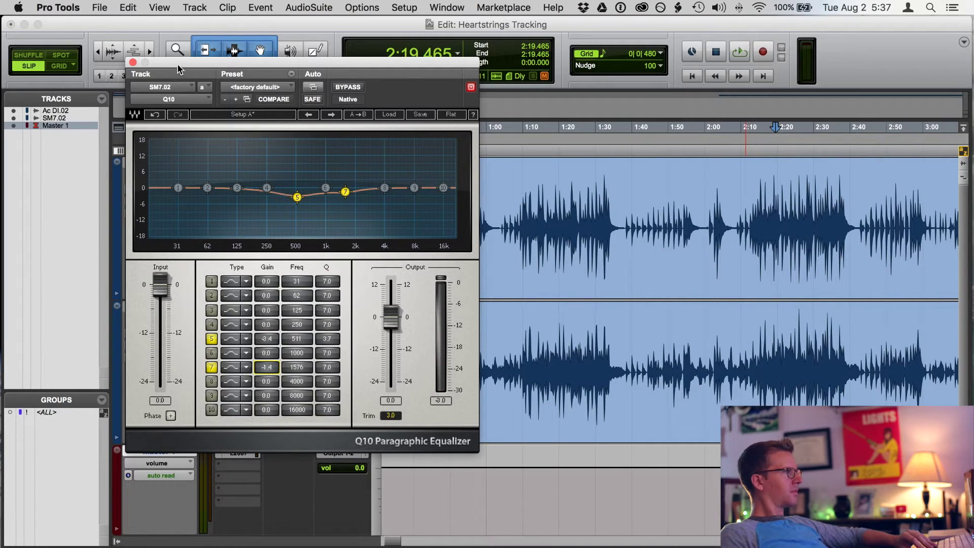
left_click_drag(178, 62, 304, 63)
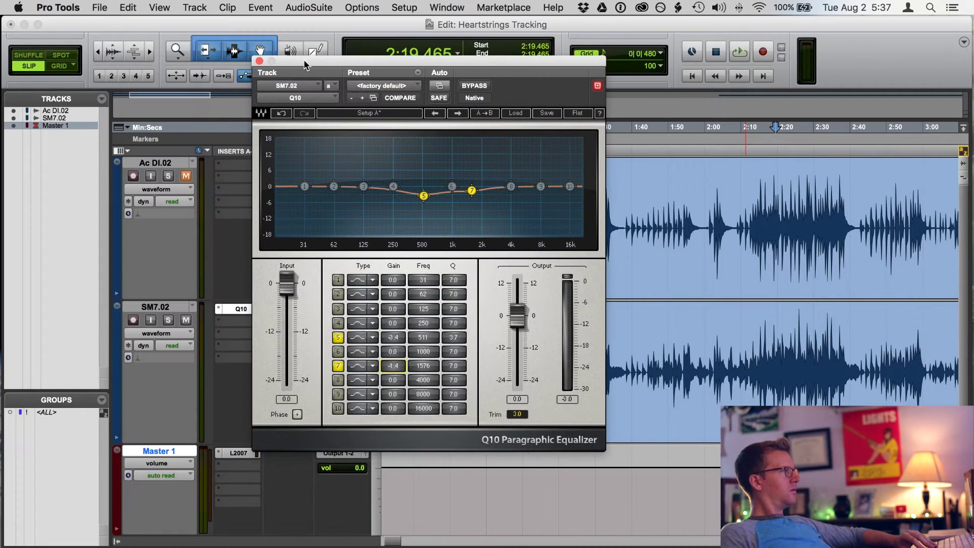
left_click(259, 62)
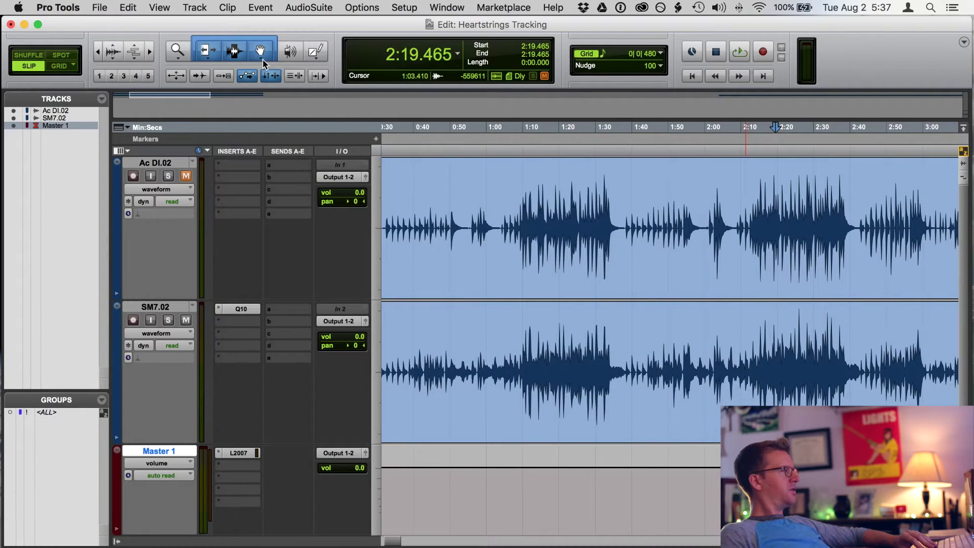
Step: Insert the mono C6 dynamics plug-in in the SM7.02 track's second insert slot and load its C6 Full Reset preset
left_click(235, 327)
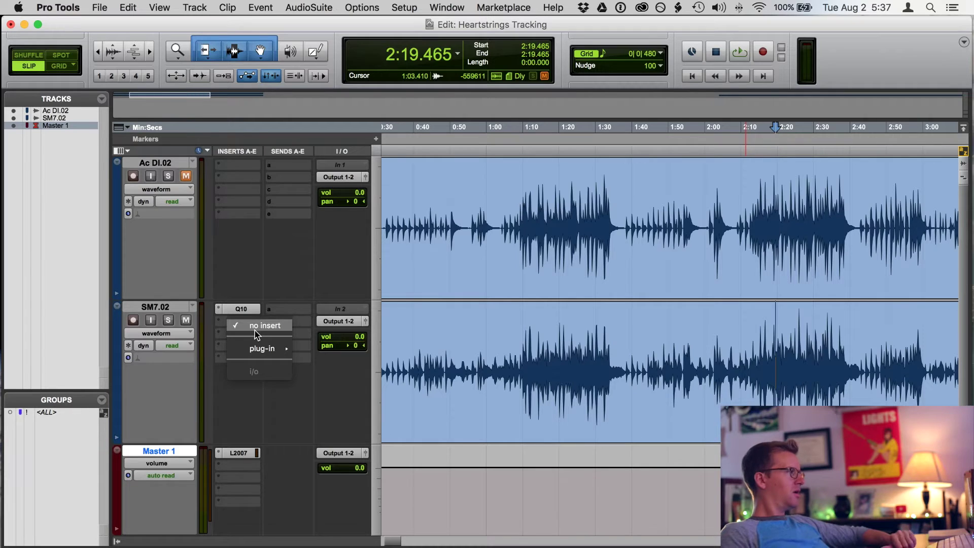
mouse_move(262, 349)
mouse_move(340, 365)
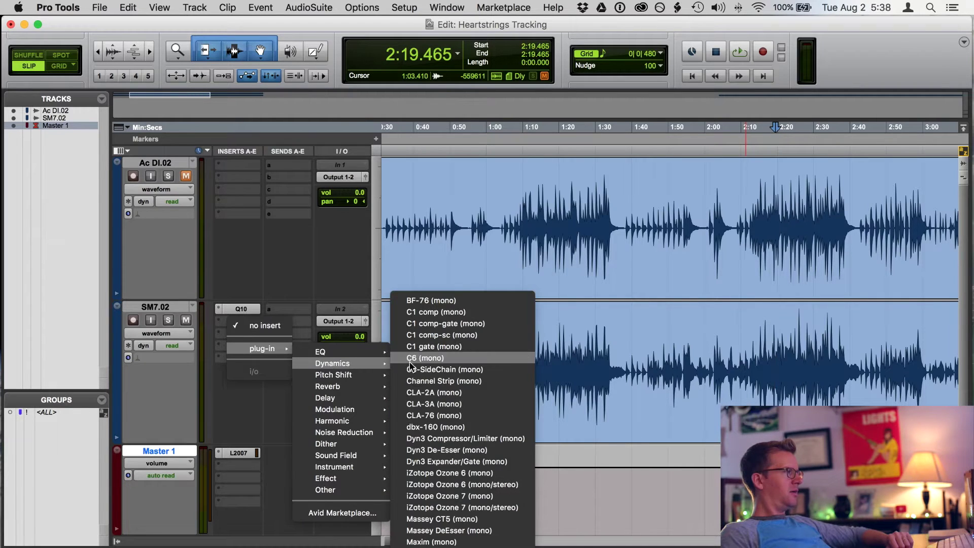
left_click(461, 360)
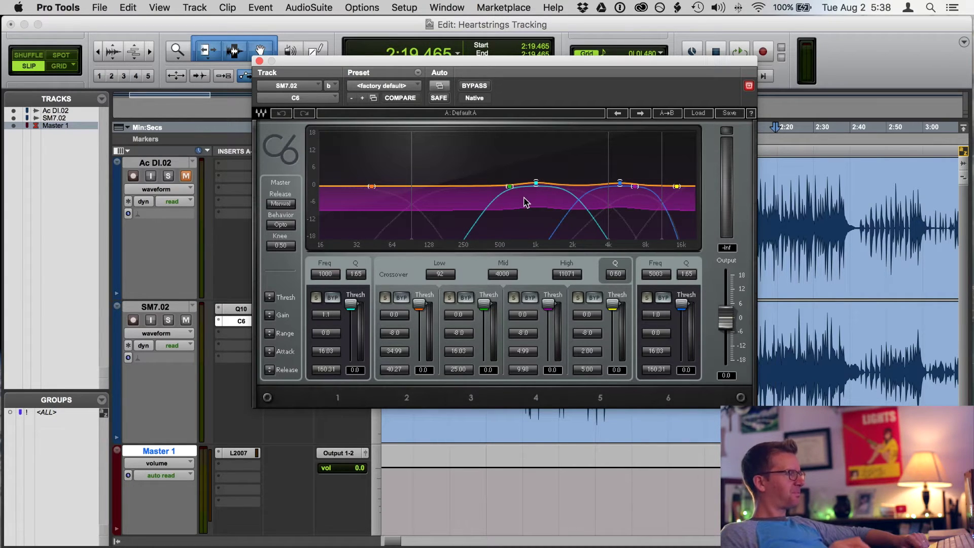
left_click(697, 114)
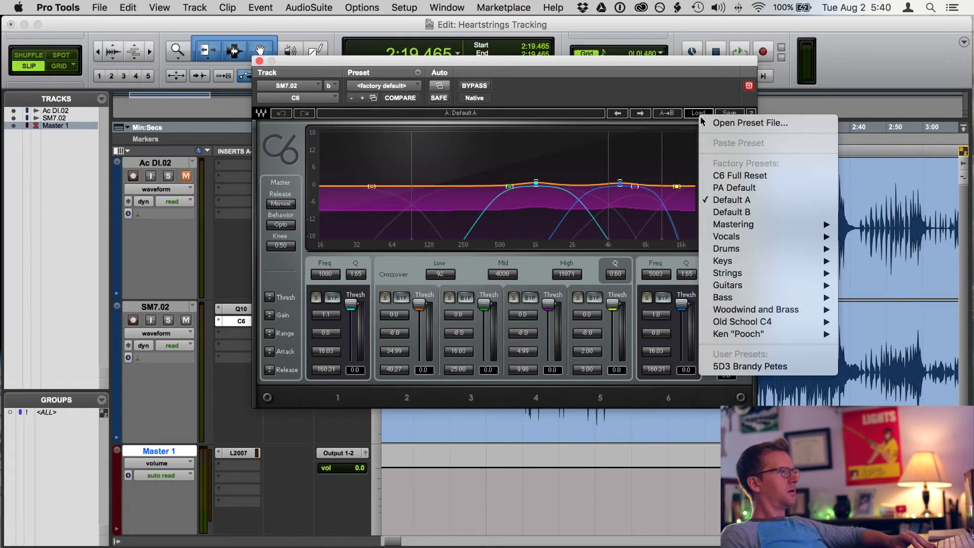
left_click(732, 176)
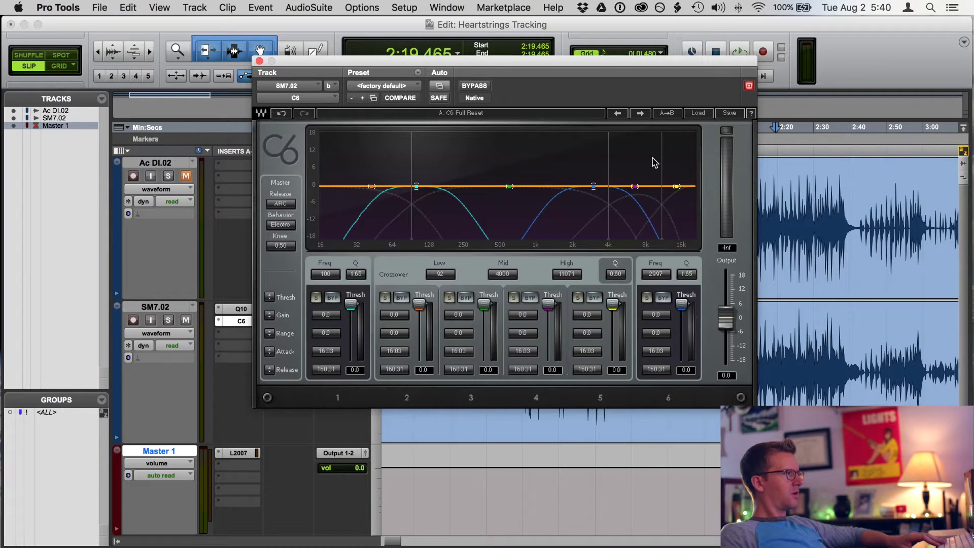
left_click_drag(573, 61, 490, 68)
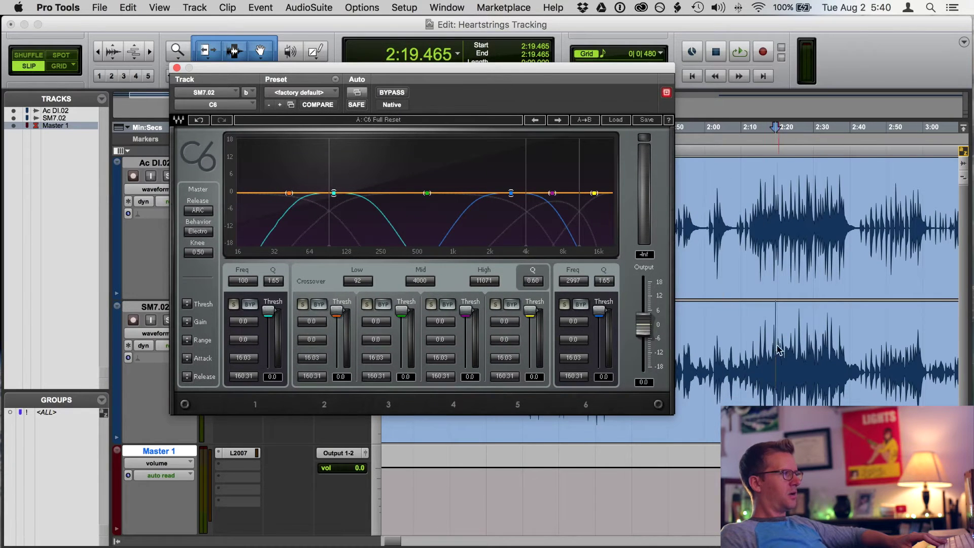
Step: Select the loud section from 2:17.047 to 2:31.180 on both tracks and play it with Loop playback enabled
left_click_drag(768, 355, 817, 229)
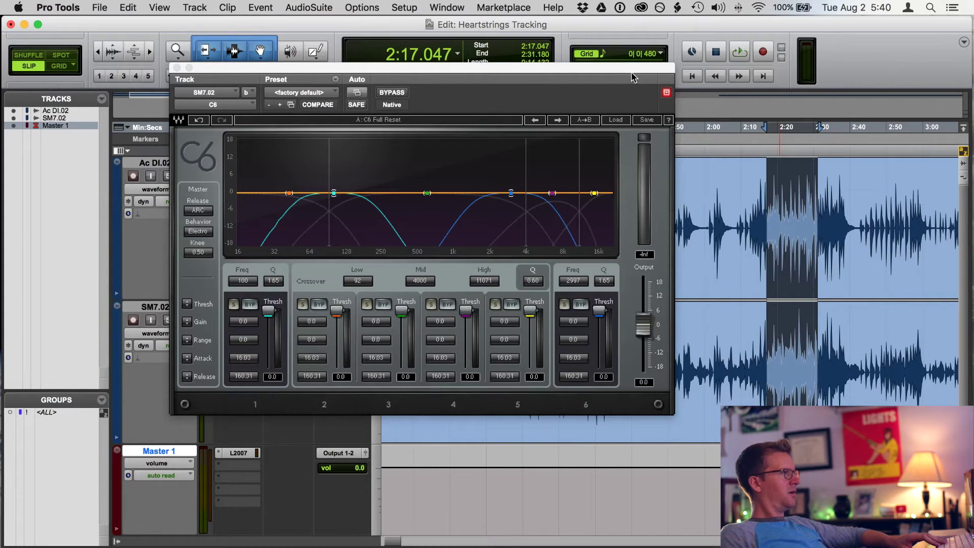
left_click_drag(634, 68, 609, 113)
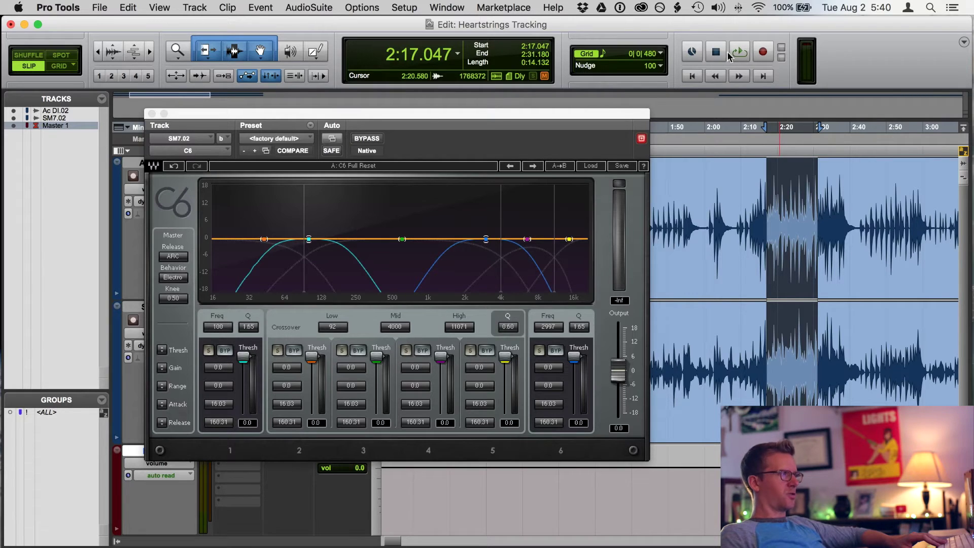
right_click(743, 55)
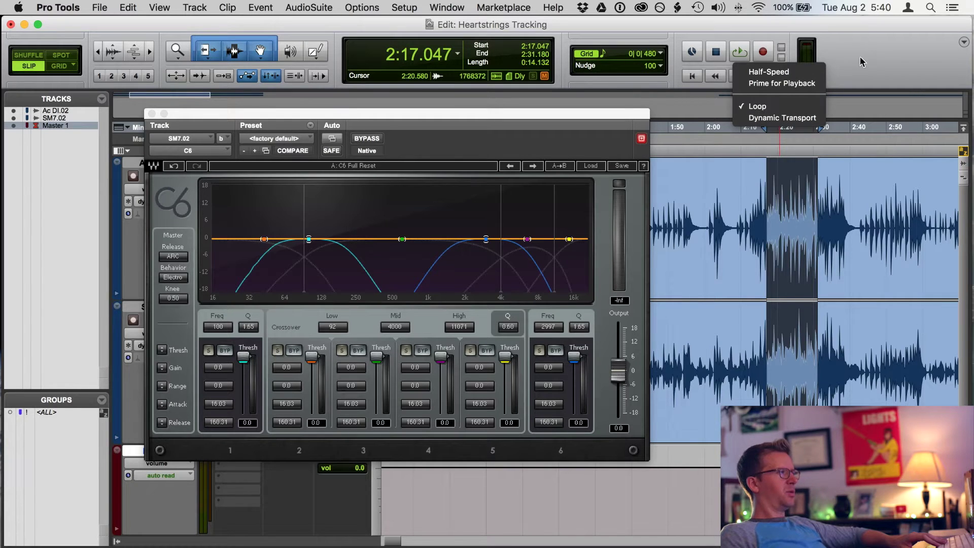
left_click(876, 66)
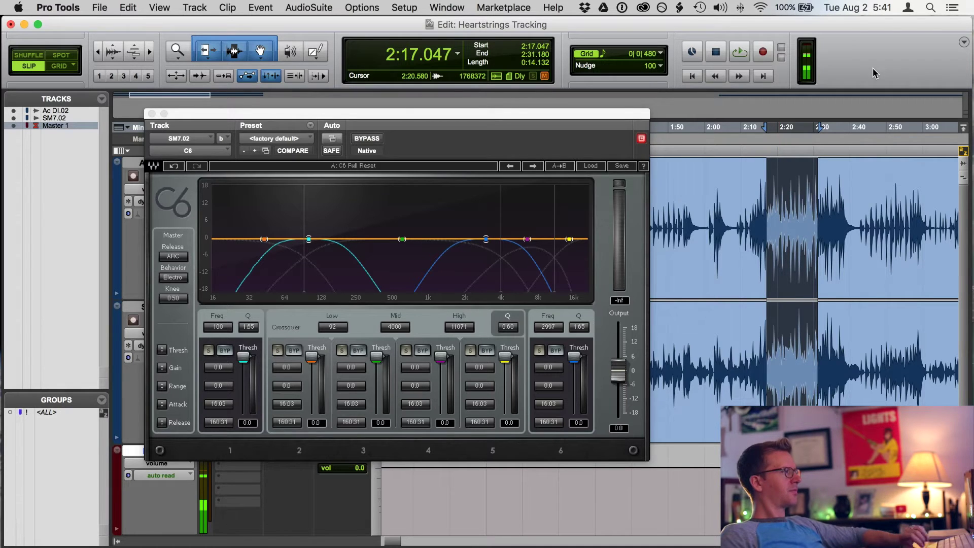
key("space")
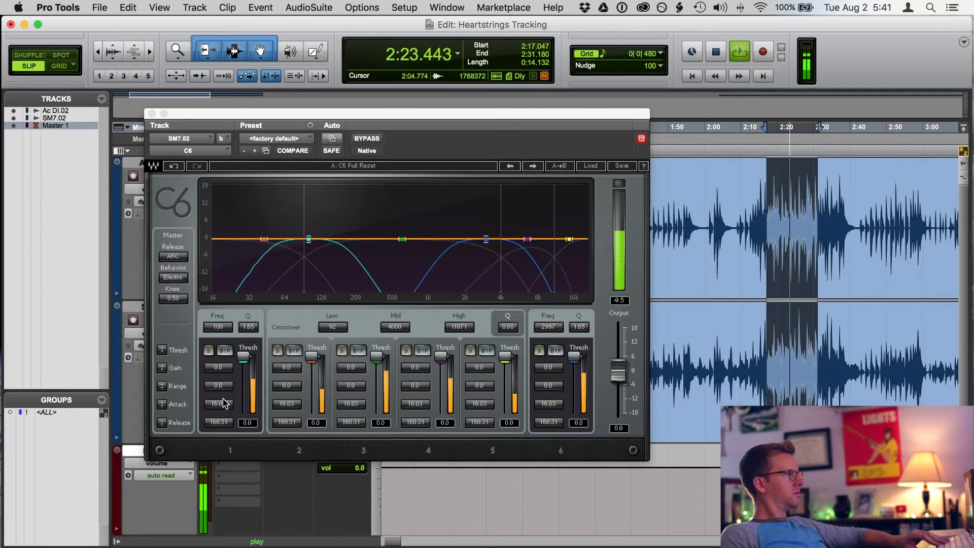
Step: Set C6 band 1 to 151 Hz, Q 0.70, attack 12.59, release 70.46, range -4.0 and threshold -21.2
left_click_drag(223, 409, 226, 429)
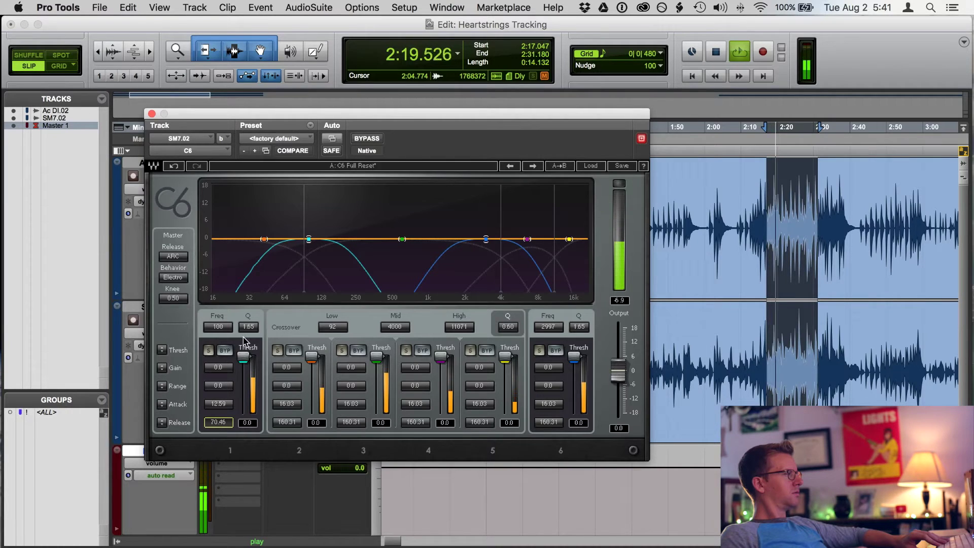
left_click_drag(245, 357, 219, 392)
left_click_drag(247, 335, 244, 376)
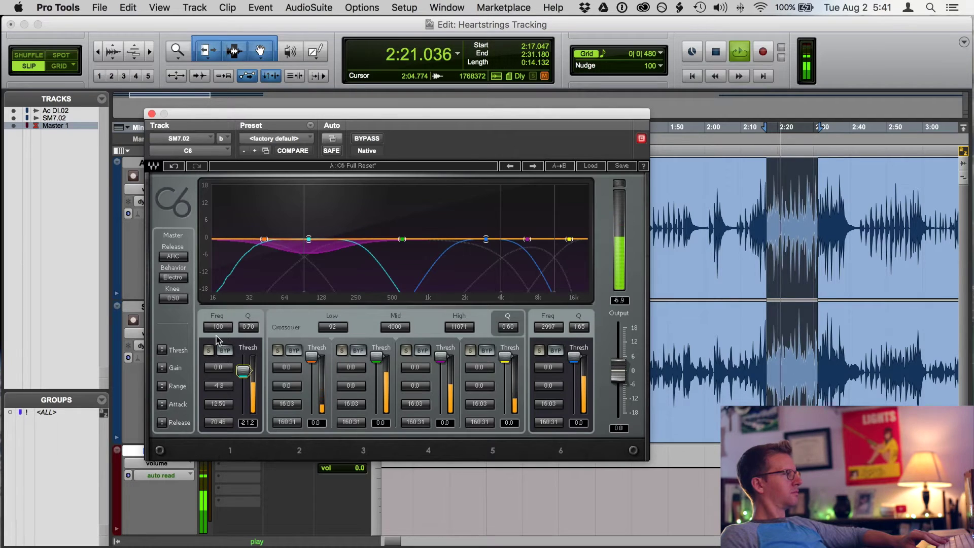
left_click_drag(218, 327, 218, 308)
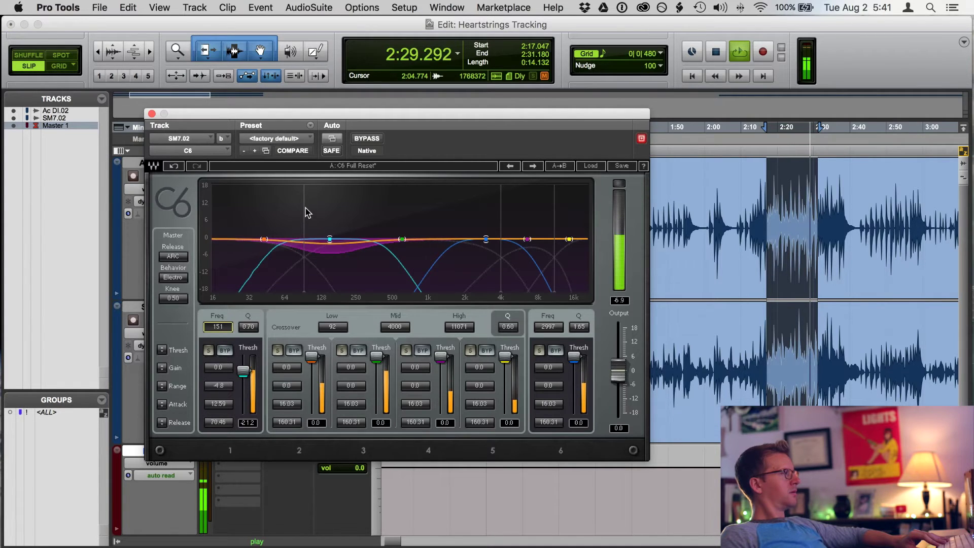
Step: Set the C6 low crossover to 161 Hz and the band 2 gain to 3.0 dB
left_click_drag(304, 274, 333, 274)
left_click(288, 369)
mouse_move(287, 367)
left_mouse_down()
mouse_move(287, 356)
mouse_move(288, 370)
left_mouse_up()
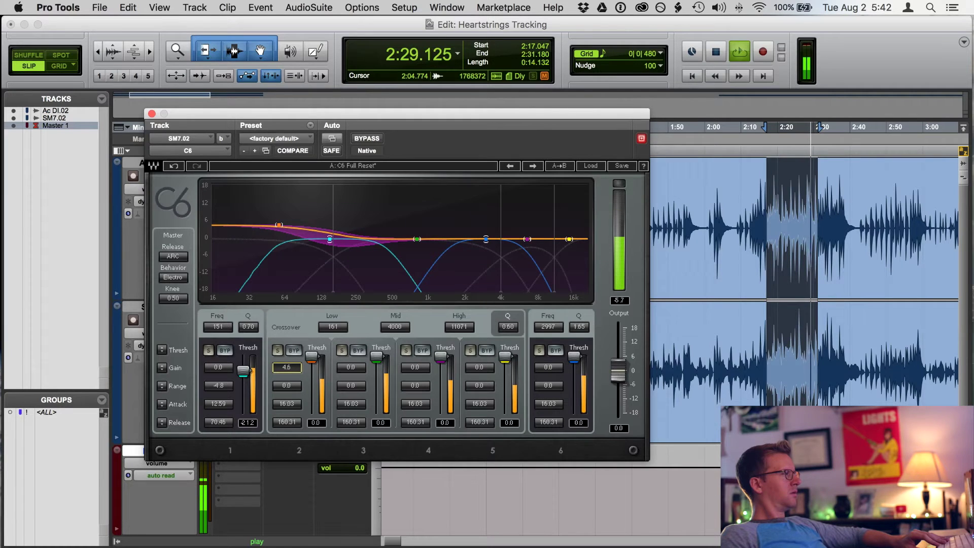
left_click_drag(292, 369, 291, 367)
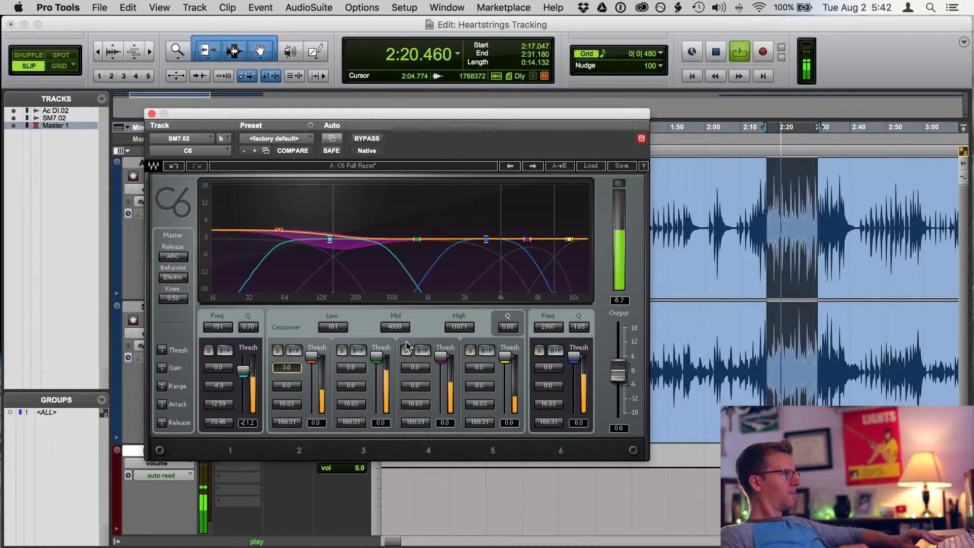
Step: Set the C6 band 1 threshold to -22.6 and its range to -5.3
left_click_drag(244, 369, 244, 372)
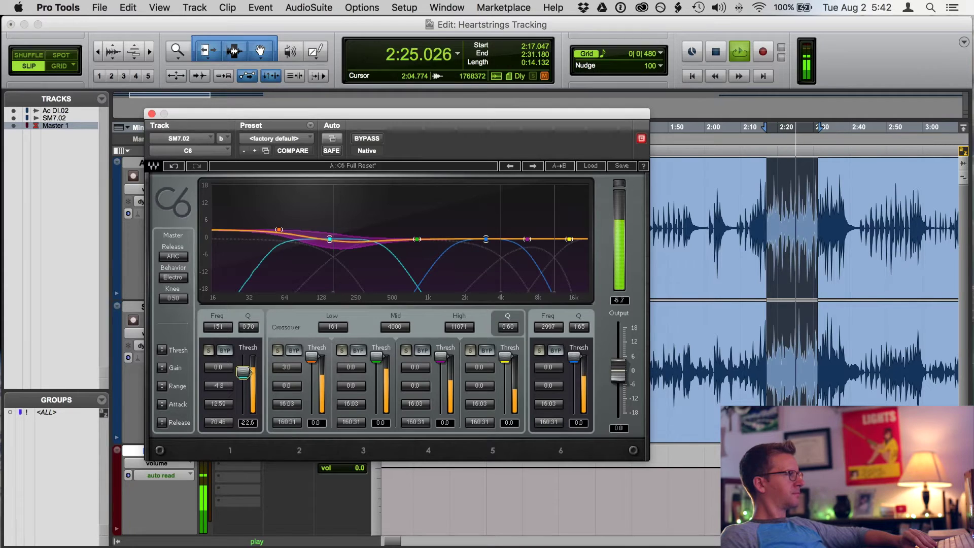
left_click_drag(224, 390, 224, 393)
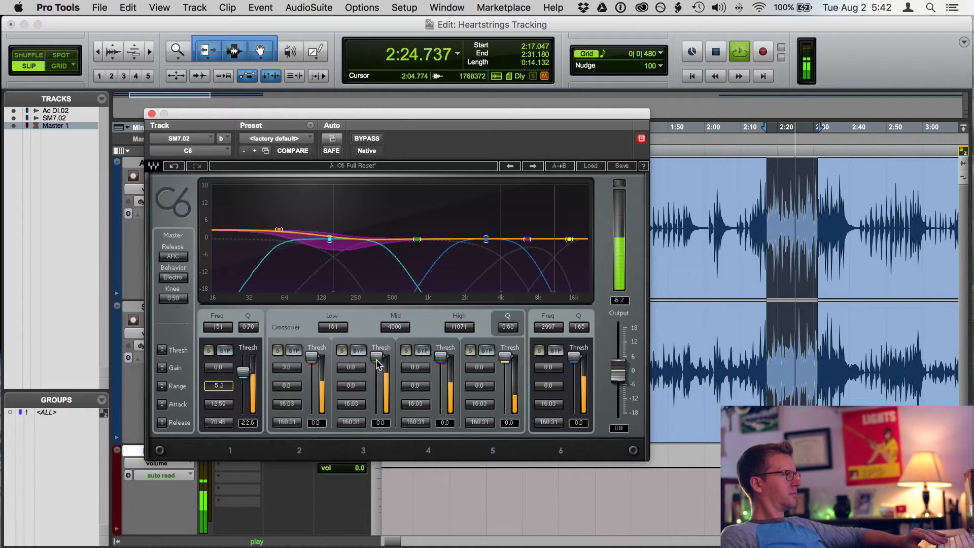
Step: Set C6 band 3 to threshold -18.6, range -4.0, attack 7.14 and release 36.81
left_click_drag(376, 356, 358, 388)
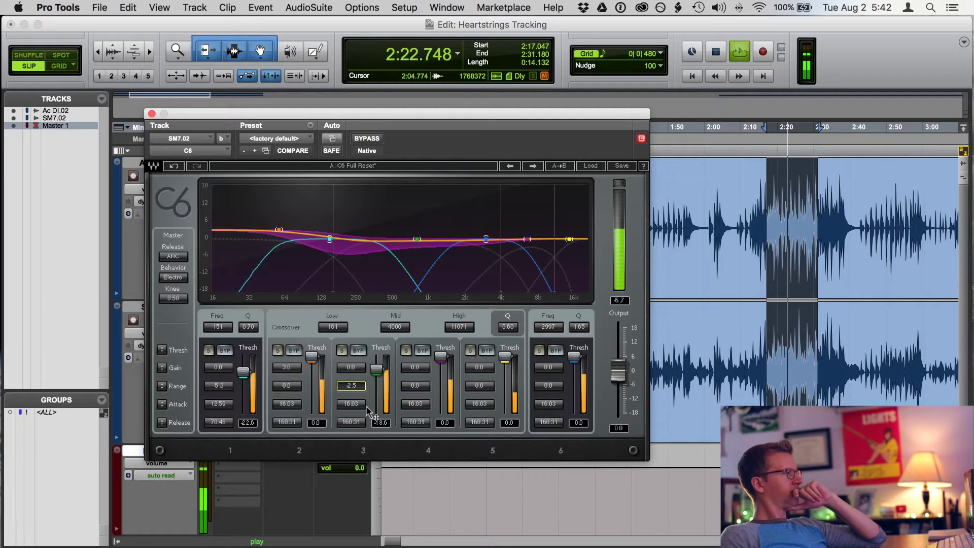
mouse_move(358, 404)
left_mouse_down()
mouse_move(357, 441)
mouse_move(356, 420)
left_mouse_up()
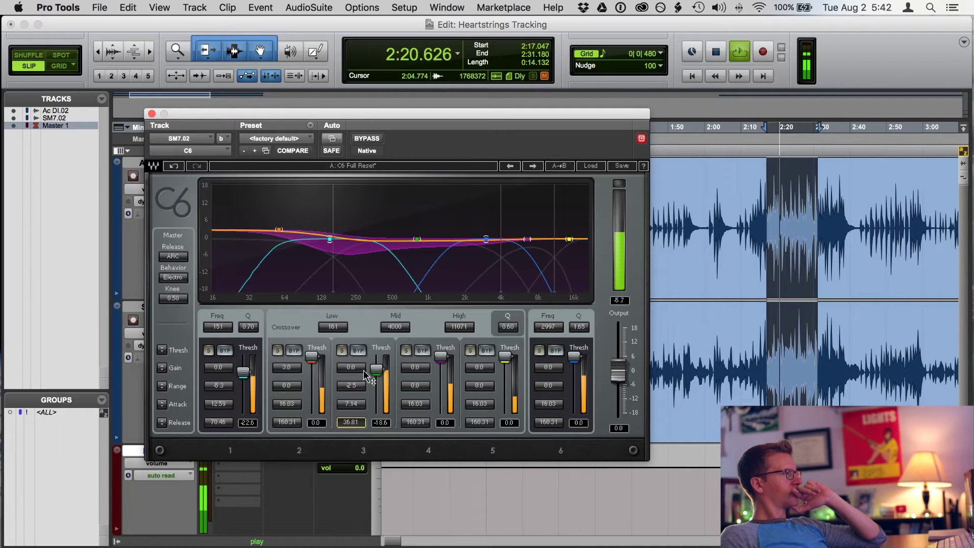
left_click_drag(360, 389, 361, 401)
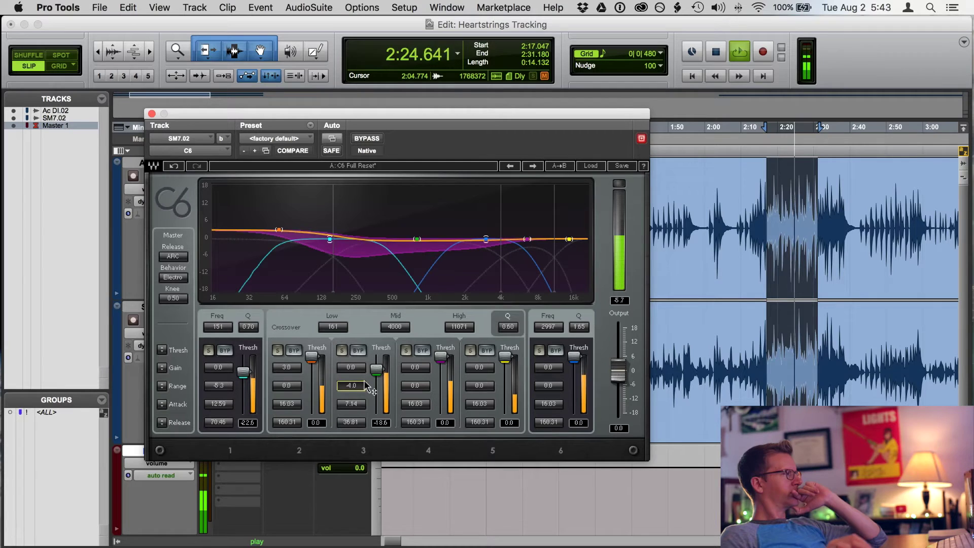
Step: Set the C6 band 1 range to -6.0 and audition the looped loud section again
left_click_drag(231, 390, 232, 399)
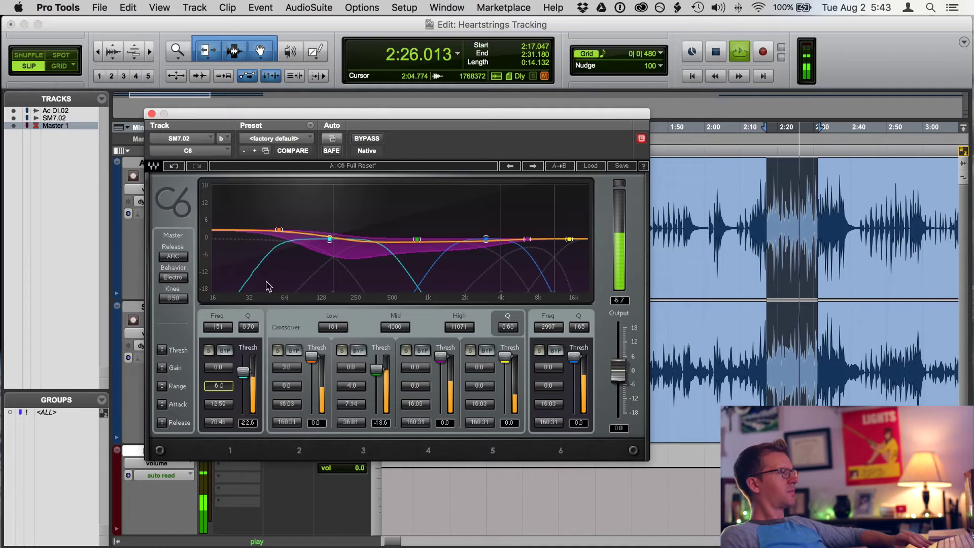
key("space")
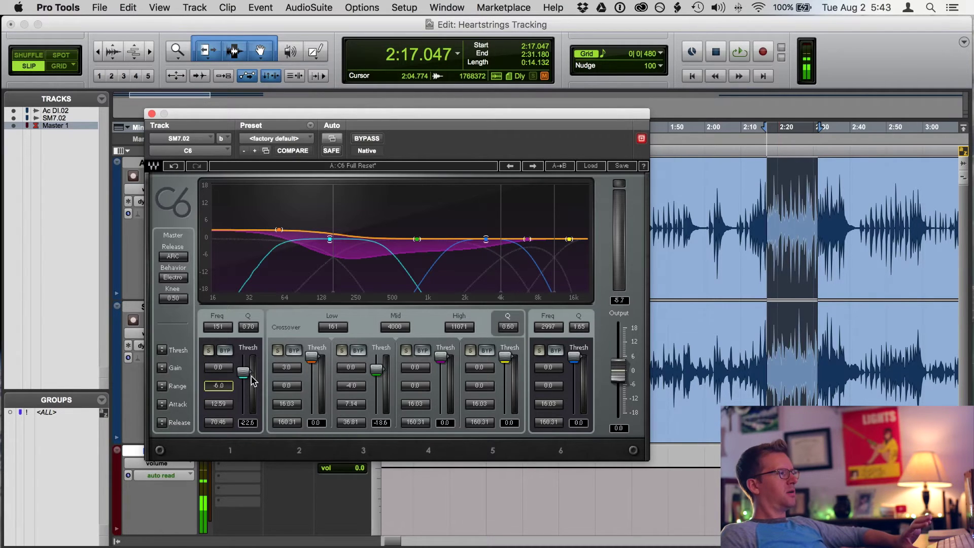
key("space")
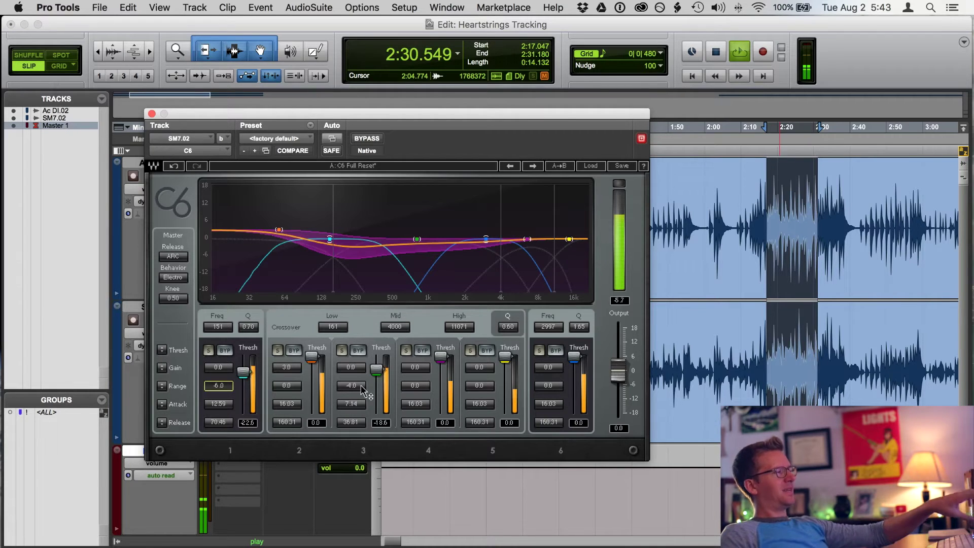
key("space")
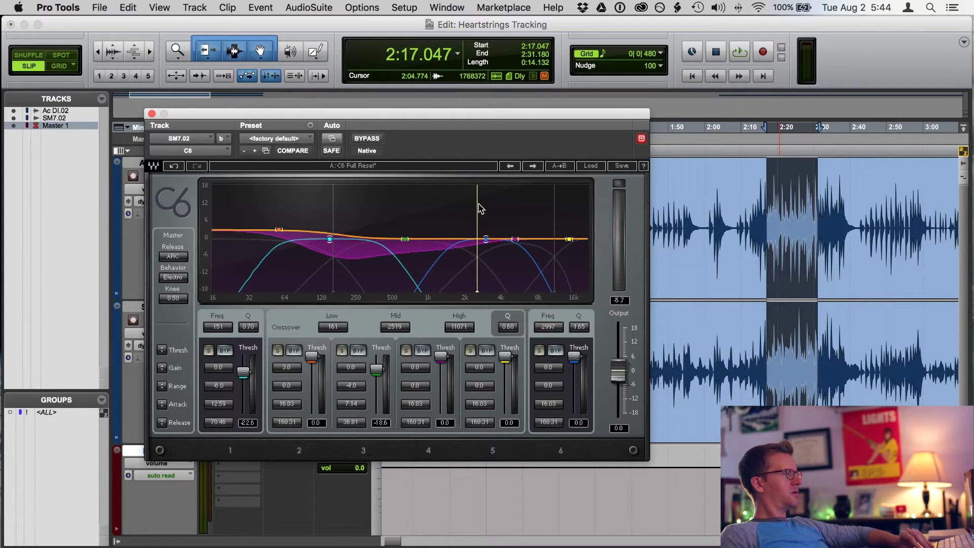
Step: Set the C6 mid crossover to 2574 Hz while auditioning the looped section
key("space")
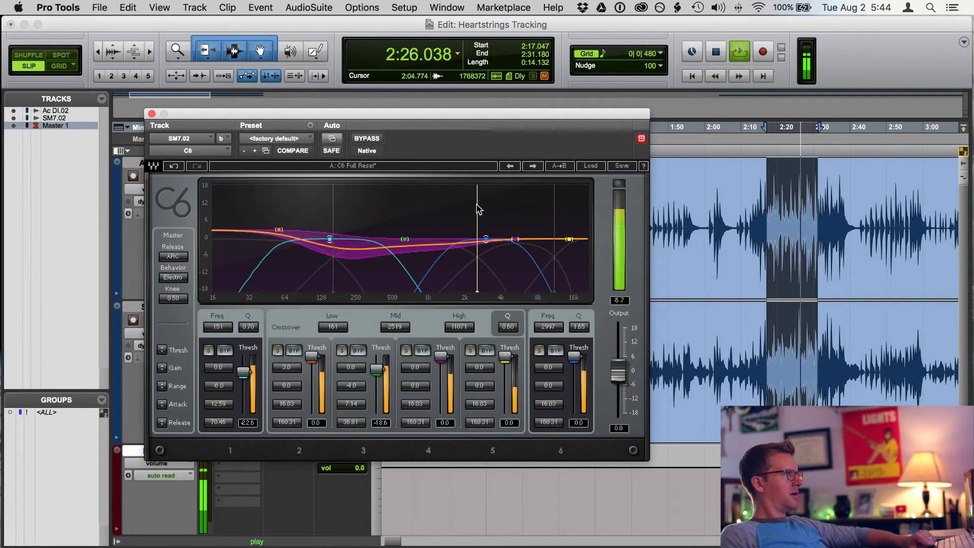
left_click_drag(477, 208, 478, 208)
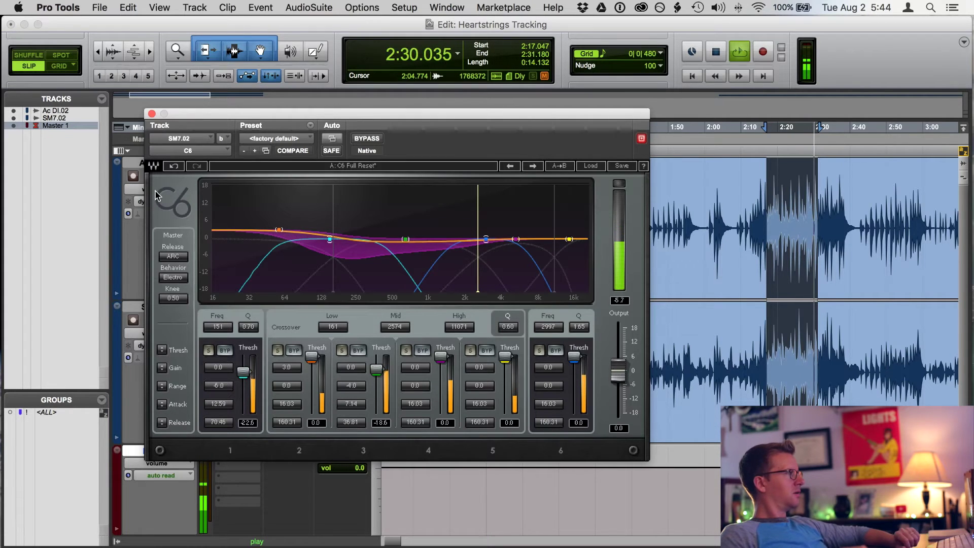
key("space")
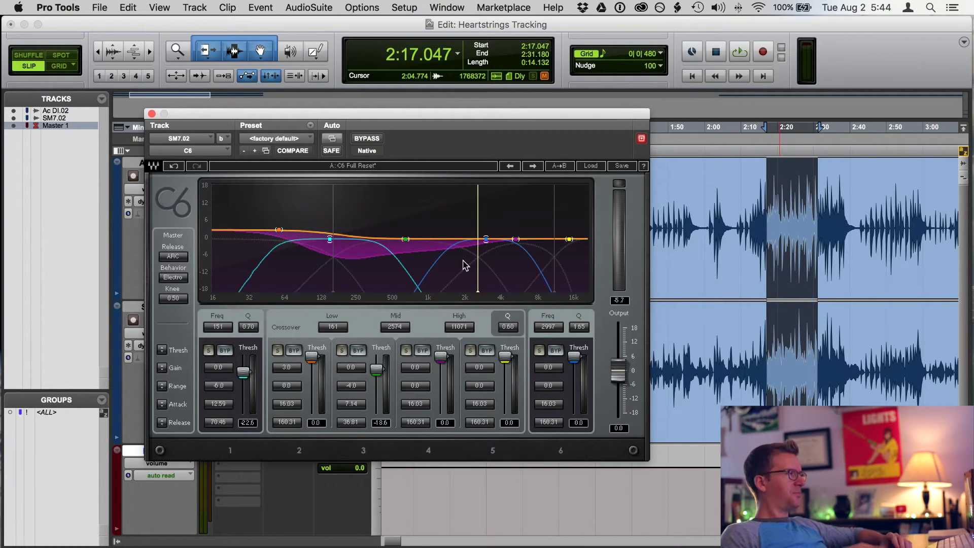
Step: Close the C6 and insert the mono CLA-3A compressor in the third insert slot of SM7.02
left_click(152, 114)
left_click(243, 335)
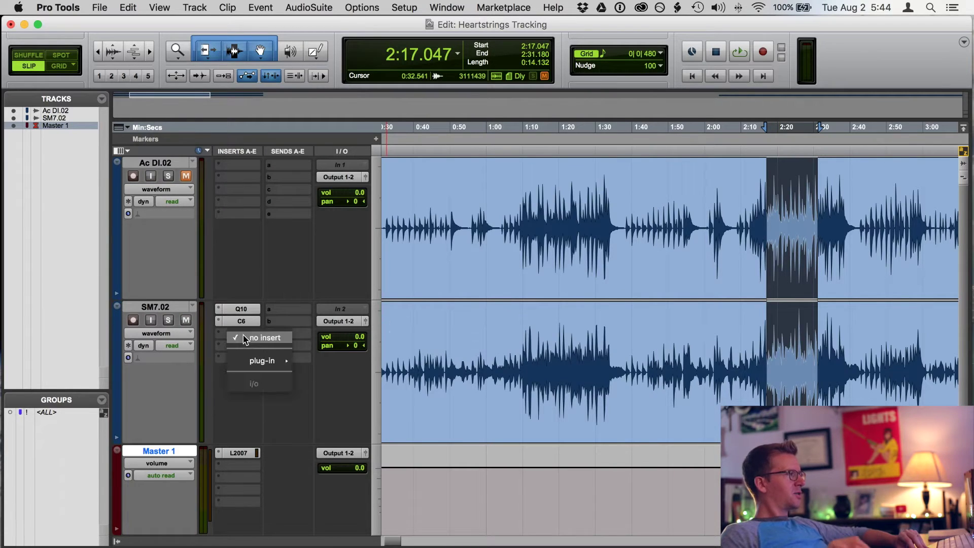
mouse_move(269, 361)
mouse_move(350, 378)
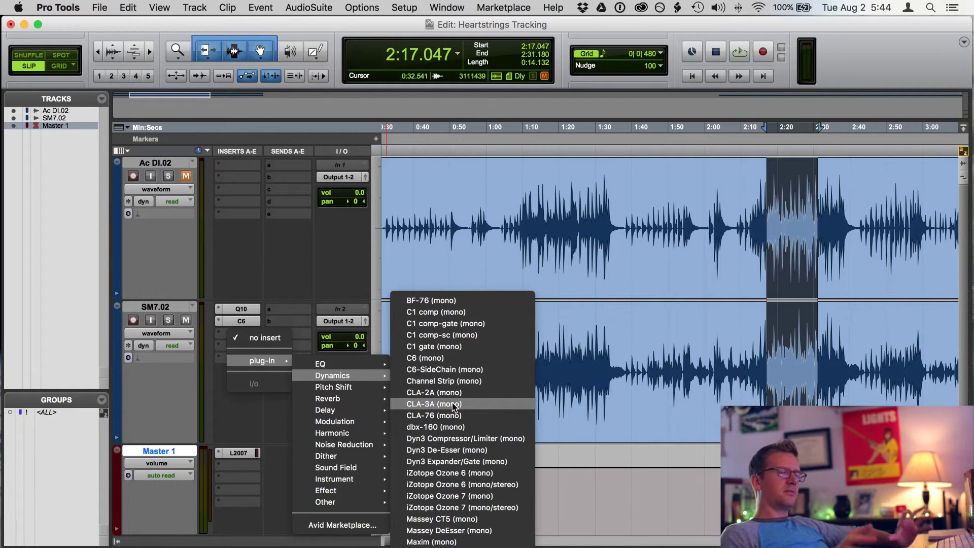
key("Escape")
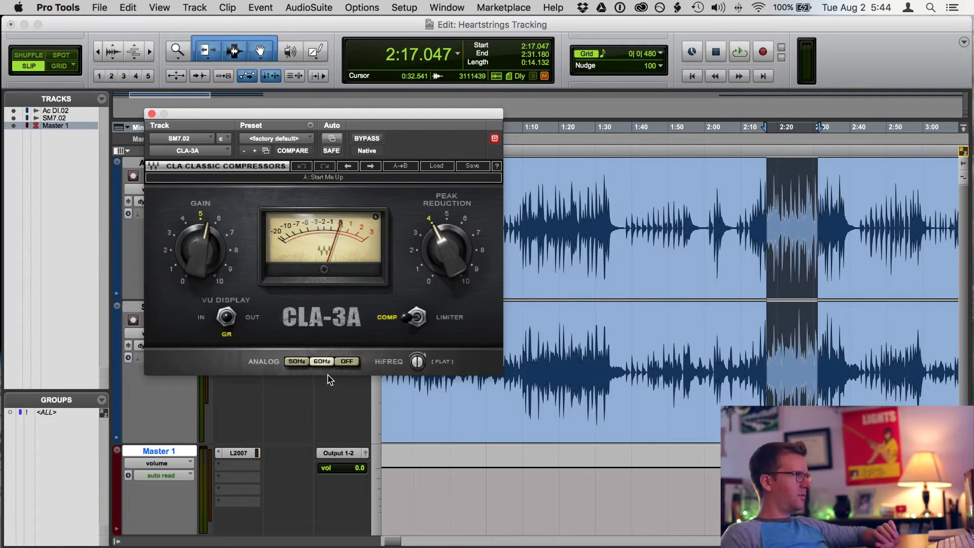
Step: Replace the CLA-3A on SM7.02 with the mono CLA-2A compressor
left_click(202, 152)
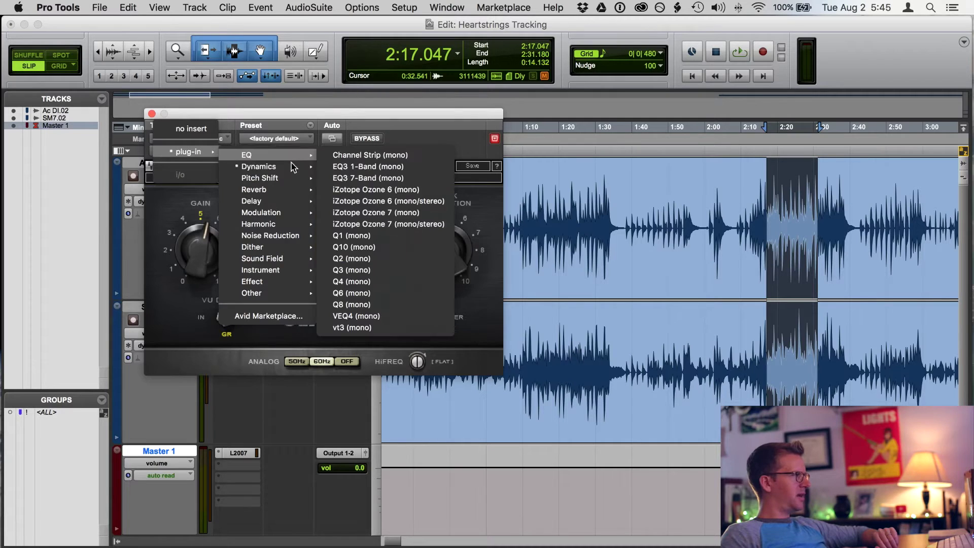
mouse_move(258, 166)
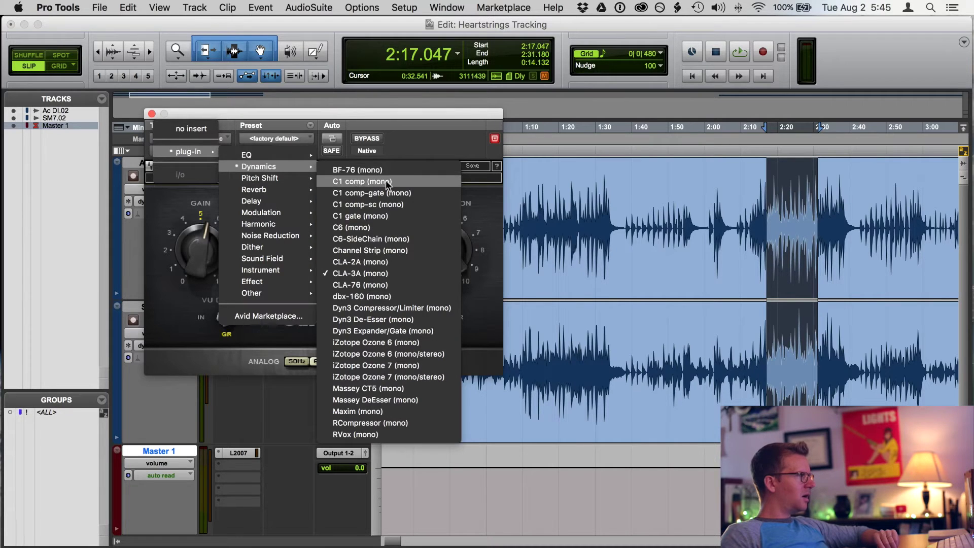
left_click(398, 271)
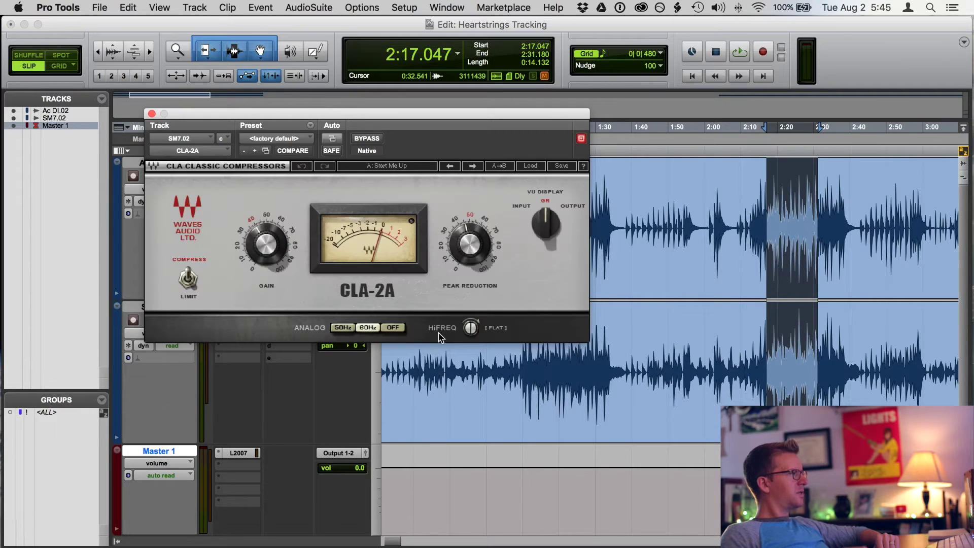
left_click(253, 138)
left_click(480, 154)
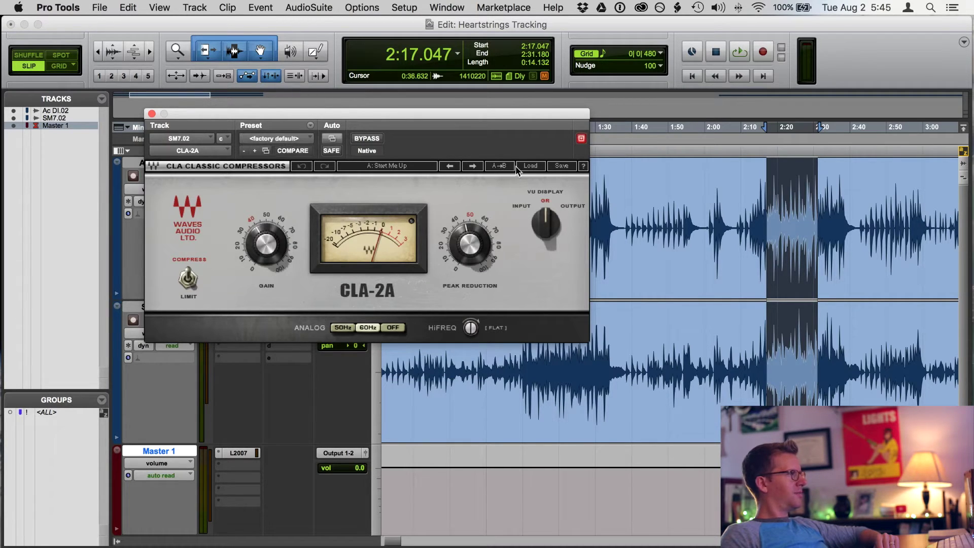
left_click(531, 166)
left_click(505, 154)
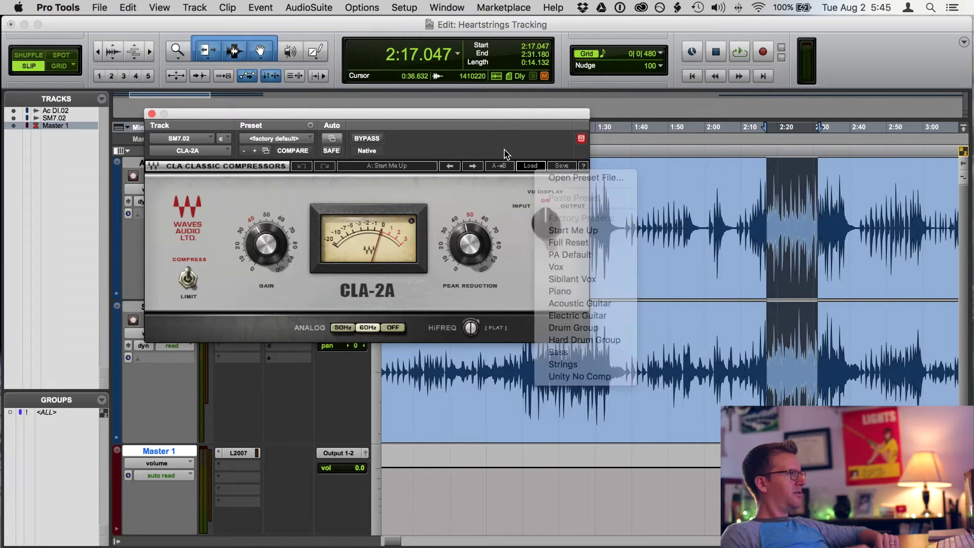
Step: Move the CLA-2A window clear of the track inserts and set its Analog option to OFF
left_click_drag(481, 123, 613, 209)
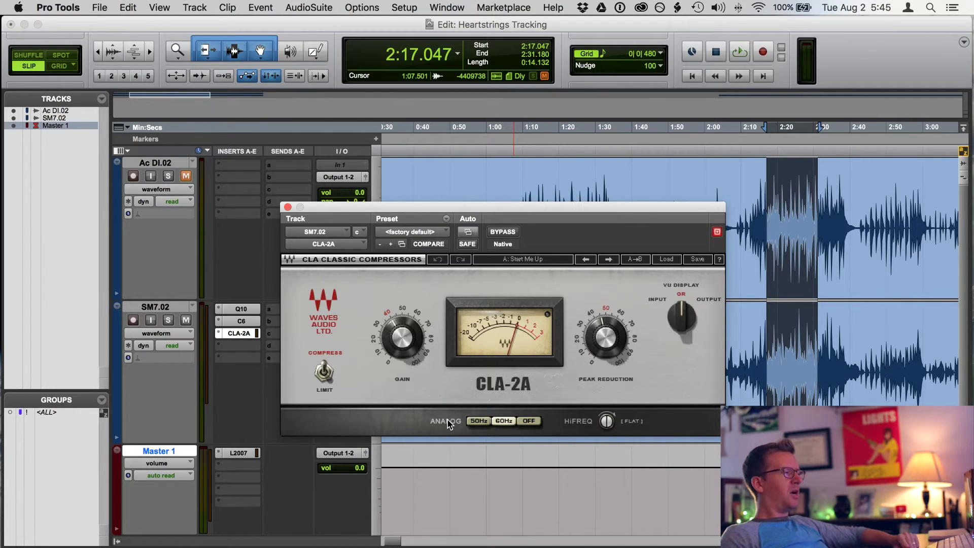
left_click(525, 421)
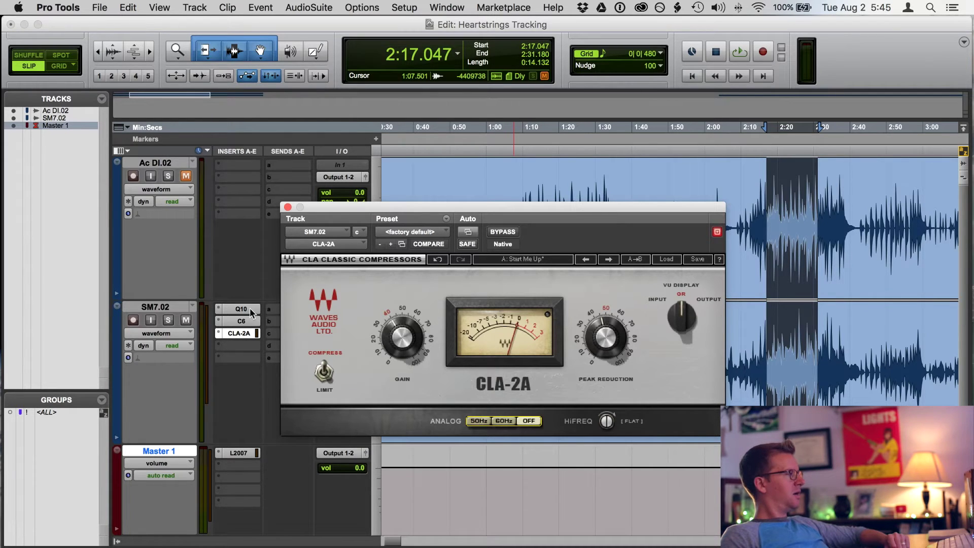
Step: Review the Q10 and C6 settings on SM7.02, return to the CLA-2A and reposition its window
left_click(243, 322)
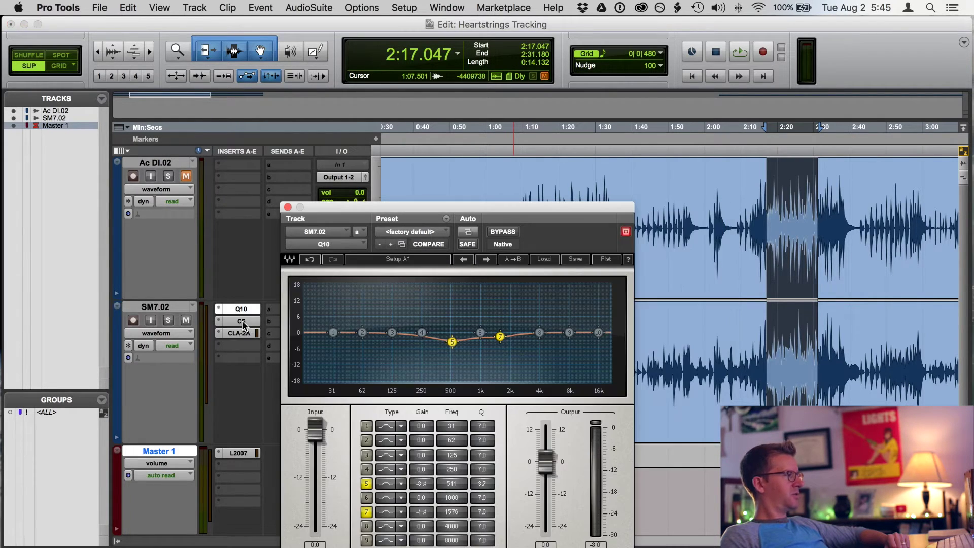
left_click(242, 323)
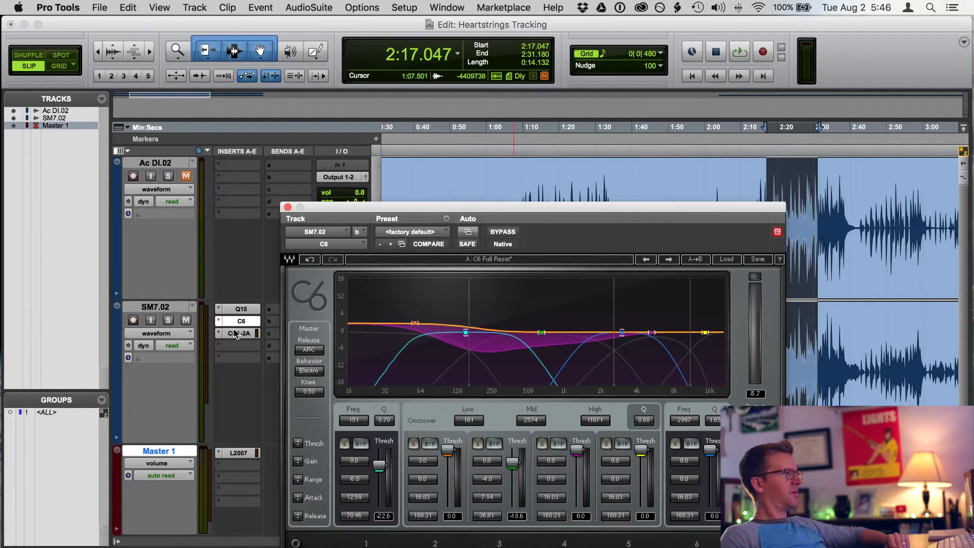
left_click(235, 334)
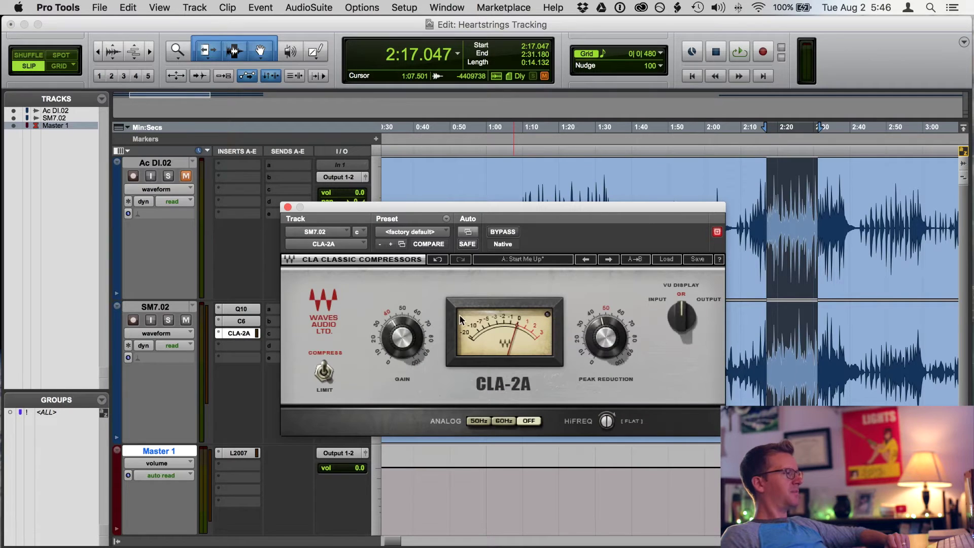
mouse_move(542, 212)
left_mouse_down()
mouse_move(558, 209)
mouse_move(555, 198)
left_mouse_up()
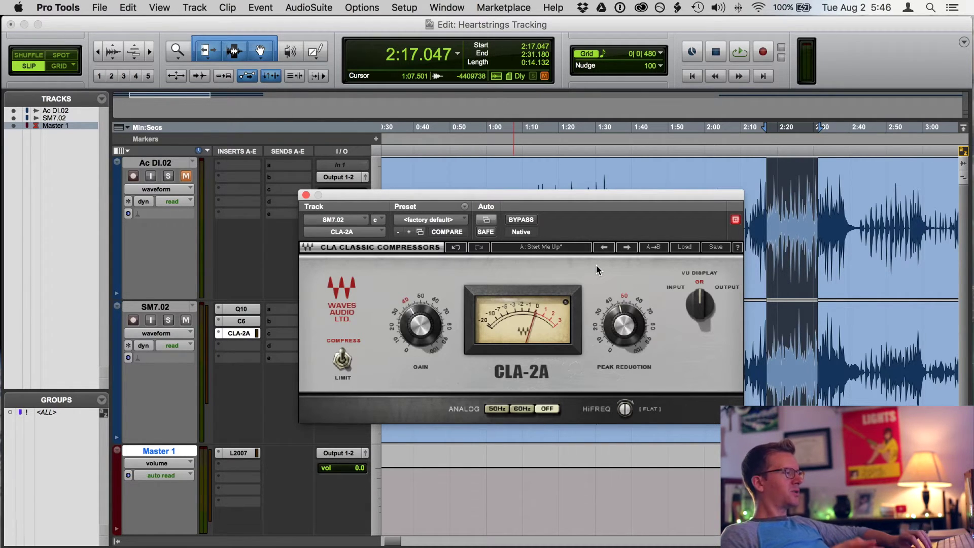
left_click_drag(583, 196, 568, 137)
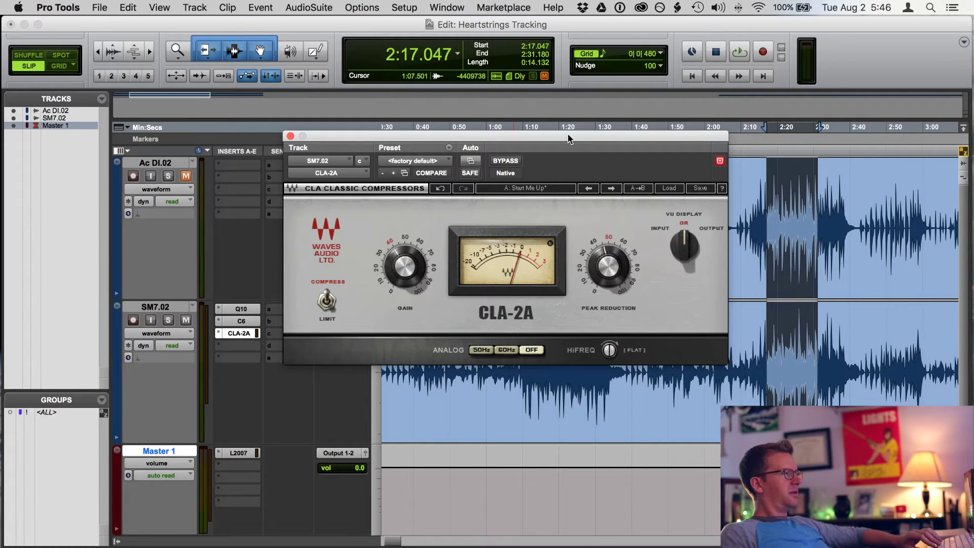
Step: Audition the looped section through the CLA-2A, then start playback from 3:22.131 in the song's final loud section
key("space")
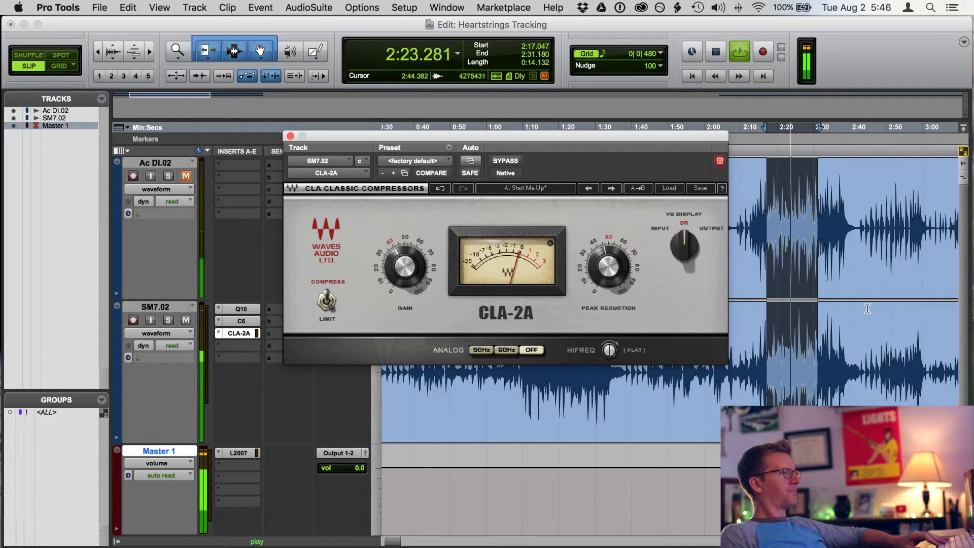
scroll(811, 300, "right", 10)
scroll(867, 309, "left", 4)
left_click_drag(685, 138, 561, 142)
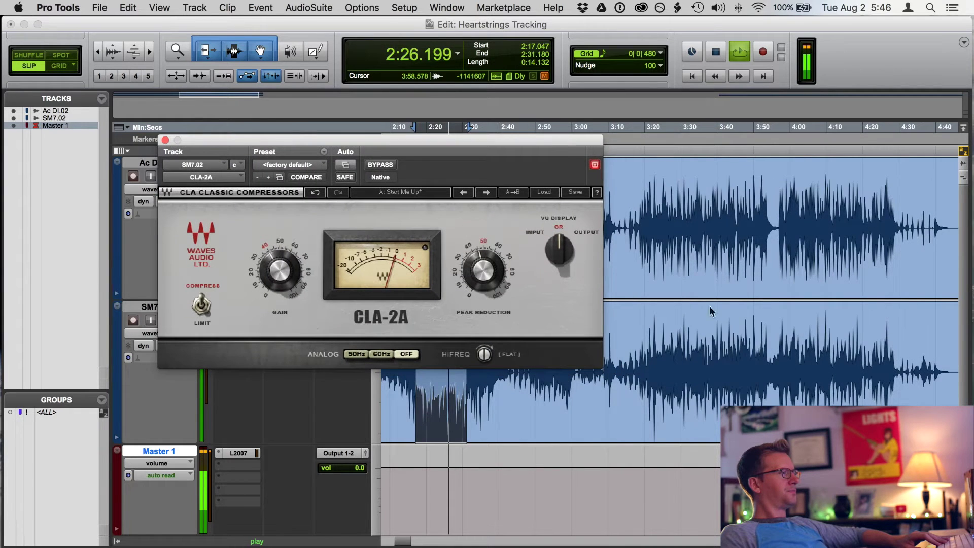
key("space")
left_click(653, 340)
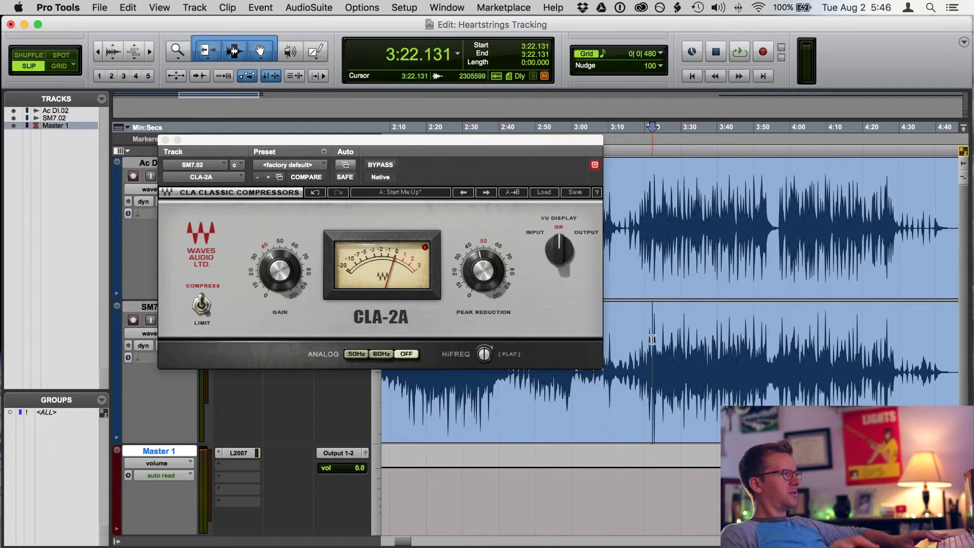
key("space")
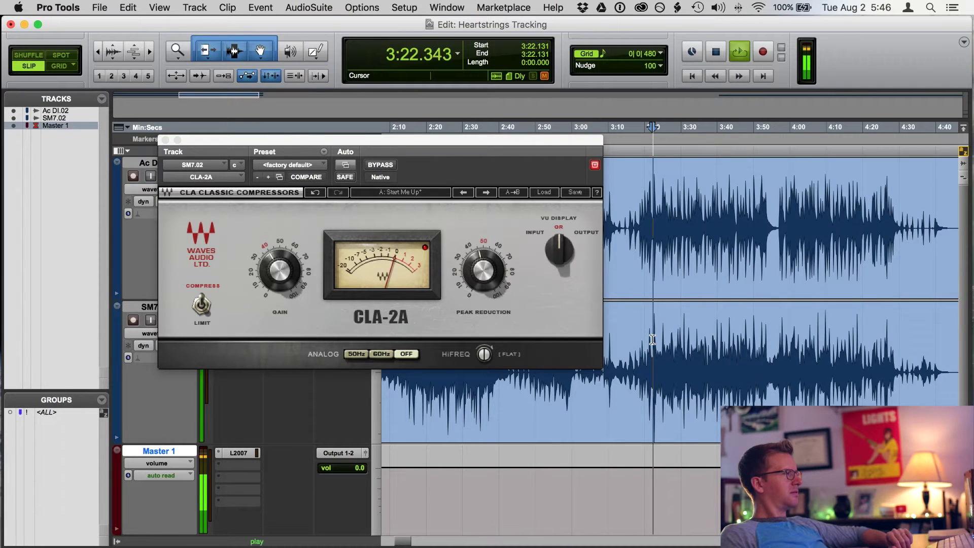
Step: Clear the CLA-2A clip light and fine-tune its gain and peak reduction during playback of the final section
left_click(426, 247)
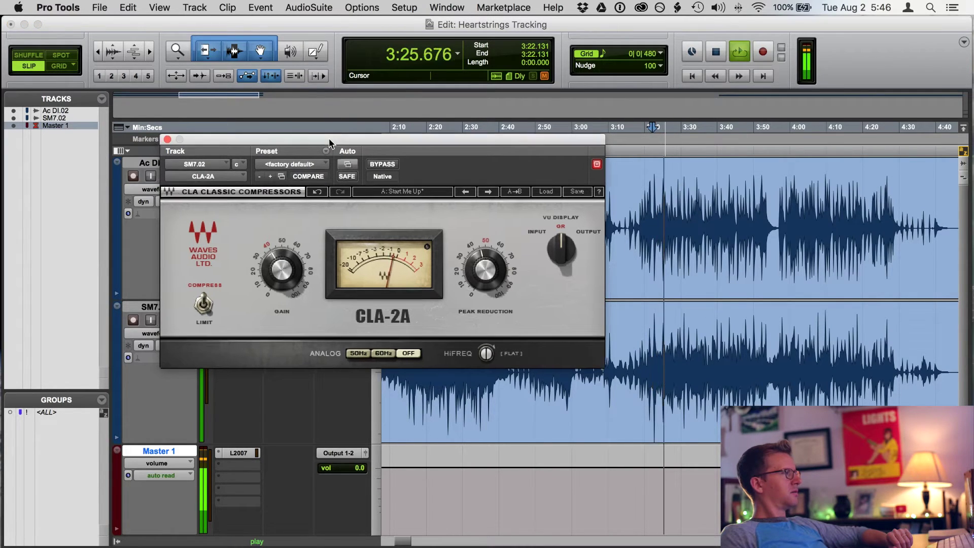
left_click_drag(329, 140, 397, 47)
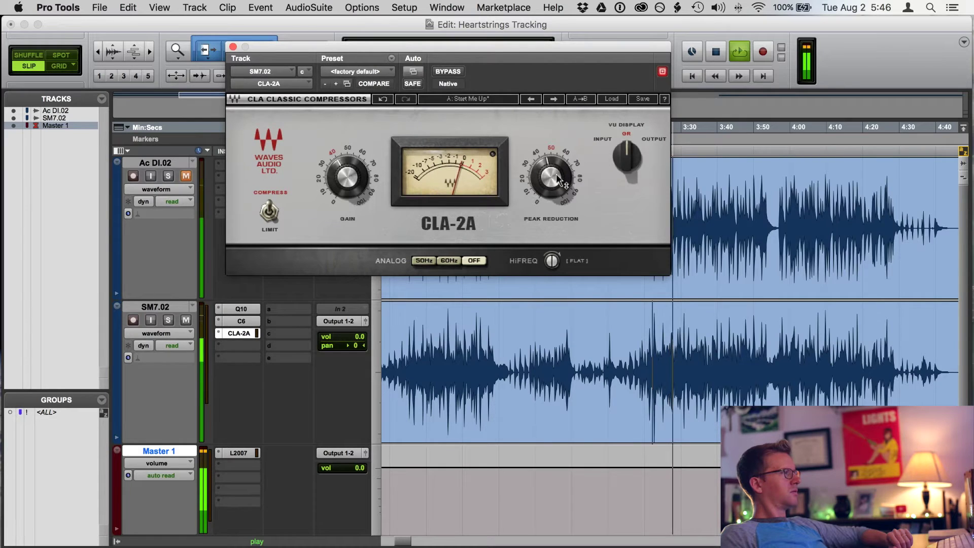
left_click_drag(348, 178, 348, 184)
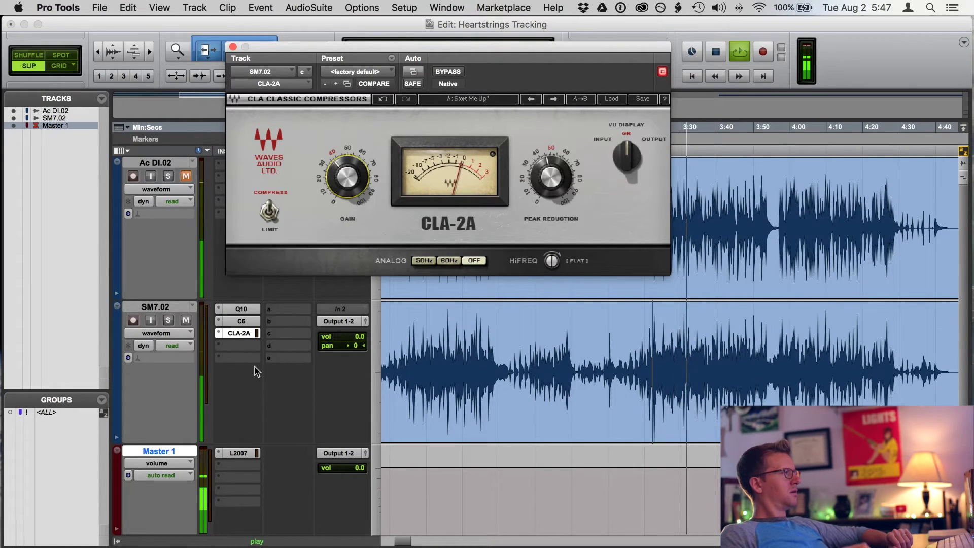
left_click_drag(349, 175, 348, 174)
left_click_drag(550, 176, 554, 181)
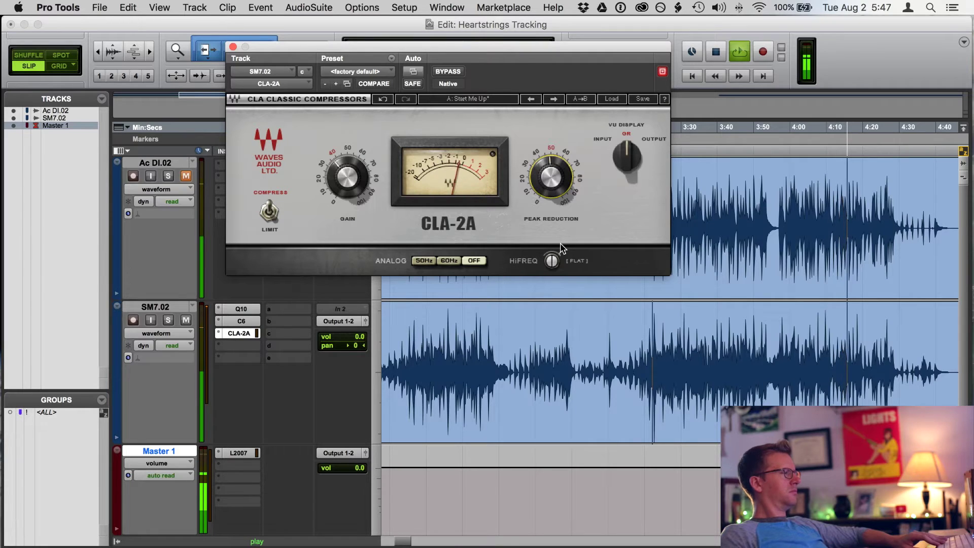
key("space")
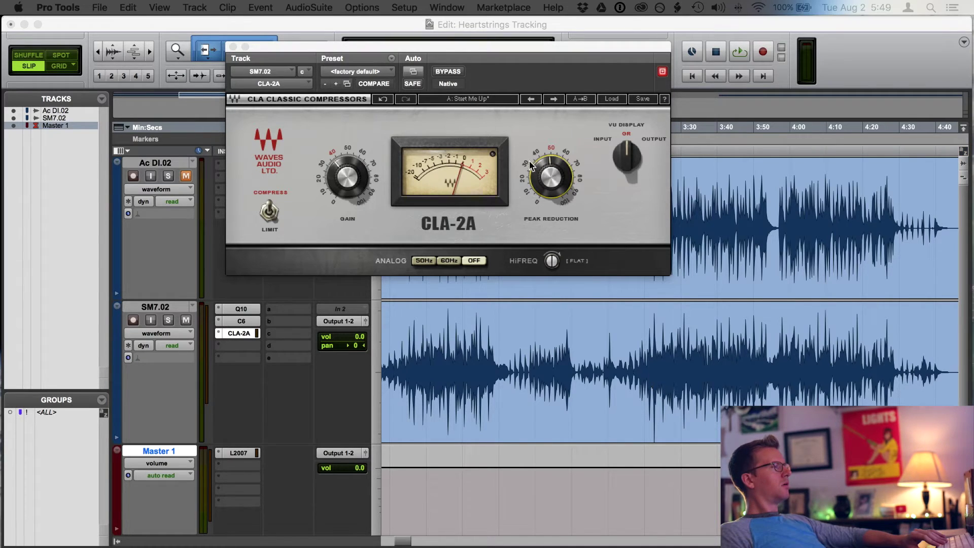
Step: Set the Playback Engine's H/W buffer size to 1024 samples
left_click(610, 197)
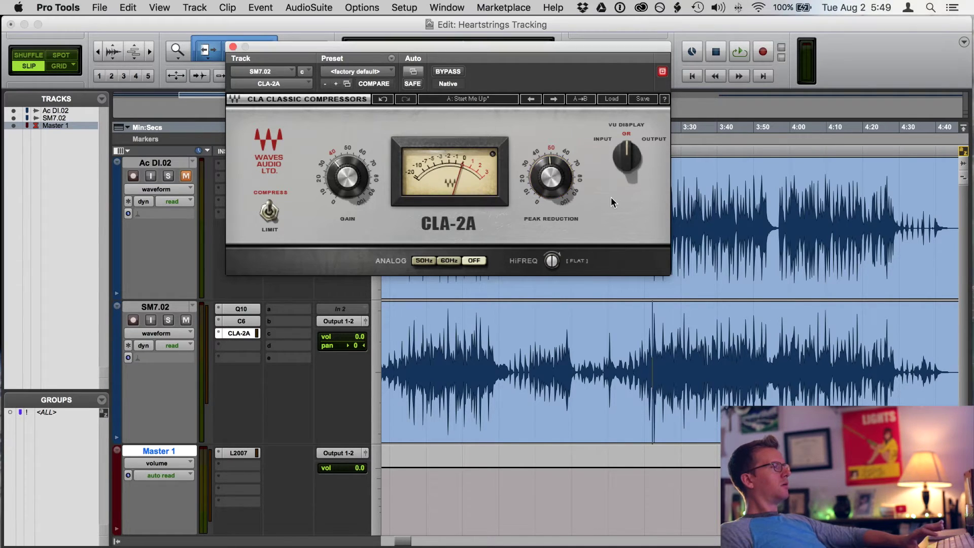
key("space")
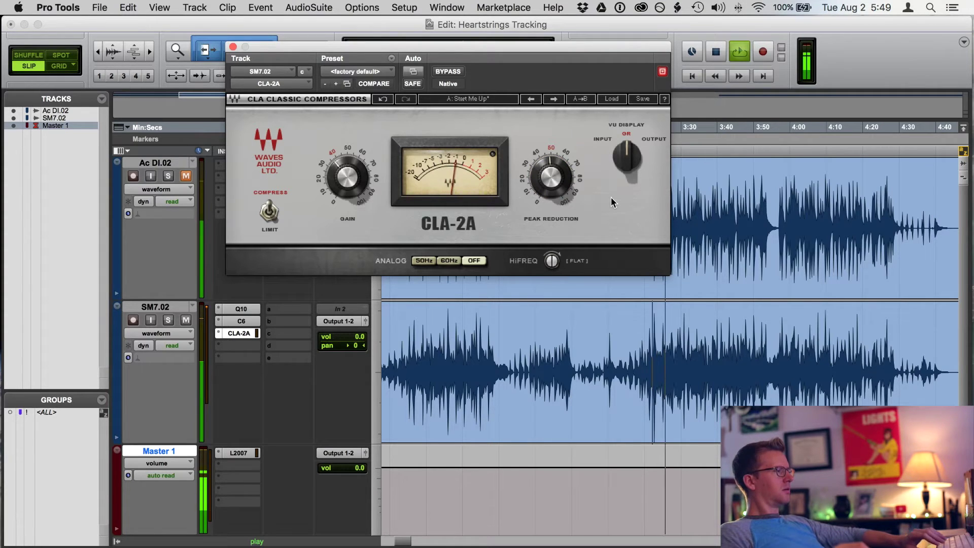
left_click(405, 7)
left_click(425, 38)
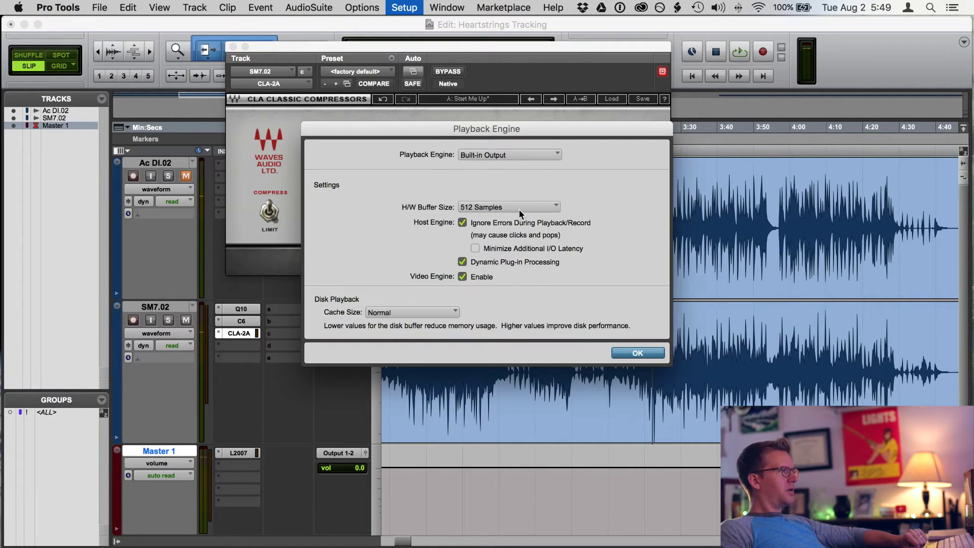
left_click(519, 209)
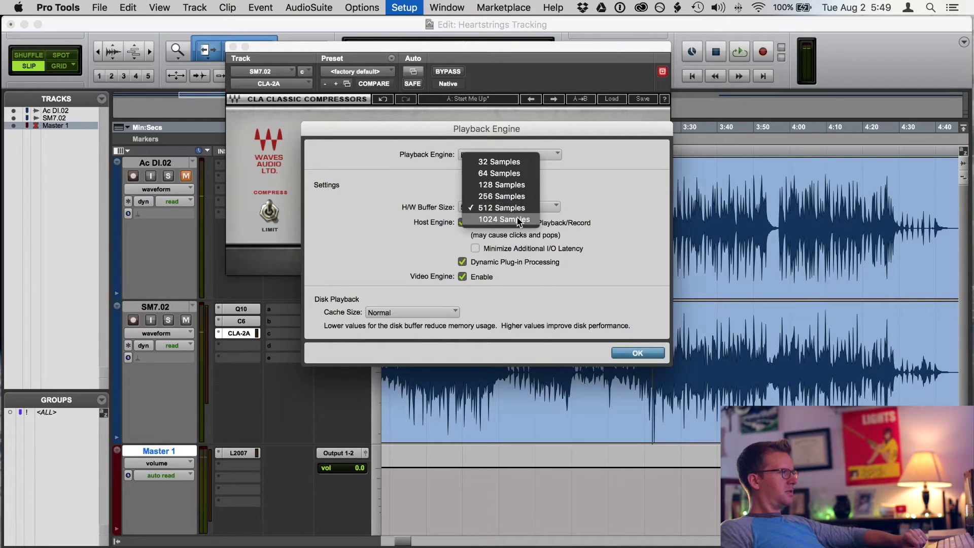
left_click(519, 219)
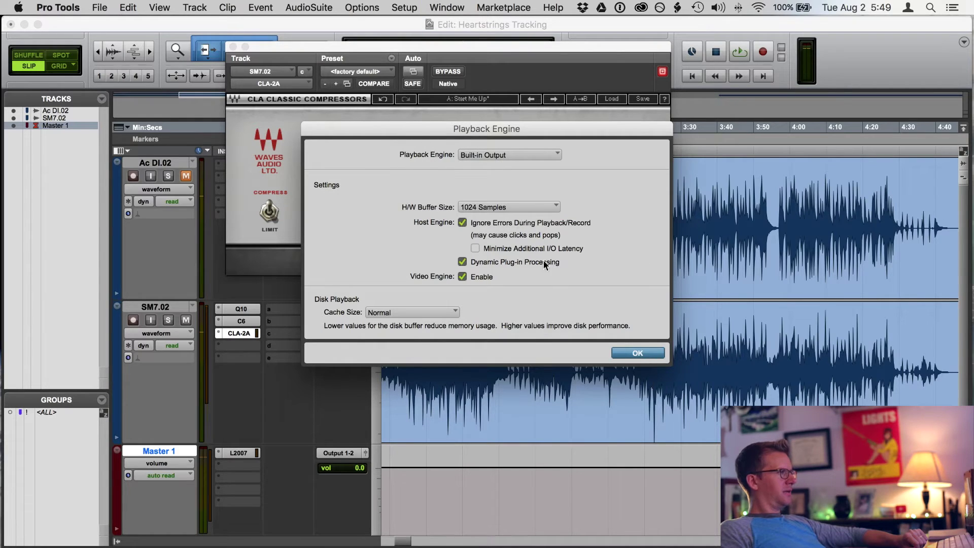
left_click(637, 353)
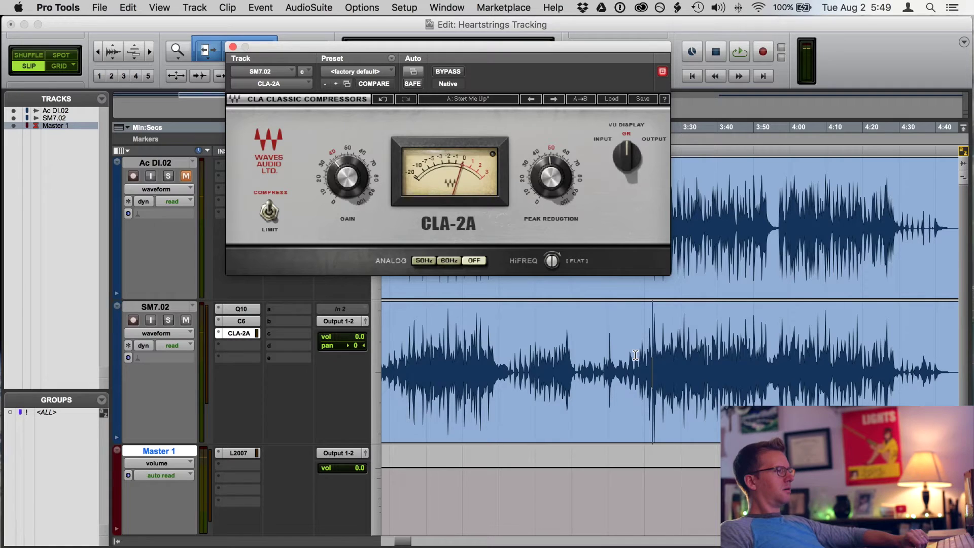
Step: Play the final loud section again and fine-tune the CLA-2A peak reduction
key("space")
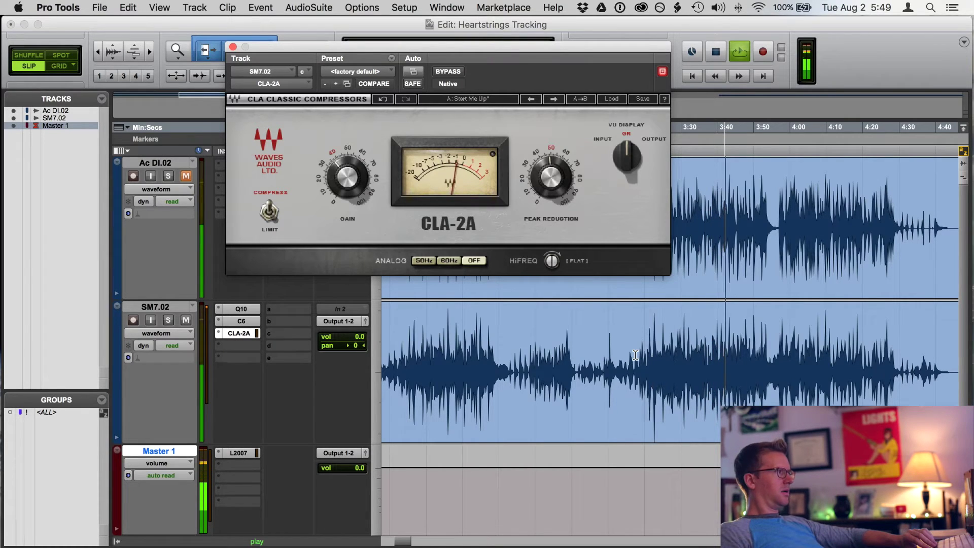
left_click_drag(551, 184, 548, 182)
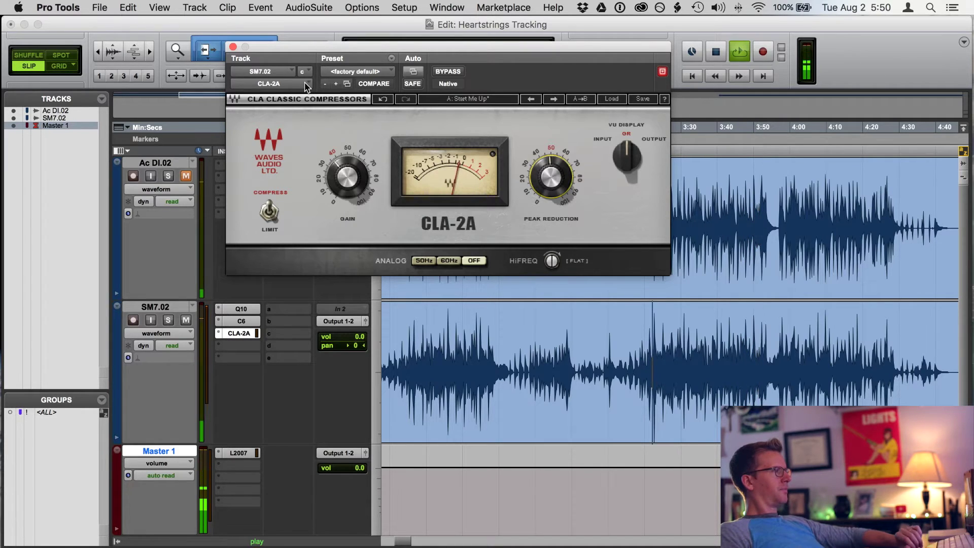
Step: Close the CLA-2A, replay the final loud section from 3:22.131, and switch monitoring by muting SM7.02 and unmuting Ac DI.02
key("space")
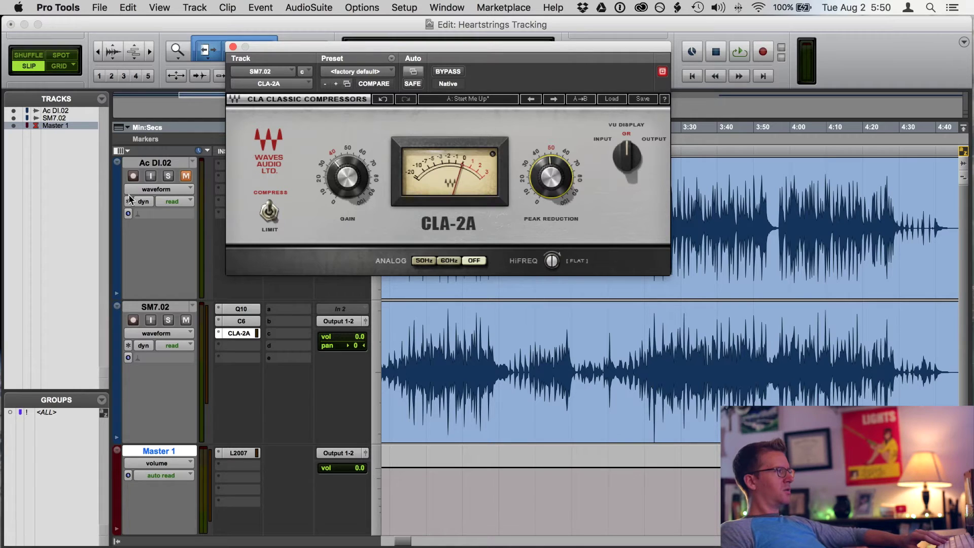
left_click(233, 47)
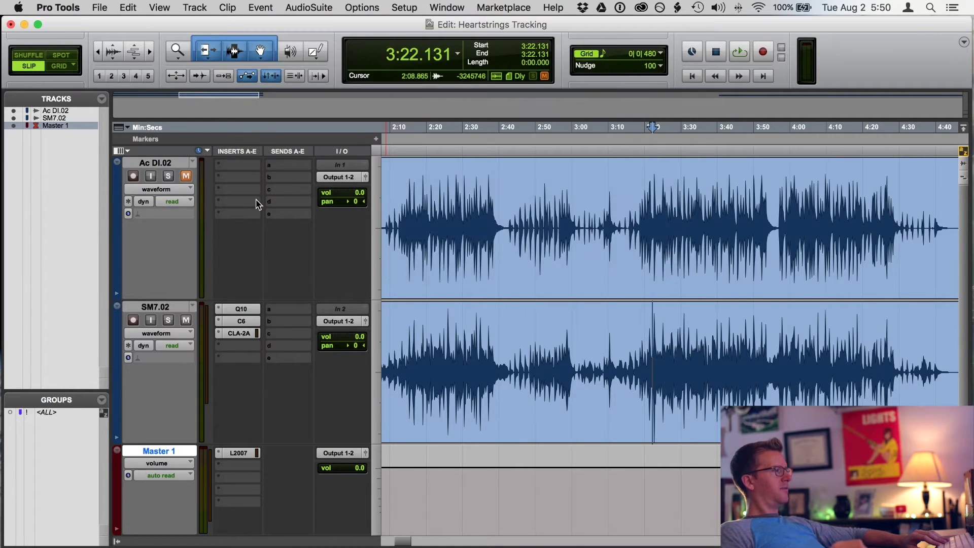
key("space")
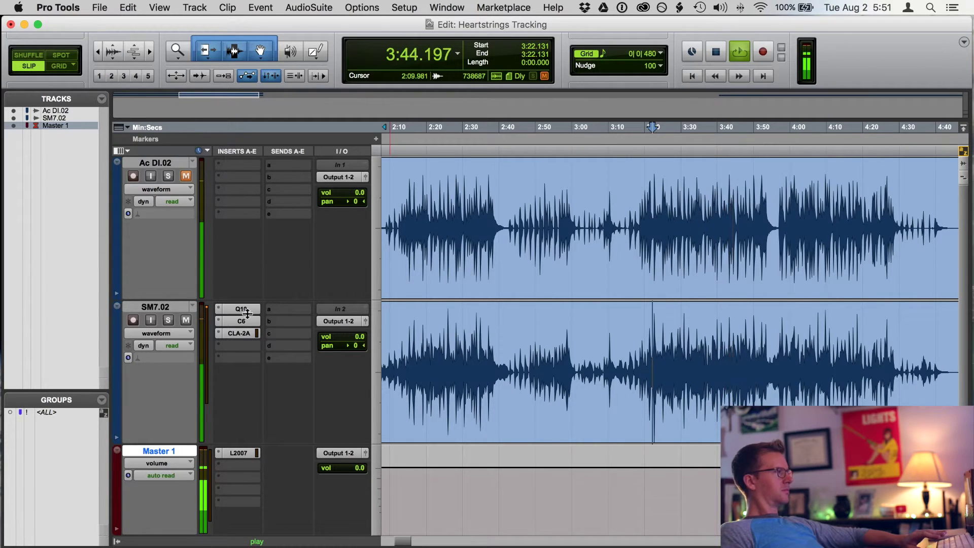
key("space")
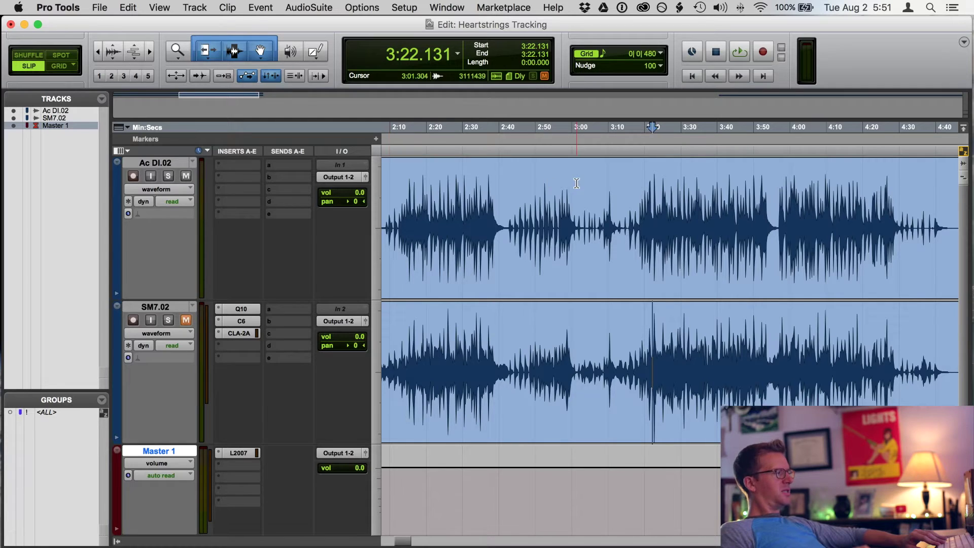
Step: Audition the Ac DI.02 track from 3:22.131, then place the playback cursor at 0:07.438 near the song's start
scroll(436, 276, "left", 2)
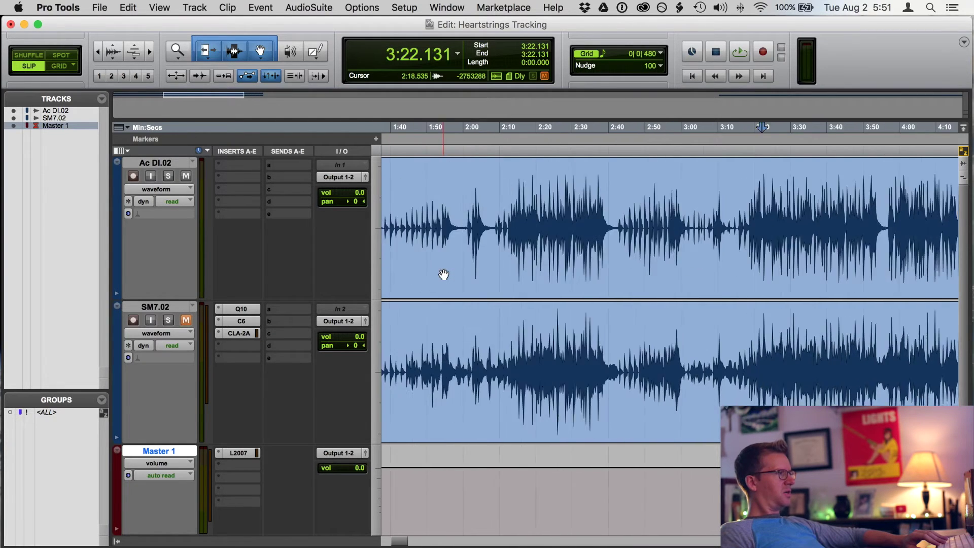
key("space")
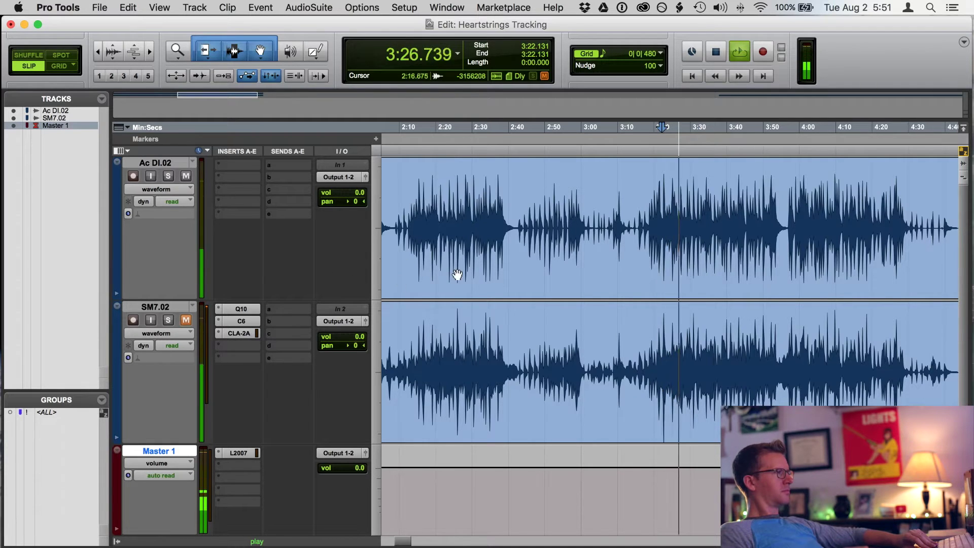
scroll(482, 252, "left", 15)
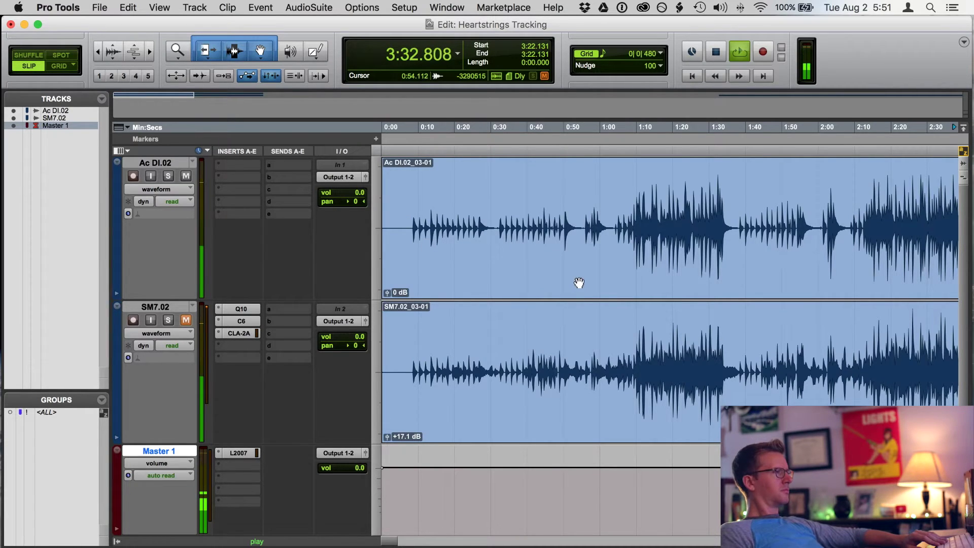
scroll(580, 283, "right", 5)
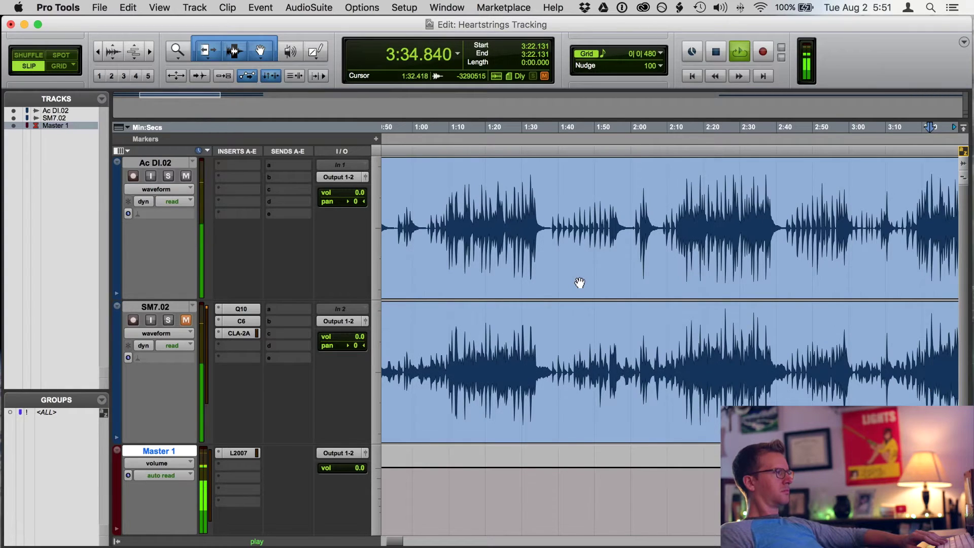
scroll(544, 268, "left", 5)
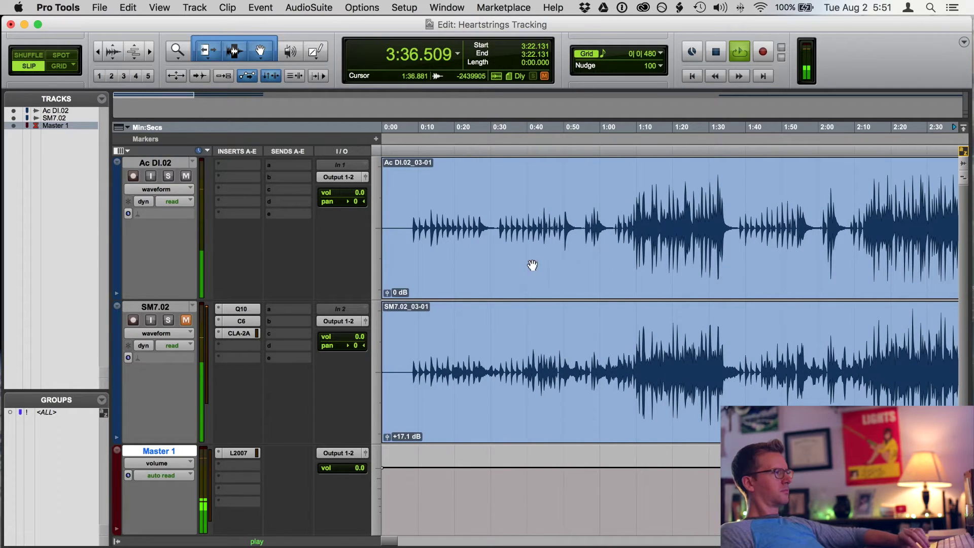
key("space")
left_click(409, 211)
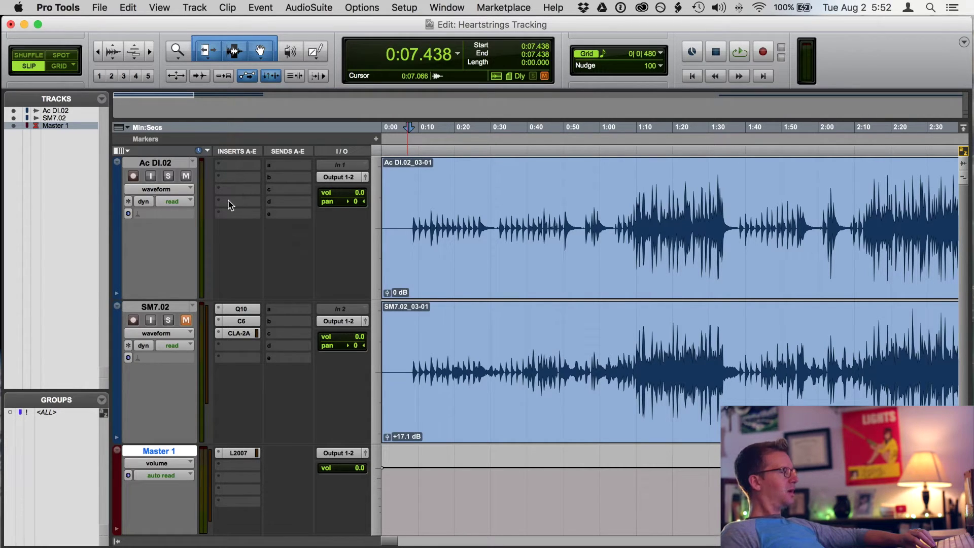
Step: Insert a mono Q10 on Ac DI.02 and start looped playback of the first loud section, 1:08.988 to 1:33.906
left_click(244, 174)
mouse_move(261, 192)
mouse_move(335, 195)
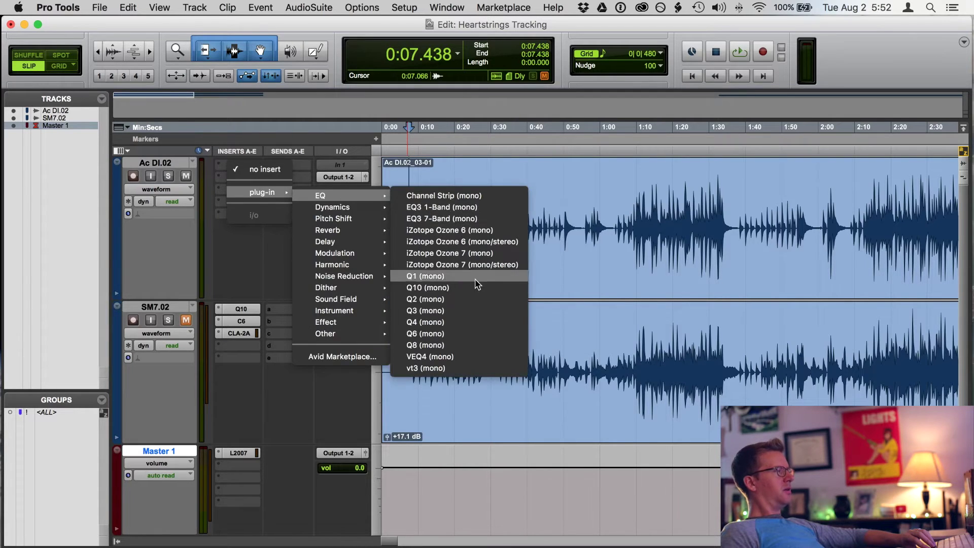
left_click(473, 287)
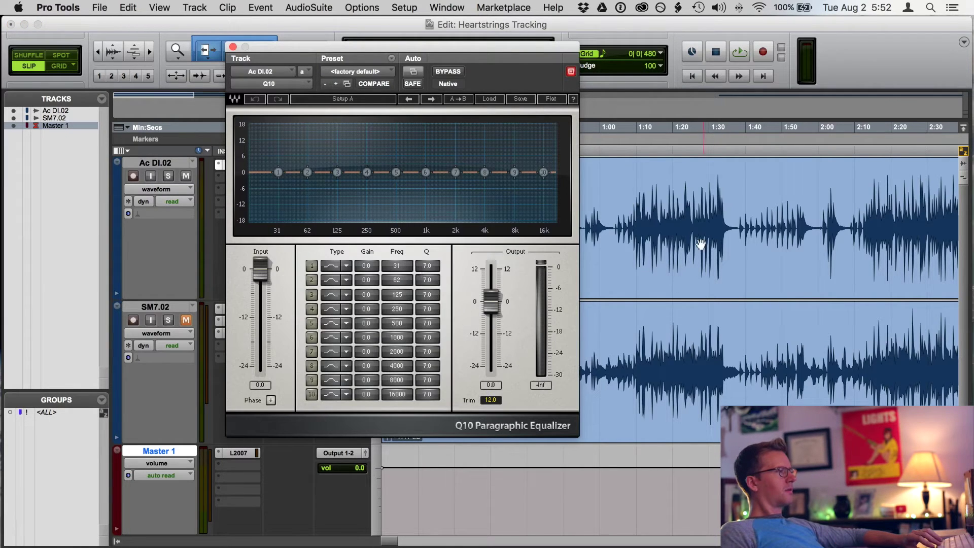
left_click_drag(633, 200, 723, 184)
key("space")
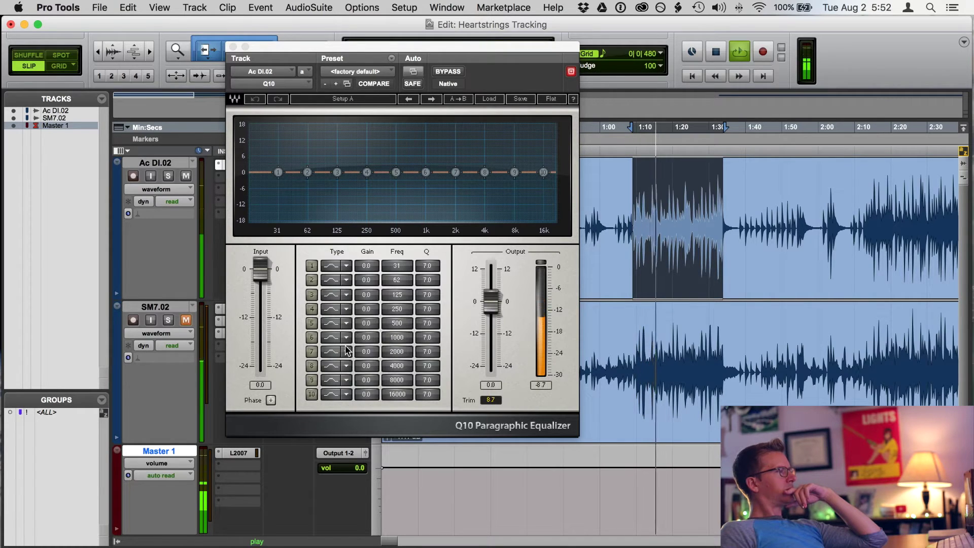
Step: In the Q10, set band 10 to a high shelf of -14.8 dB at 269 Hz and band 3 to -4.6 dB at 176 Hz, Q 10.9
left_click(331, 395)
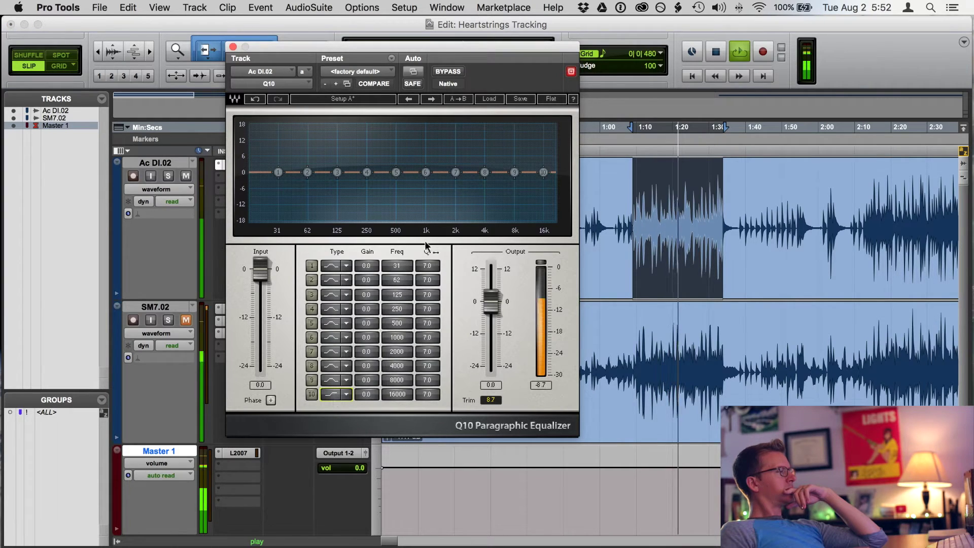
left_click_drag(544, 172, 369, 212)
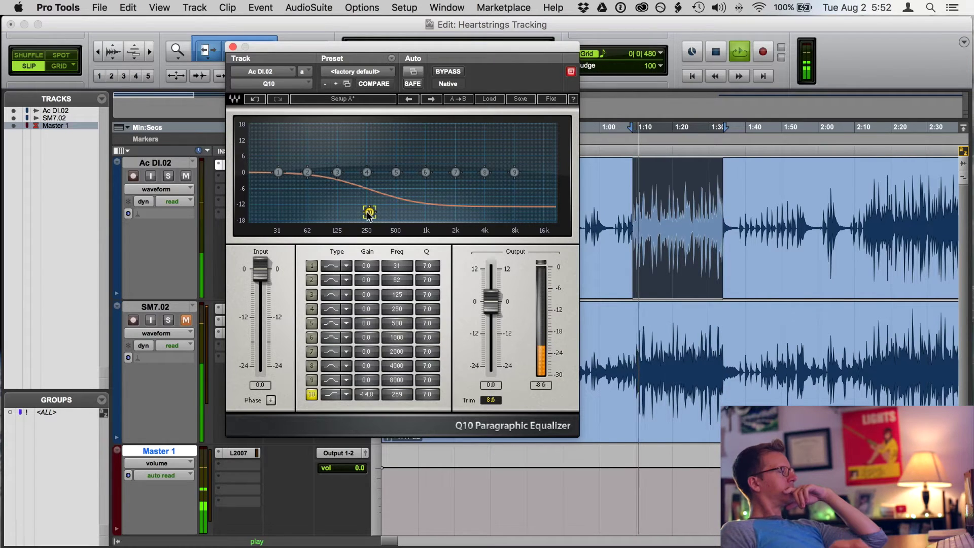
left_click_drag(336, 172, 352, 125)
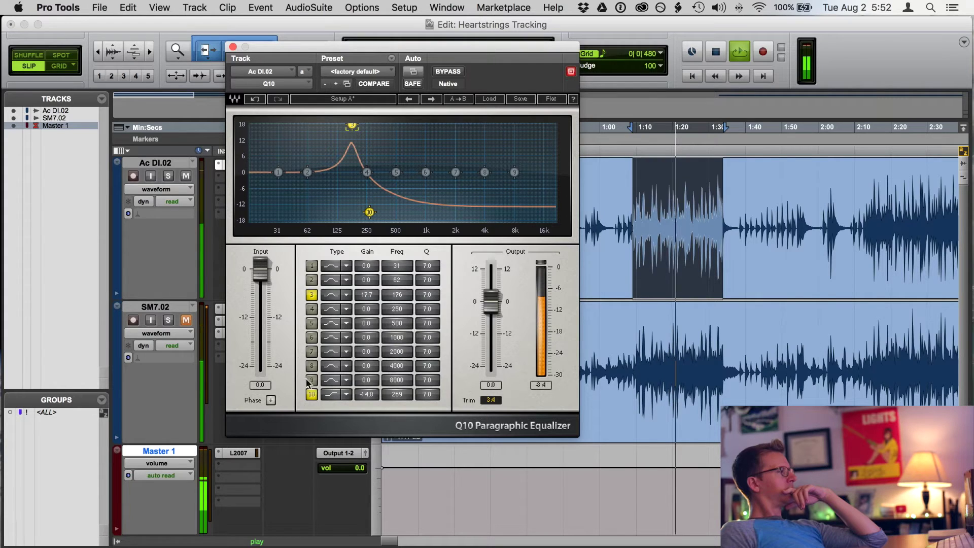
left_click_drag(367, 295, 366, 352)
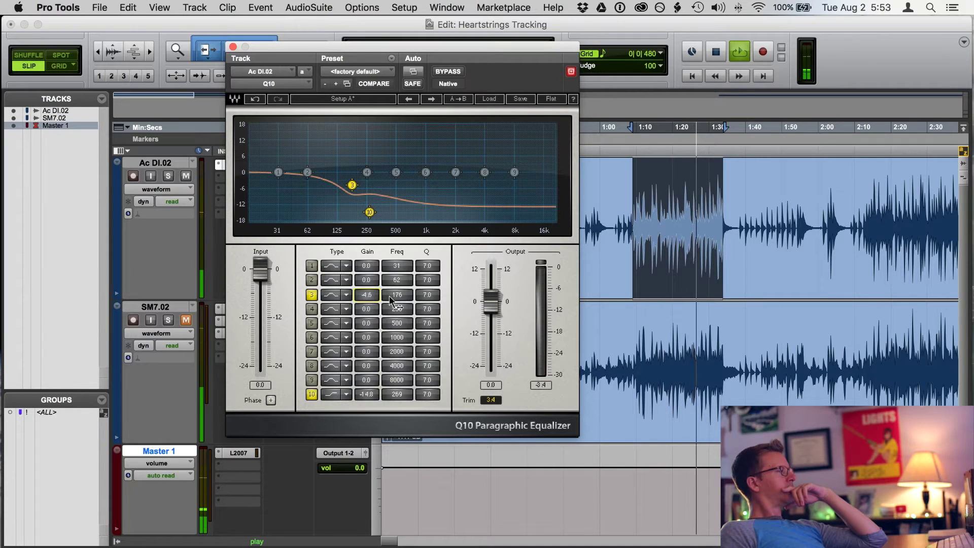
left_click_drag(417, 296, 437, 296)
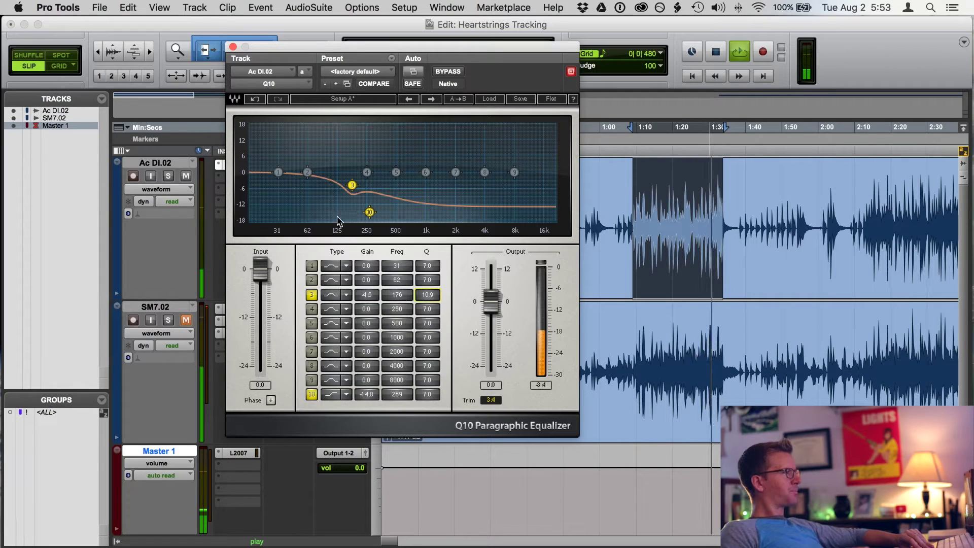
Step: Set Q10 band 2 to a low shelf of 4.2 dB at 94 Hz, with band 3 gain -6.4 and band 10 gain -15.9
left_click(332, 281)
left_click_drag(307, 172, 325, 161)
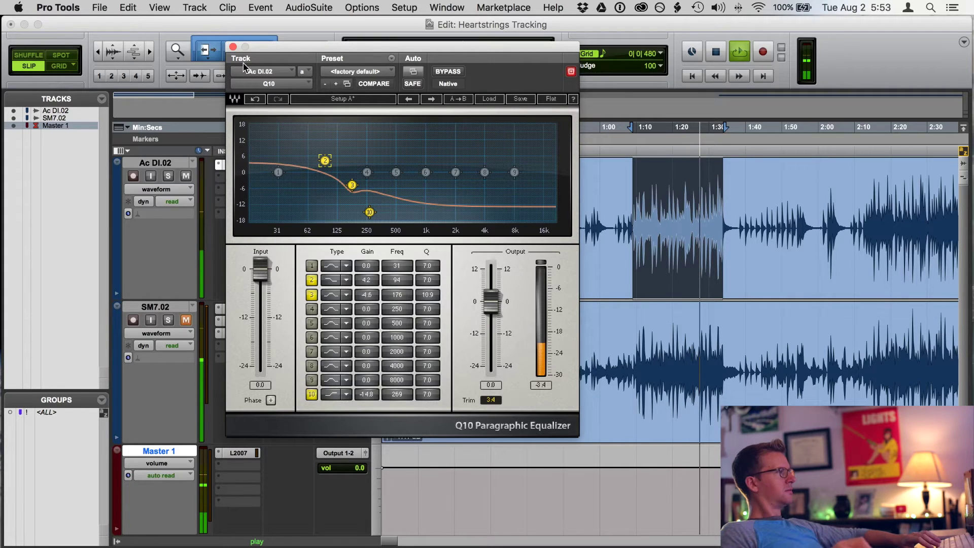
left_click_drag(255, 54, 403, 106)
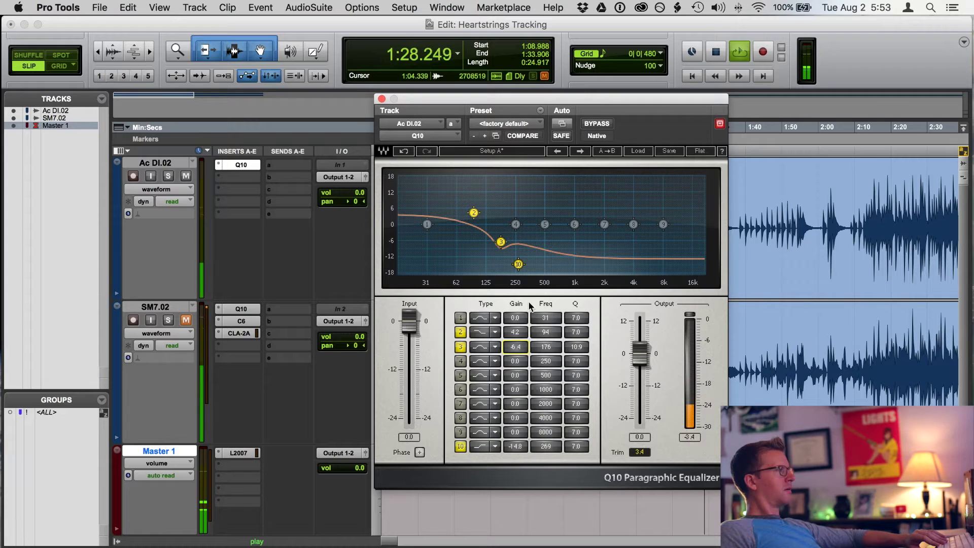
left_click_drag(518, 264, 518, 267)
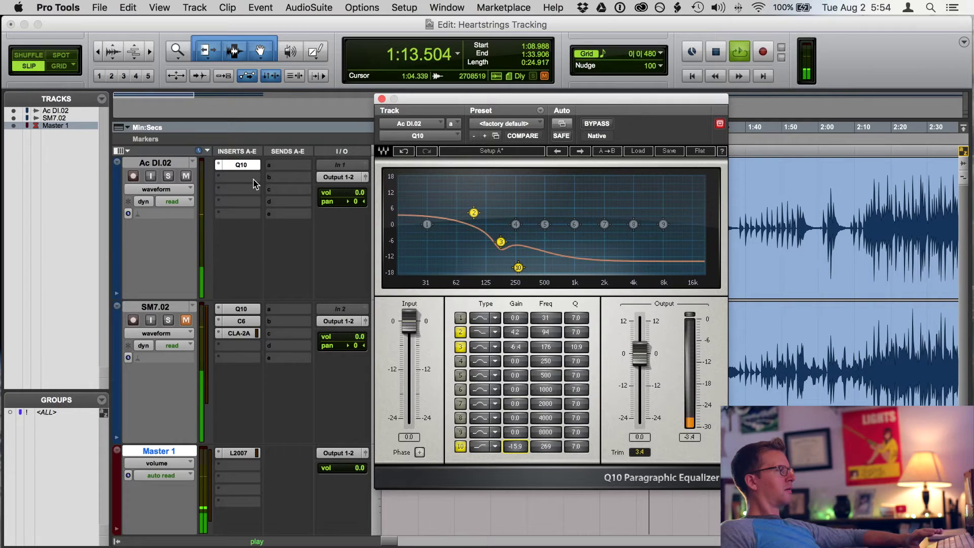
key("space")
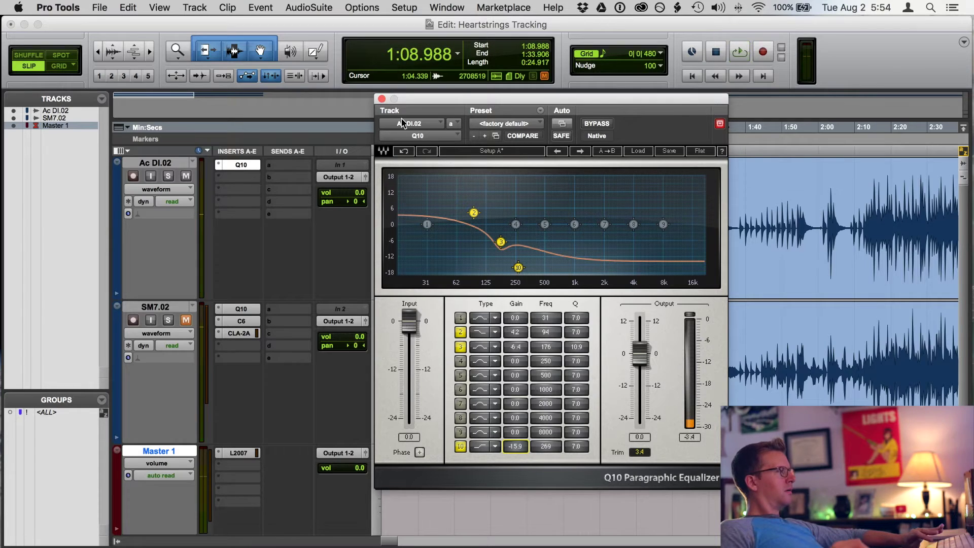
Step: Insert a mono CLA-76 compressor after the Q10 on the Ac DI.02 track
left_click(243, 178)
mouse_move(269, 204)
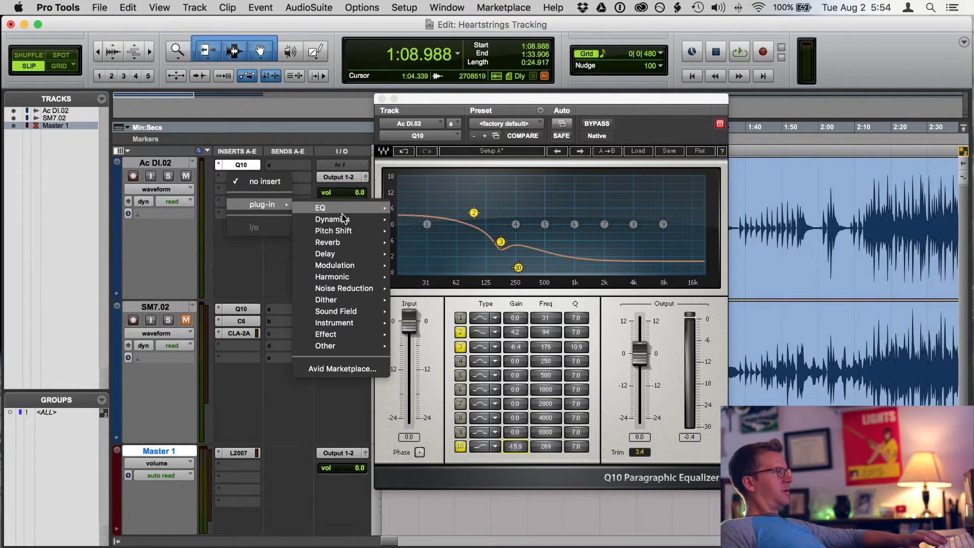
mouse_move(344, 218)
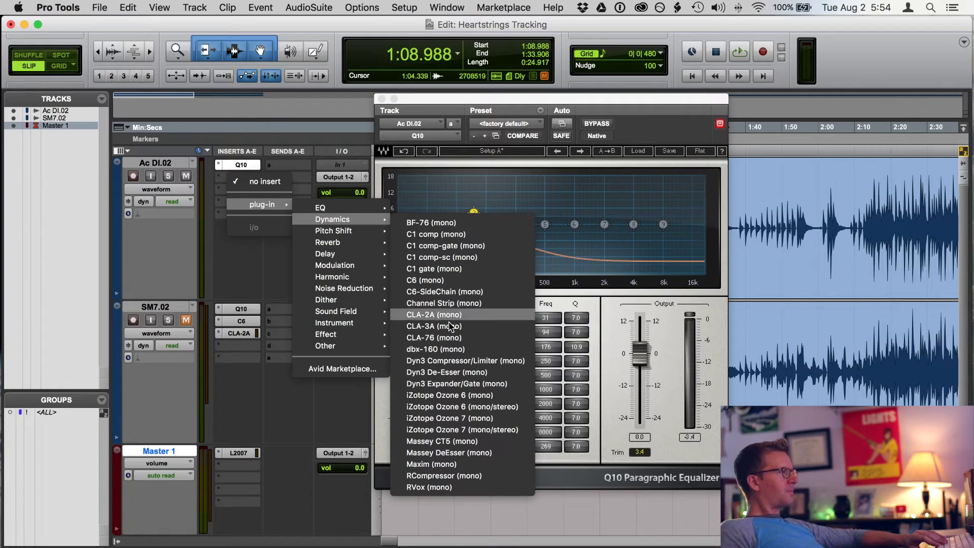
left_click(448, 333)
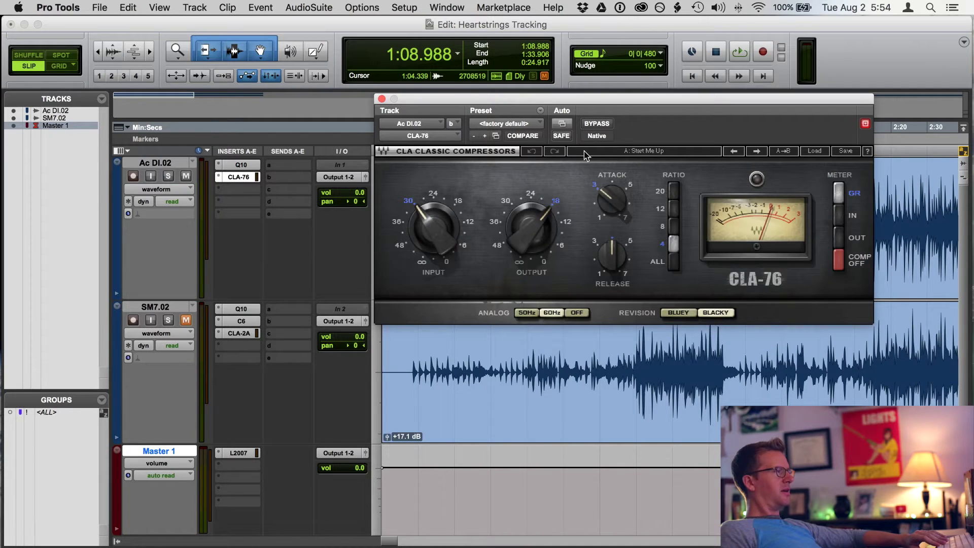
Step: Turn off the CLA-76 analog modelling, choose the Bluey revision, and move the plug-in window clear of the timeline ruler
left_click_drag(601, 104, 569, 112)
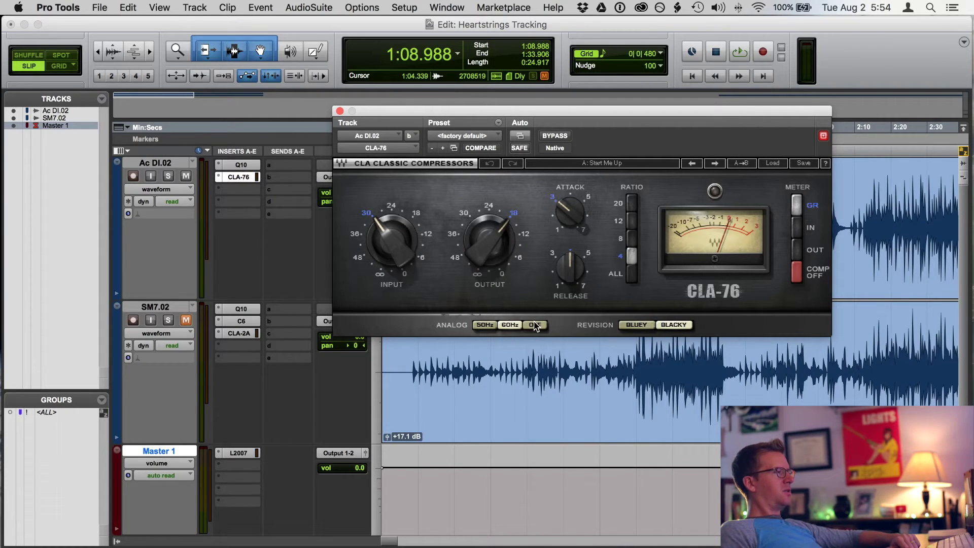
left_click_drag(669, 114, 670, 117)
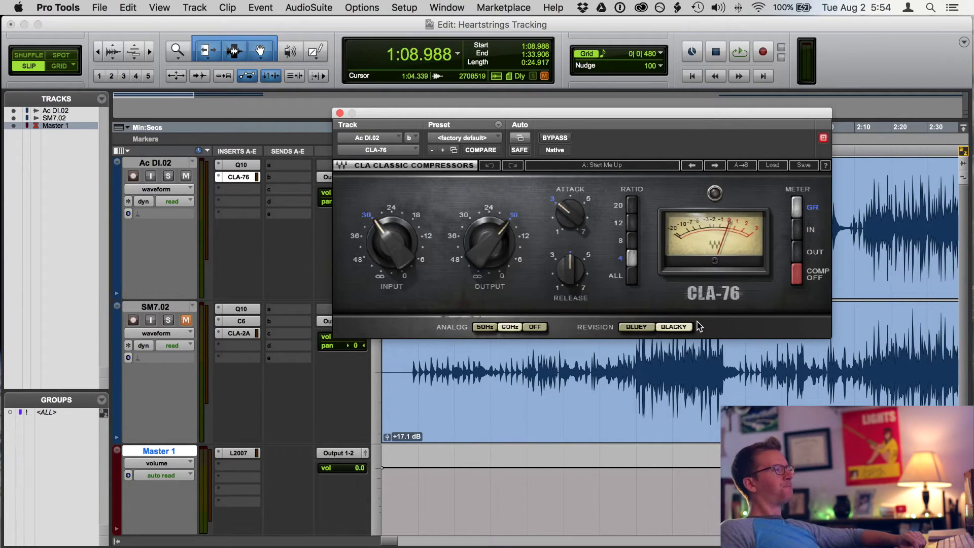
left_click(536, 329)
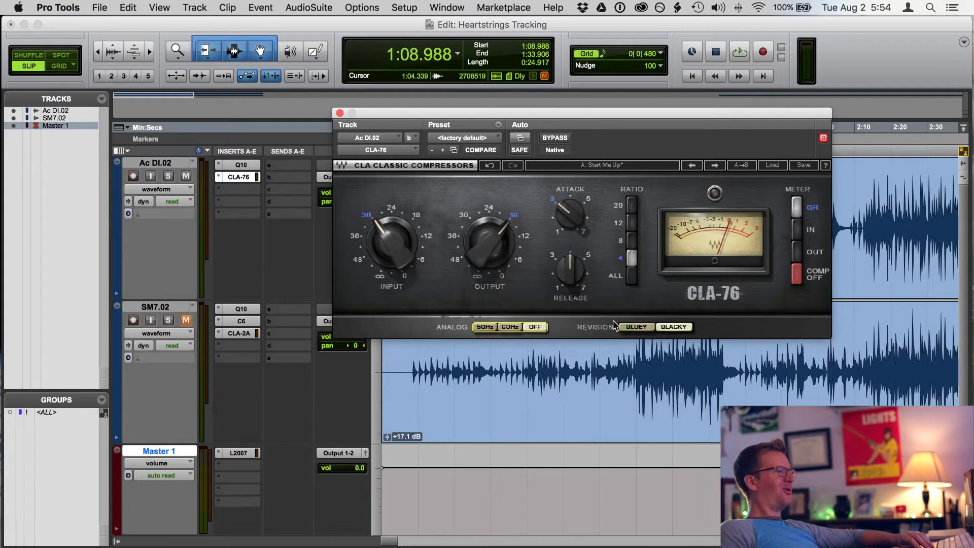
left_click(637, 327)
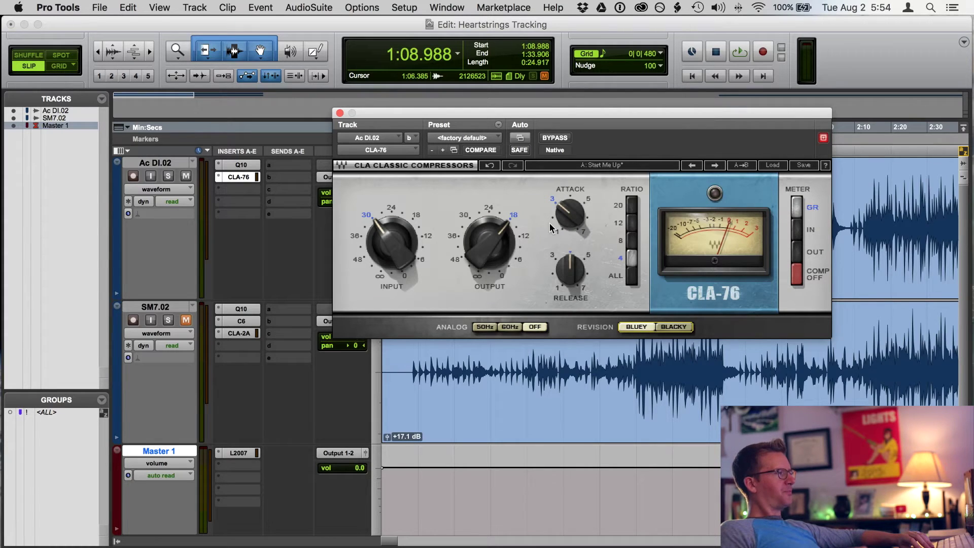
left_click_drag(552, 119, 511, 181)
Step: Loop the first loud section and set the CLA-76 input to -28.3 and output to -26.6
key("space")
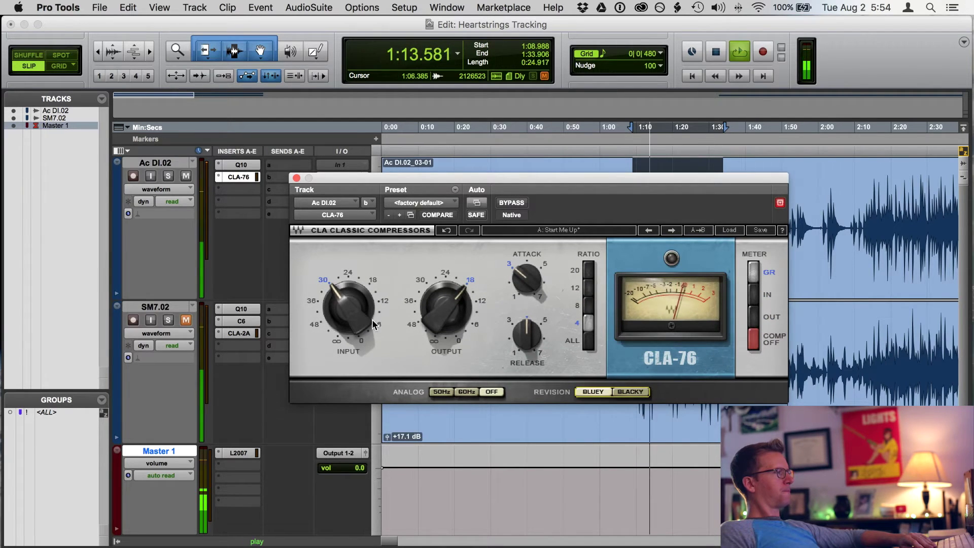
left_click_drag(352, 311, 352, 305)
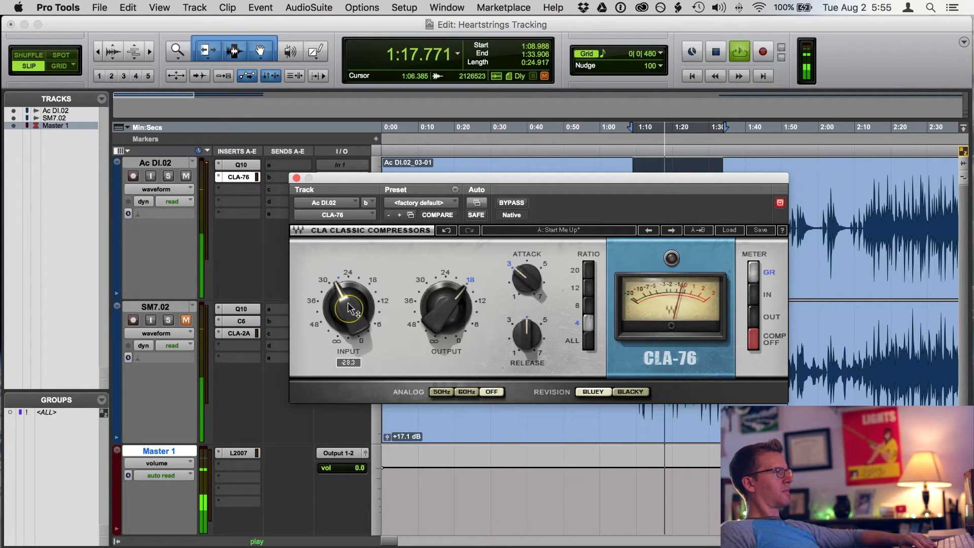
mouse_move(530, 282)
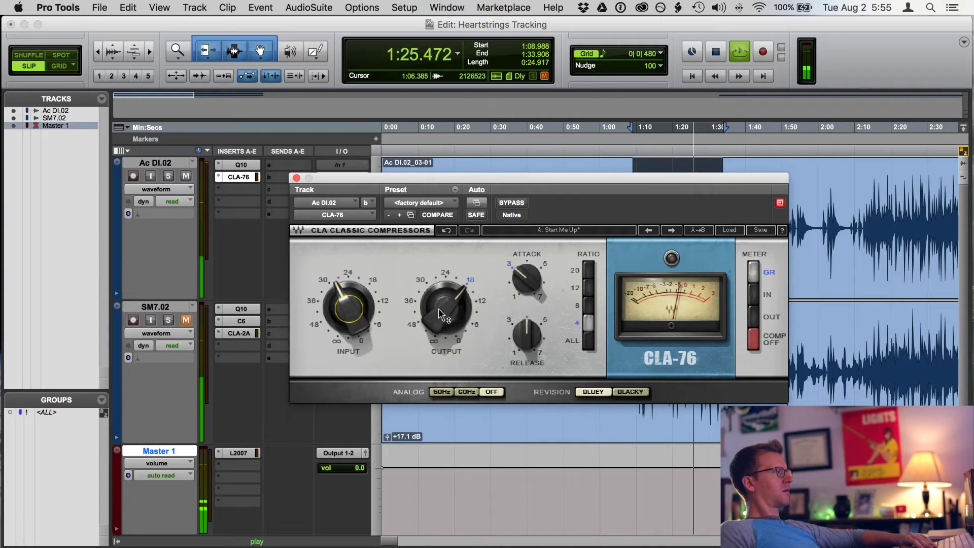
left_click_drag(438, 309, 439, 328)
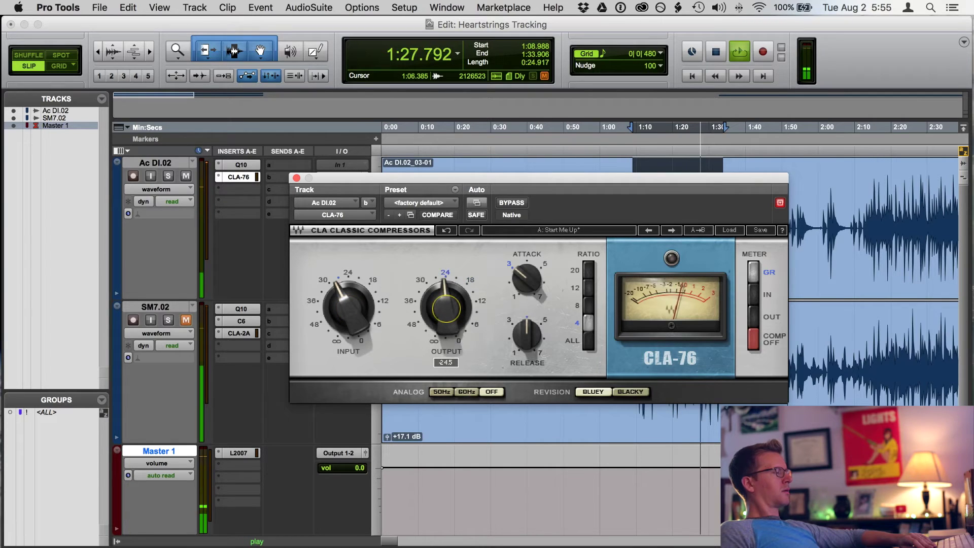
left_click_drag(438, 328, 439, 334)
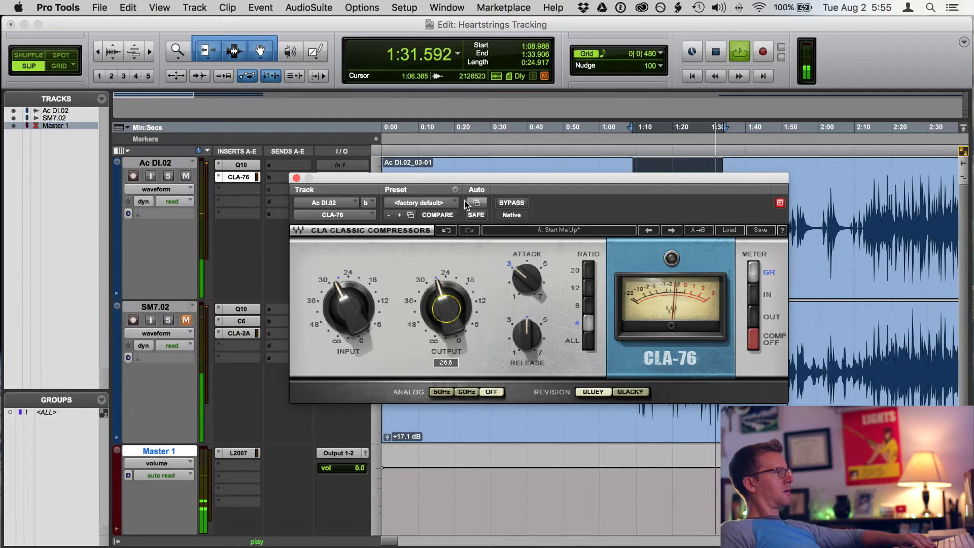
left_click_drag(363, 178, 417, 174)
key("space")
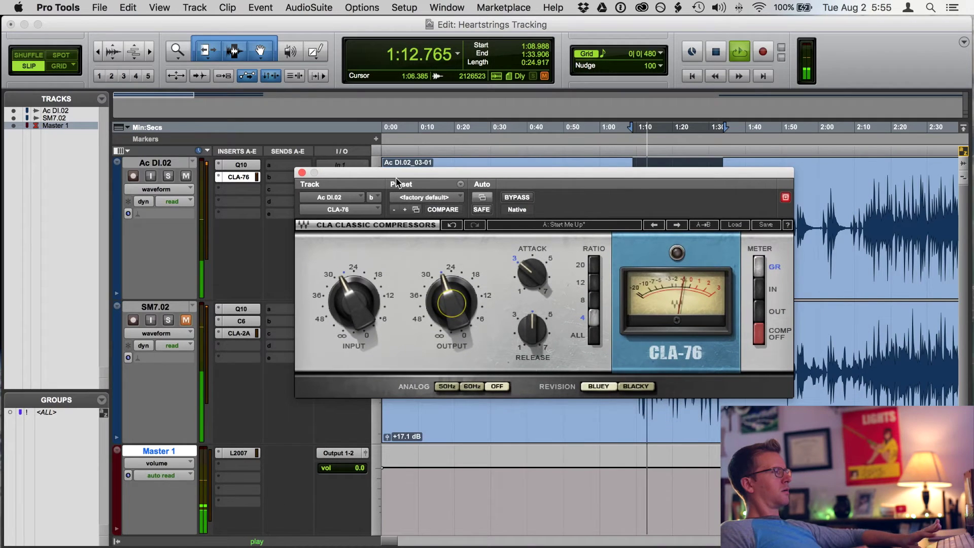
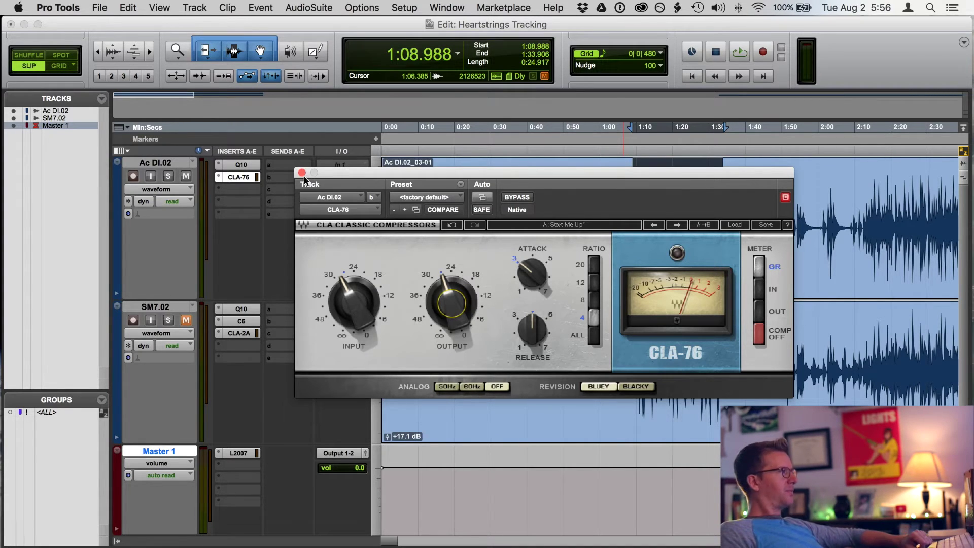
Step: Close the CLA-76 and unmute the SM7.02 track so both guitars play, with the Mix window in view
left_click(302, 173)
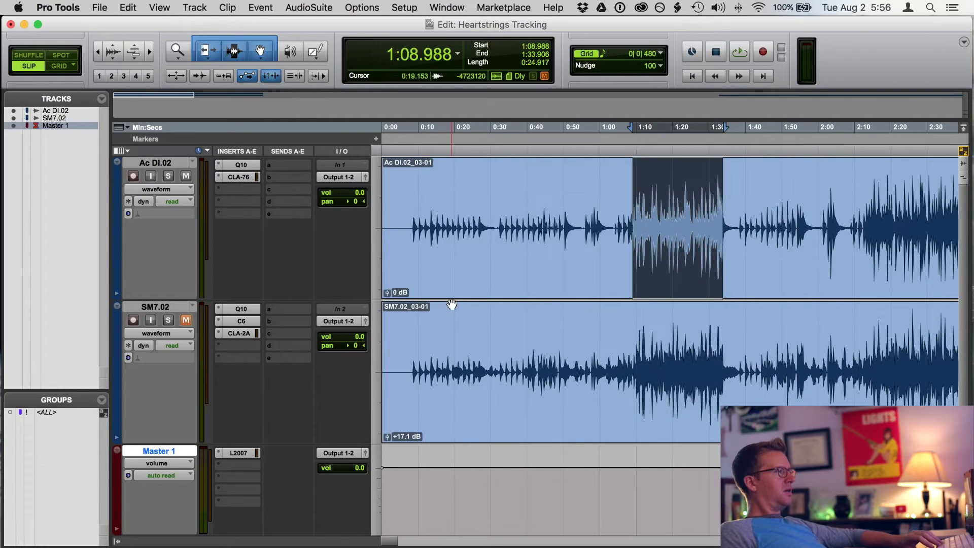
left_click(186, 176)
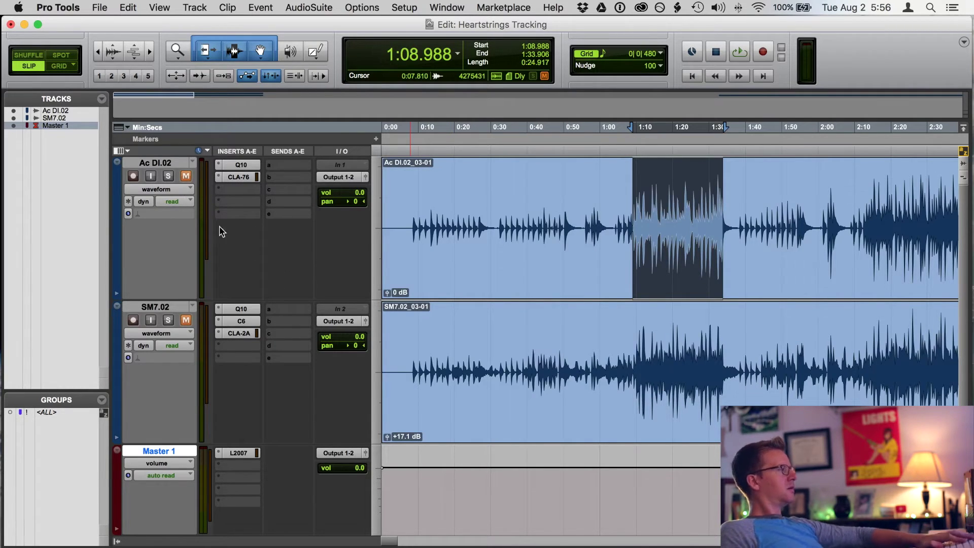
left_click(186, 176)
left_click(186, 320)
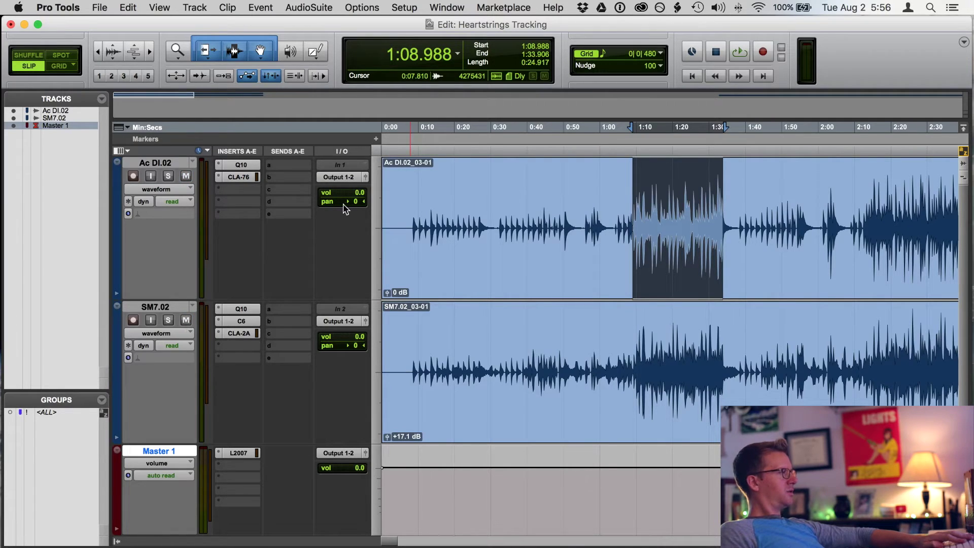
key("super+equal")
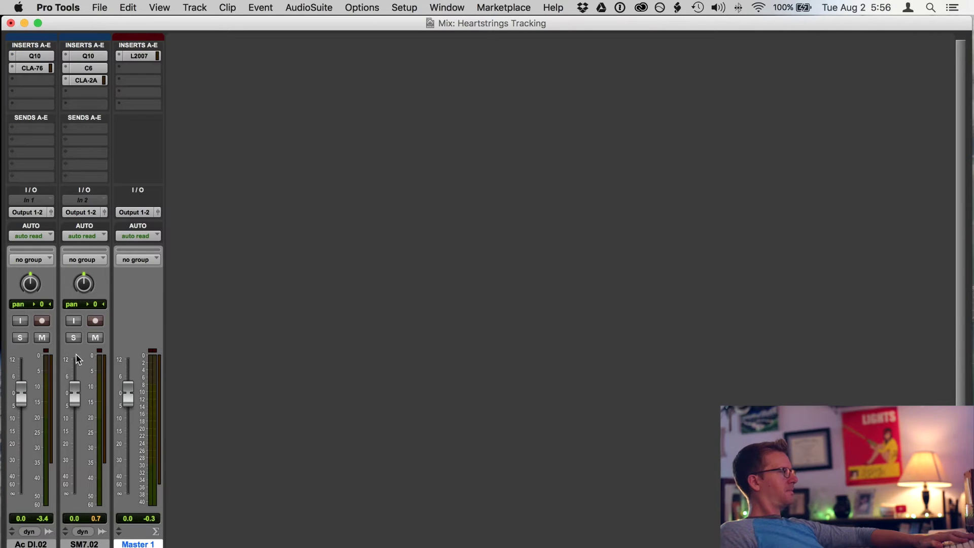
Step: Audition the blend by raising the Ac DI.02 fader from silence to +7.9 during playback, and reset it to 0.0
left_click_drag(20, 392, 21, 500)
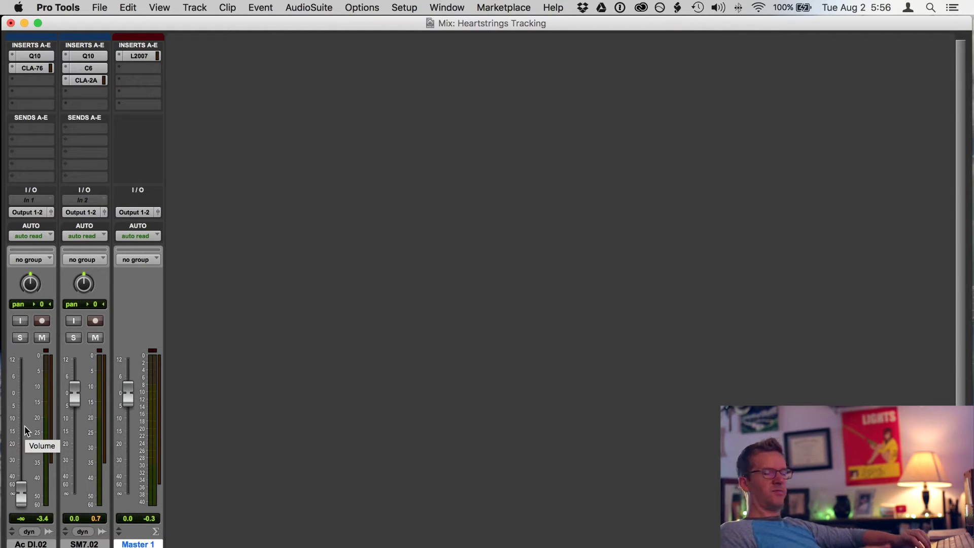
key("space")
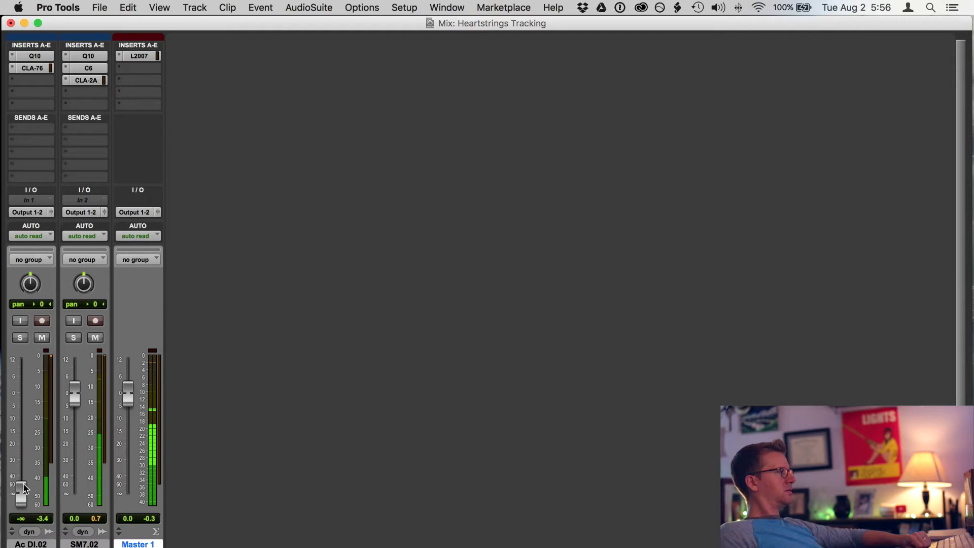
left_click_drag(21, 498, 23, 378)
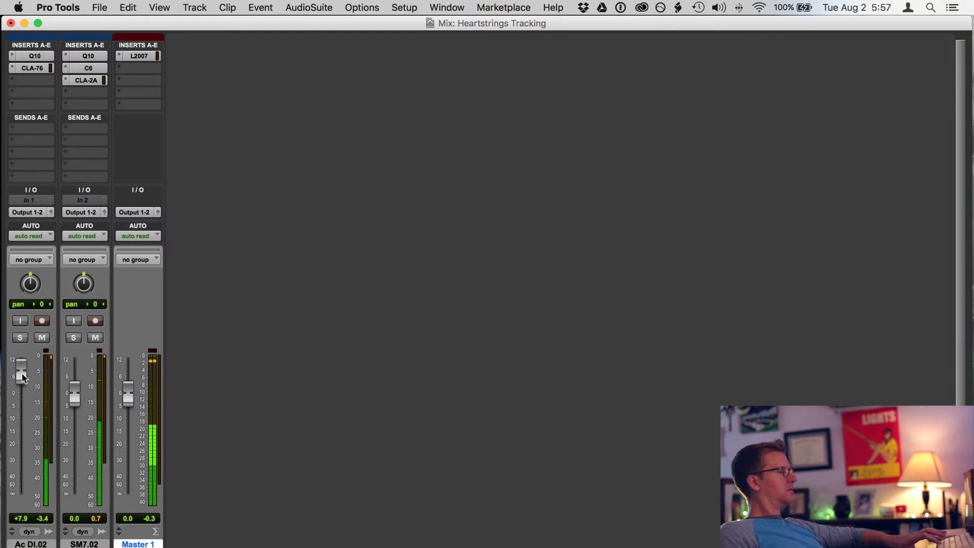
left_click(22, 375, "alt")
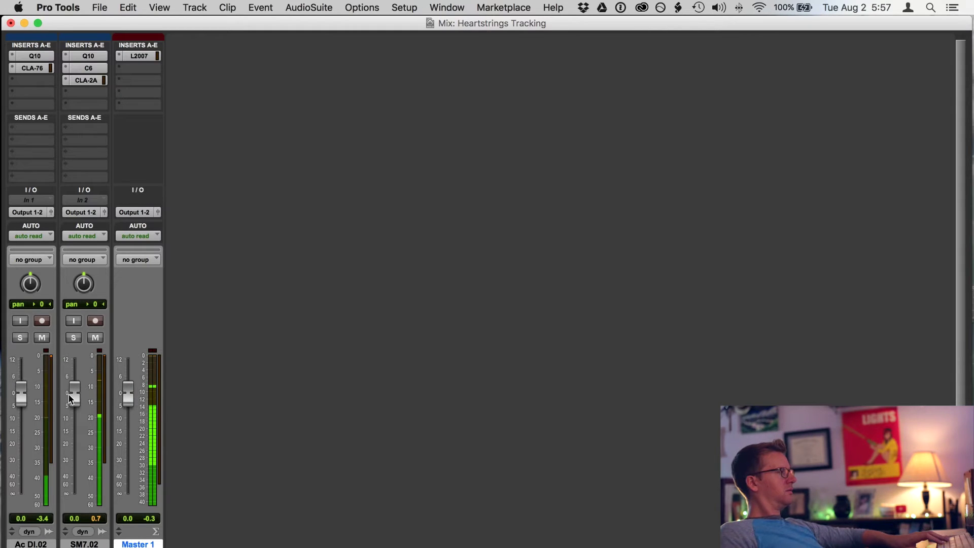
Step: Mute SM7.02, raise the CLA-76 output on Ac DI.02 to -19.4, and resume looped playback
left_click(93, 338)
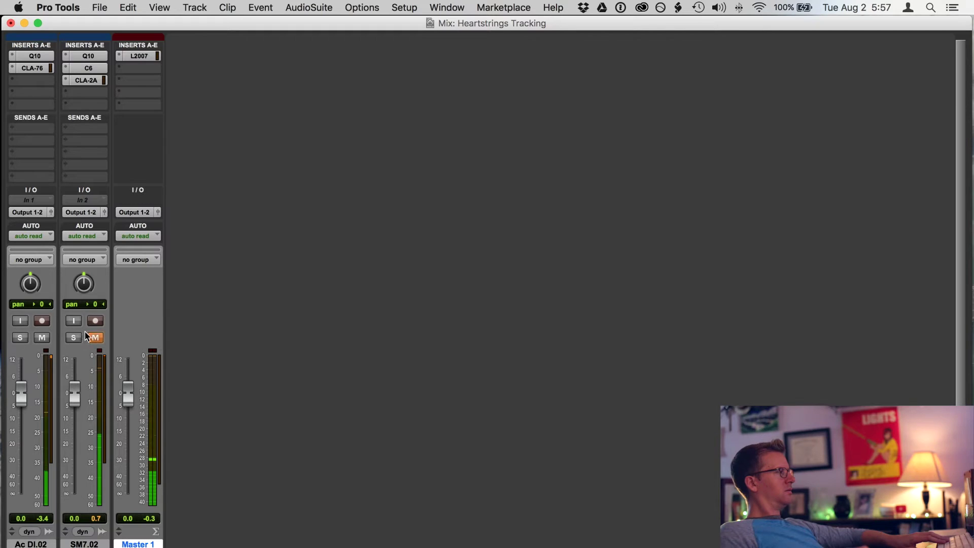
key("space")
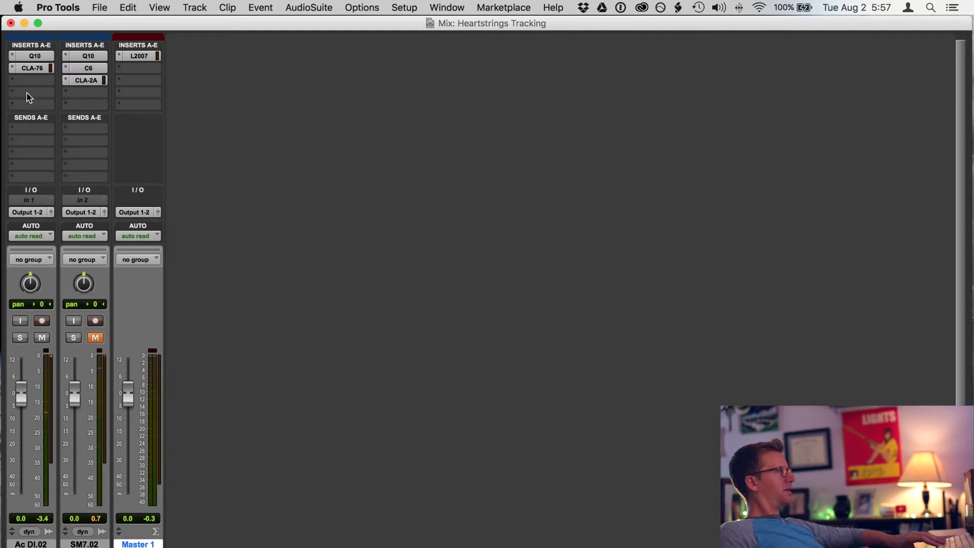
left_click(32, 69)
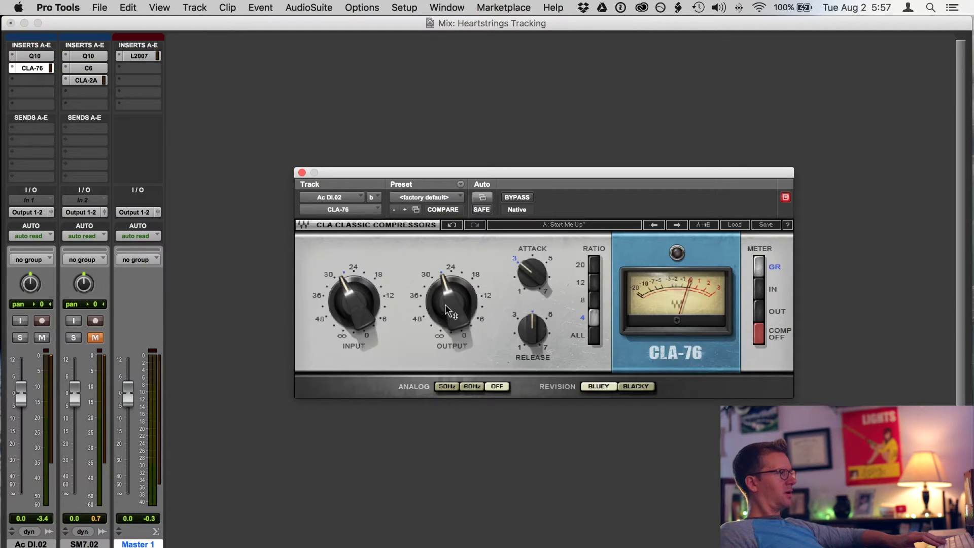
left_click_drag(448, 311, 447, 332)
key("space")
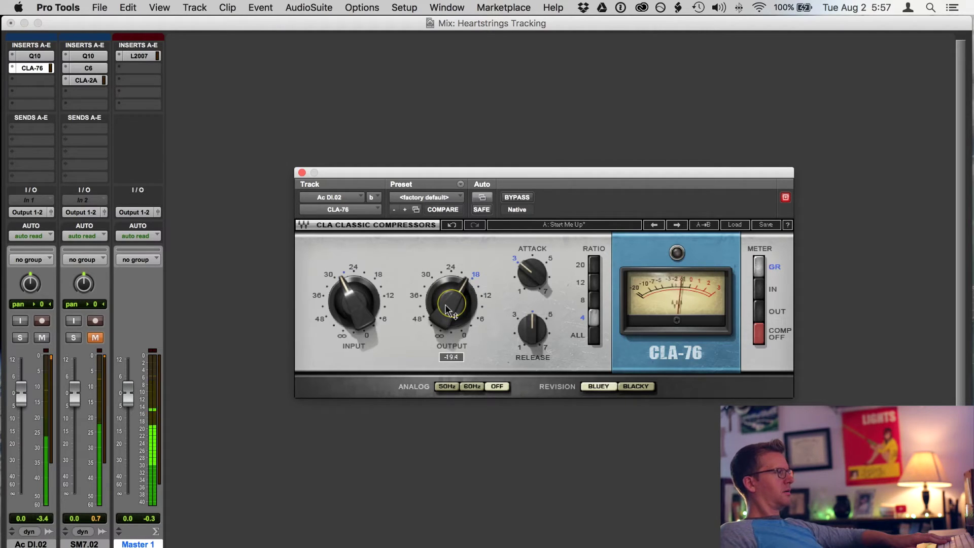
Step: Compare the acoustic DI alone and blended with SM7.02 by toggling the SM7.02 mute, ending with SM7.02 muted and playback stopped
left_click(96, 338)
left_click(96, 338)
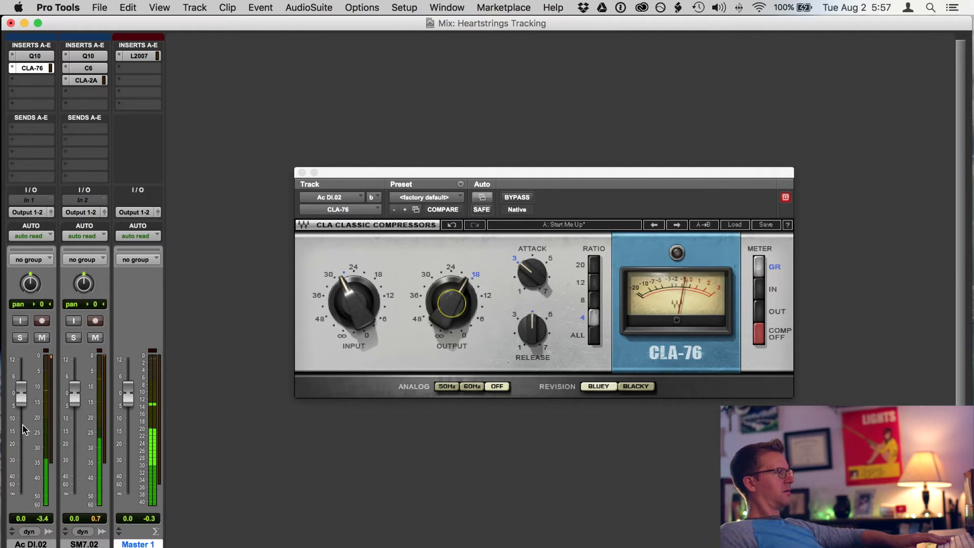
left_click_drag(21, 399, 21, 402)
left_click(21, 400, "alt")
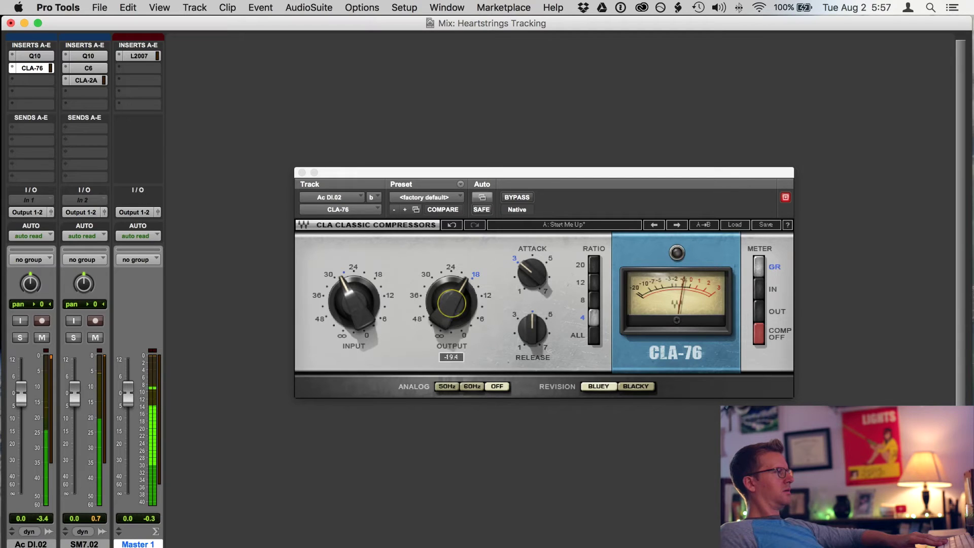
left_click(445, 305)
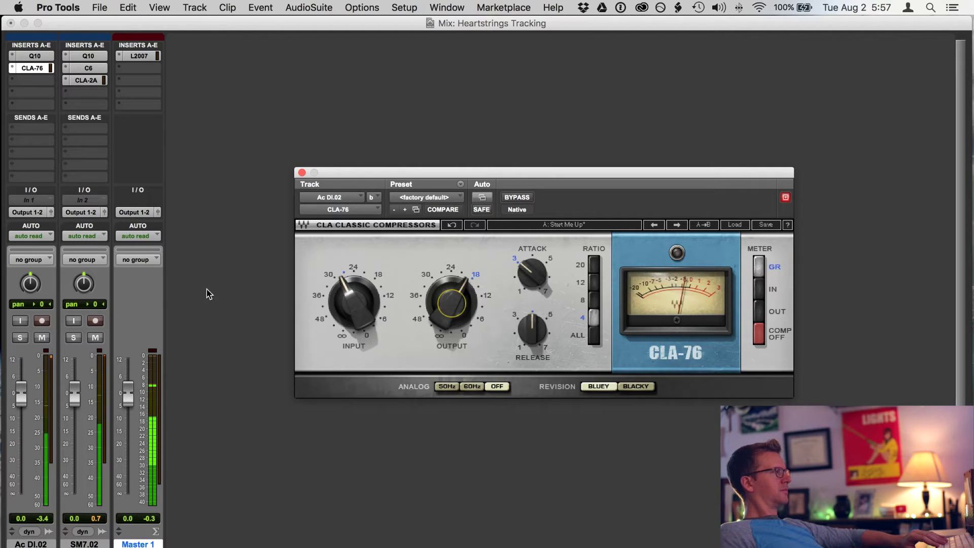
left_click(98, 338)
left_click(96, 338)
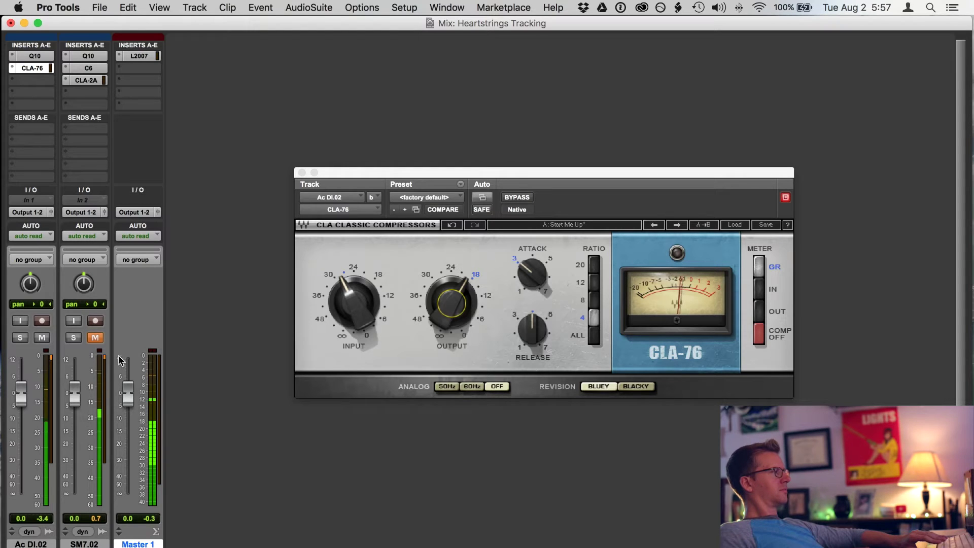
key("space")
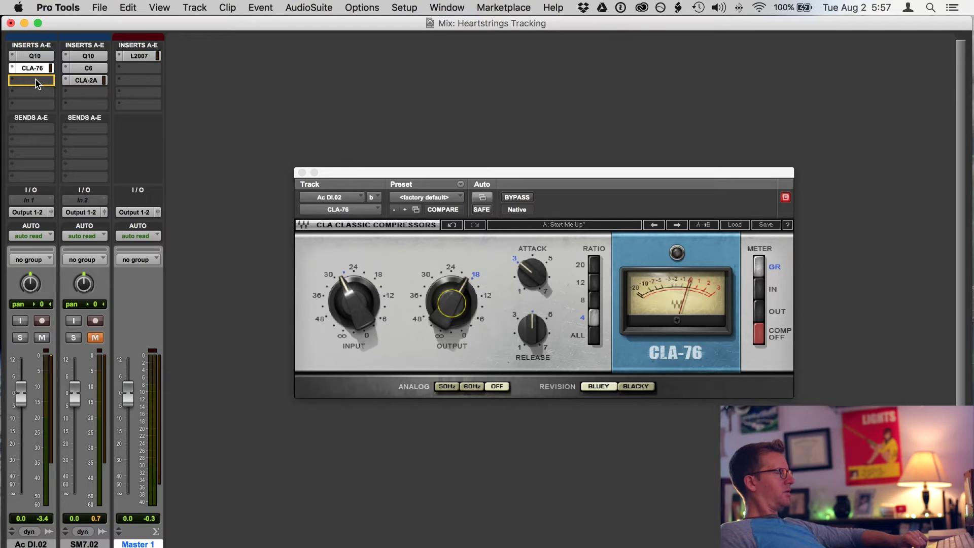
Step: Move the CLA-76 on Ac DI.02 down to insert C, copy the C6 from SM7.02 into insert B, and open the copy
left_click_drag(35, 84, 35, 84)
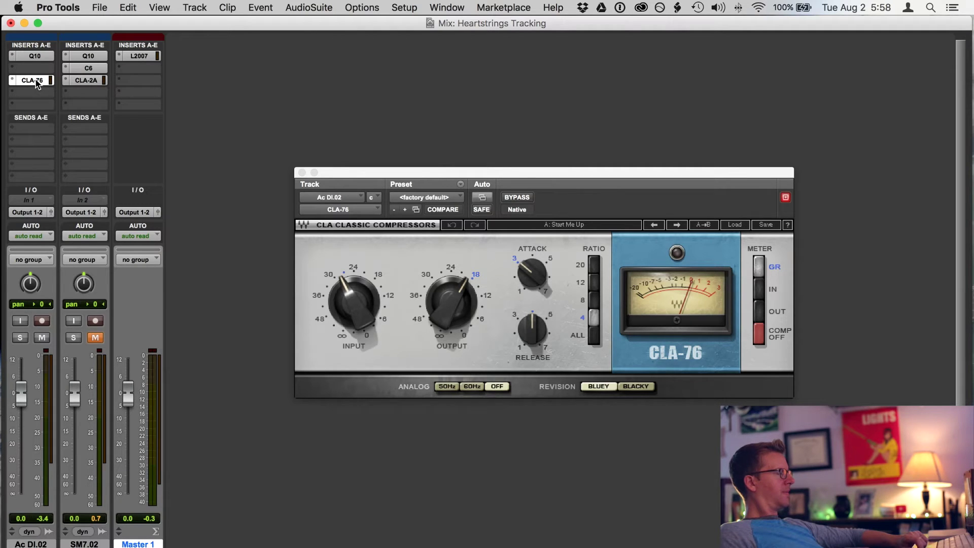
left_click_drag(32, 83, 34, 72)
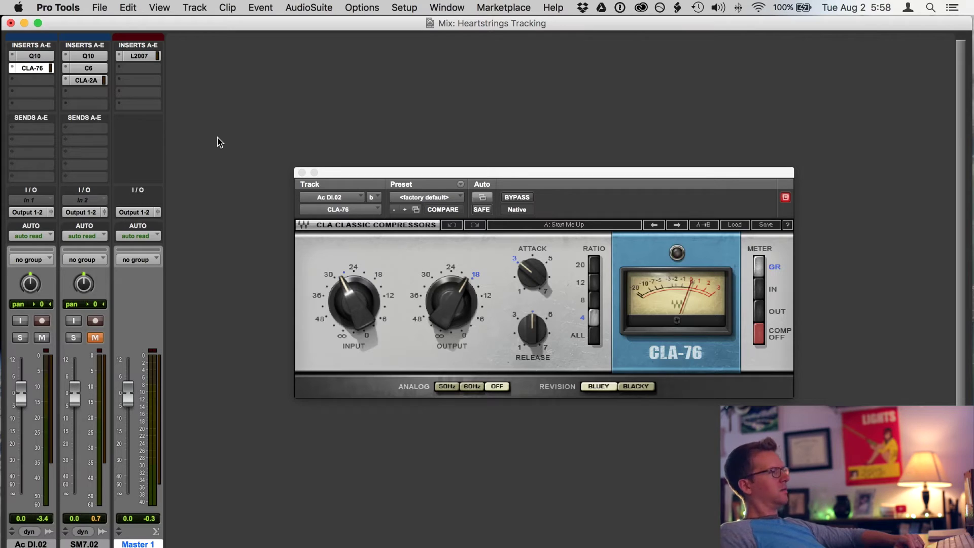
left_click_drag(43, 72, 43, 84)
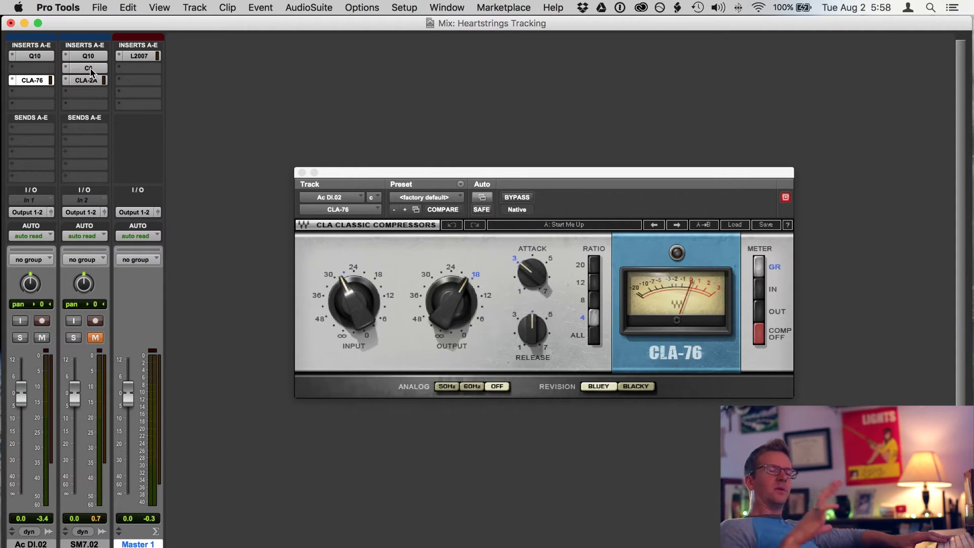
left_click_drag(91, 73, 33, 71)
left_click(35, 71)
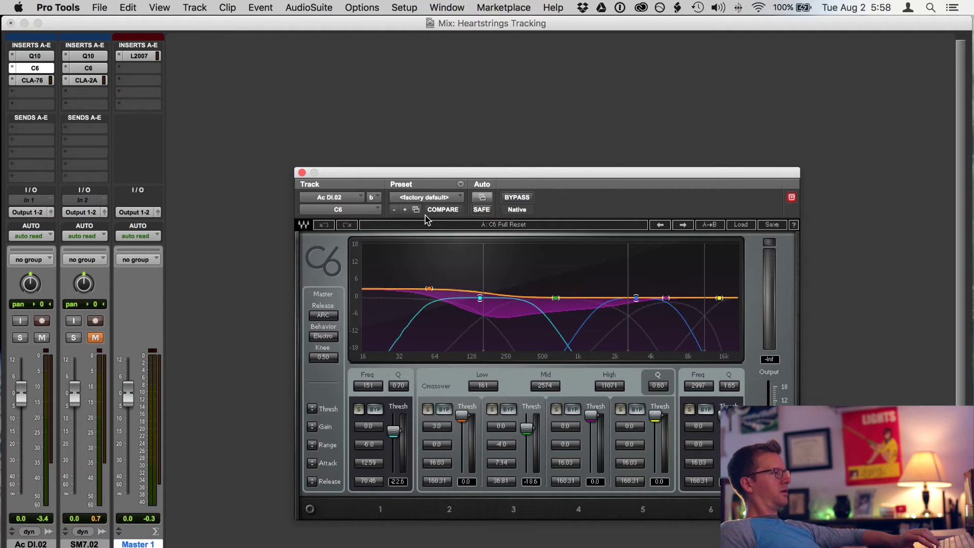
Step: Play the loop in the Edit window and lower all C6 thresholds together: band 1 to -36.2, band 3 to -32.2, the rest to -13.6
key("super+equal")
left_click_drag(485, 171, 305, 91)
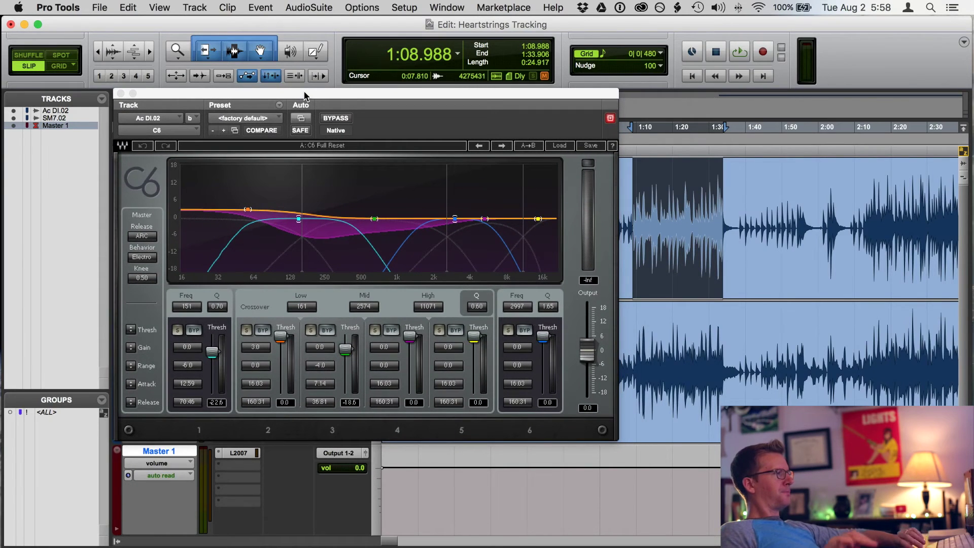
key("space")
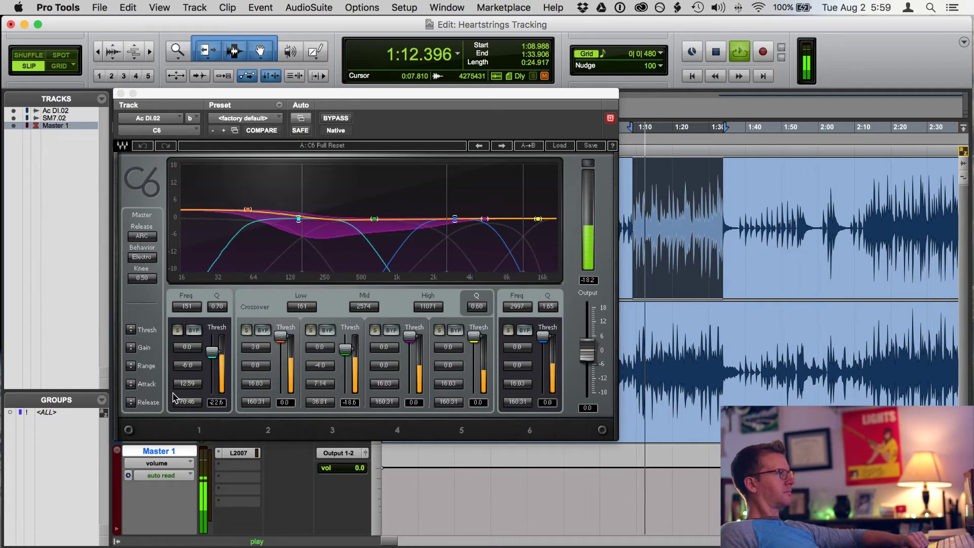
left_click(131, 331)
left_click_drag(131, 330, 131, 344)
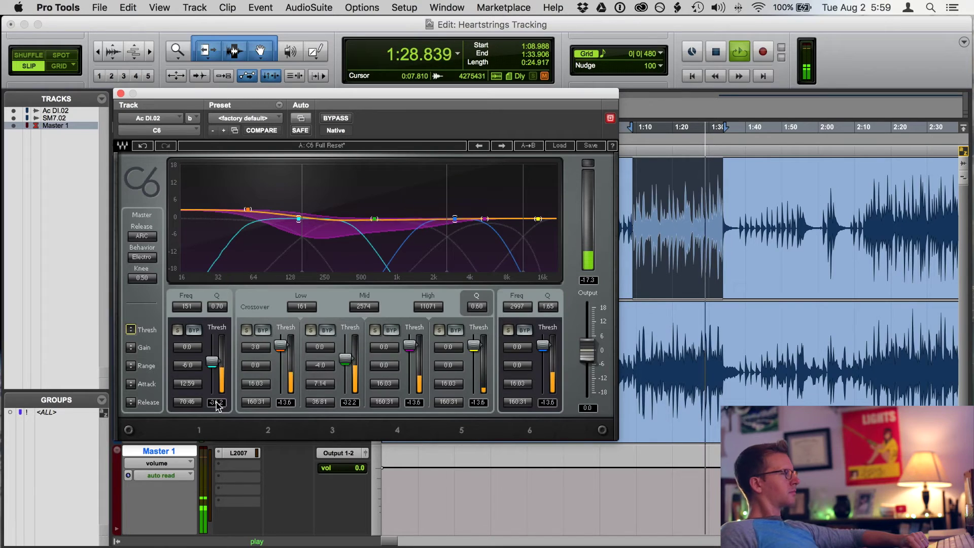
Step: Set the C6 band 1 release to 82.59, and band 2 to a -15.0 threshold with 0 gain
left_click_drag(190, 406, 189, 402)
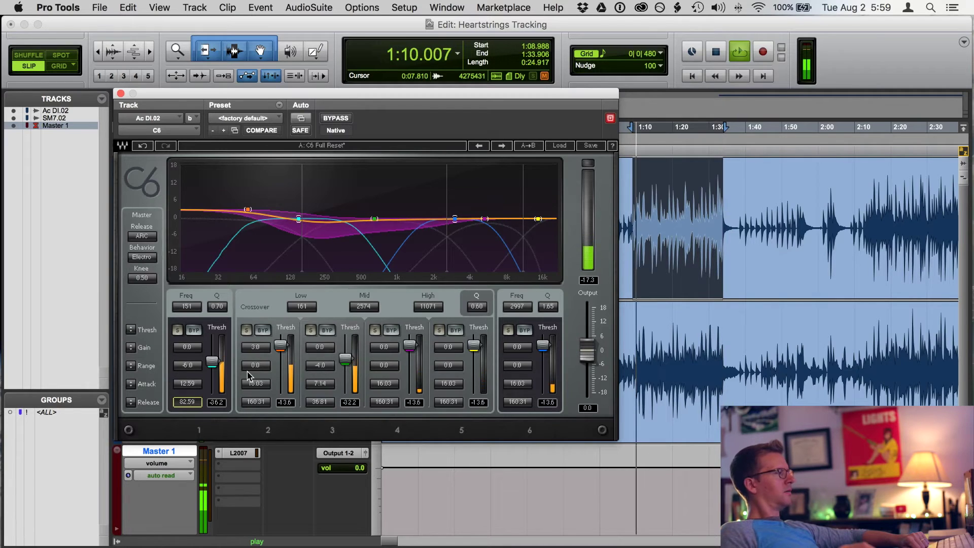
left_click(280, 346)
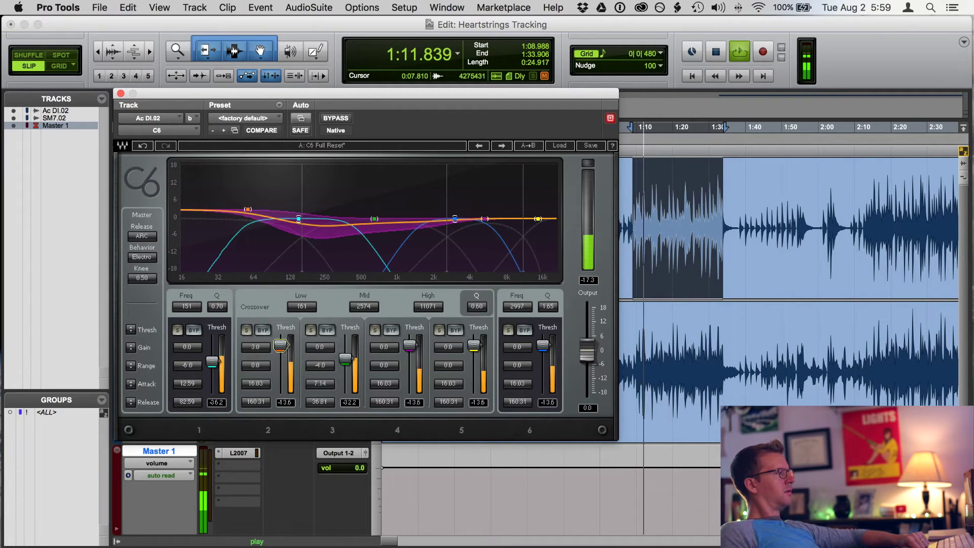
left_click_drag(280, 346, 280, 347)
double_click(264, 347)
type("0")
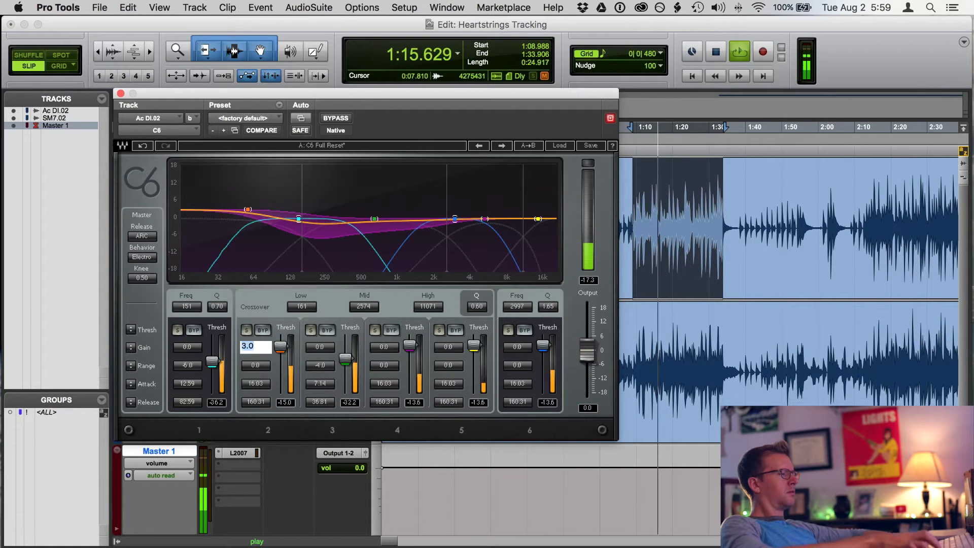
key("Return")
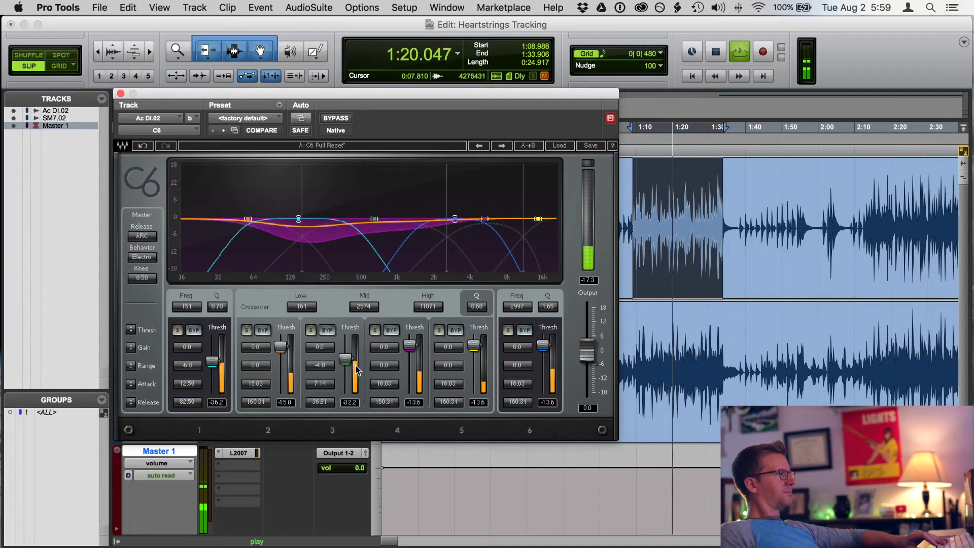
Step: Set the C6 band 3 release to 60.53 and band 1 to 207 Hz with Q 0.90, uncovering the track inserts
left_click_drag(324, 400, 323, 390)
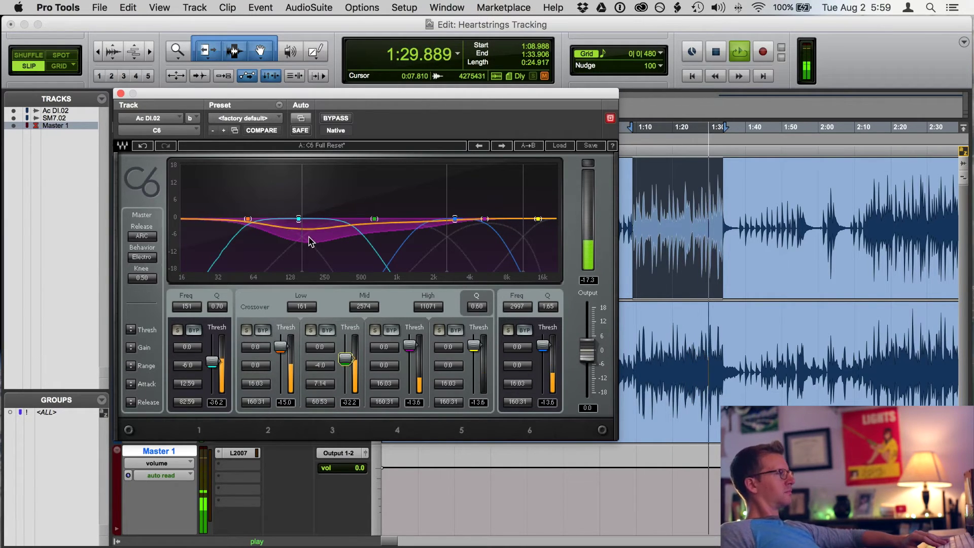
left_click_drag(194, 308, 195, 285)
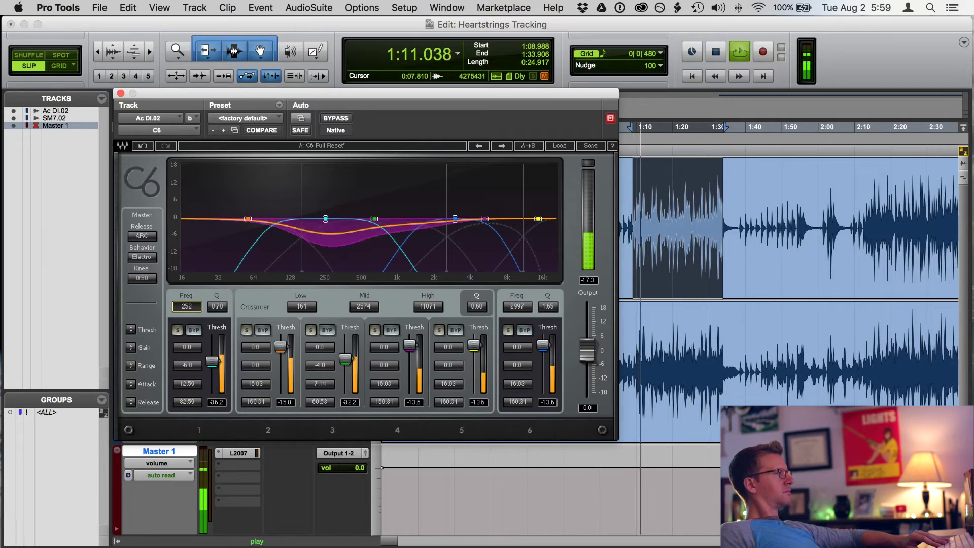
left_click_drag(195, 285, 215, 303)
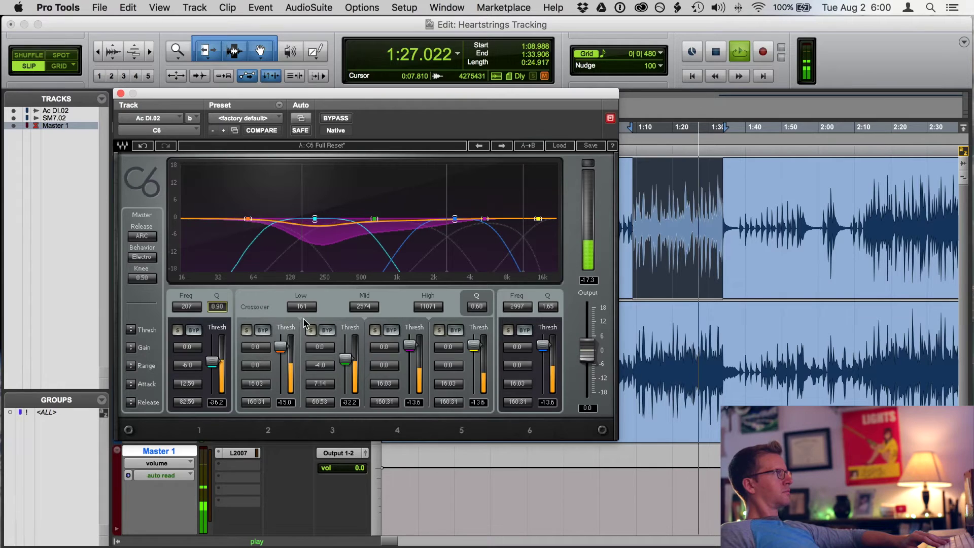
left_click_drag(272, 93, 430, 146)
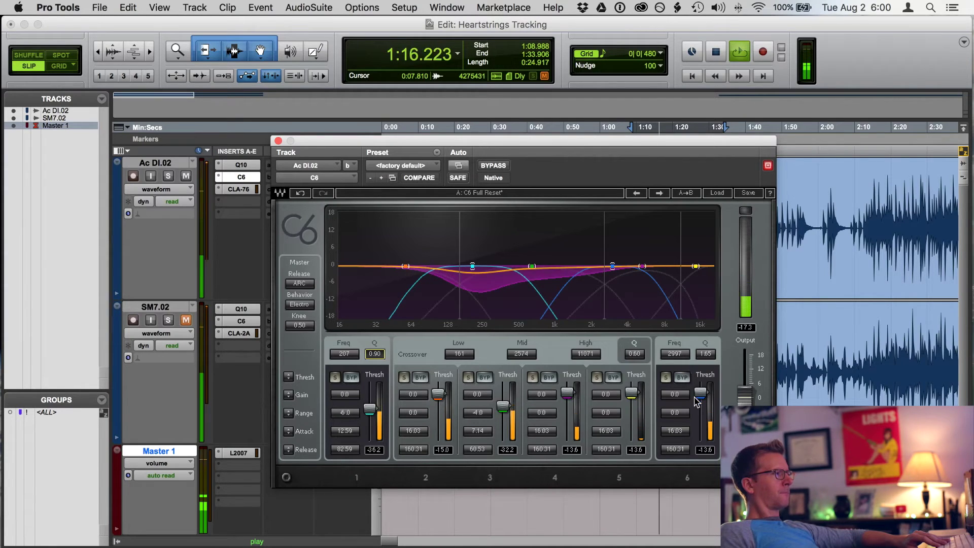
Step: Try adjusting the range of C6 band 6, and reset it to 0
mouse_move(681, 415)
left_mouse_down()
mouse_move(681, 439)
mouse_move(685, 420)
left_mouse_up()
double_click(681, 415)
type("0")
key("Return")
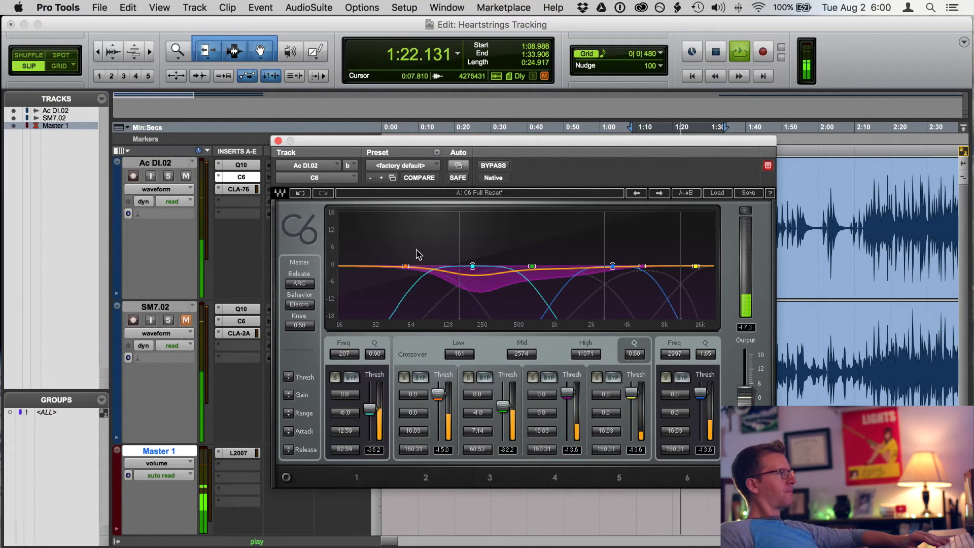
Step: In the Ac DI.02 track's Q10, sweep a boosted band 7 through the upper mids and cut it to -6.0 at 3668 Hz, Q 3.6
left_click(237, 165)
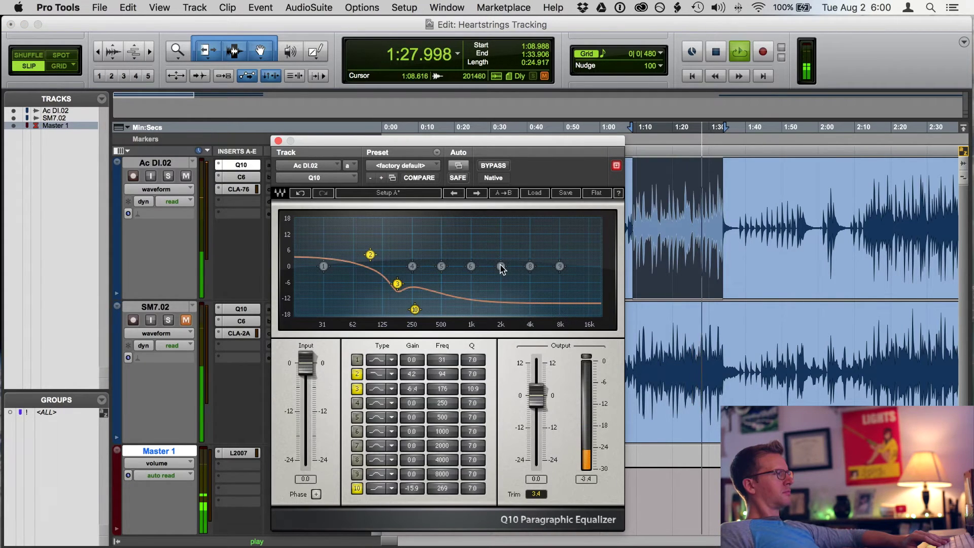
key("space")
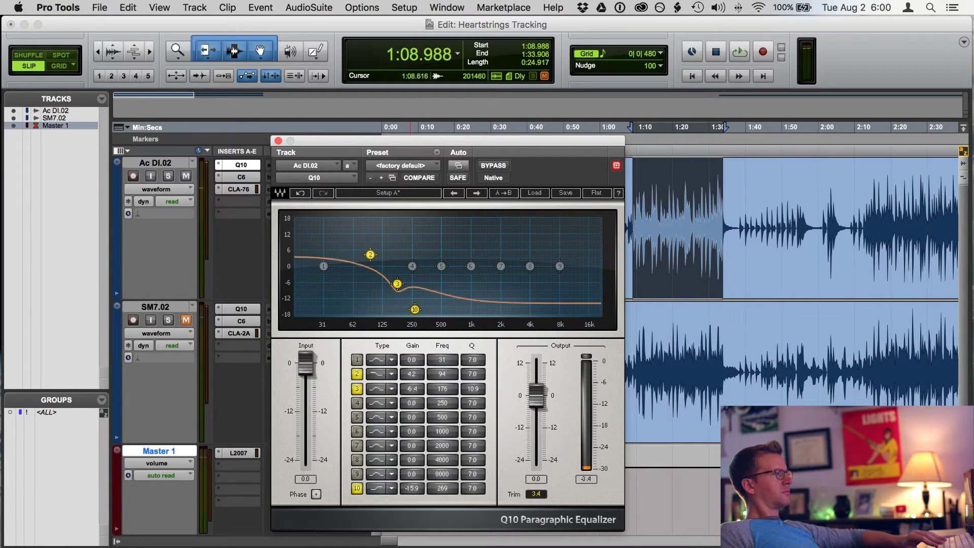
left_click_drag(500, 266, 501, 256)
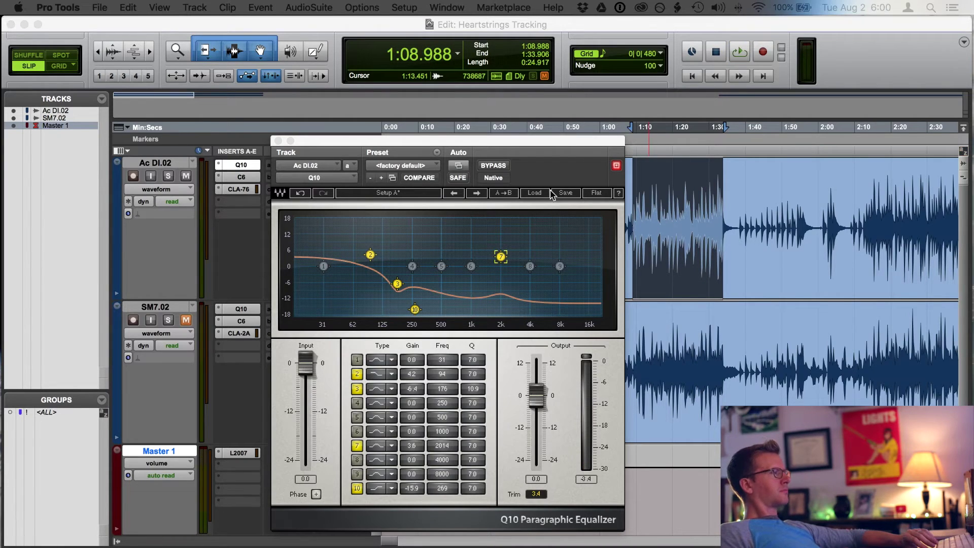
left_click(542, 176)
key("space")
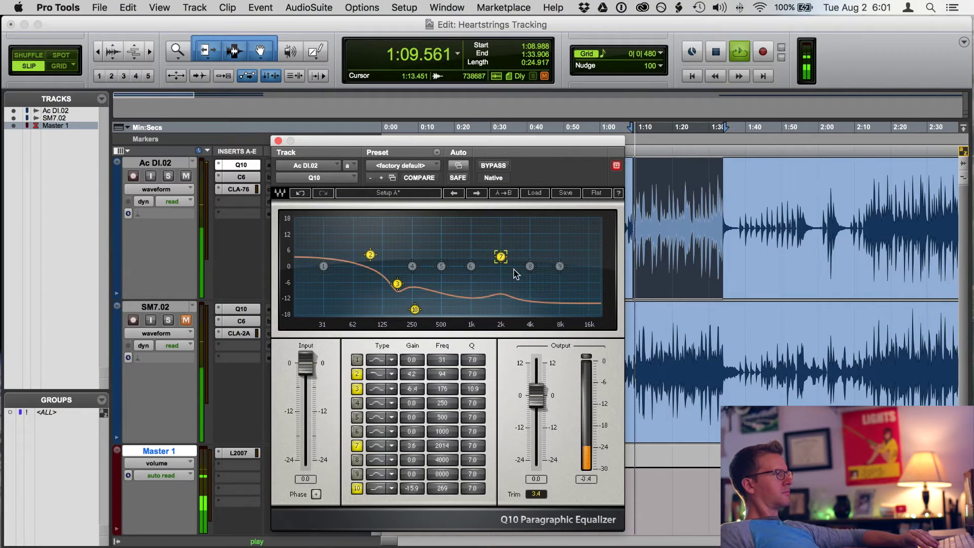
left_click_drag(500, 256, 529, 219)
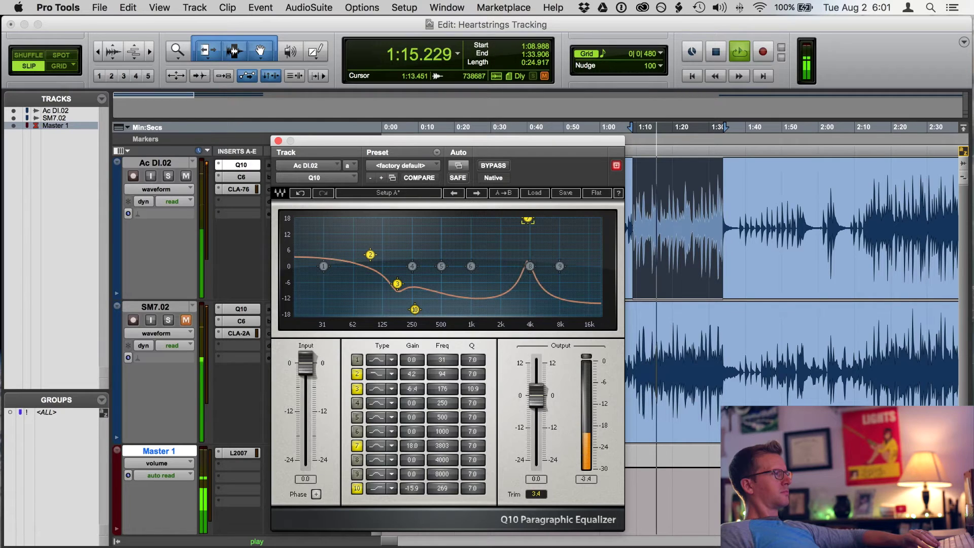
left_click_drag(471, 447, 472, 462)
left_click_drag(416, 447, 416, 517)
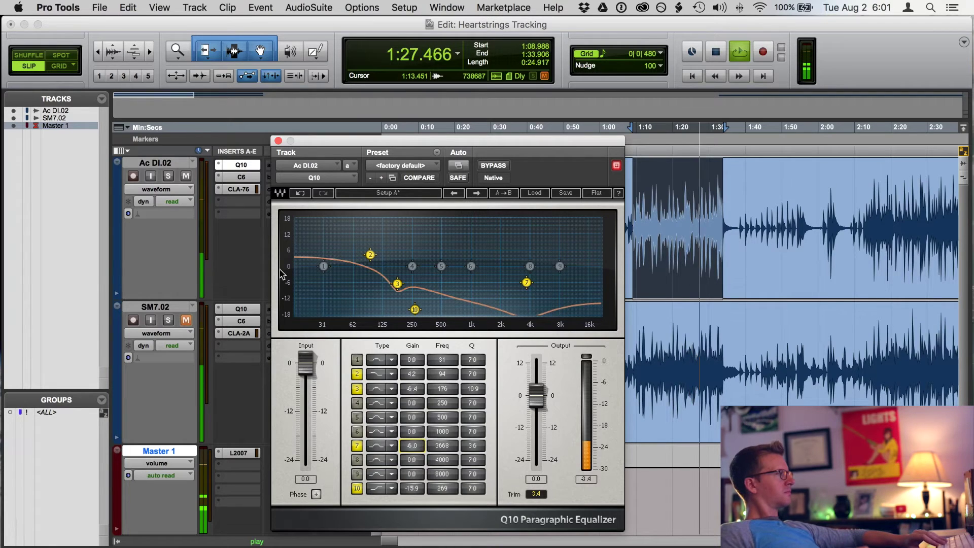
Step: Play the loop through the Ac DI.02 track's CLA-76 and set its input to -26.8 and output to about -20.3
left_click(248, 191)
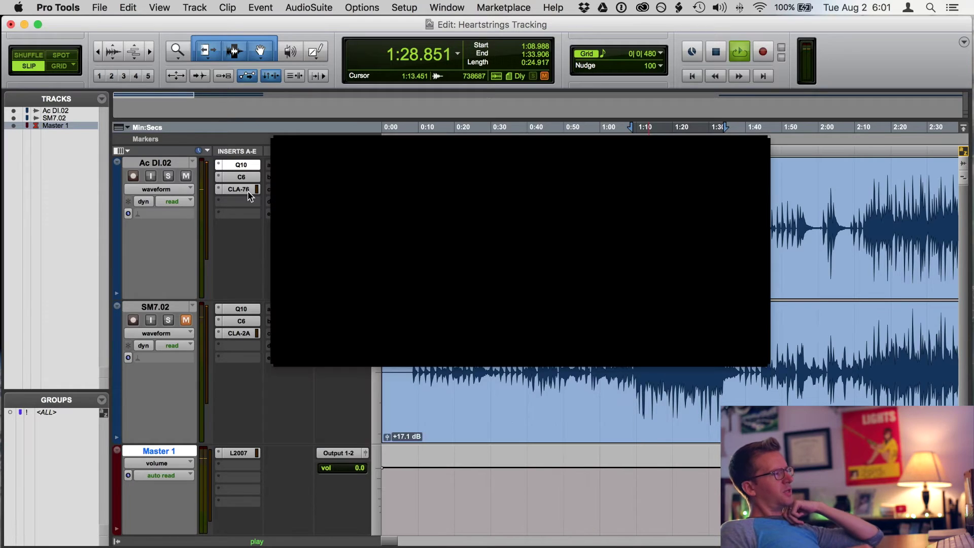
key("space")
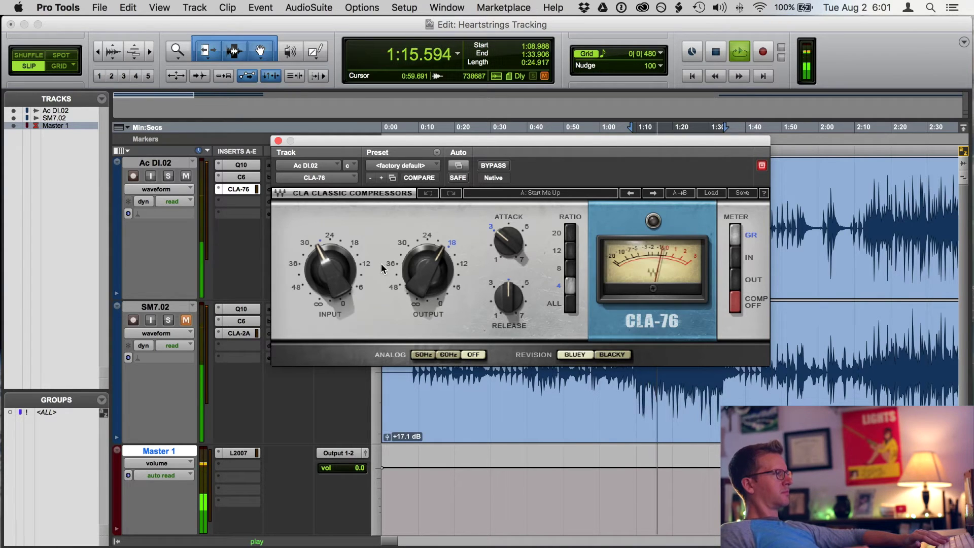
left_click(333, 272)
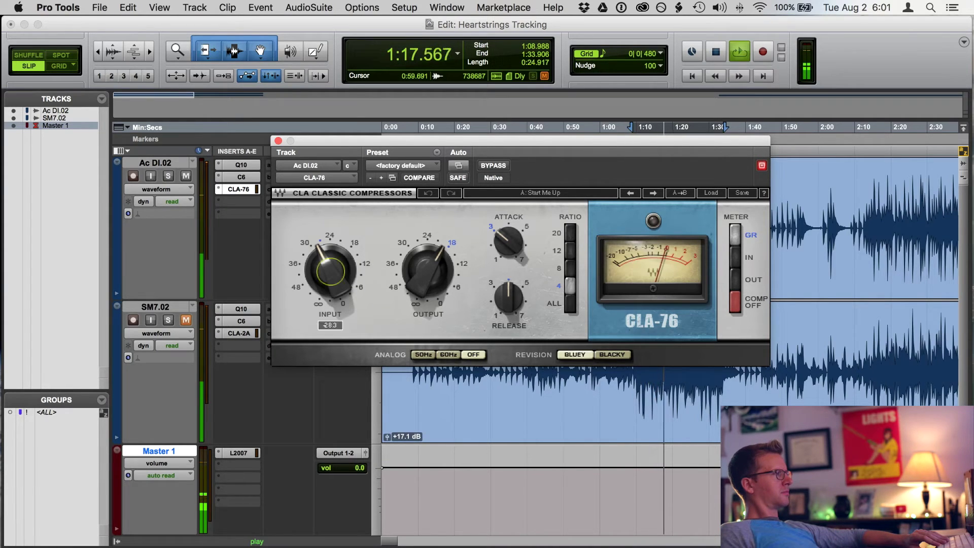
left_click_drag(333, 272, 333, 271)
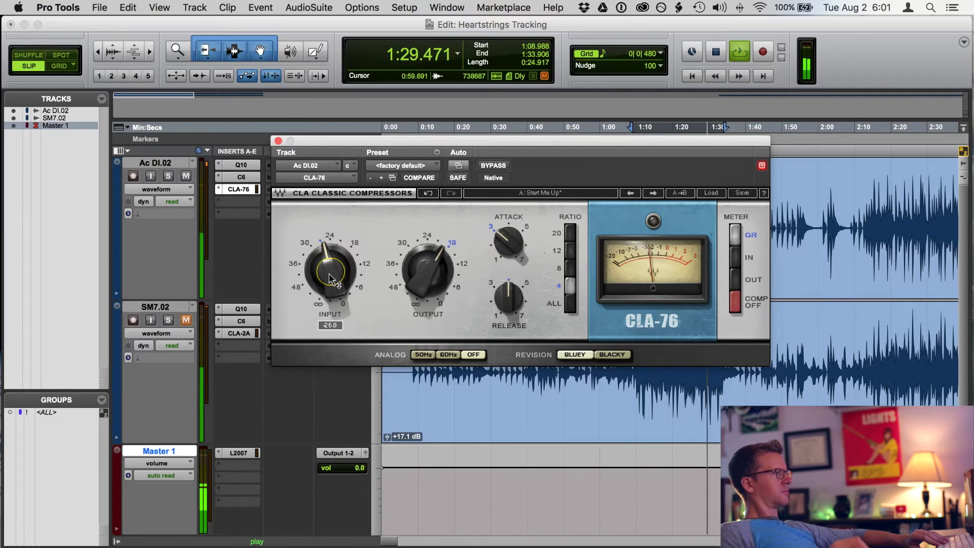
left_click_drag(327, 286, 328, 289)
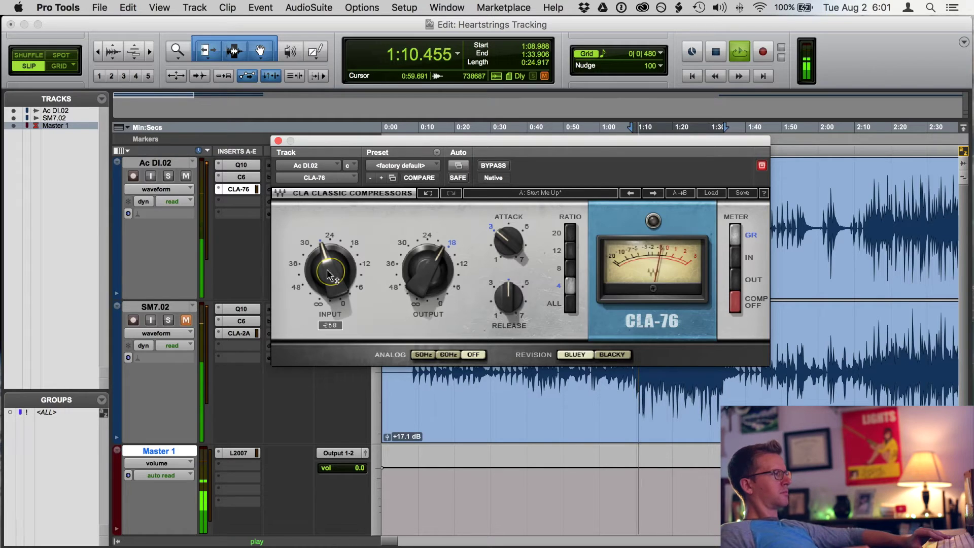
left_click(416, 284)
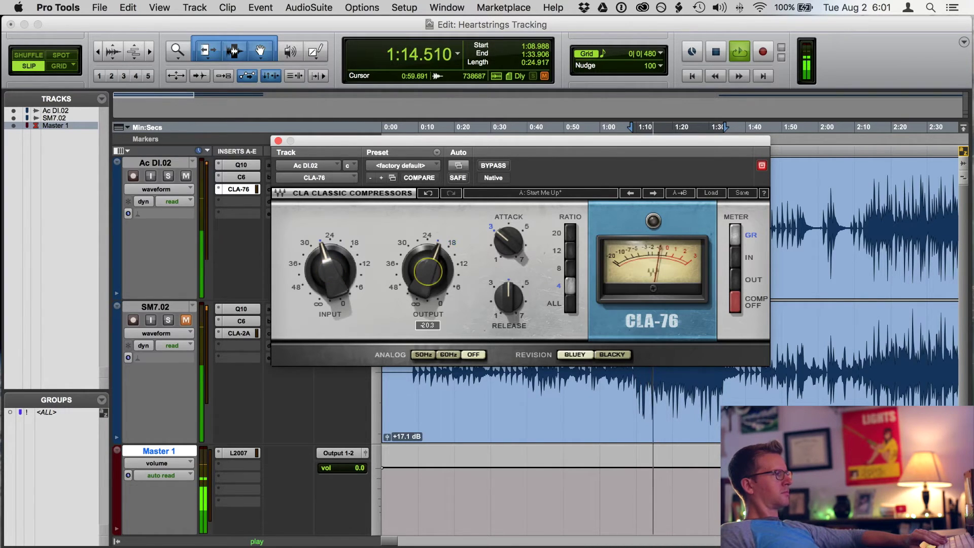
left_click_drag(416, 286, 416, 288)
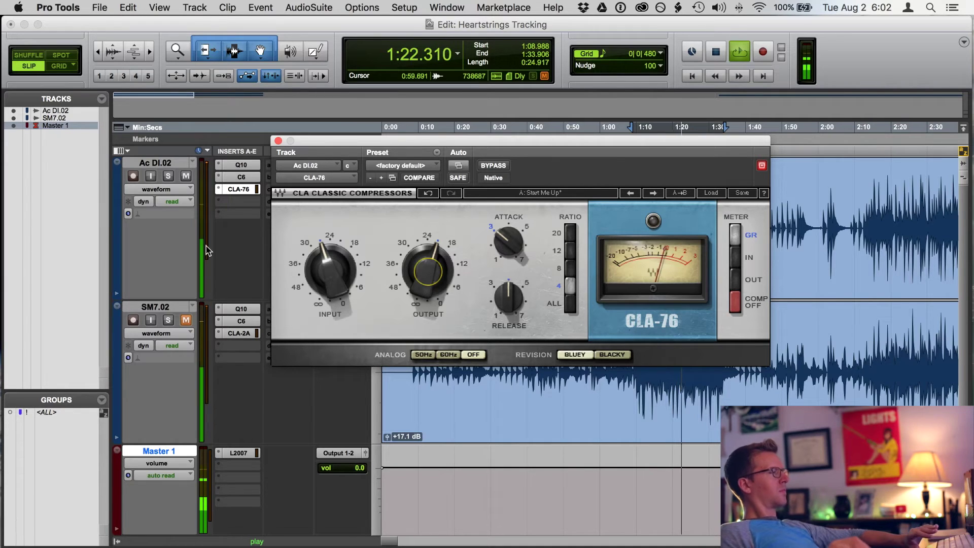
Step: Unmute the SM7.02 track and play the loop with both guitar tracks in the Mix window
key("space")
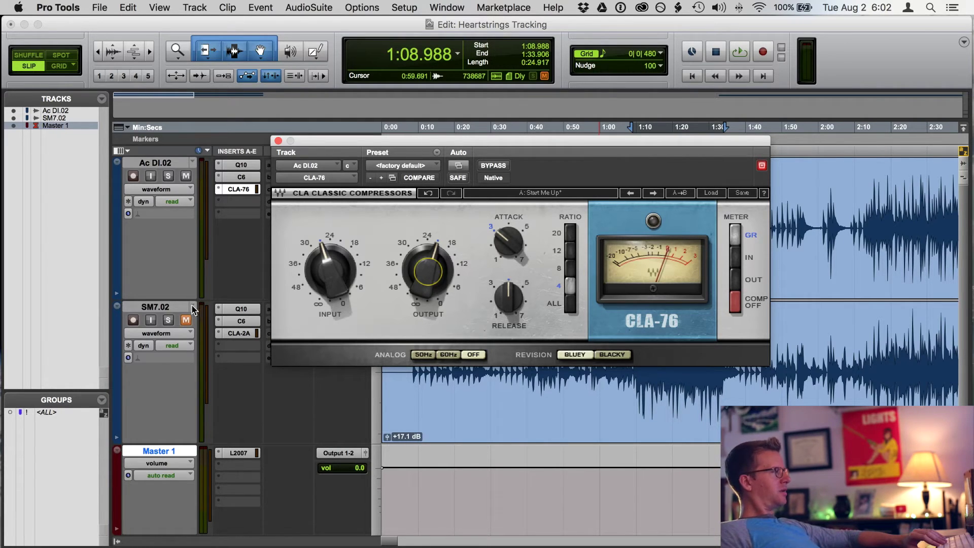
left_click(186, 321)
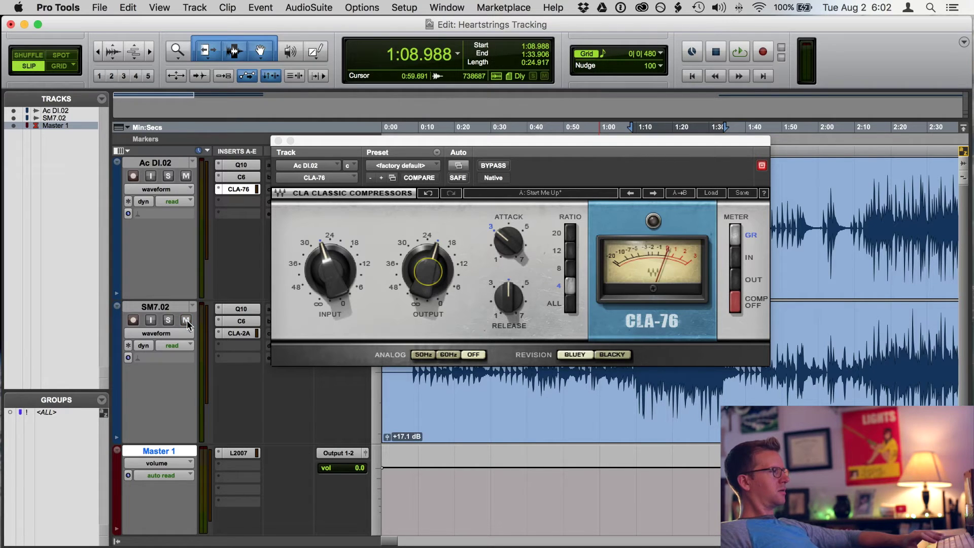
key("space")
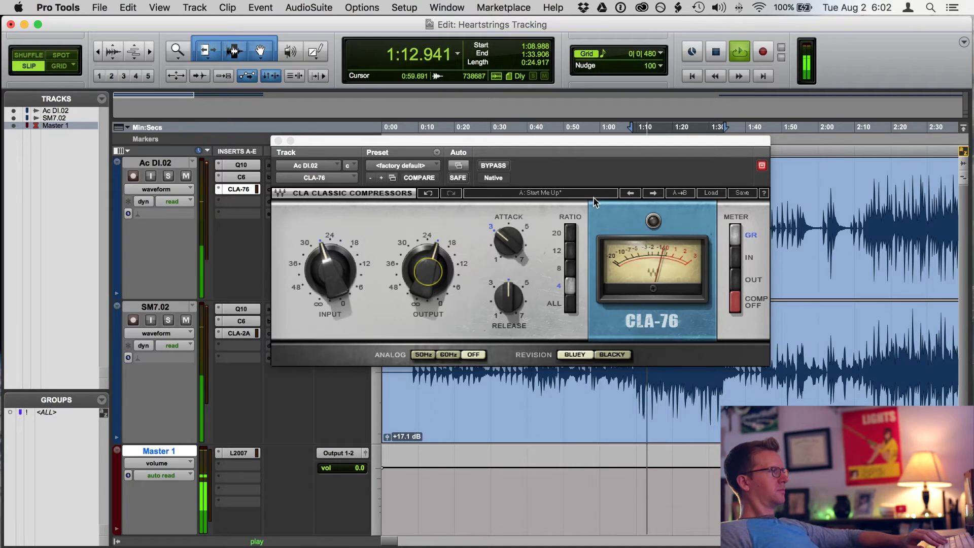
key("super+equal")
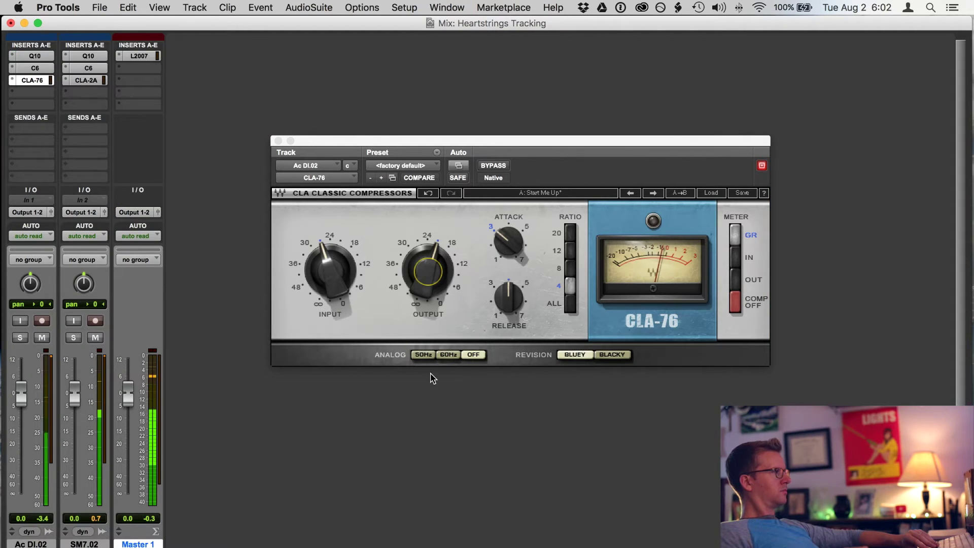
Step: Lower the CLA-76 output to -24 and compare the blend with the Ac DI.02 track muted and unmuted
left_click_drag(427, 273, 428, 282)
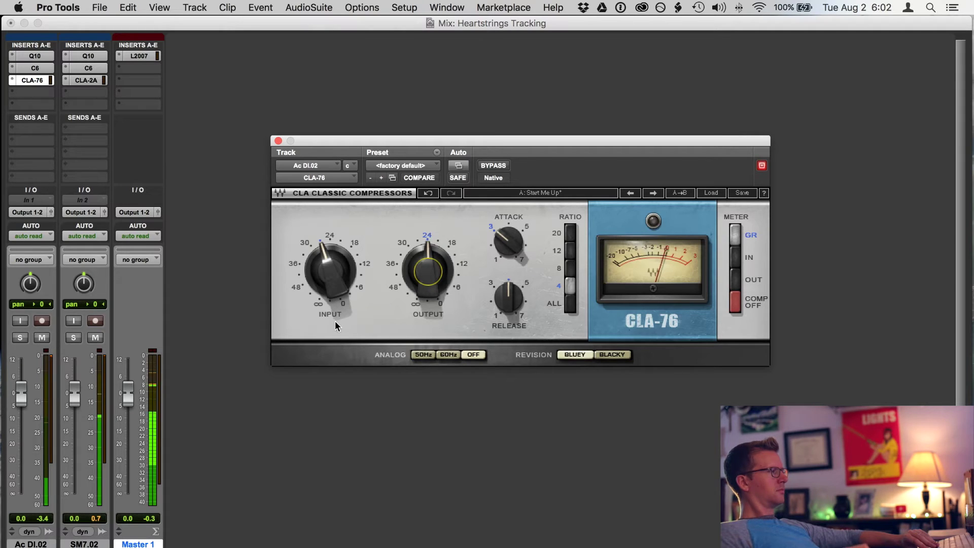
left_click(43, 340)
left_click(42, 339)
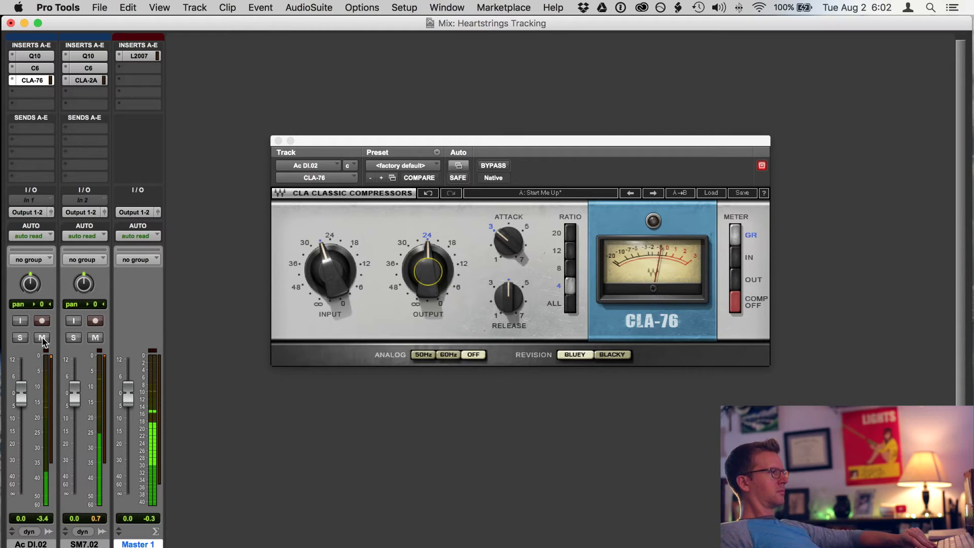
Step: With SM7.02 muted, make Q10 band 10 on Ac DI.02 a low-pass at 70 Hz with 4.1 gain, and turn off band 7
left_click(96, 338)
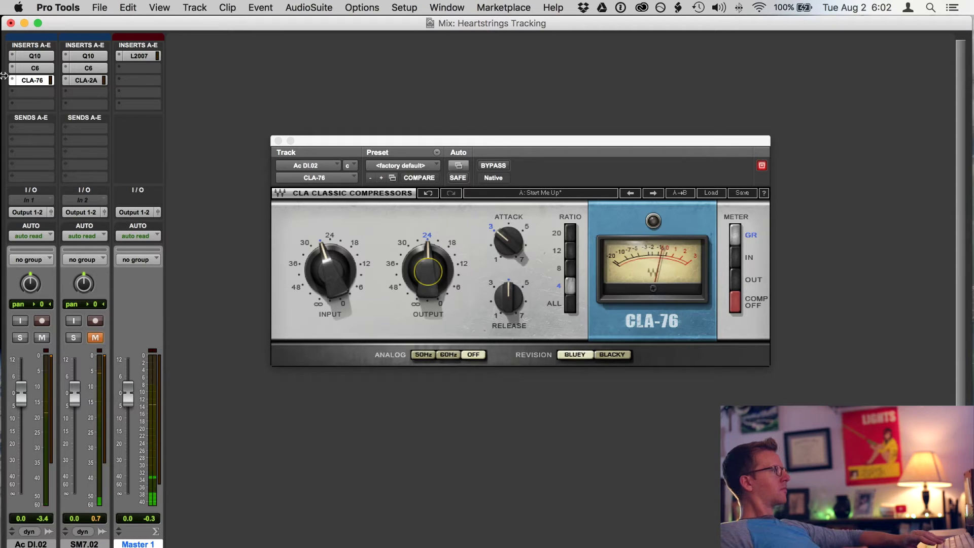
left_click(43, 57)
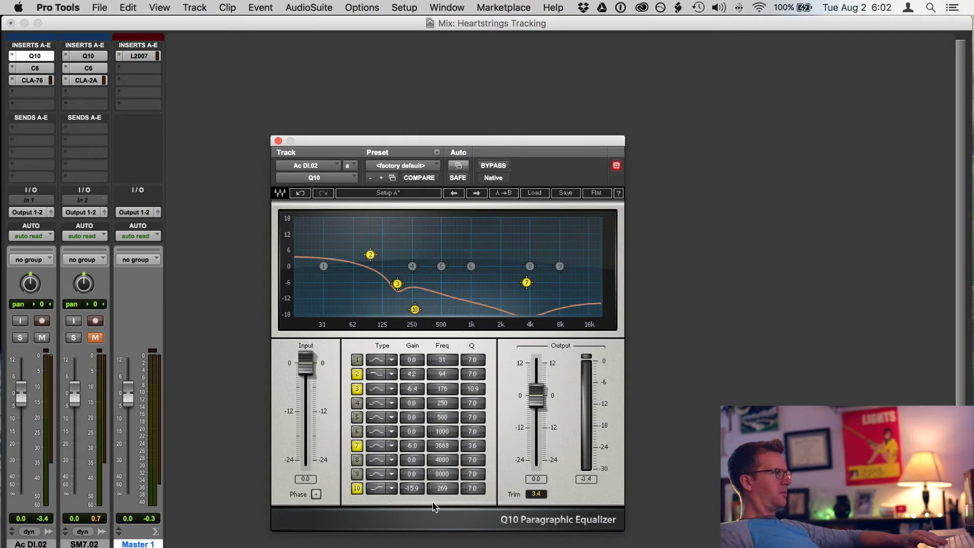
left_click(372, 490)
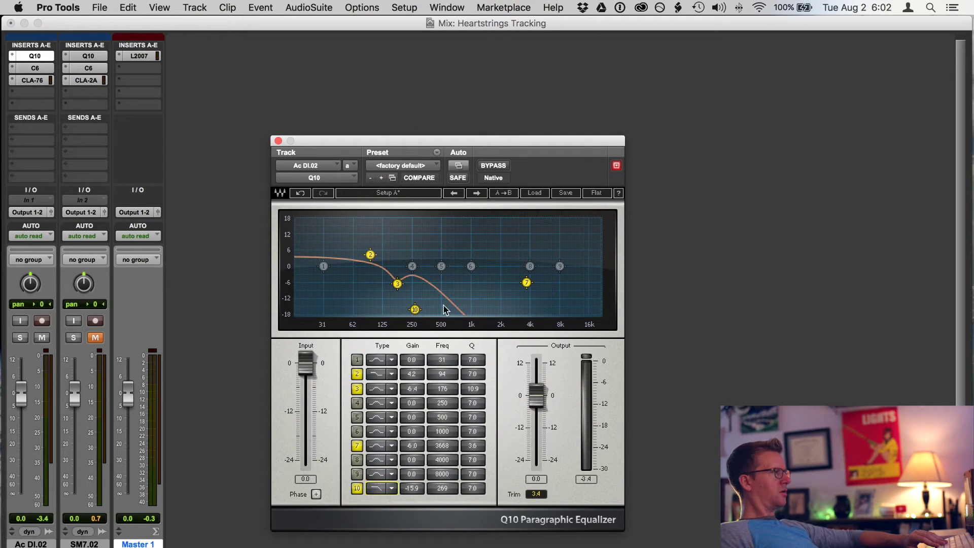
left_click_drag(414, 309, 372, 256)
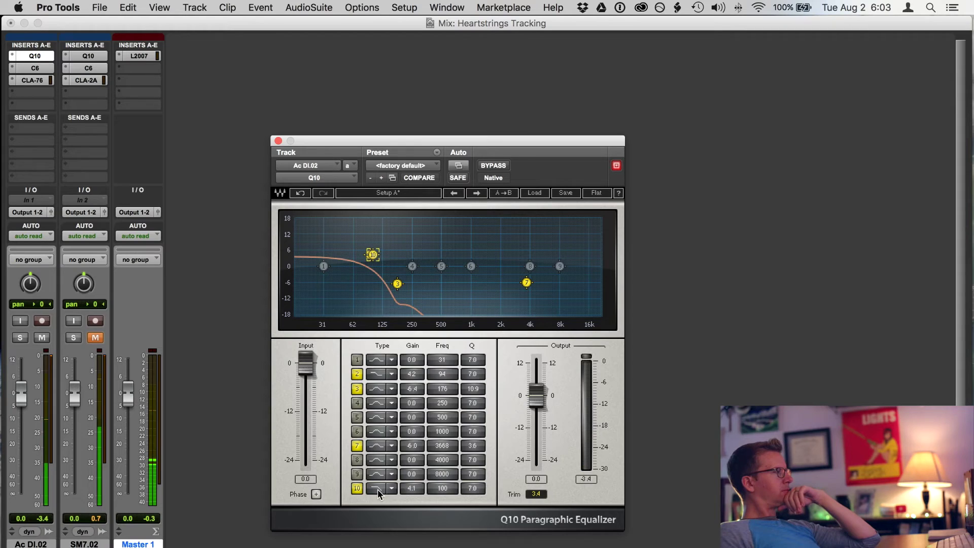
left_click_drag(435, 494, 435, 510)
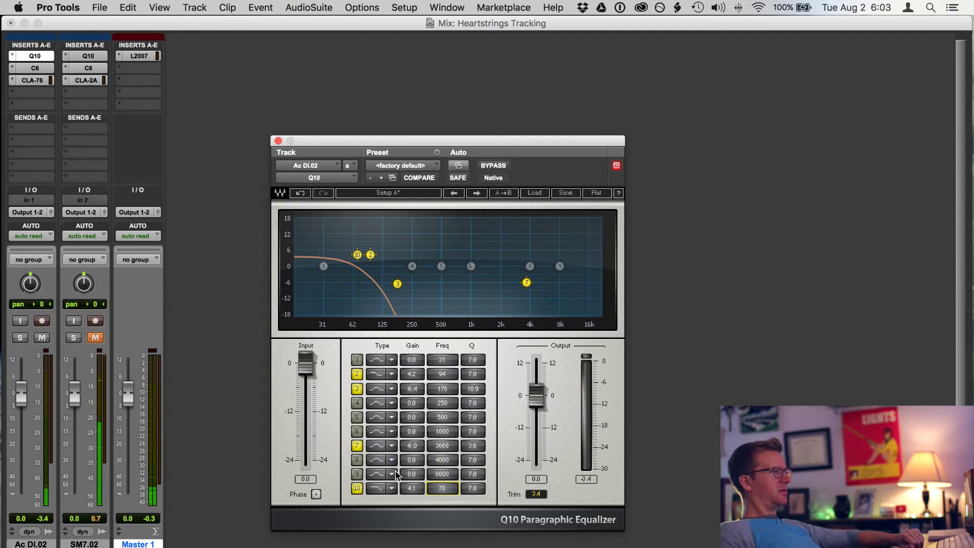
left_click(357, 445)
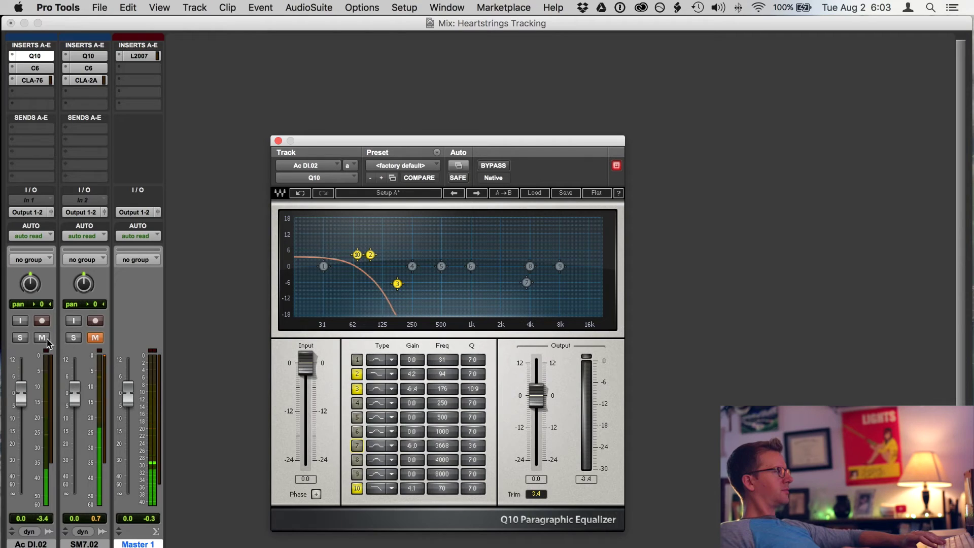
Step: Unmute SM7.02, try the Ac DI.02 fader at +11.8, and return it to 0.0
left_click(94, 340)
left_click(95, 339)
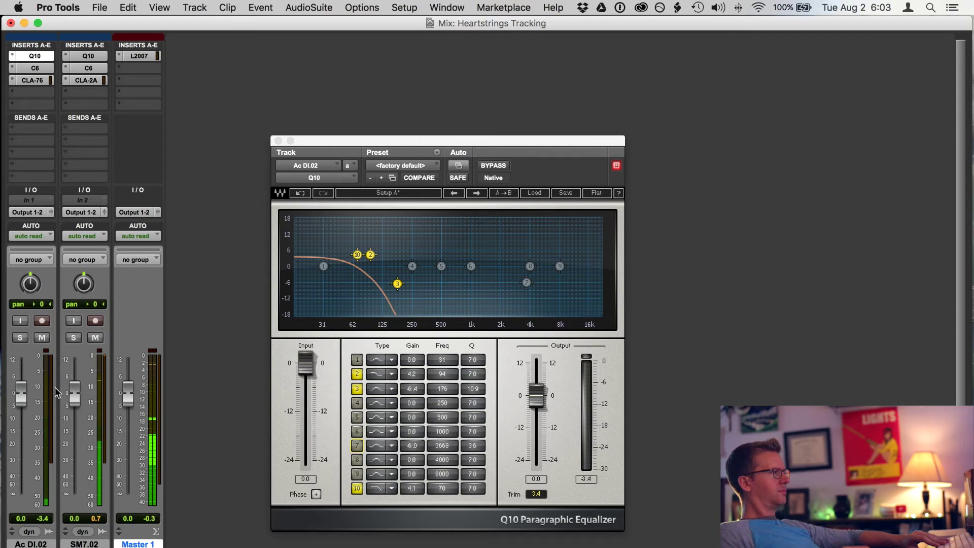
left_click_drag(23, 393, 25, 360)
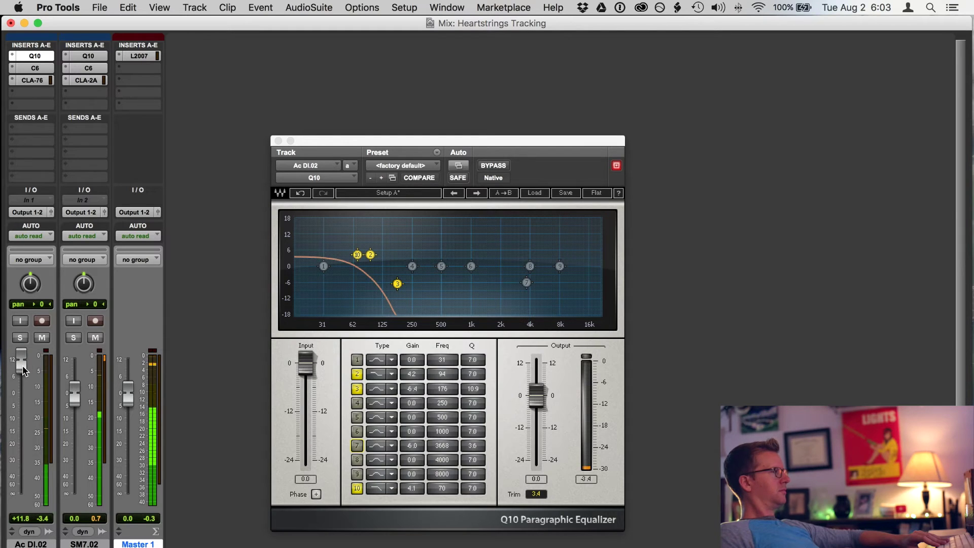
left_click_drag(21, 372, 20, 396)
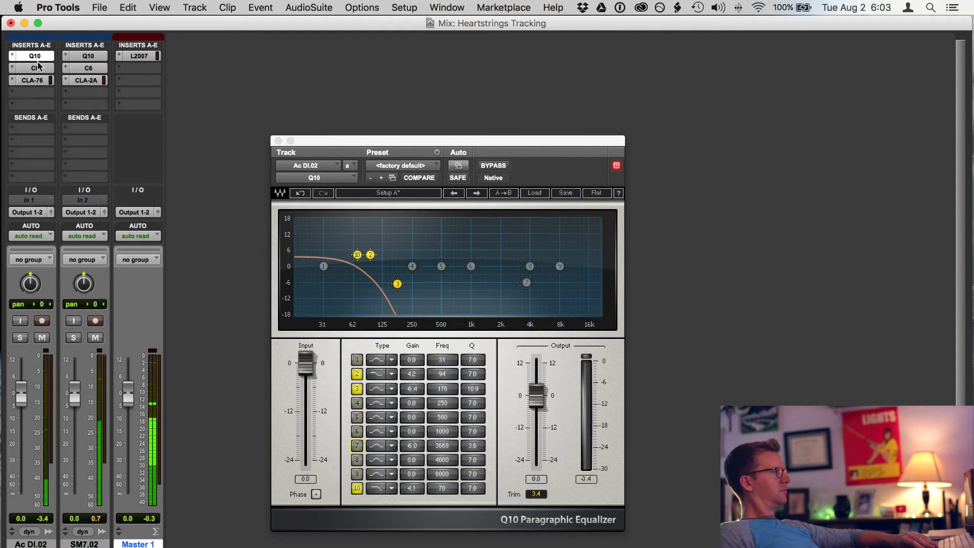
Step: Raise the input of the CLA-76 on Ac DI.02 past -21.9 to just below the 18 mark
left_click(40, 80)
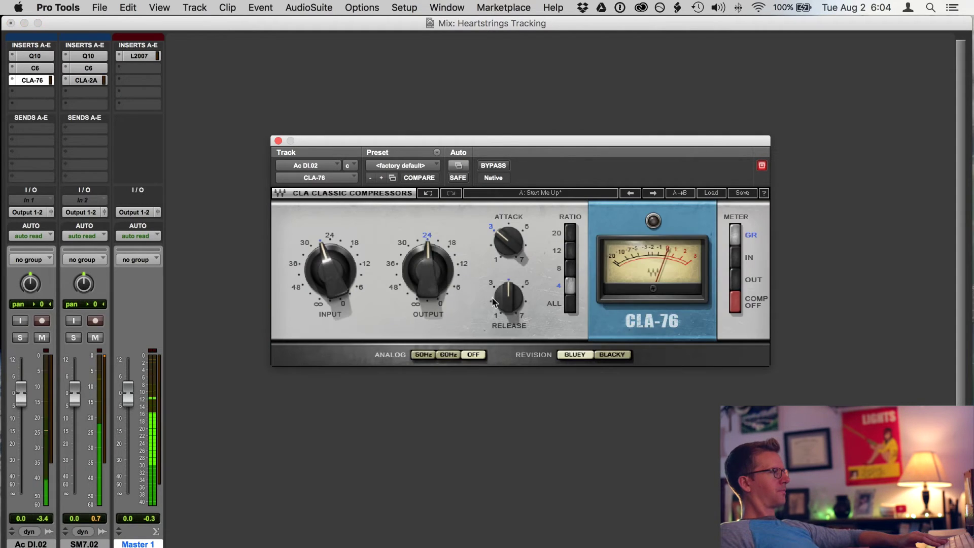
left_click_drag(330, 271, 330, 257)
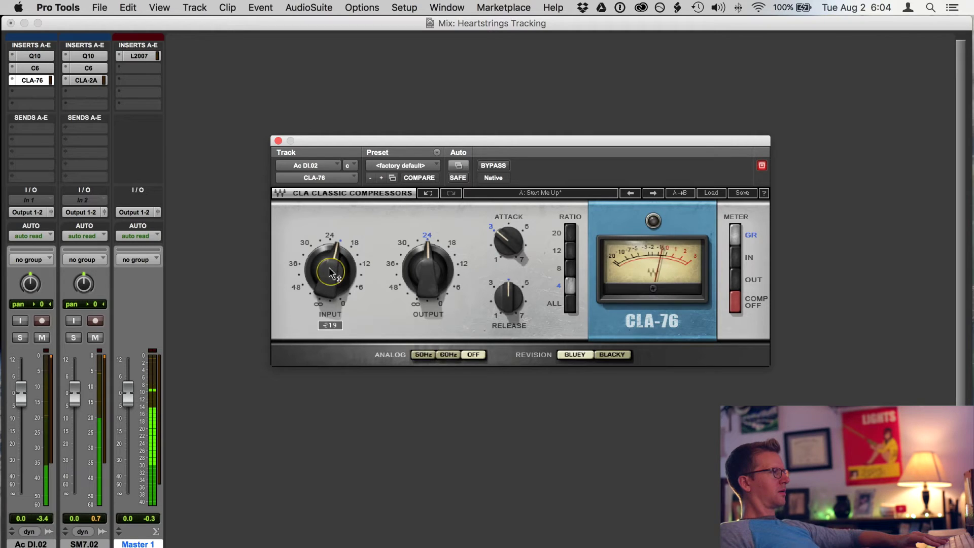
left_click_drag(330, 274, 330, 269)
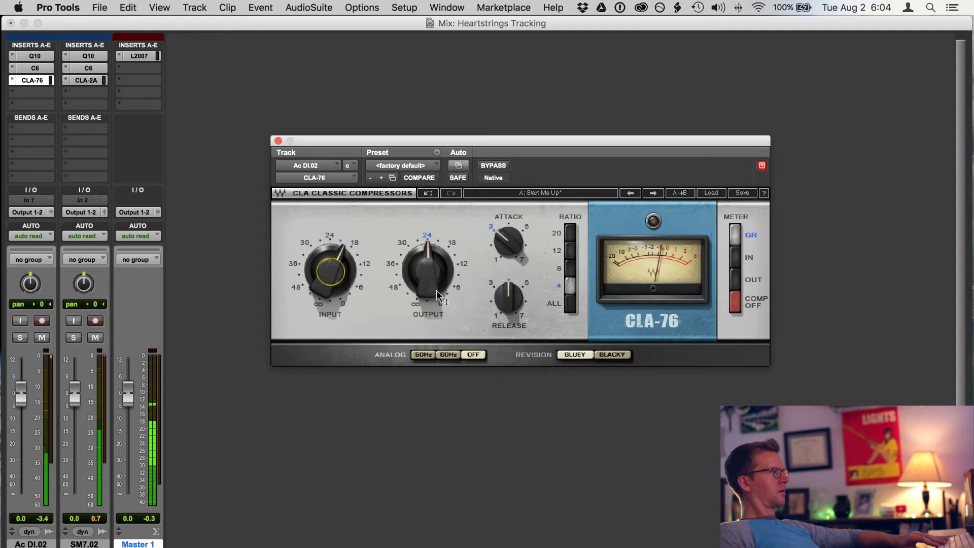
Step: Lower the CLA-76 output on the Ac DI.02 track to about -27.0 and close the compressor window
left_click_drag(428, 272, 427, 282)
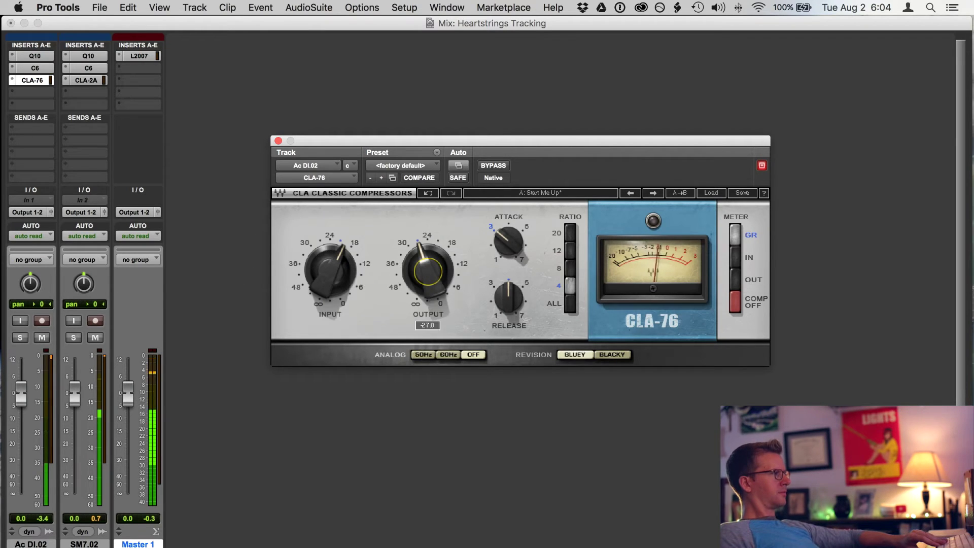
left_click_drag(427, 276, 427, 279)
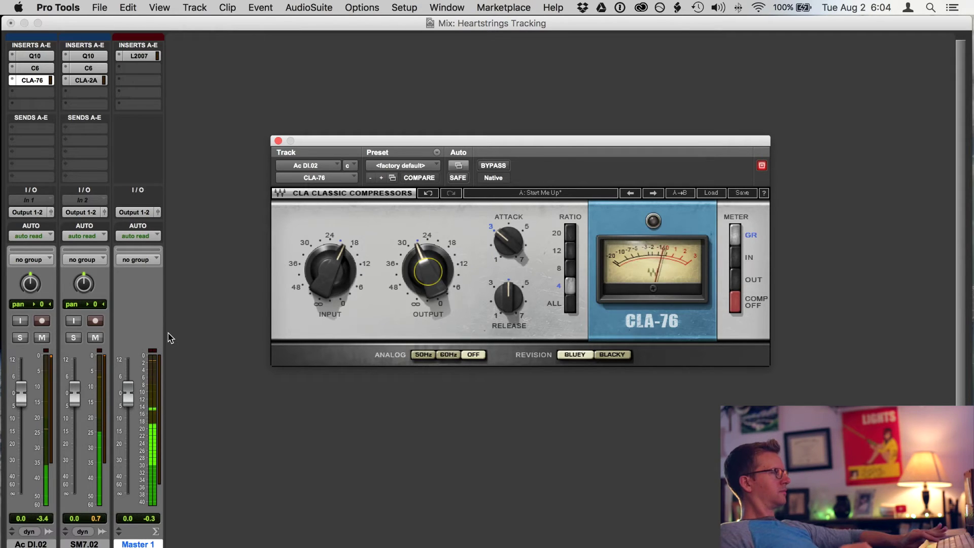
left_click_drag(467, 140, 453, 289)
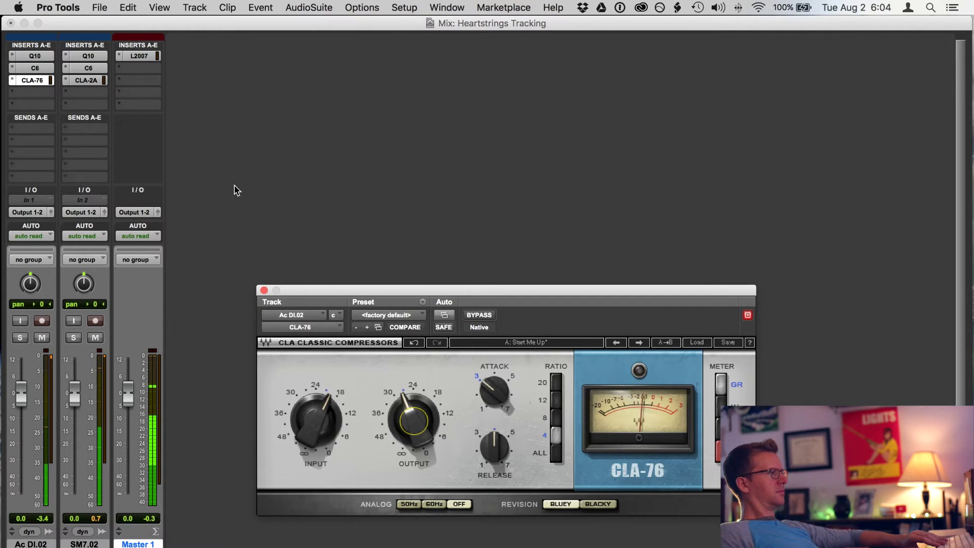
left_click_drag(511, 290, 554, 159)
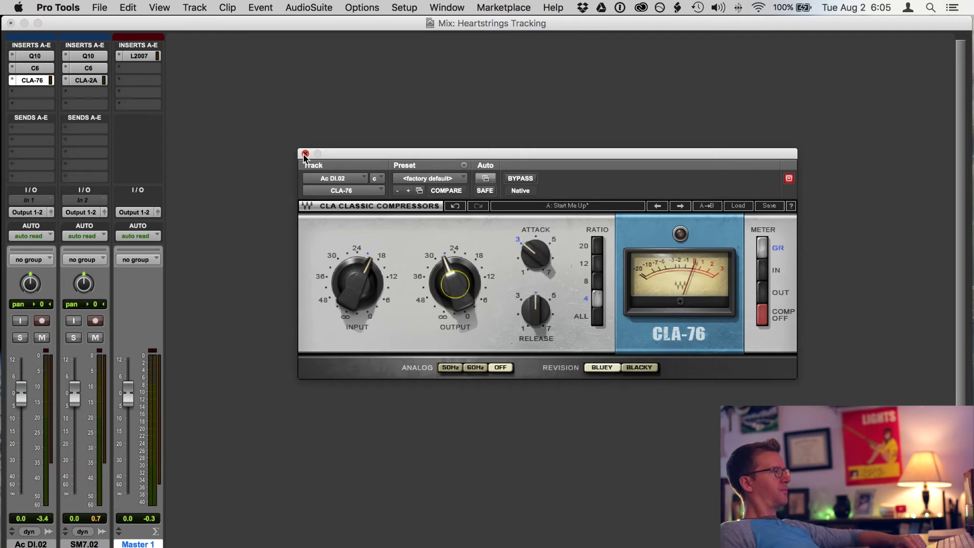
left_click(305, 153)
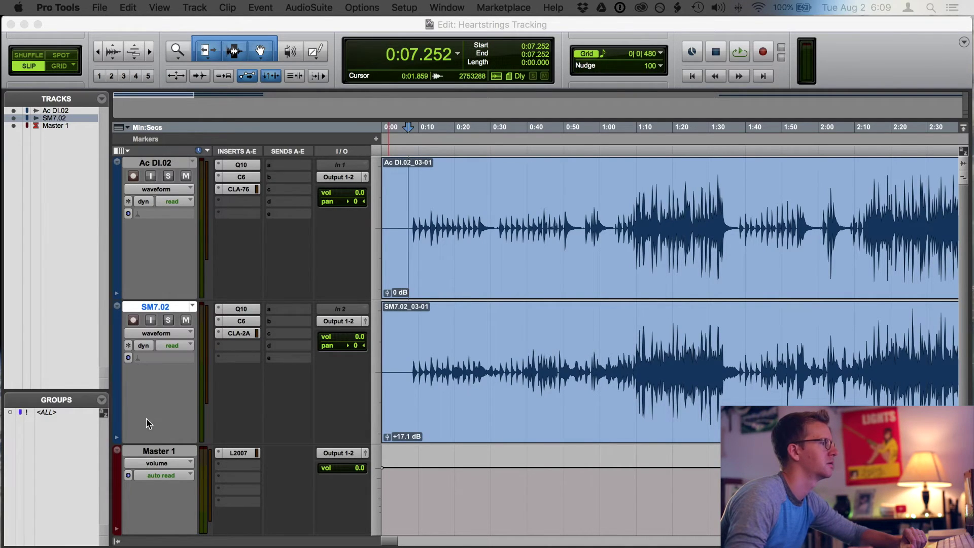
Step: Create two new mono Aux Input tracks in the session
left_click(327, 29)
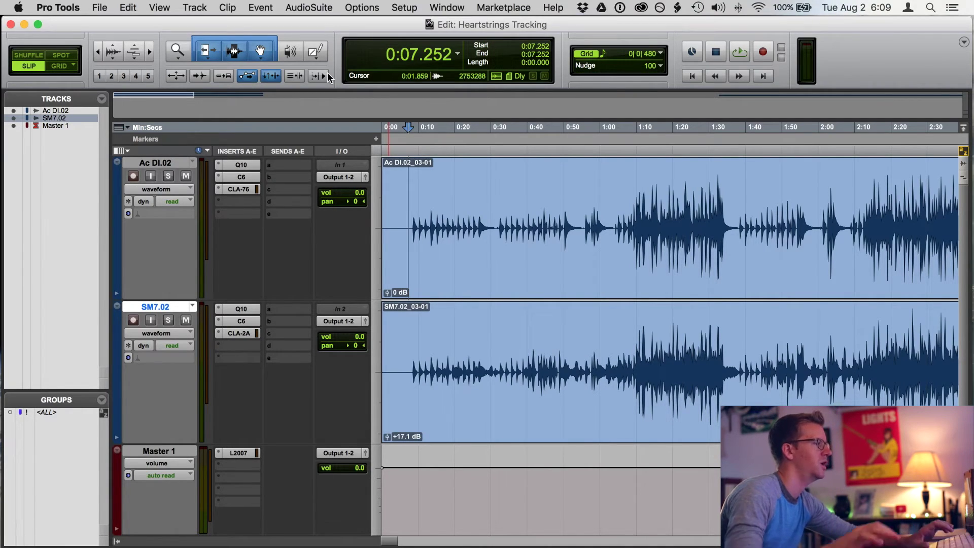
key("super+shift+n")
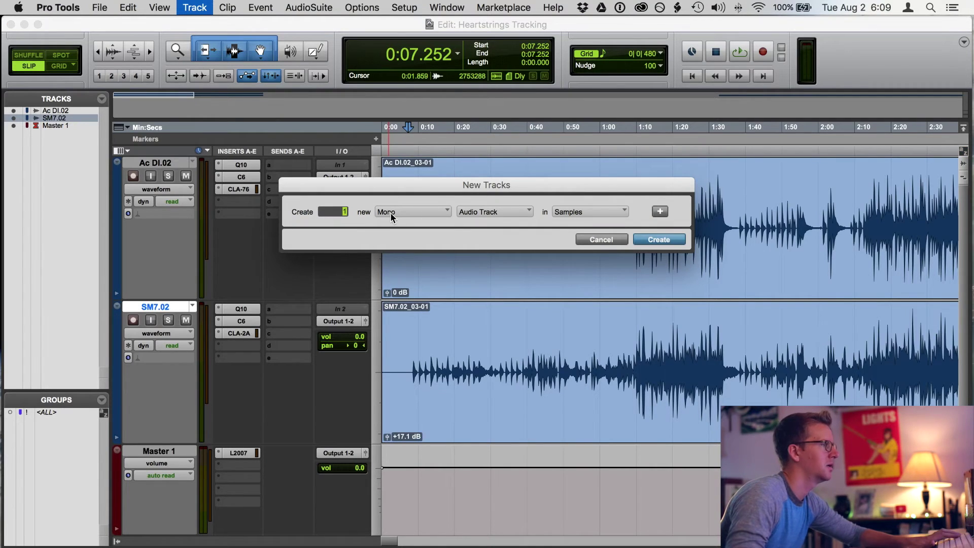
left_click(477, 212)
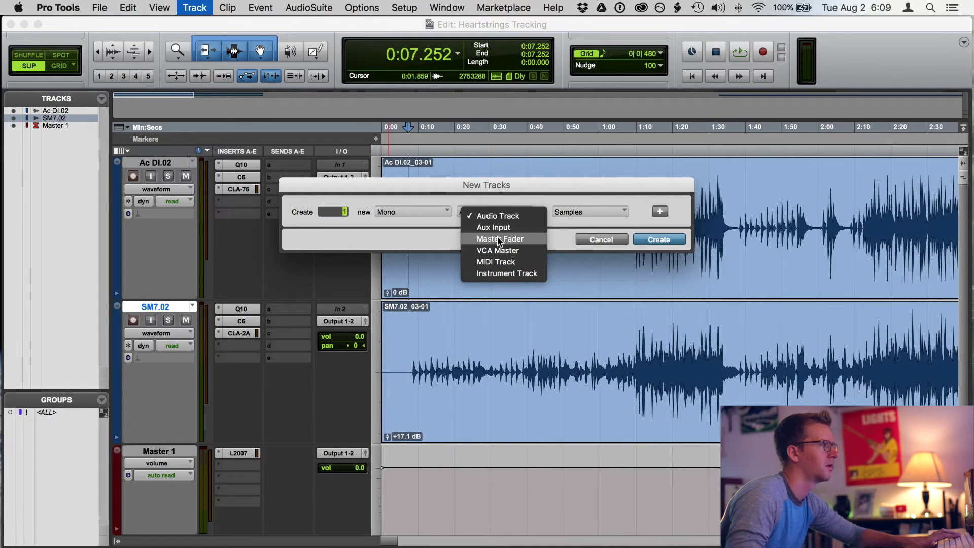
left_click(493, 228)
type("2")
left_click(658, 239)
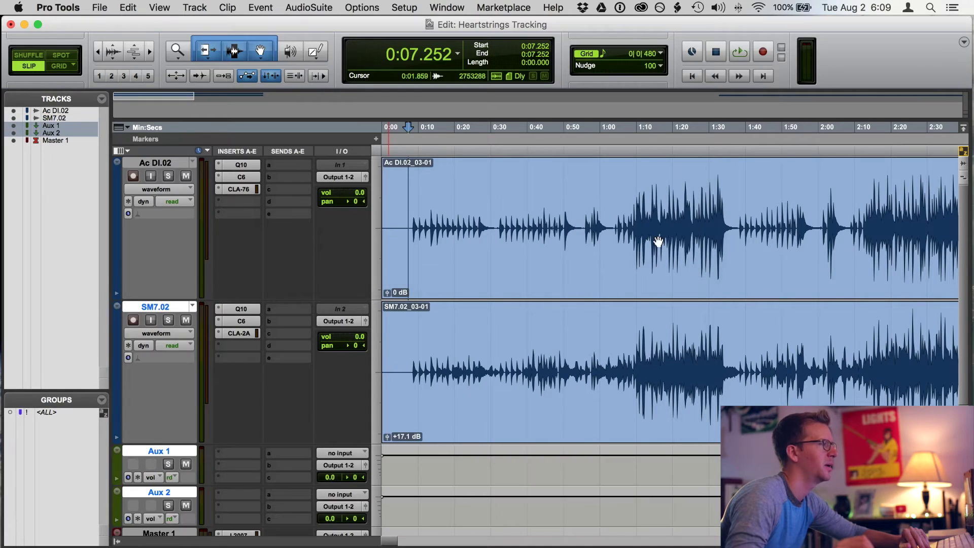
Step: Rename the Aux 1 track as Reverb and the Aux 2 track as Delay
double_click(162, 451)
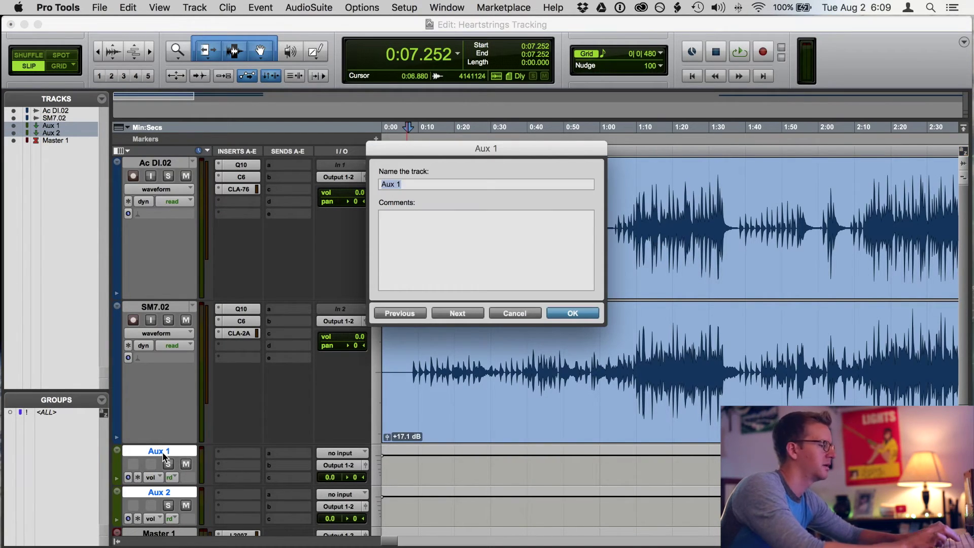
type("Reverb")
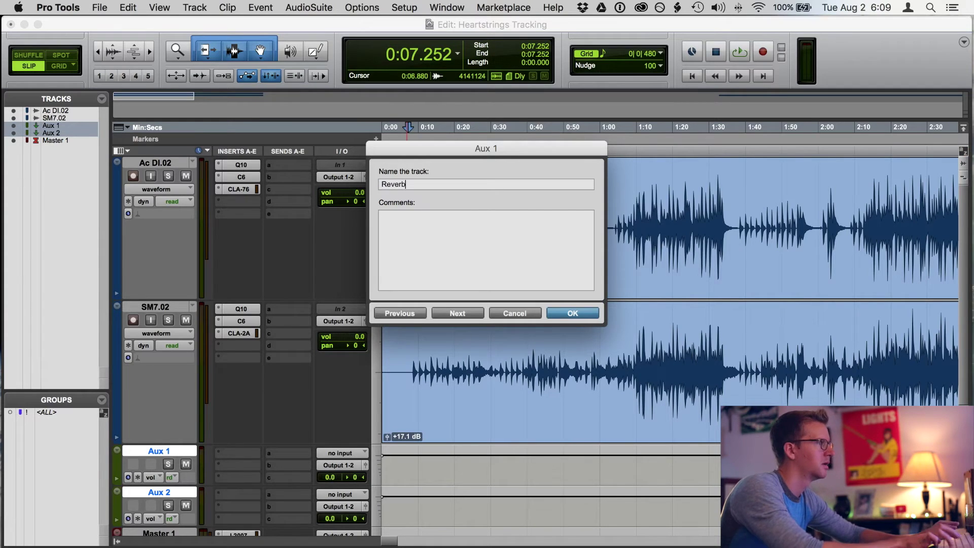
key("Return")
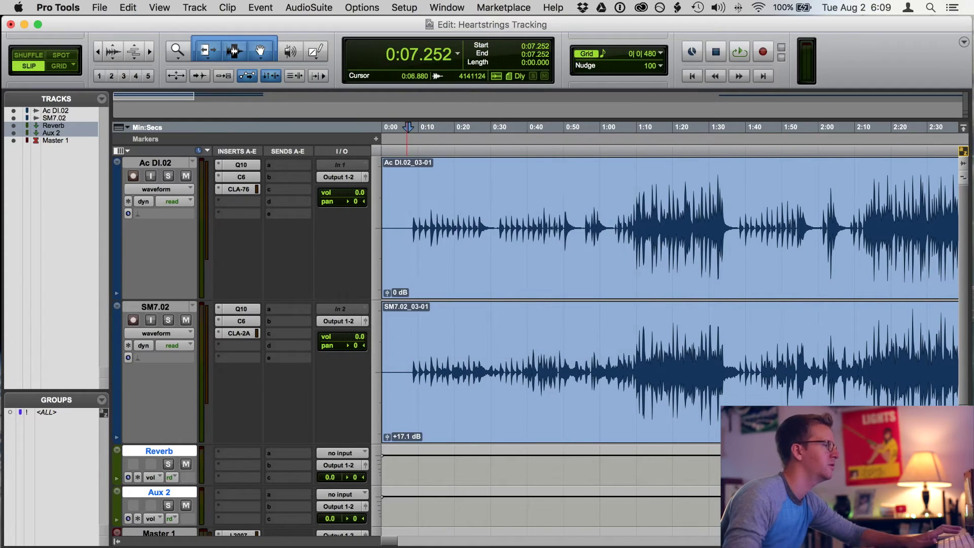
double_click(167, 492)
type("De")
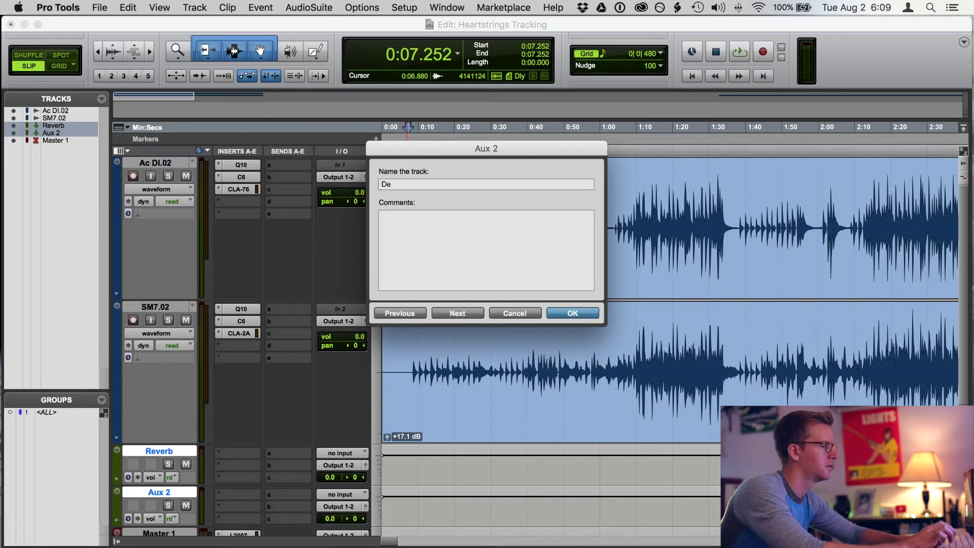
type("lay")
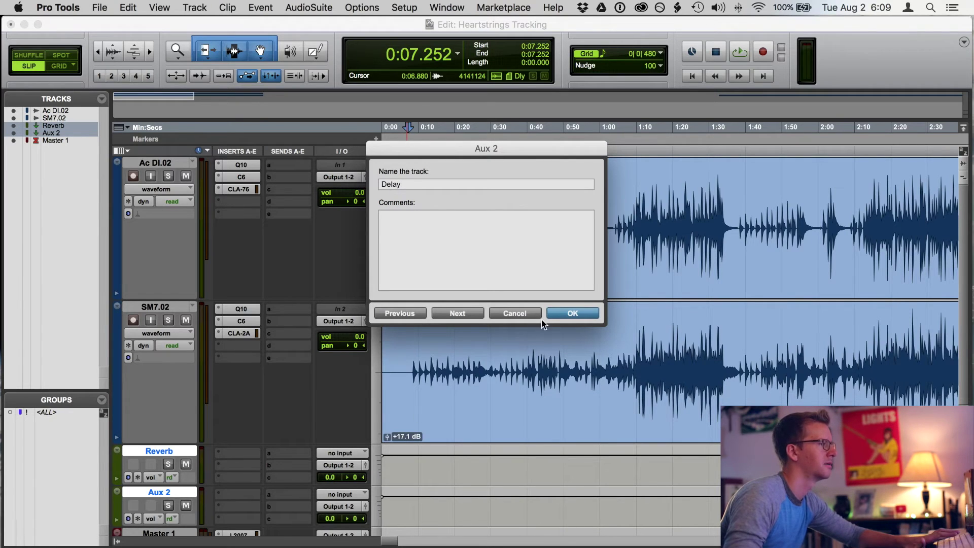
left_click(564, 315)
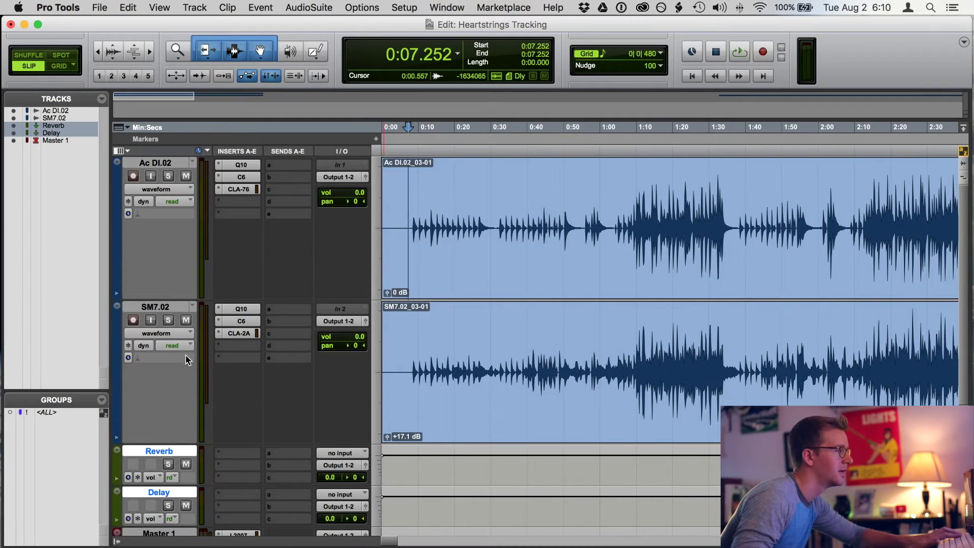
double_click(174, 452)
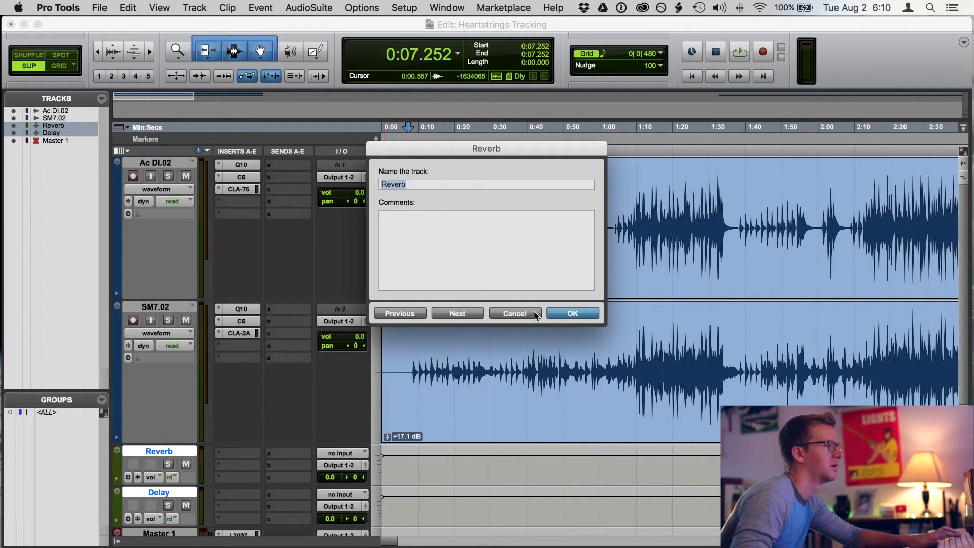
left_click(559, 315)
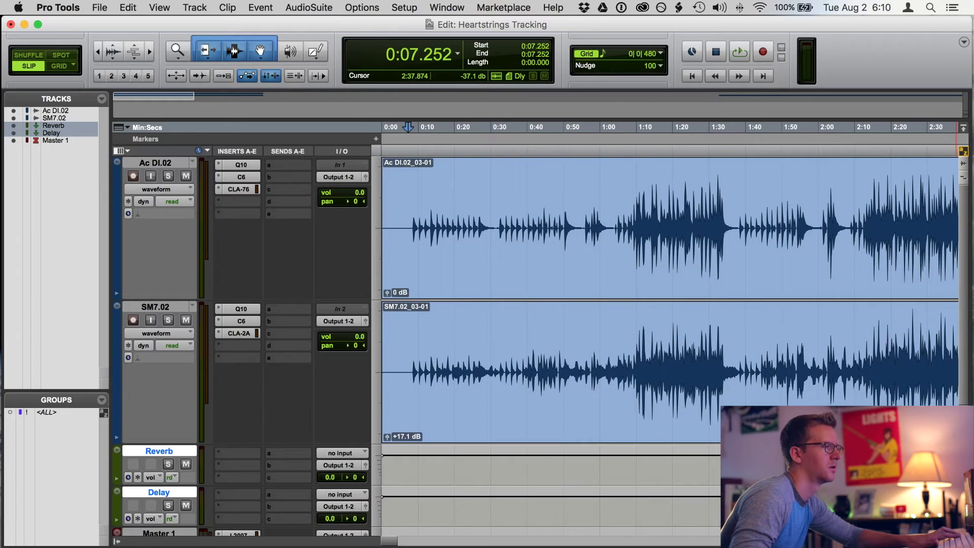
Step: Reduce the track heights and insert the mono Q4 equalizer in the Reverb track's first insert slot
left_click(964, 528)
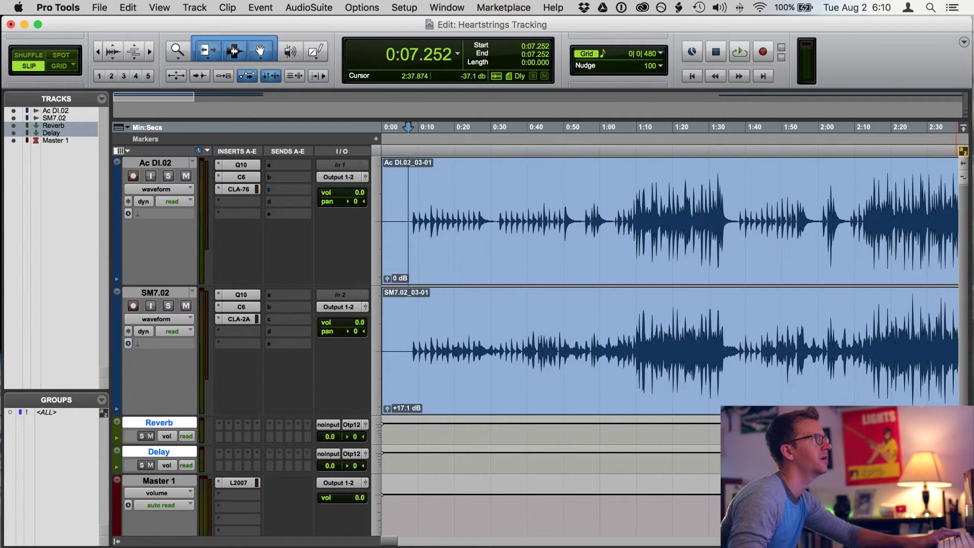
left_click(221, 440)
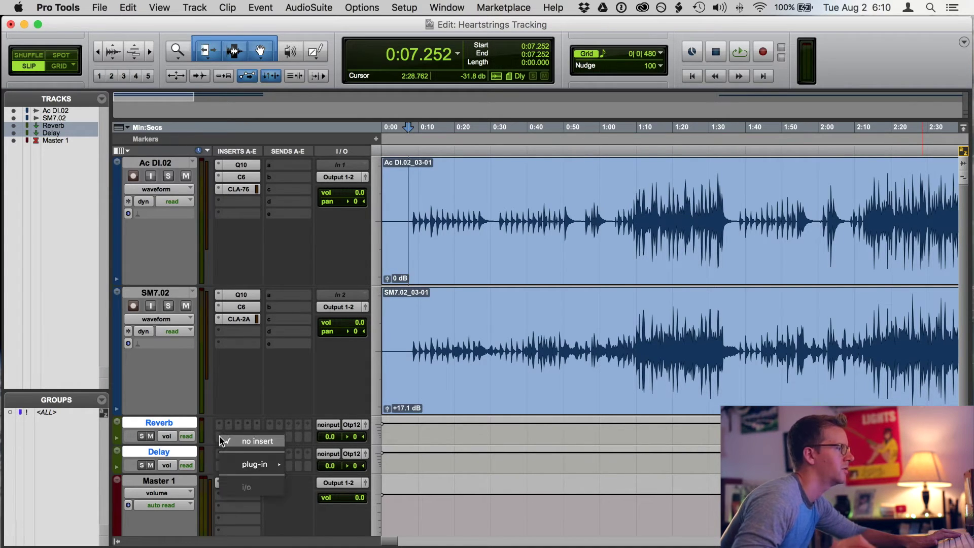
mouse_move(259, 464)
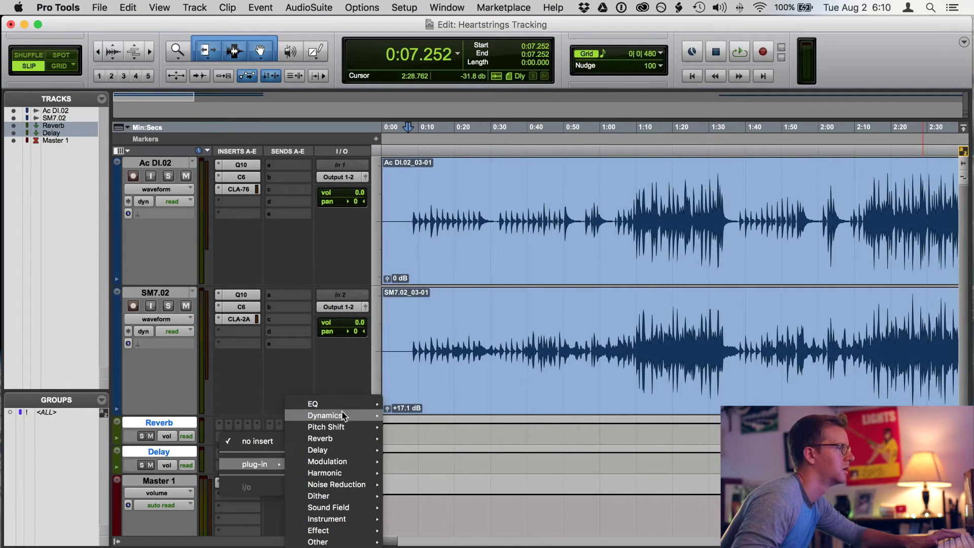
mouse_move(350, 404)
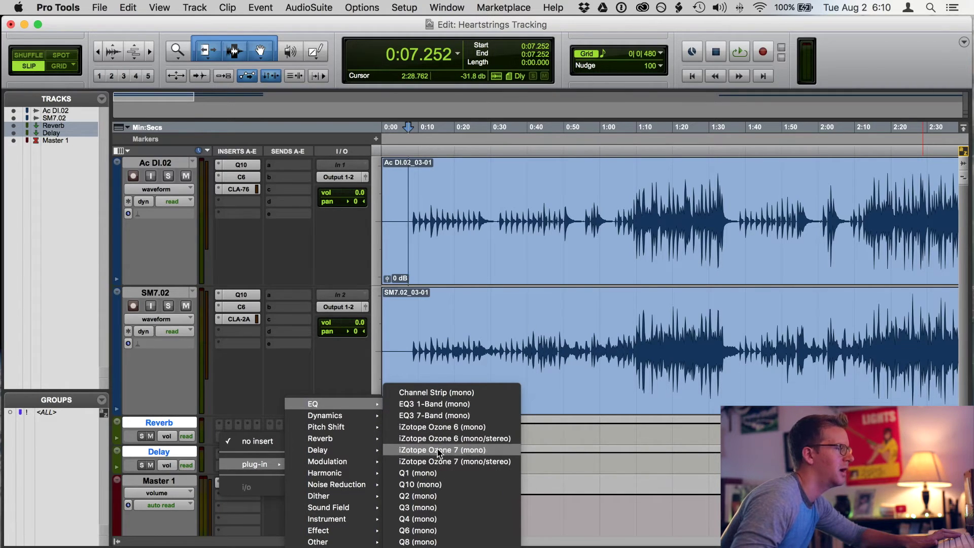
left_click(436, 516)
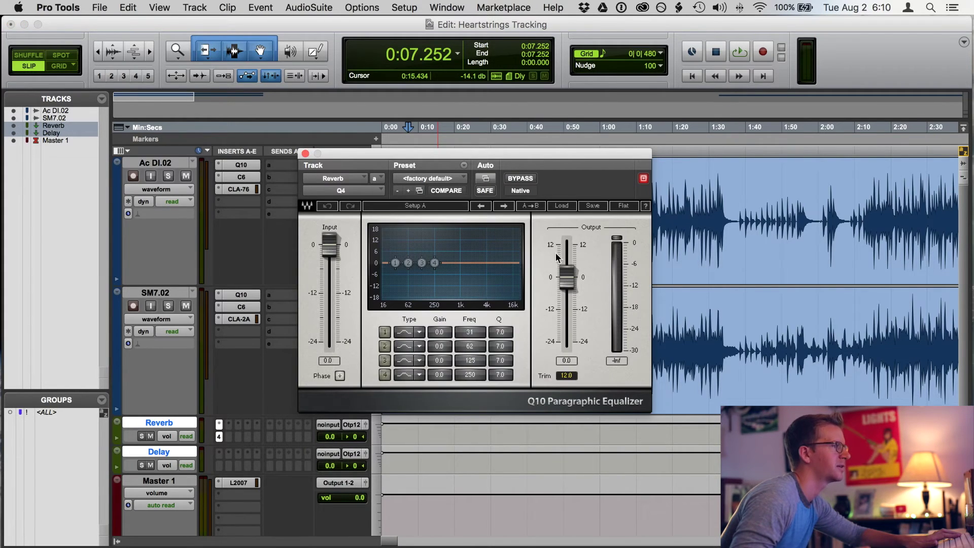
Step: Make Q4 band 1 a high-pass filter at about 329 Hz with 2.2 gain, and copy the equalizer to the Delay track's first insert slot
left_click(568, 207)
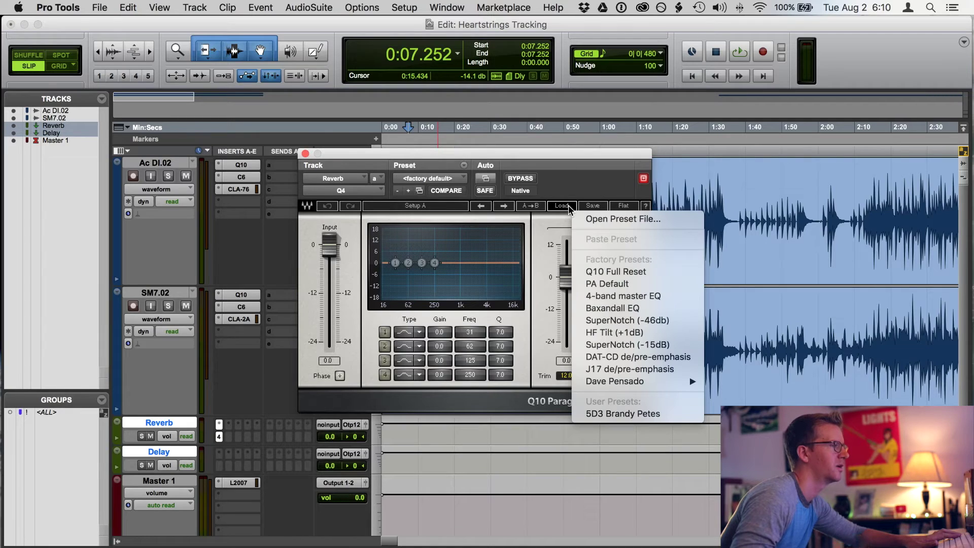
left_click(568, 207)
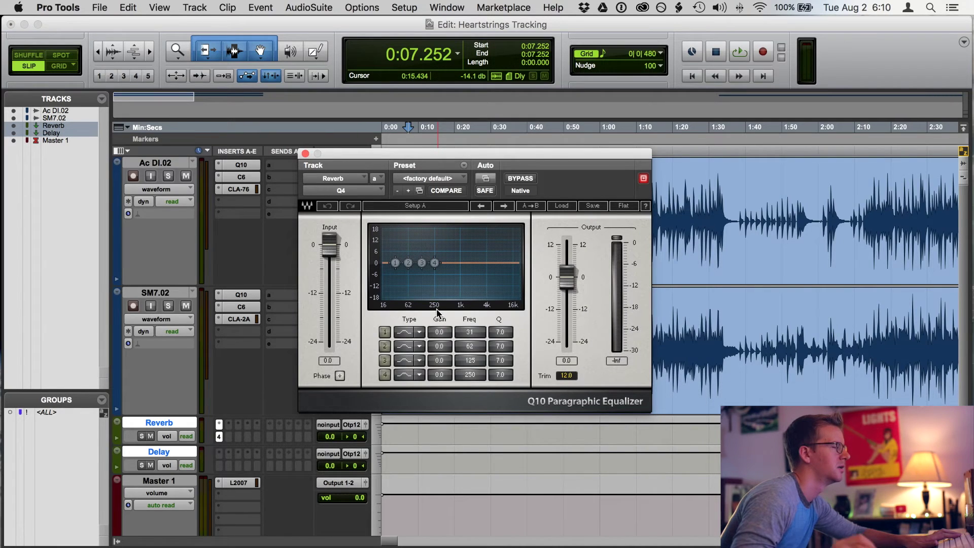
left_click(409, 334)
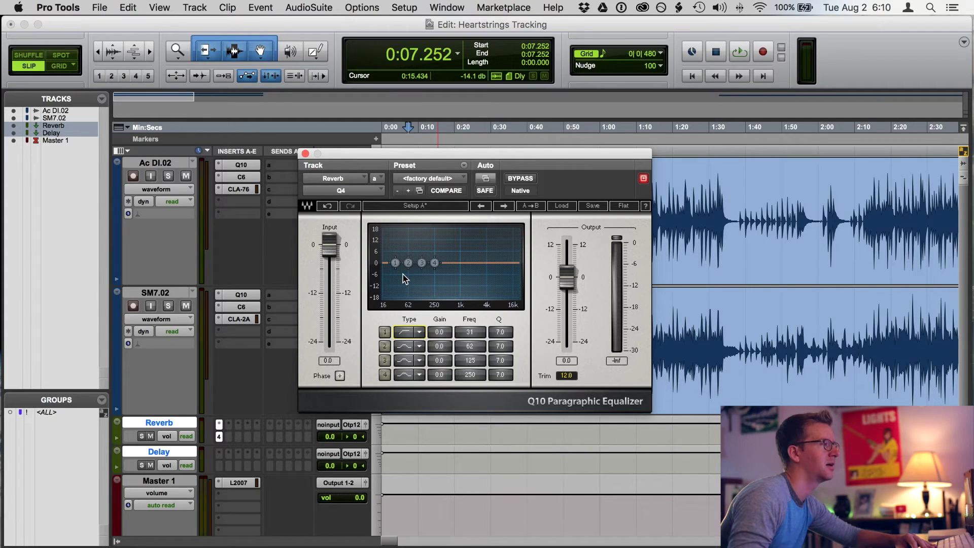
left_click_drag(396, 262, 440, 257)
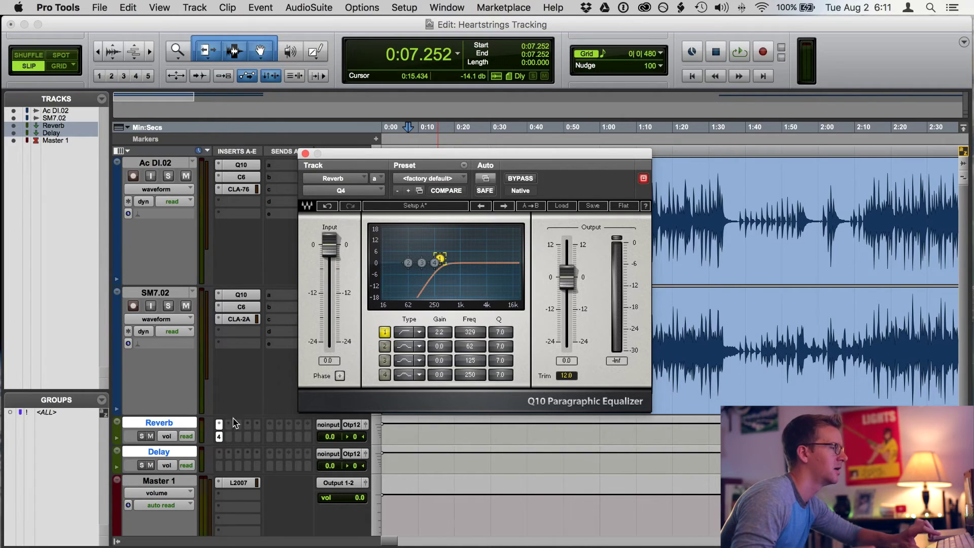
left_click_drag(219, 437, 218, 467)
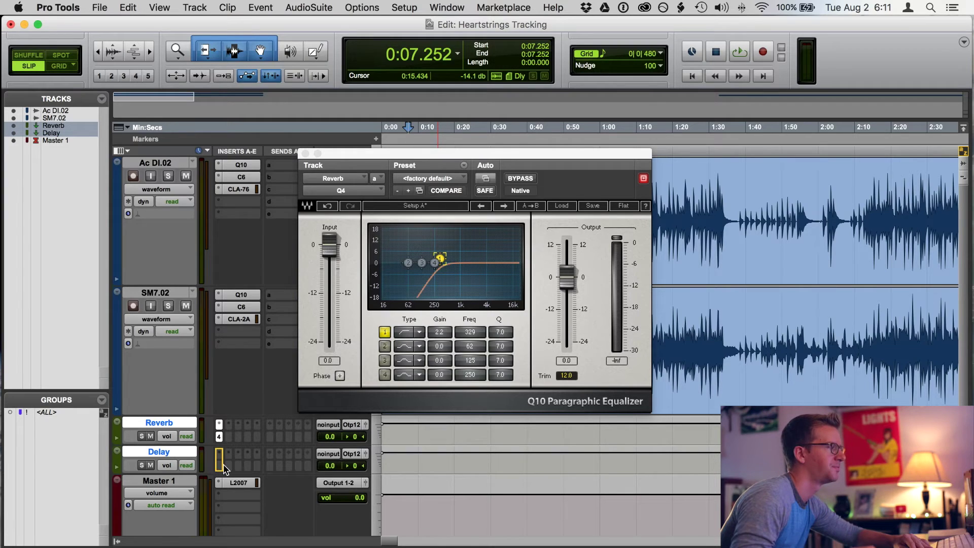
left_click(303, 152)
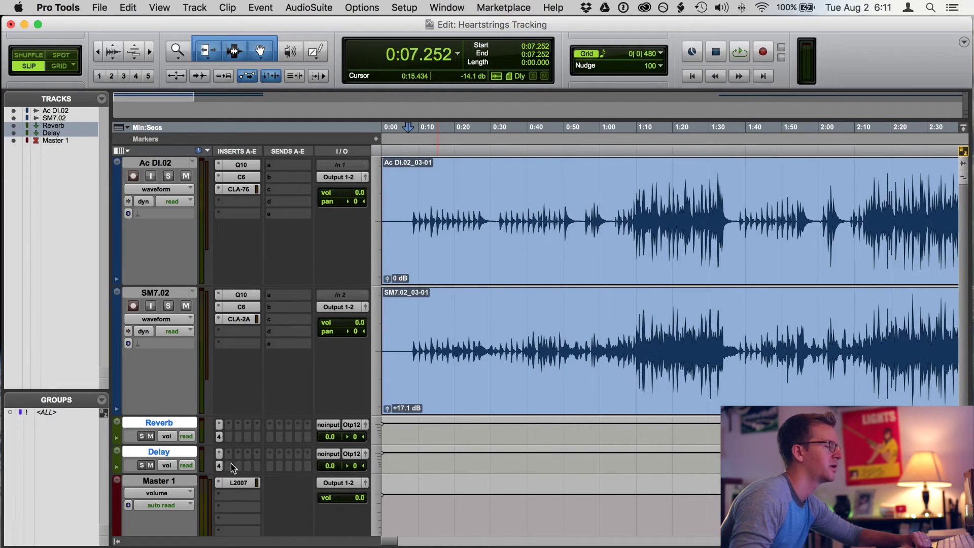
Step: Insert the mono IR1 reverb in the Reverb track's second insert slot and move its window up off the aux tracks
left_click(231, 440)
mouse_move(269, 464)
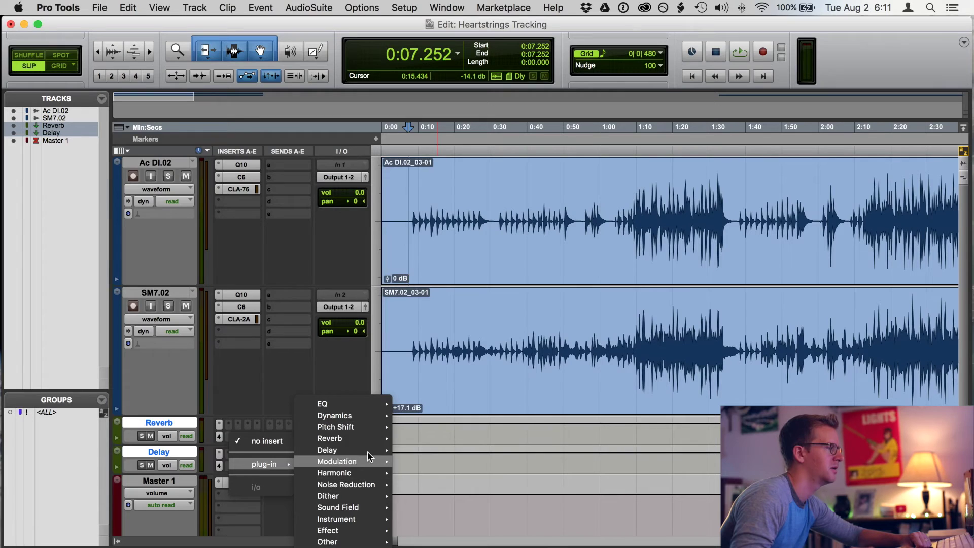
mouse_move(377, 439)
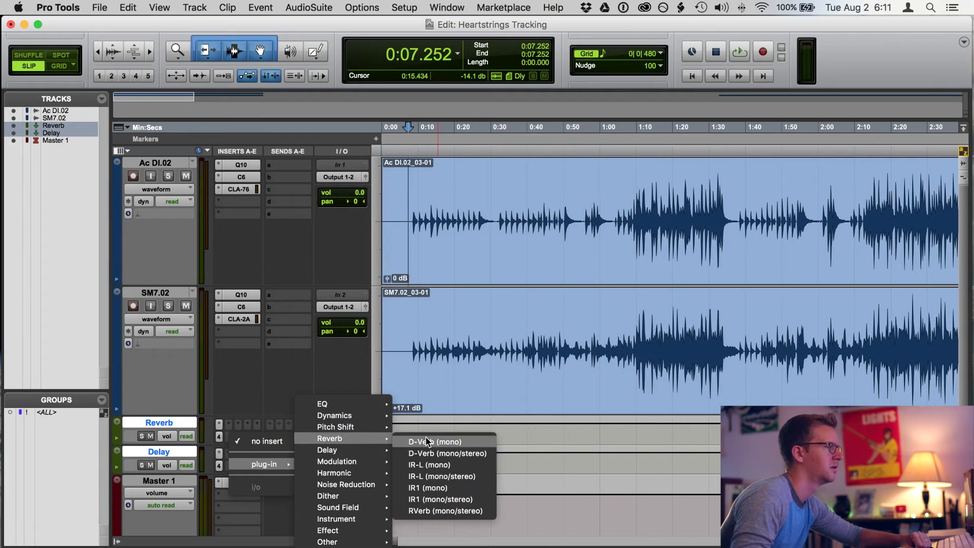
left_click(455, 488)
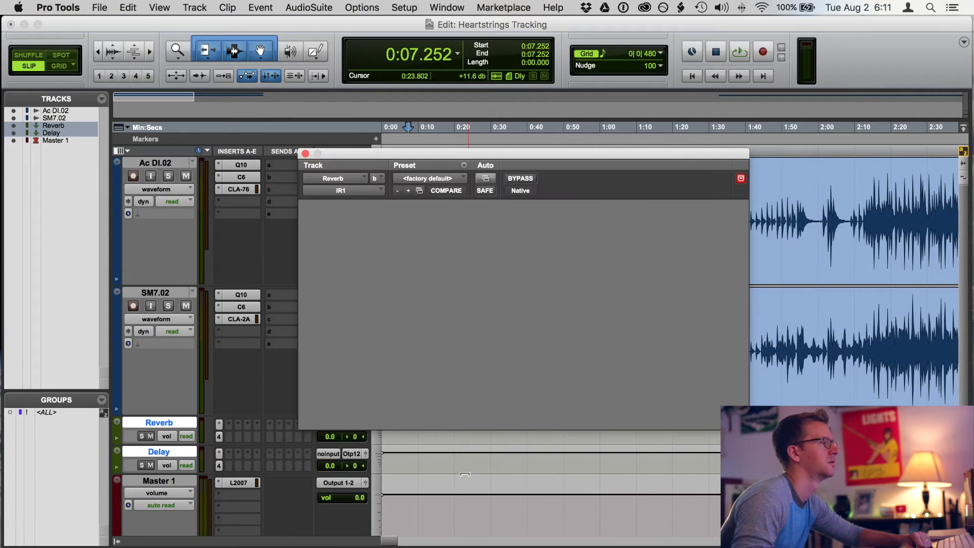
left_click_drag(511, 157, 457, 82)
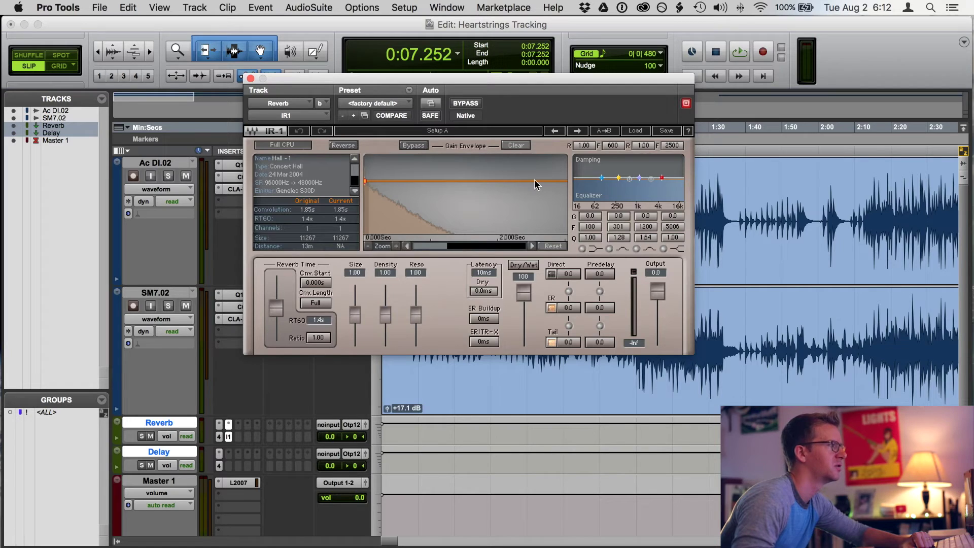
Step: Import the impulse response "2 Plates 09 Gold Plate Quad.wav" into IR1 from the Samplicity M7 Main - 03 folder in IRs
left_click(633, 133)
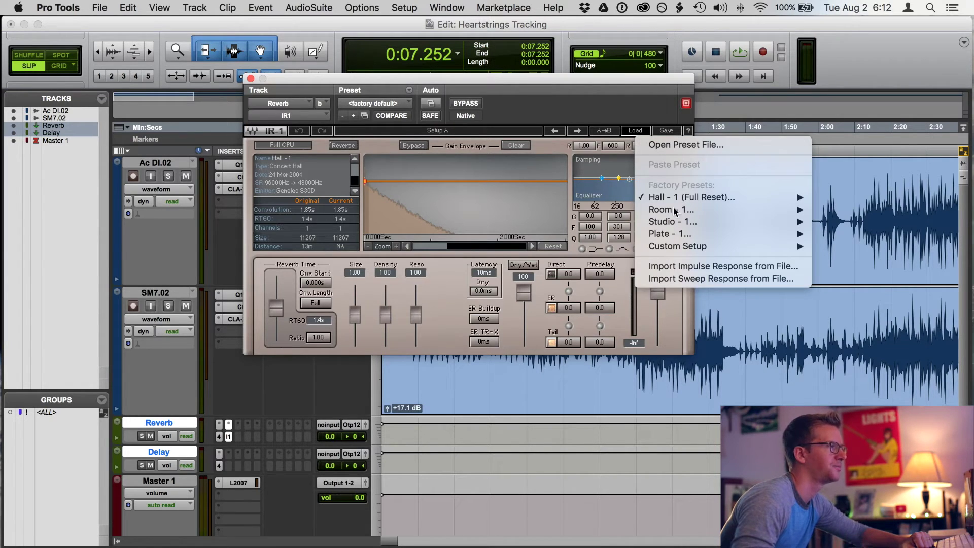
left_click(710, 267)
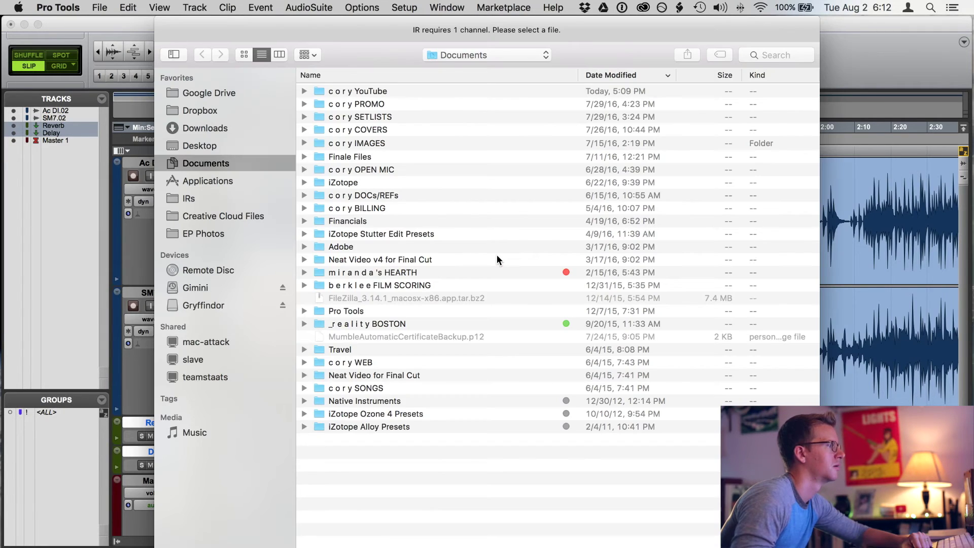
left_click(191, 199)
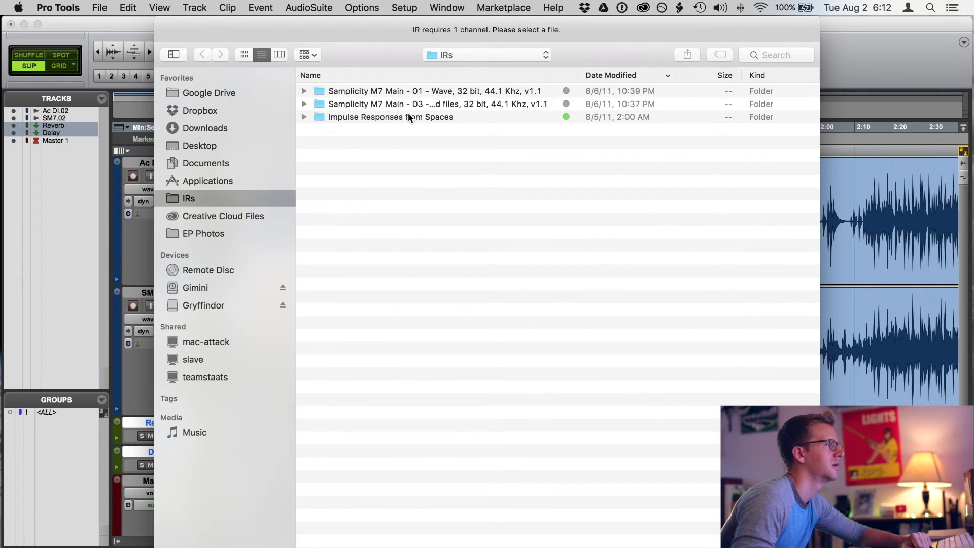
left_click(440, 105)
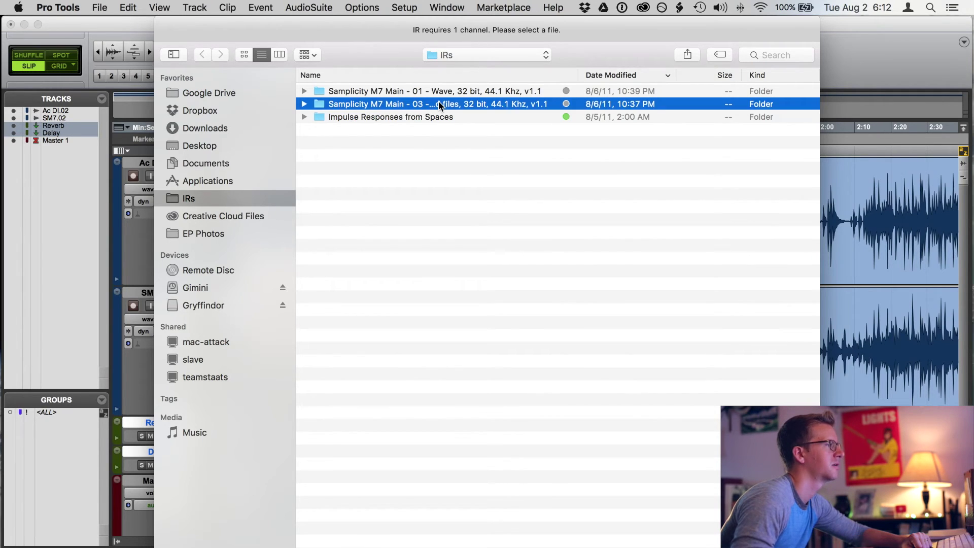
double_click(439, 105)
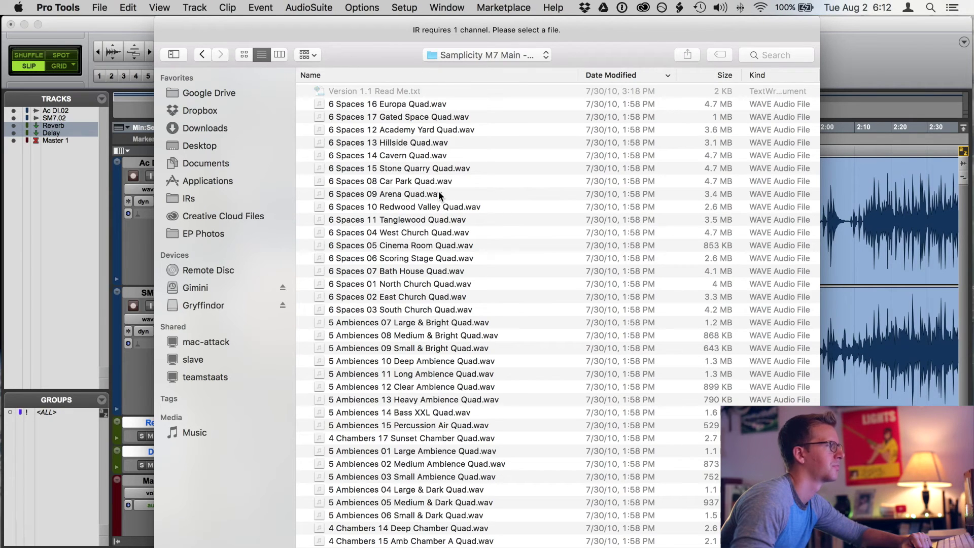
left_click(487, 77)
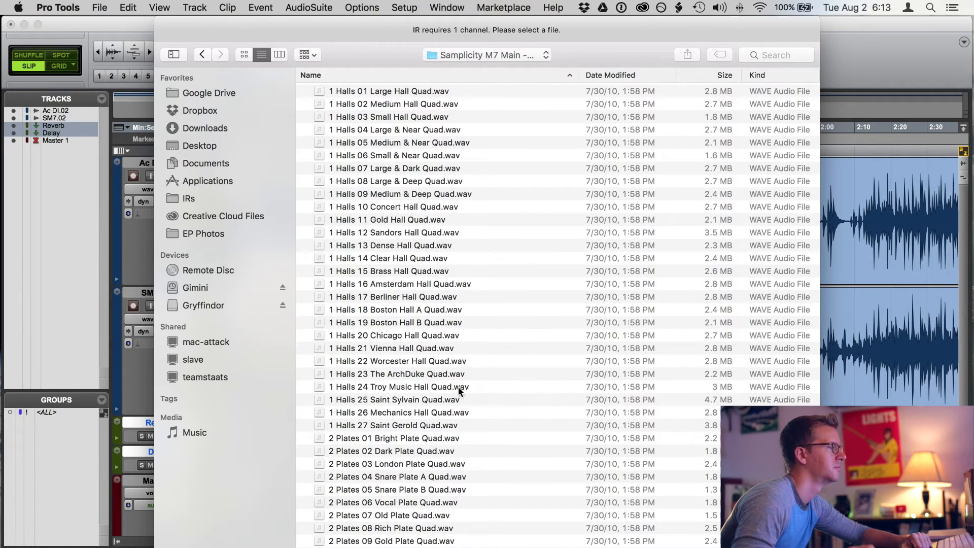
scroll(429, 514, "down", 2)
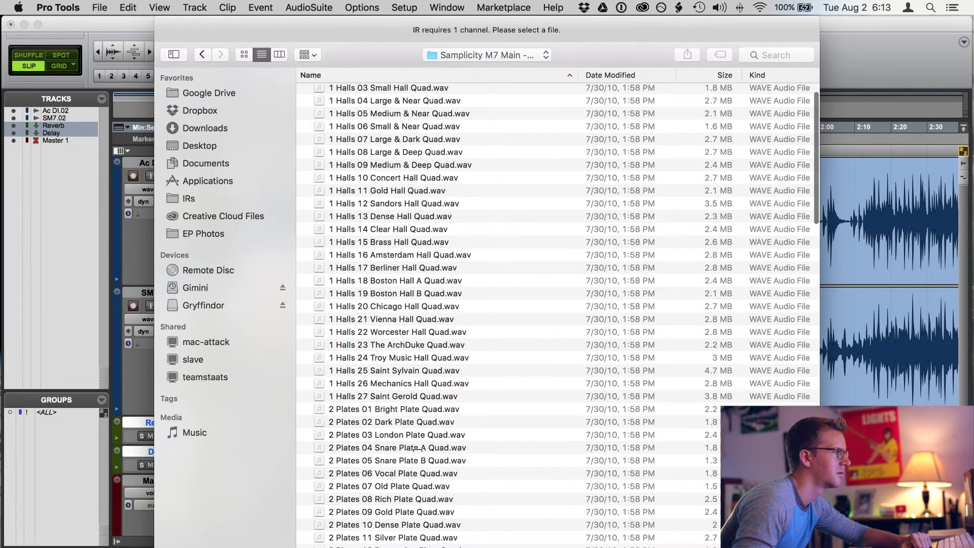
left_click(406, 512)
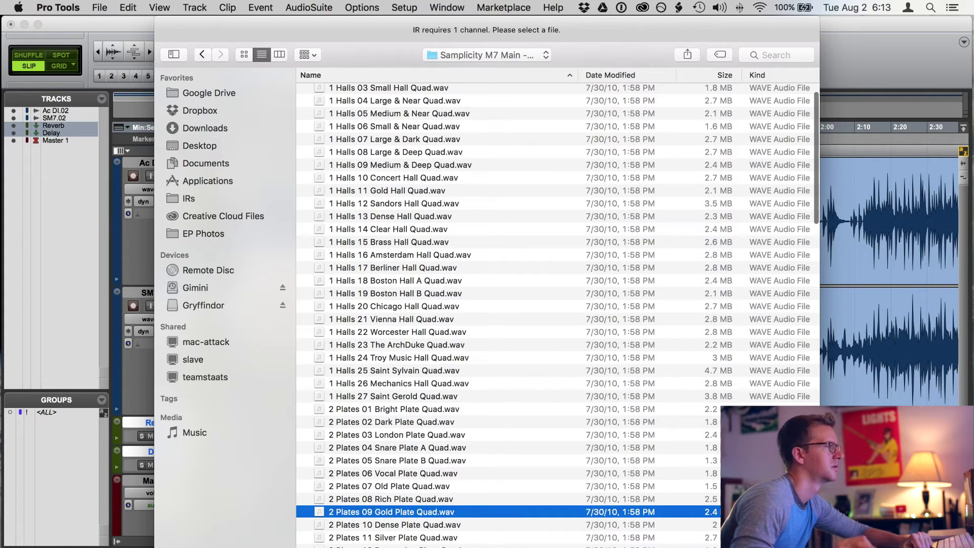
key("Return")
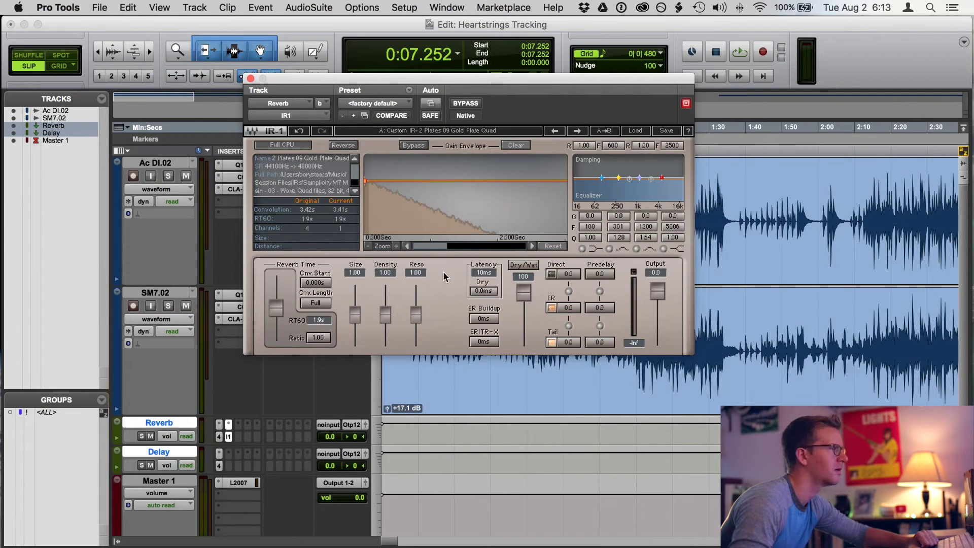
Step: Move the IR1 window clear of the I/O column and set the Reverb track's input to Bus 1 (Mono)
left_click_drag(474, 79, 638, 45)
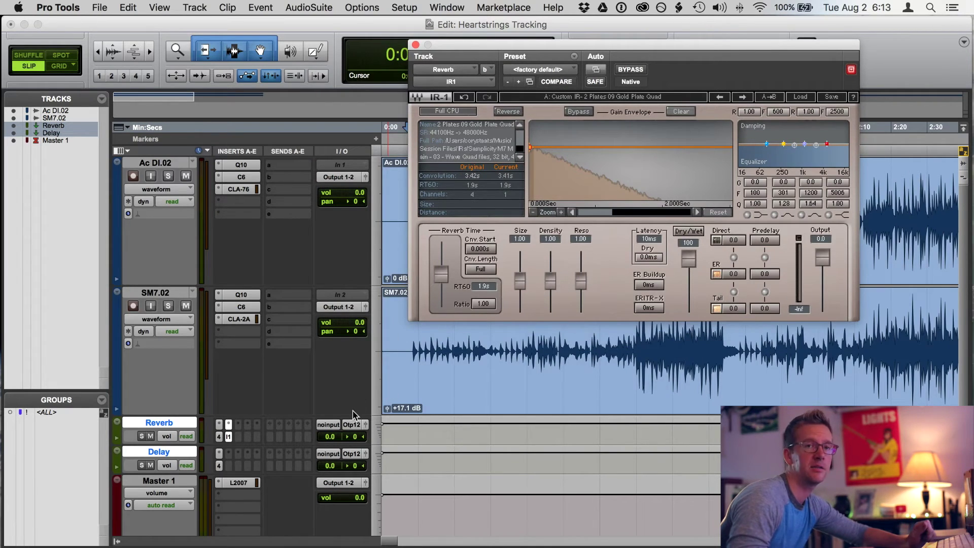
left_click(329, 428)
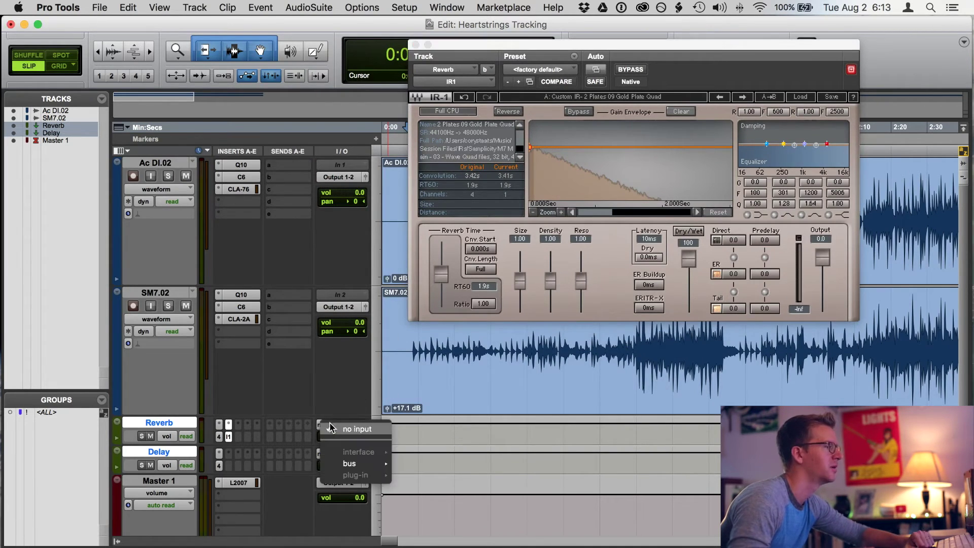
mouse_move(363, 468)
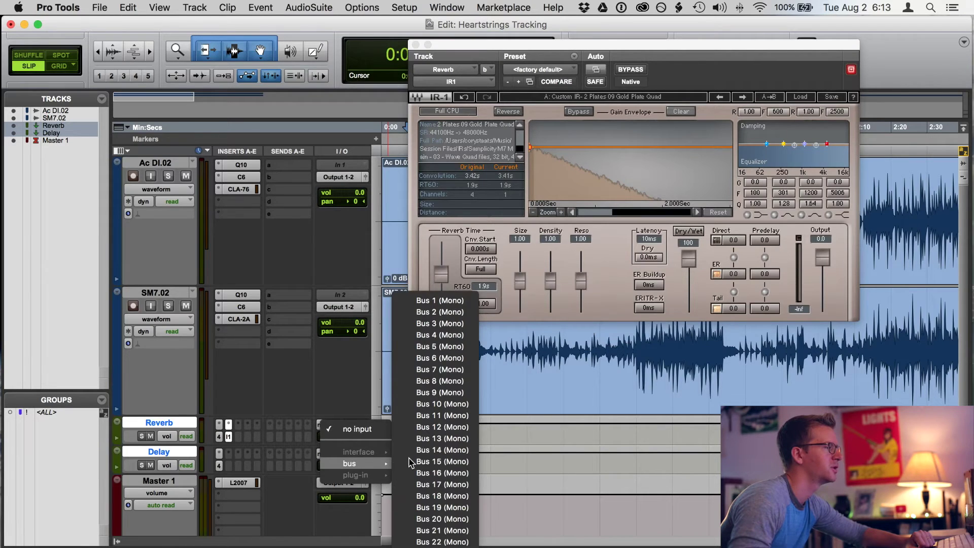
left_click(441, 303)
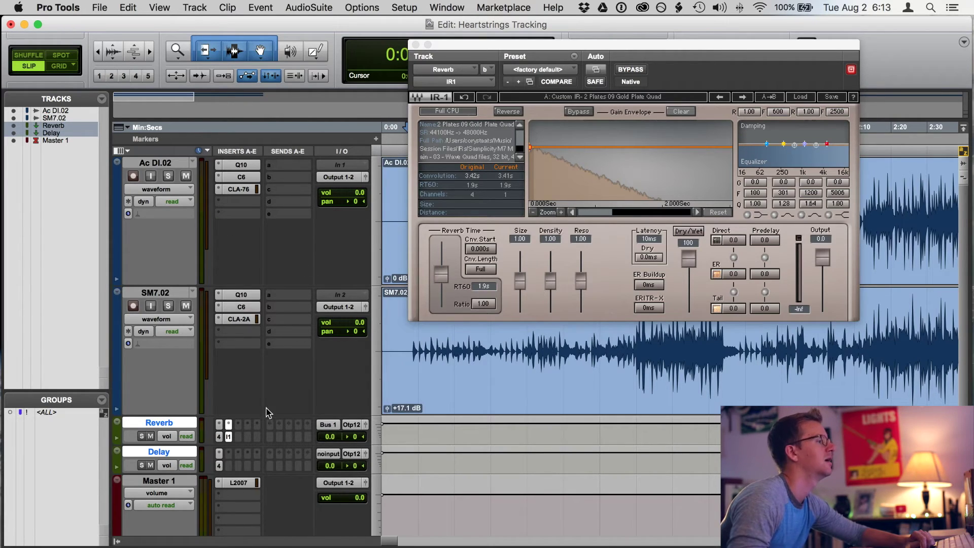
Step: Assign send a of the SM7.02 track to Bus 1 and move the send fader window up
left_click(279, 299)
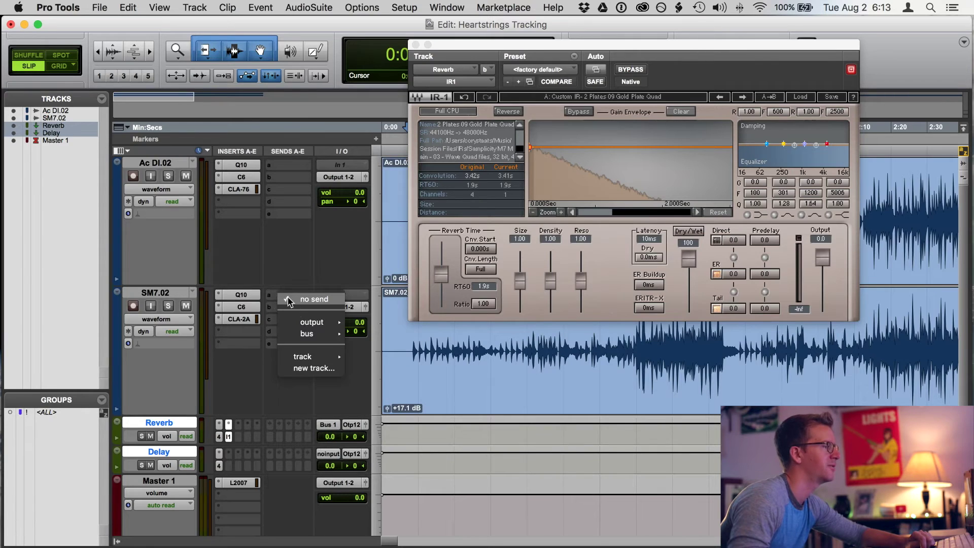
mouse_move(325, 335)
left_click(415, 172)
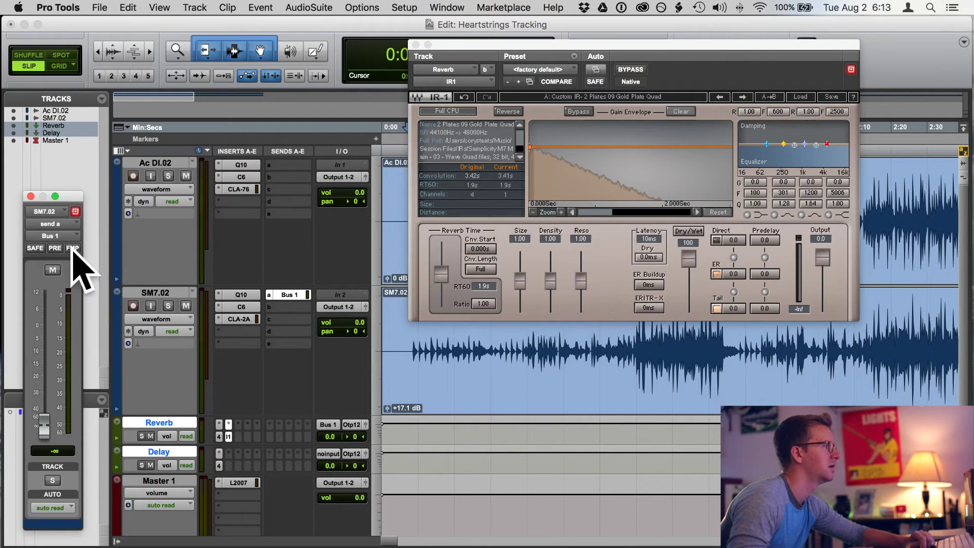
left_click_drag(75, 199, 77, 161)
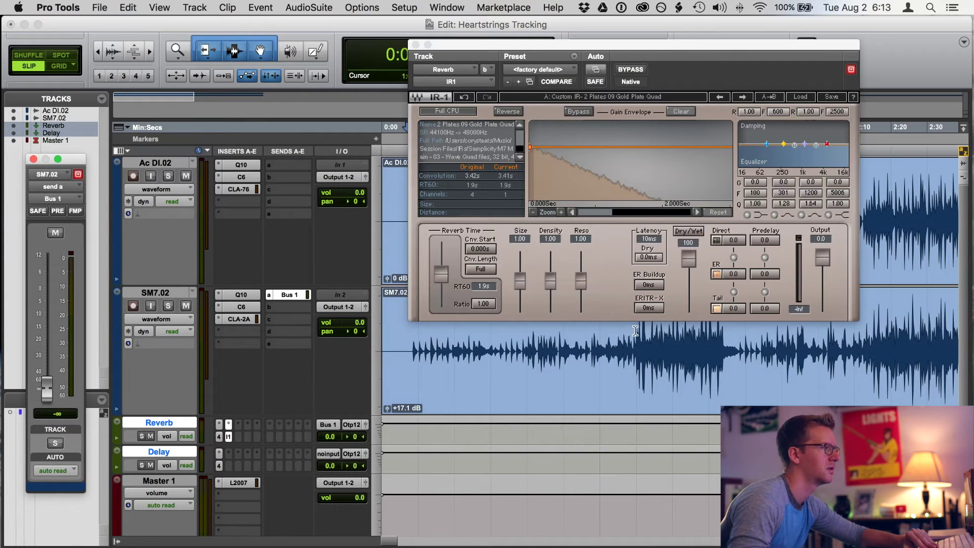
Step: Play the song from the early verse and raise the SM7.02 reverb send level to about -29.3 dB
left_click(525, 337)
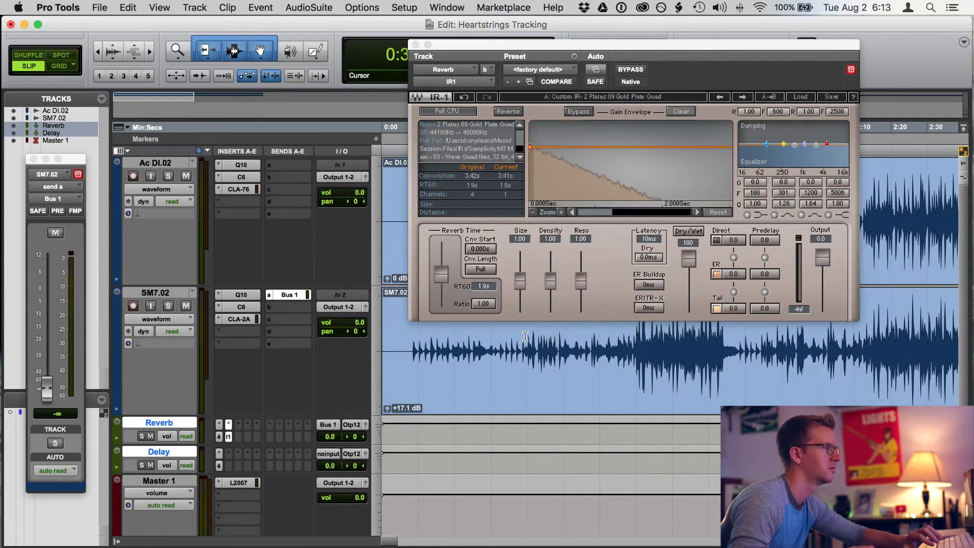
key("space")
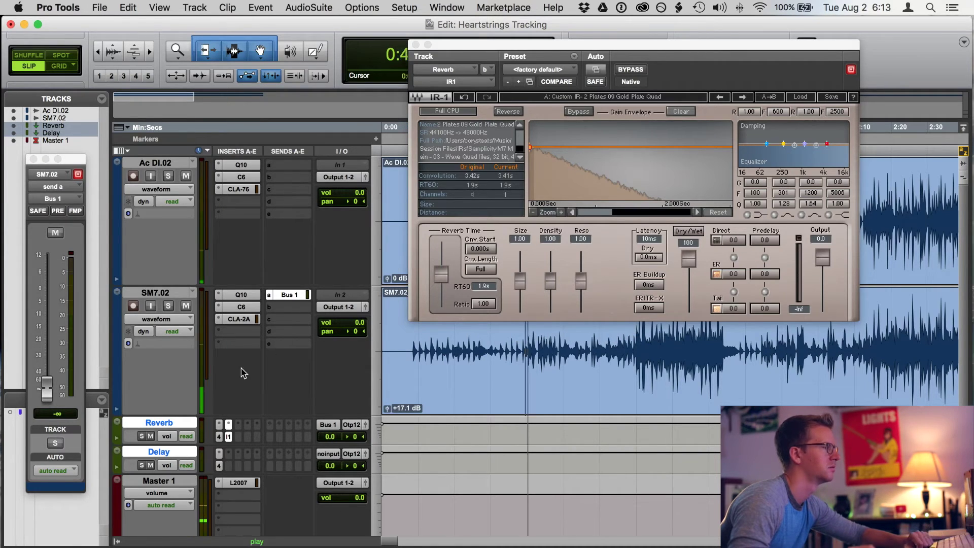
left_click_drag(47, 392, 49, 349)
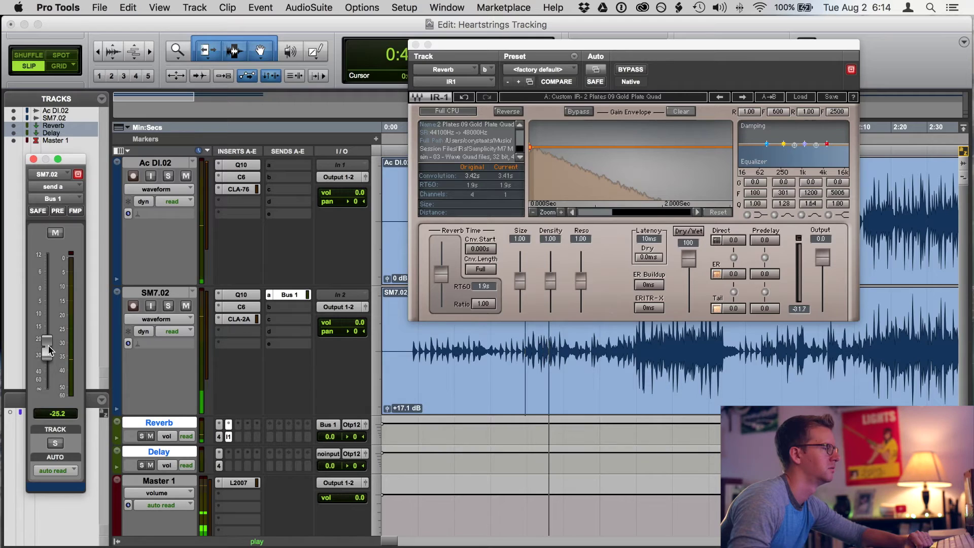
left_click_drag(49, 349, 50, 353)
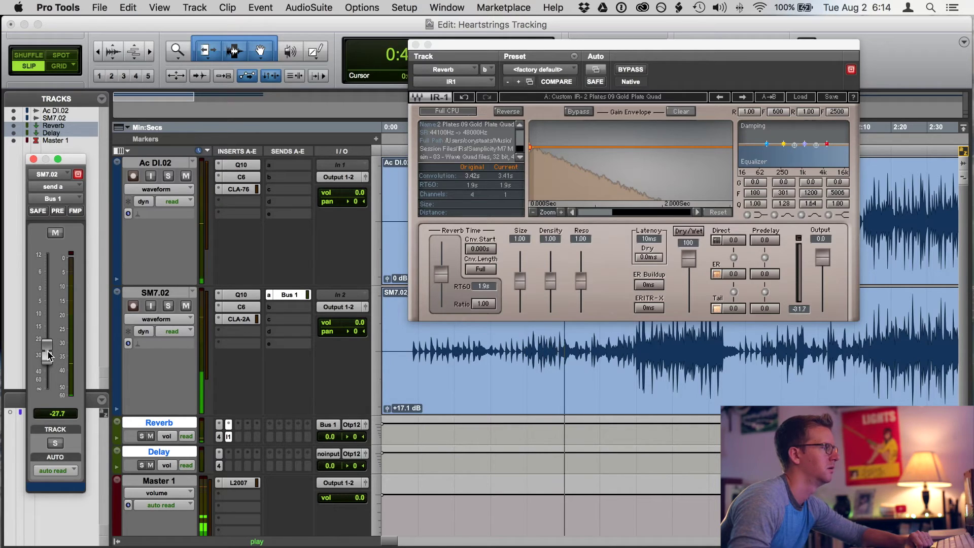
left_click_drag(48, 353, 49, 358)
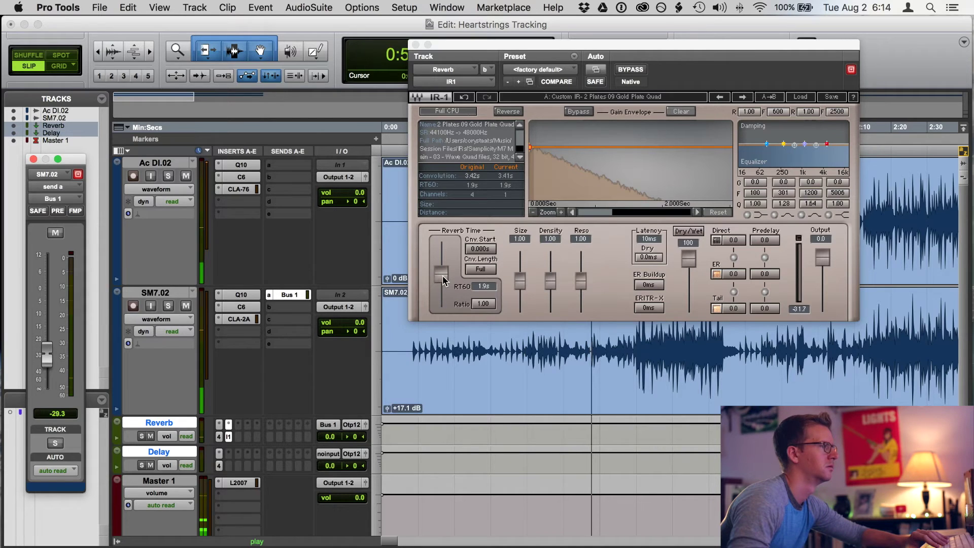
Step: Shorten the IR1 reverb time to a ratio of 0.79, giving an RT60 of 1.5 s
left_click_drag(442, 275, 443, 276)
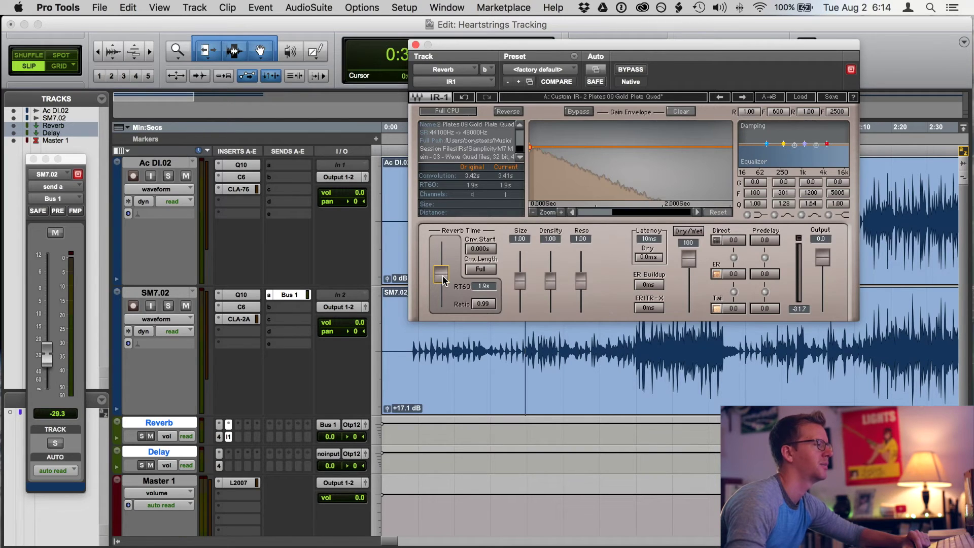
left_click_drag(440, 274, 441, 279)
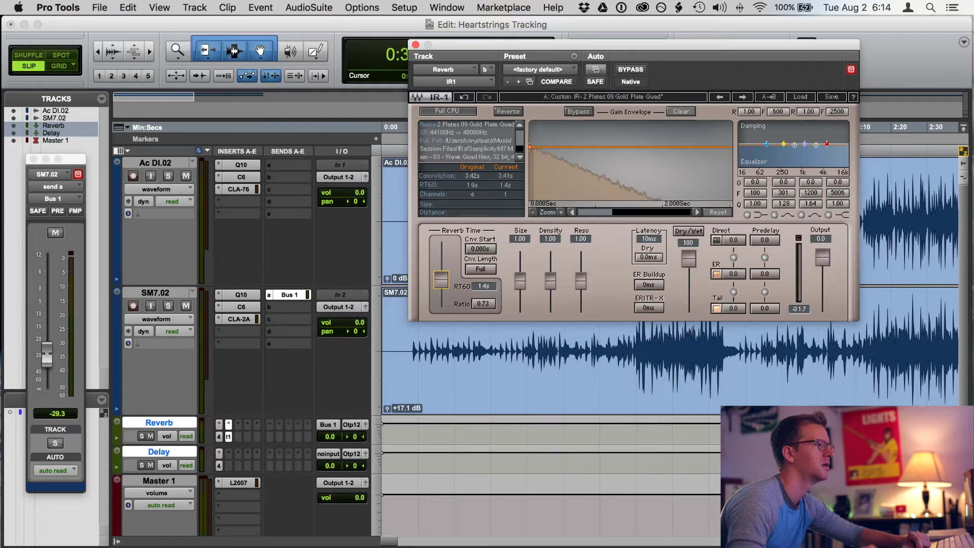
left_click_drag(441, 278, 440, 277)
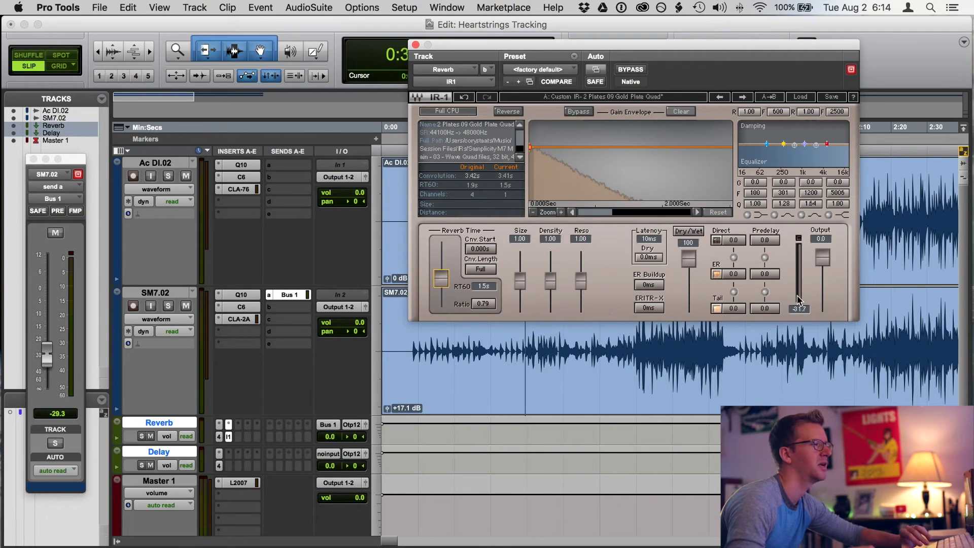
Step: During playback, lower IR1's Tail level to -3.0 and set its low damping point to ratio 0.80 at about 908 Hz
key("space")
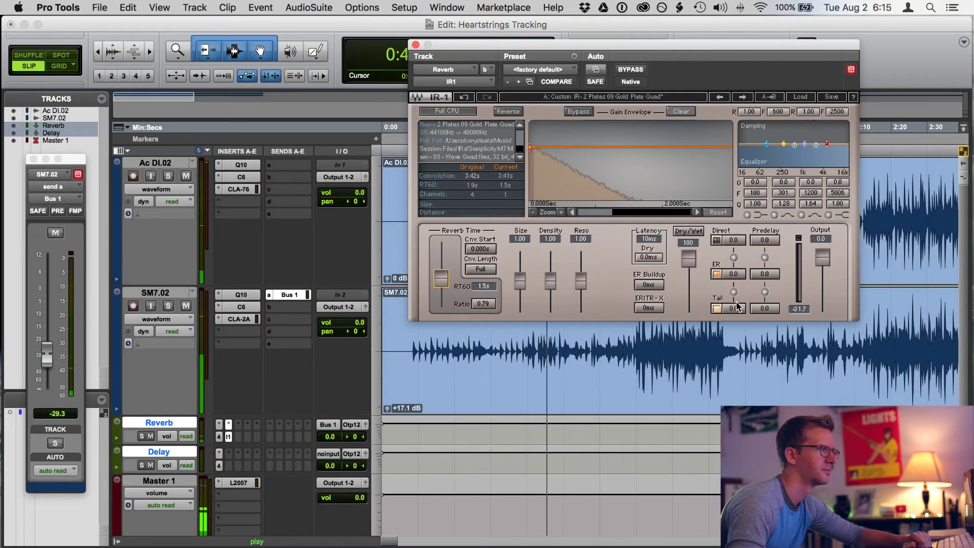
left_click_drag(739, 309, 738, 323)
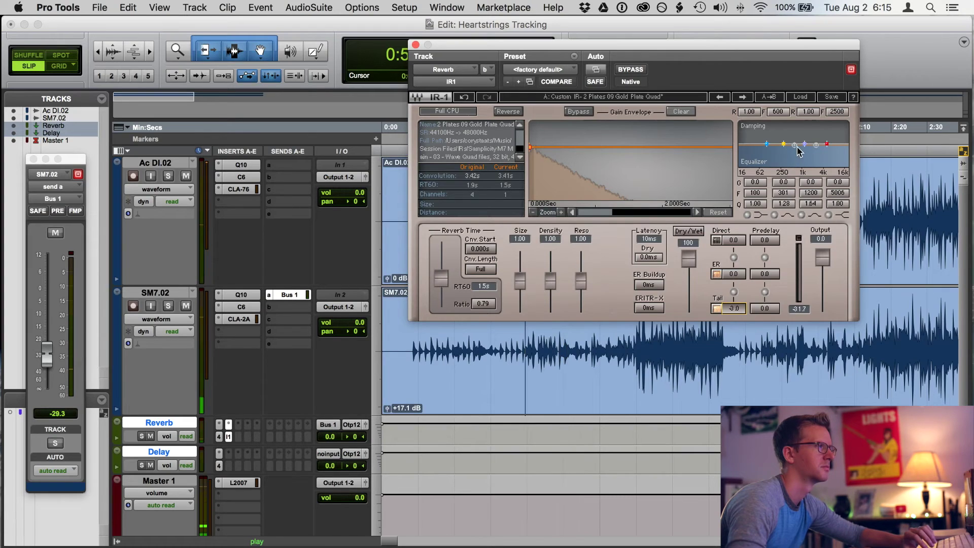
left_click_drag(796, 145, 801, 151)
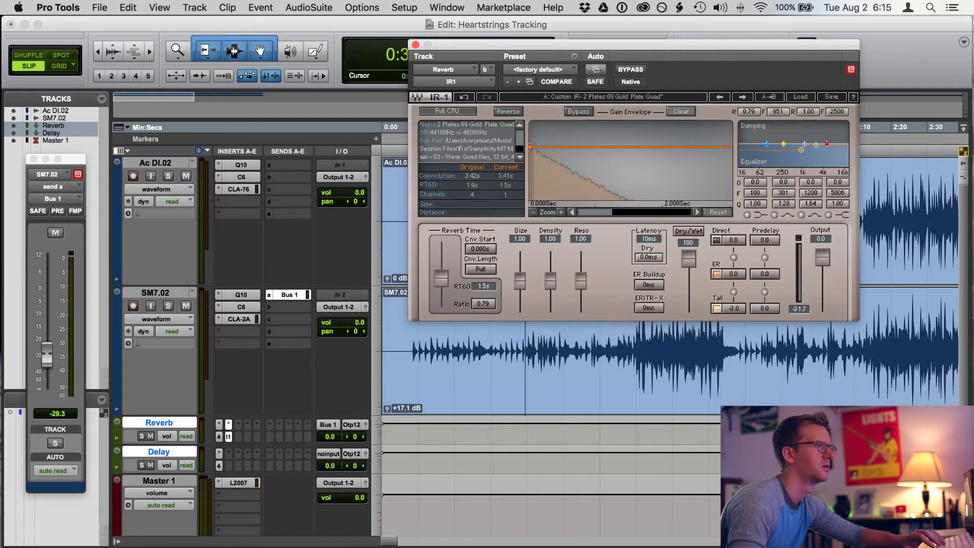
left_click_drag(801, 150, 800, 150)
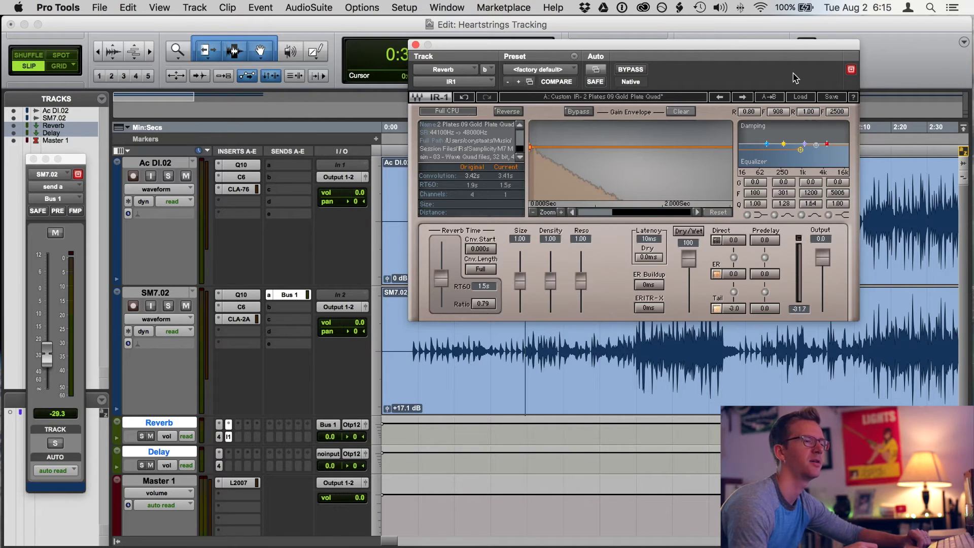
Step: Audition the adjusted reverb in the early verse and in the louder section at about 3:17, moving the IR1 window off the waveform
key("space")
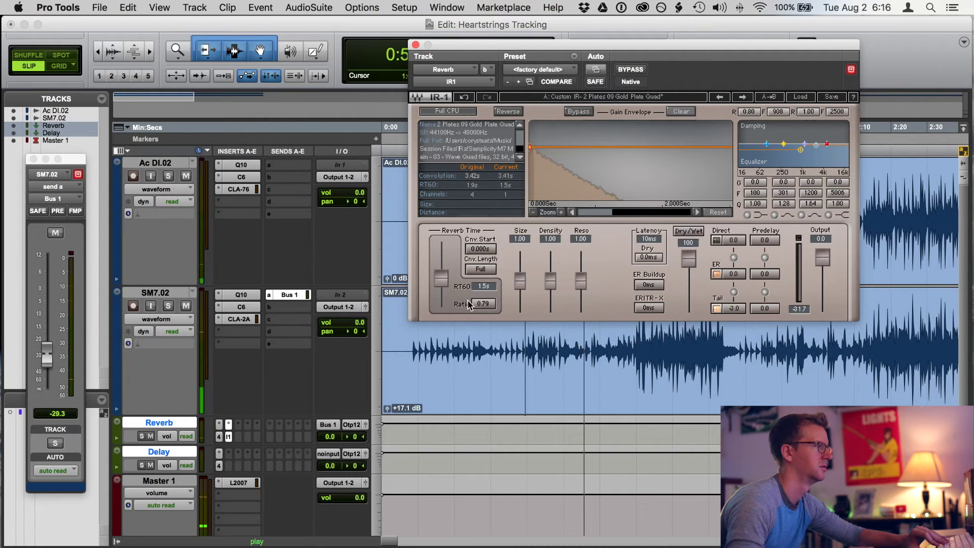
key("space")
scroll(852, 353, "right", 10)
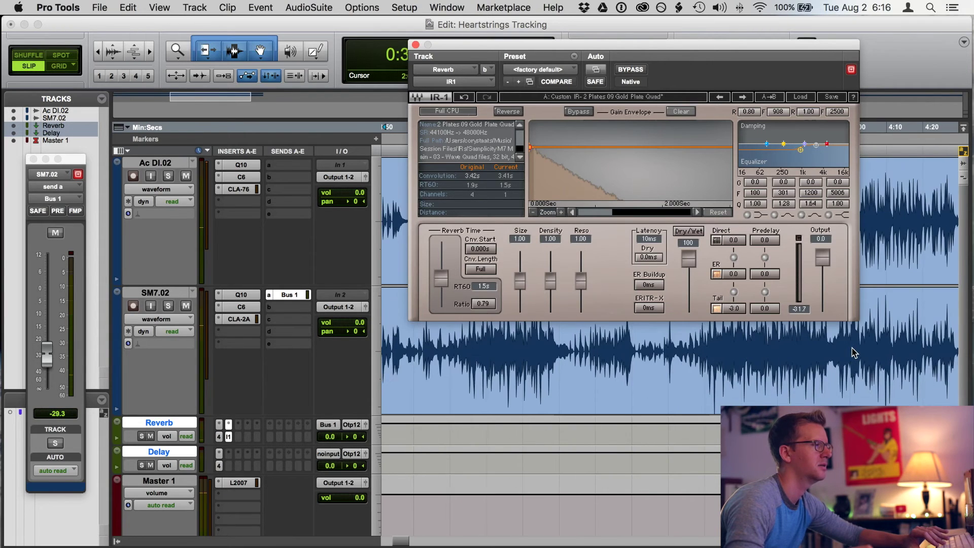
left_click_drag(708, 44, 493, 20)
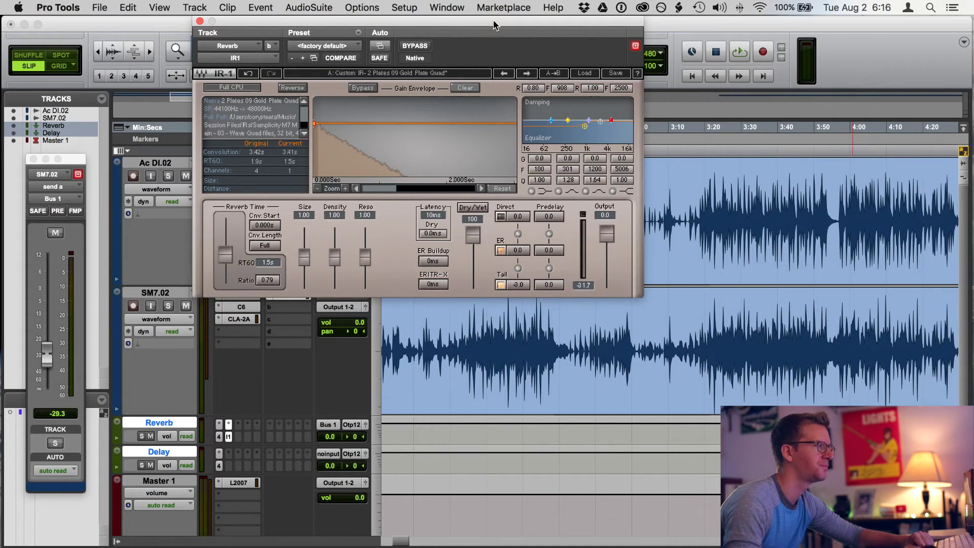
left_click(707, 332)
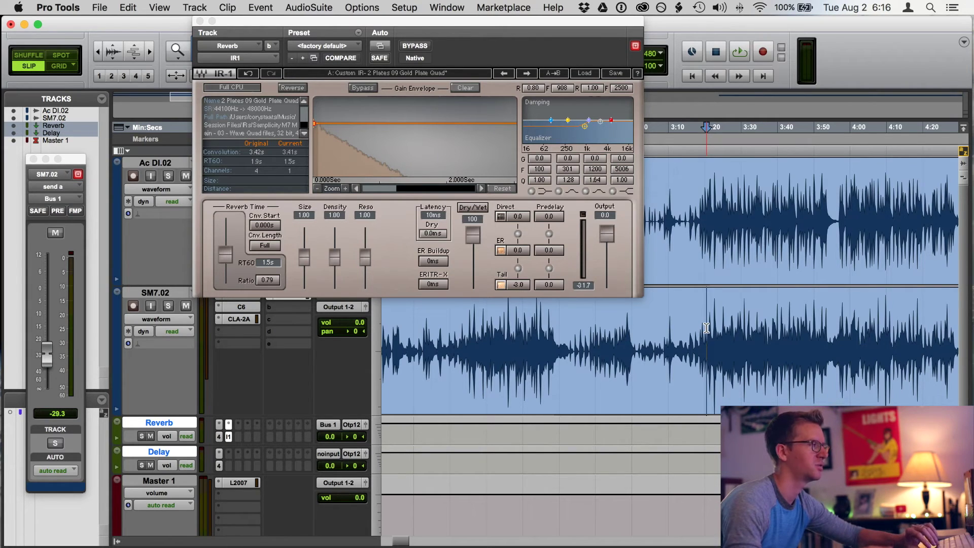
key("space")
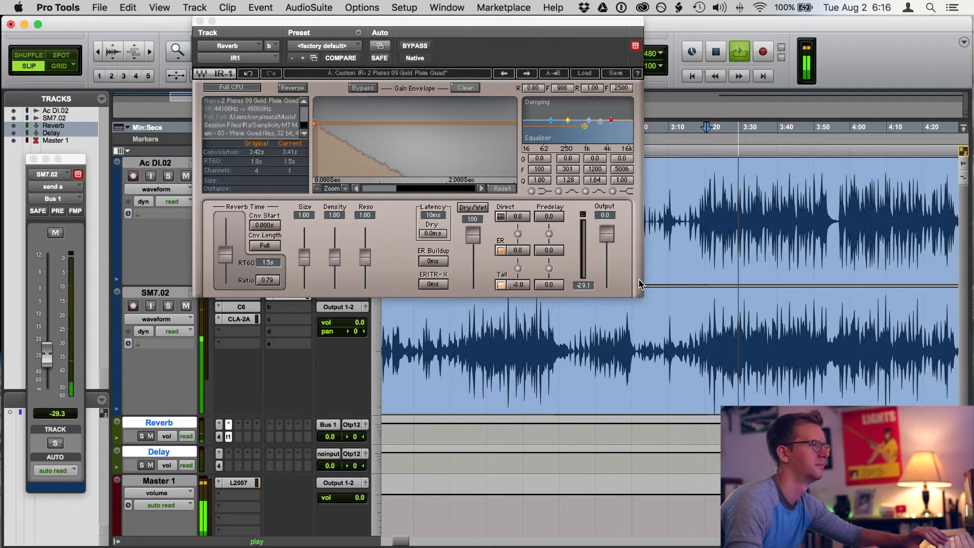
key("space")
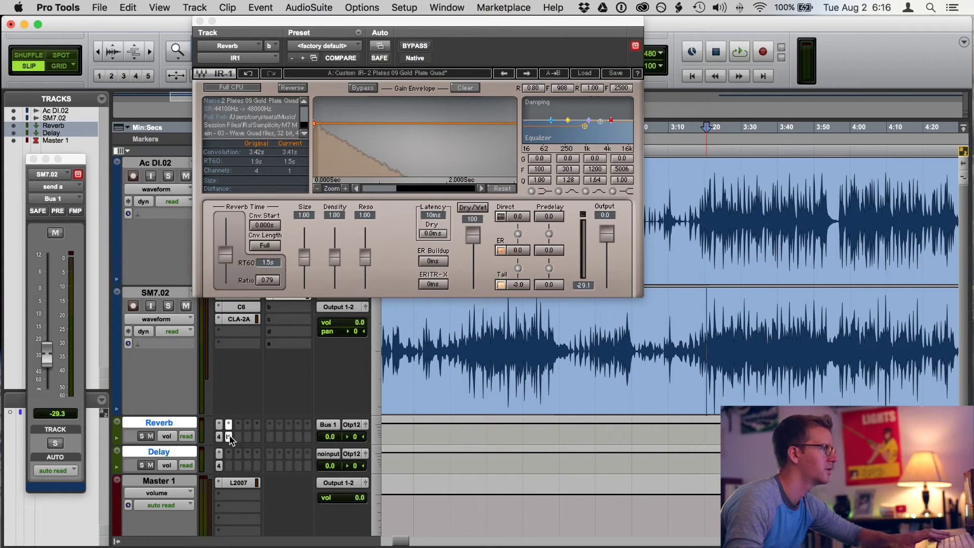
Step: Copy the Reverb track's IR1 to the Delay track's third insert slot and load H-Delay (mono) in the second slot
left_click_drag(229, 437, 240, 473)
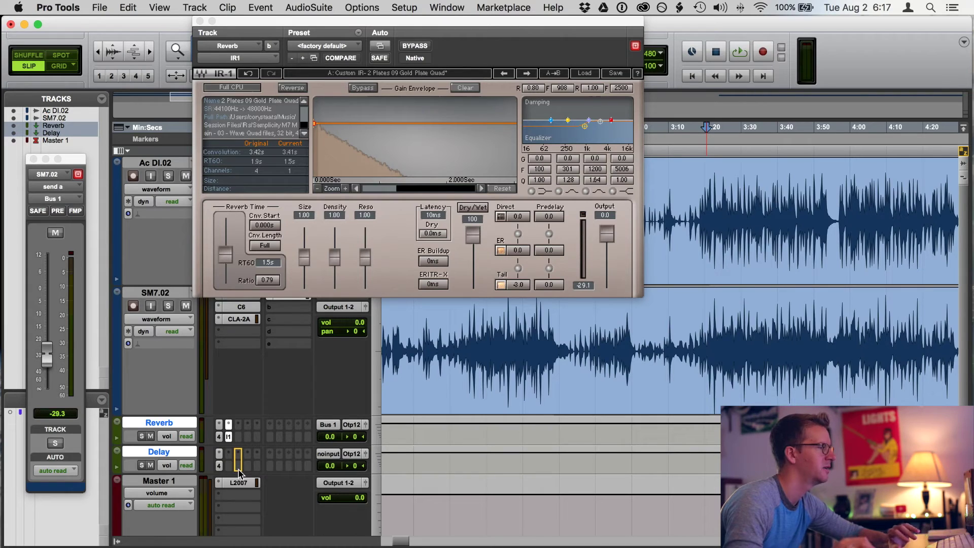
left_click_drag(240, 473, 240, 472)
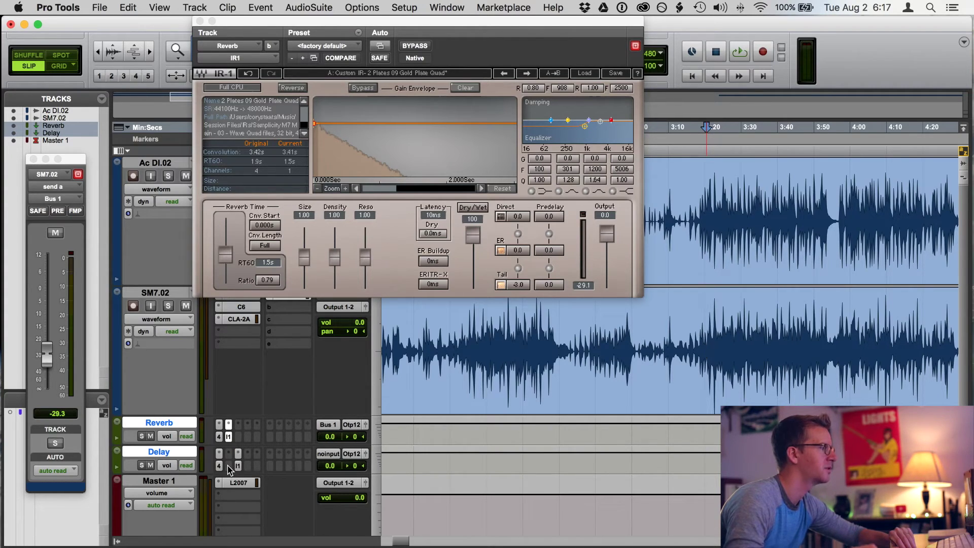
left_click(229, 469)
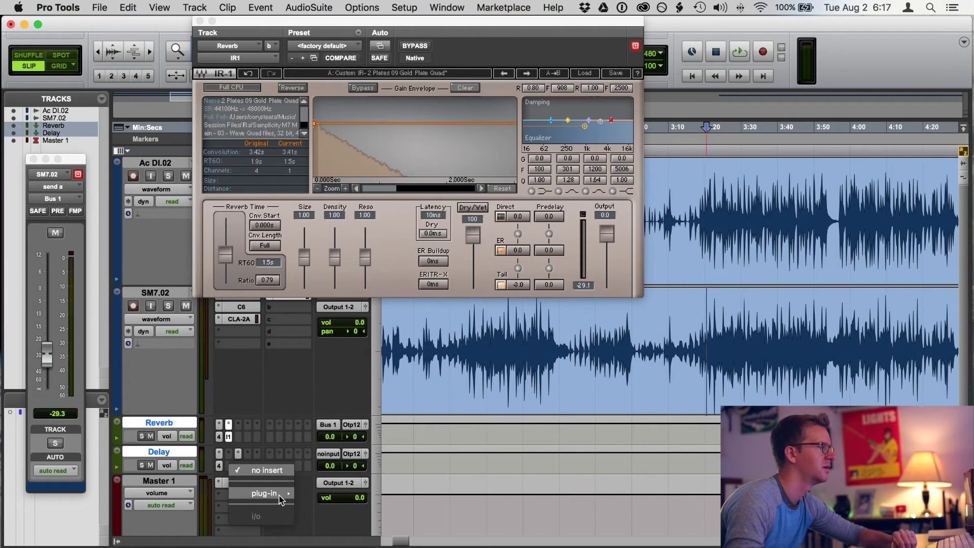
mouse_move(280, 495)
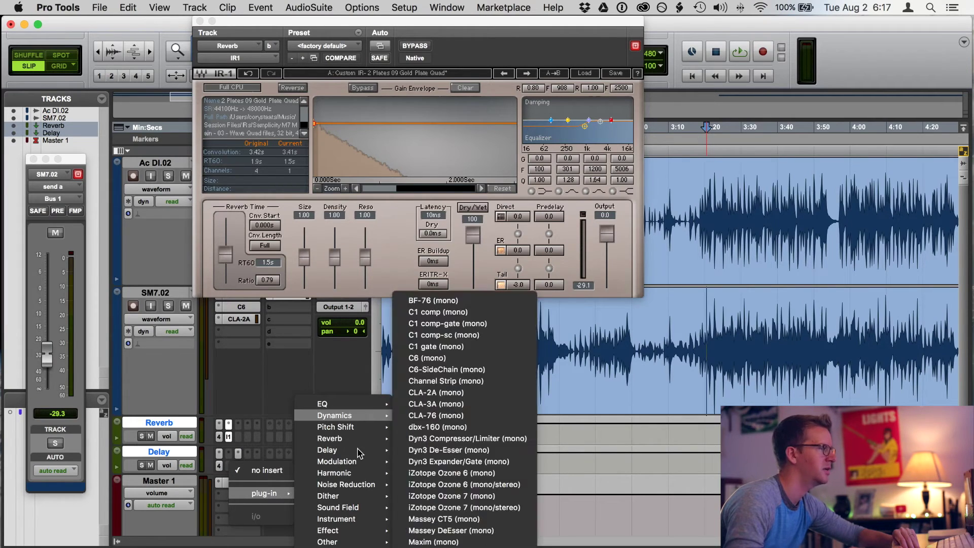
mouse_move(358, 453)
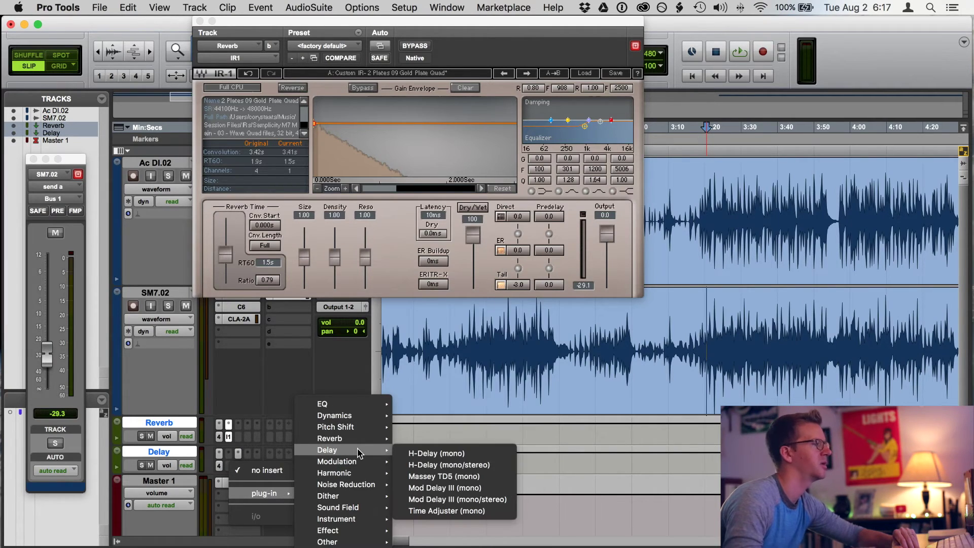
left_click(447, 453)
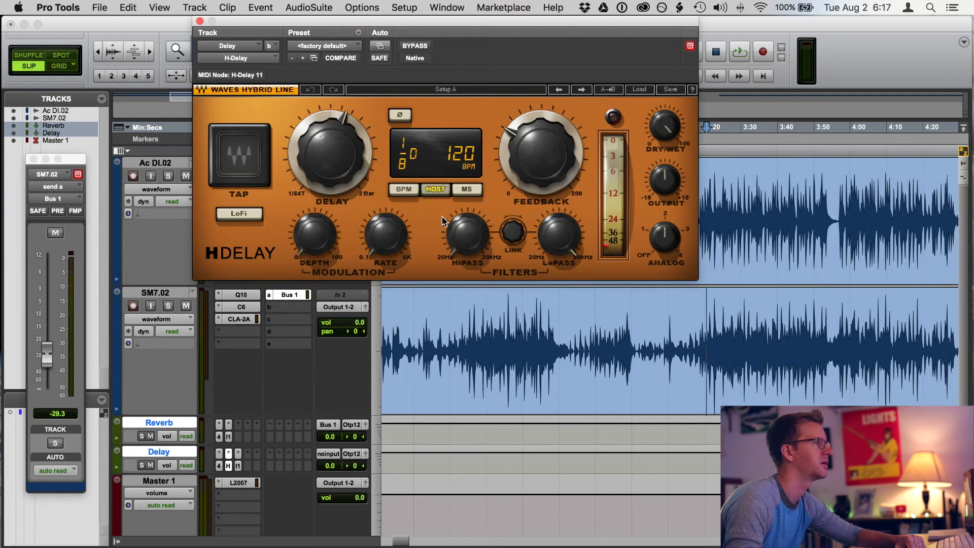
Step: Switch H-Delay's timing to milliseconds and turn its Analog setting off
left_click(466, 189)
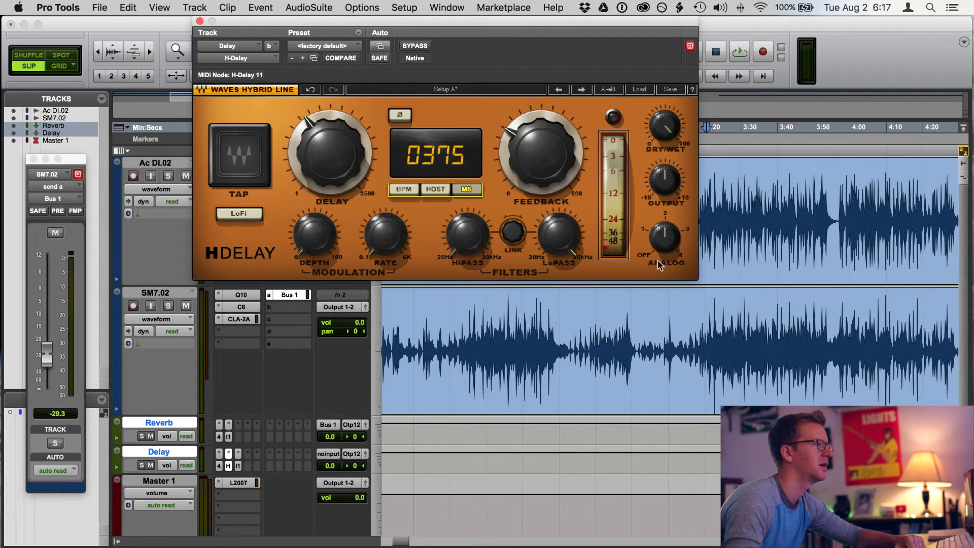
left_click(675, 240)
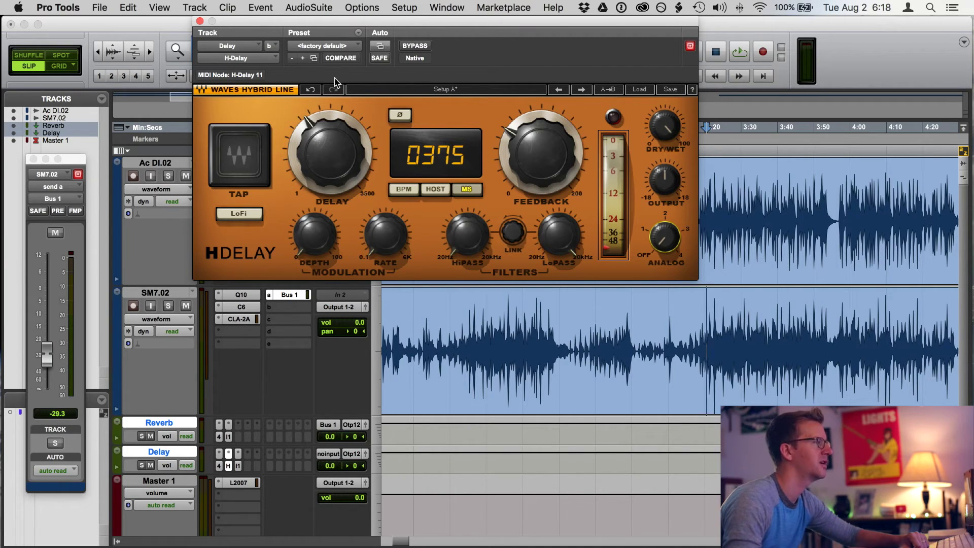
mouse_move(415, 21)
left_mouse_down()
mouse_move(420, 46)
mouse_move(420, 24)
left_mouse_up()
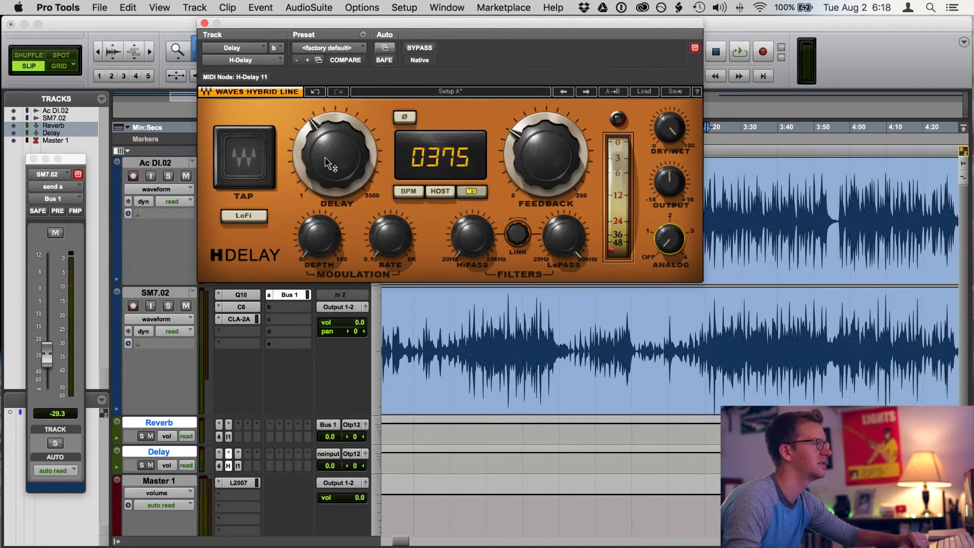
Step: Lower H-Delay's Feedback to well below 60 for fewer repeats
mouse_move(328, 156)
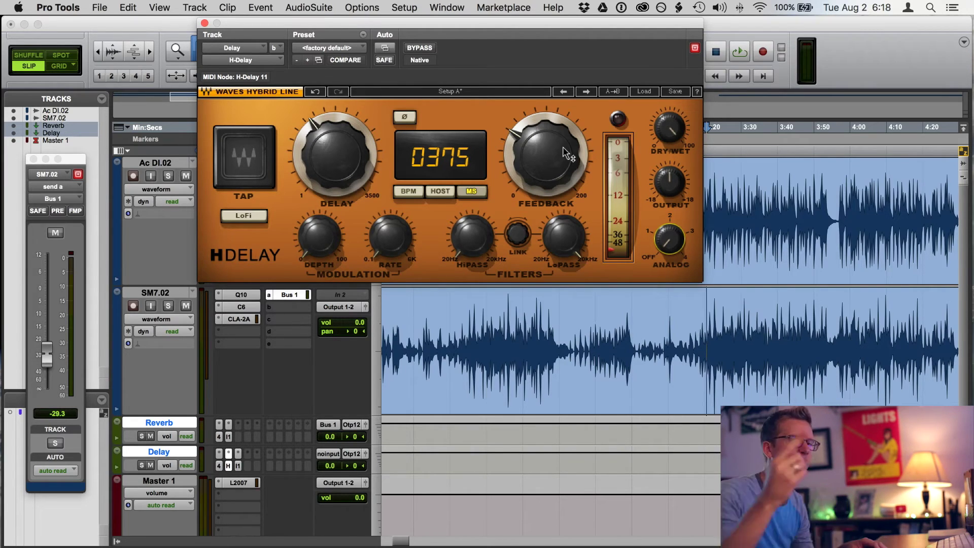
mouse_move(565, 153)
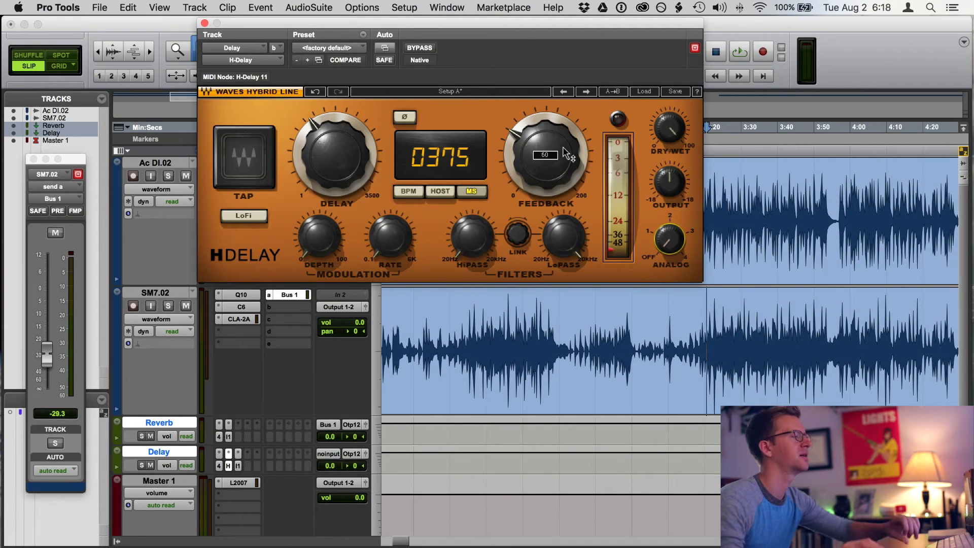
left_click_drag(556, 145, 556, 185)
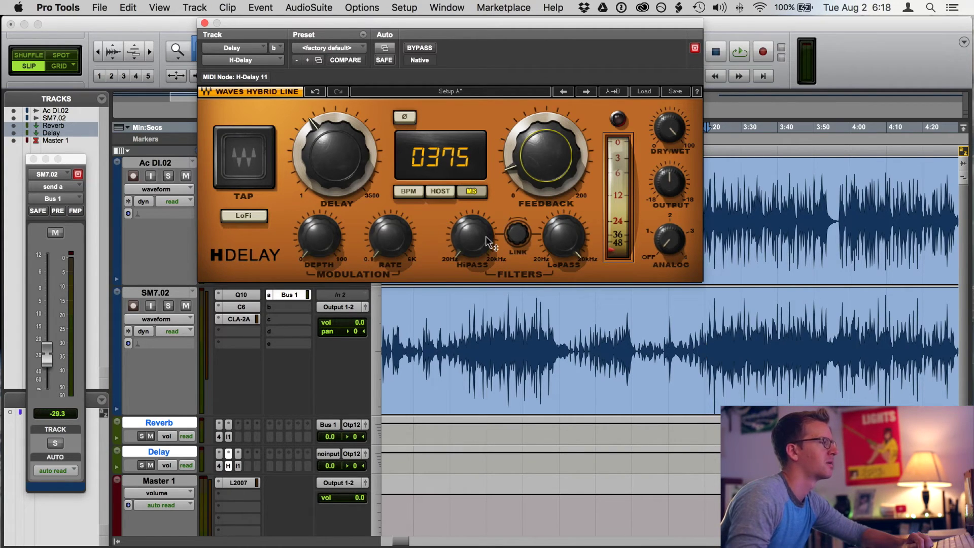
Step: Tap in an H-Delay time of about 767 ms
left_click(335, 156)
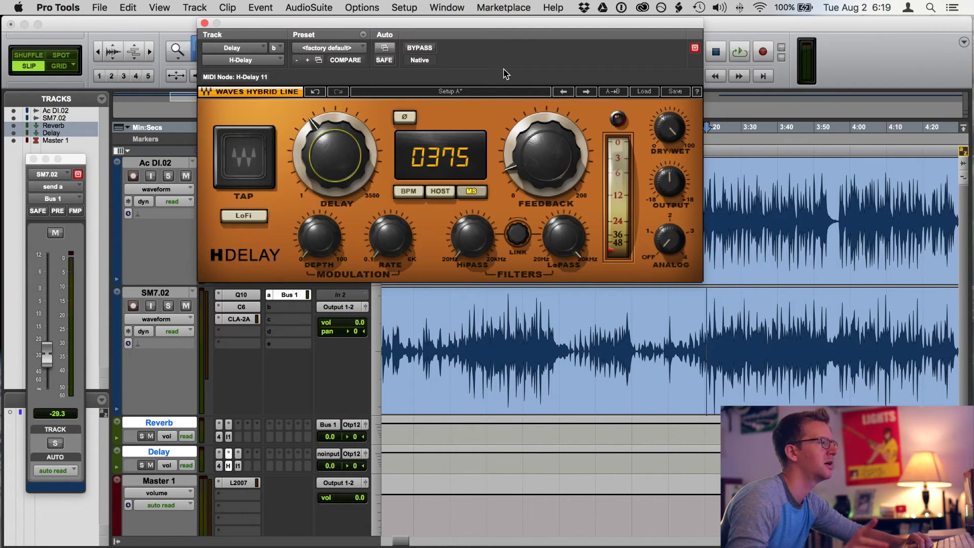
left_click(256, 143)
left_click(257, 143)
left_click(258, 142)
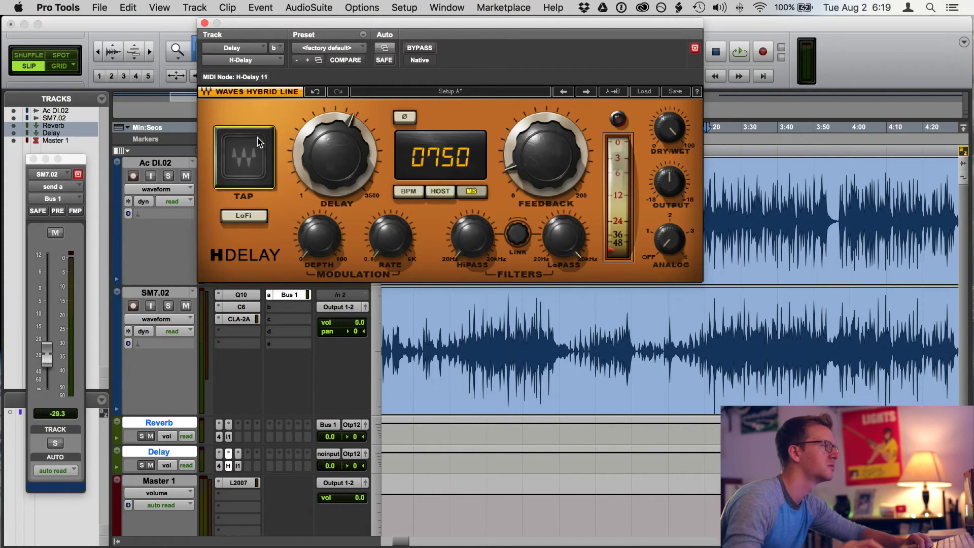
left_click(257, 143)
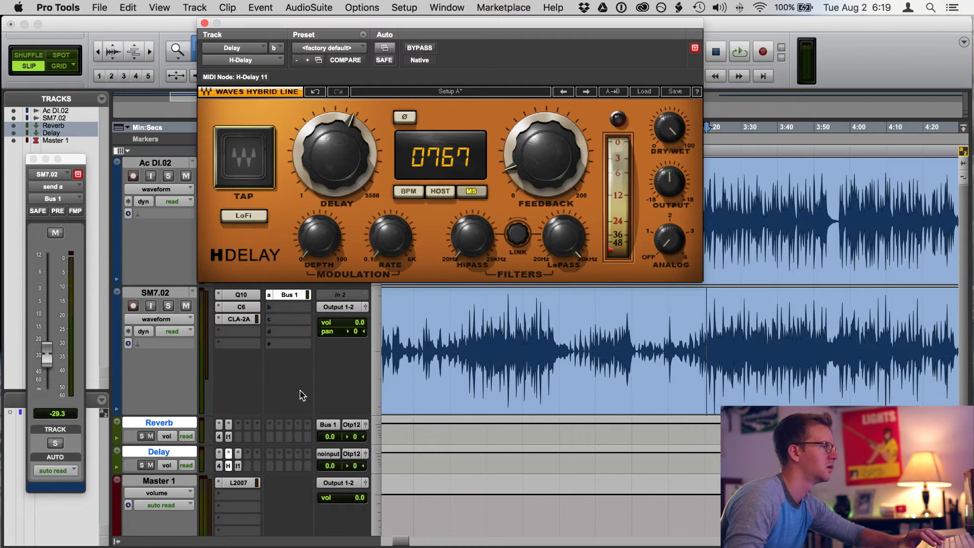
Step: Add a Bus 3 (Mono) send in SM7.02's slot b and set the Delay track's input to Bus 3
left_click(283, 308)
mouse_move(343, 347)
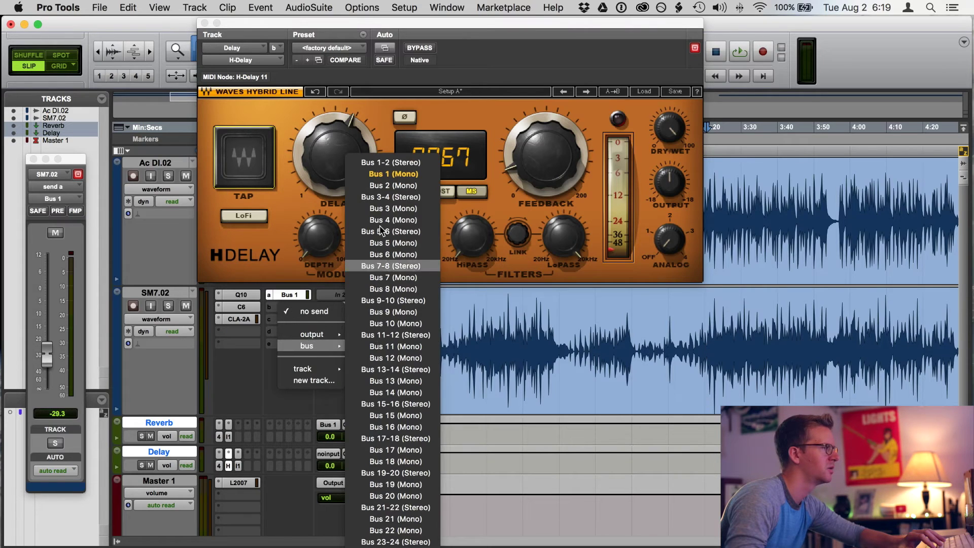
left_click(383, 208)
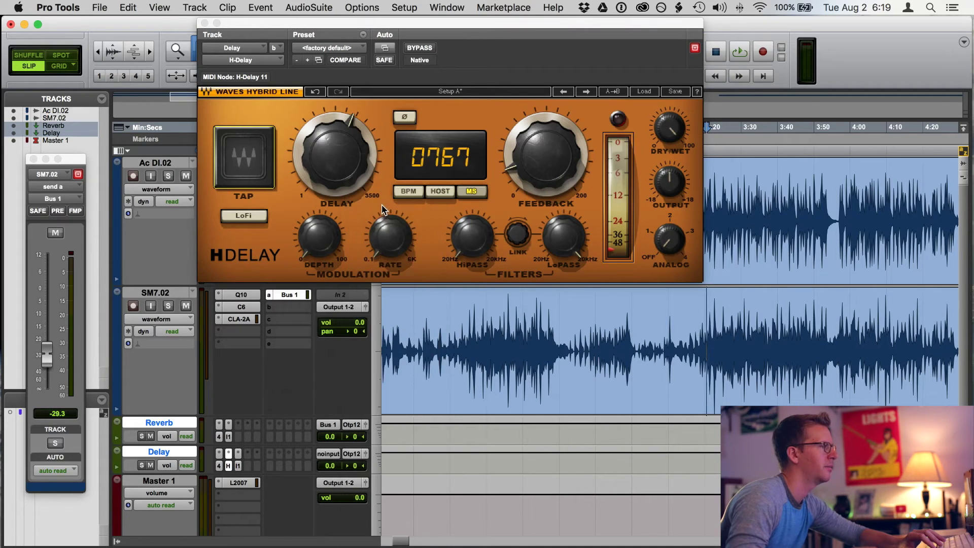
left_click(334, 456)
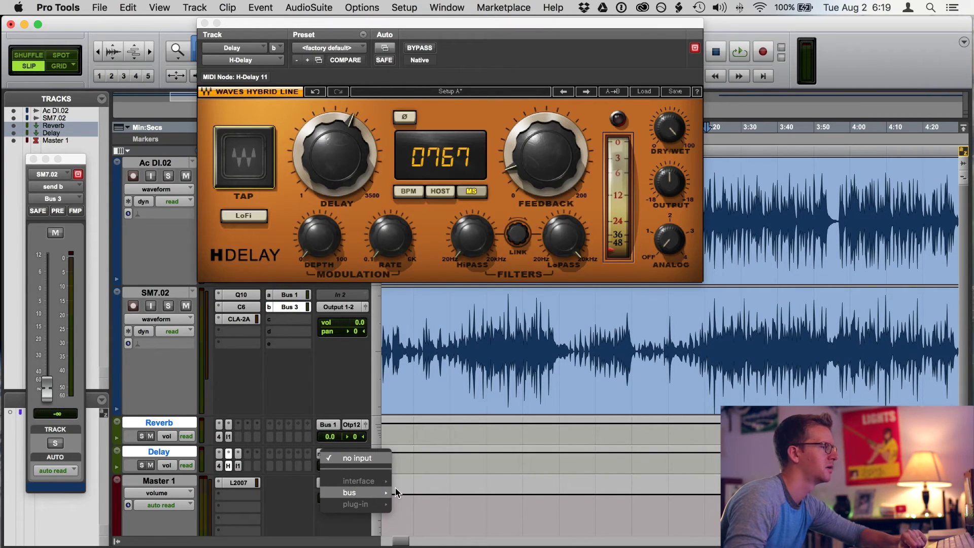
mouse_move(389, 492)
left_click(452, 324)
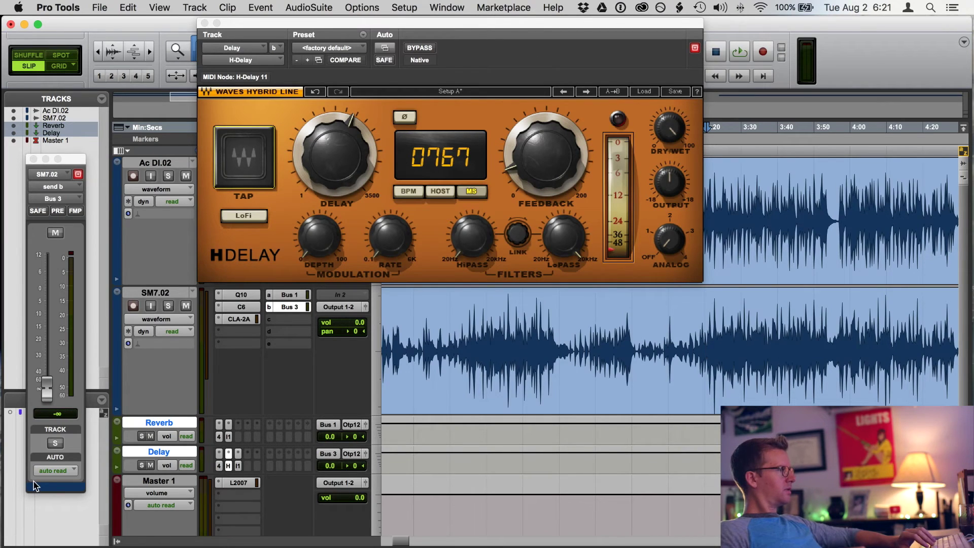
Step: During playback from about 3:17, raise the SM7.02 Bus 3 send to -13.1 dB and tap in a 783 ms delay time
key("space")
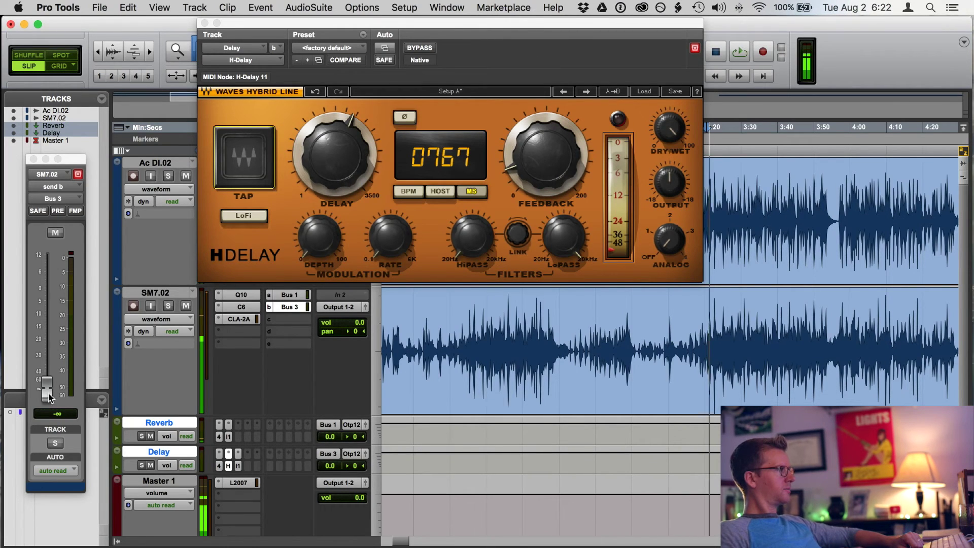
left_click_drag(49, 397, 48, 316)
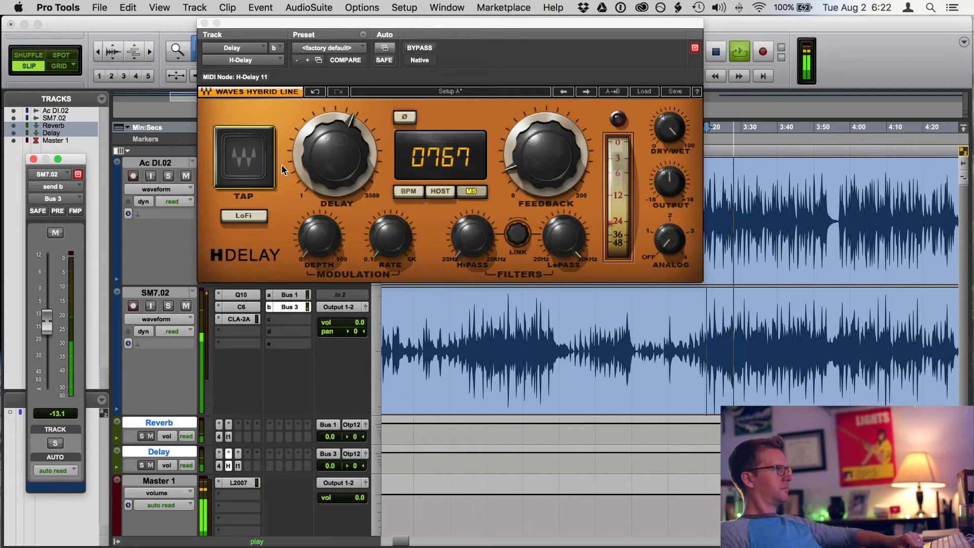
left_click(261, 160)
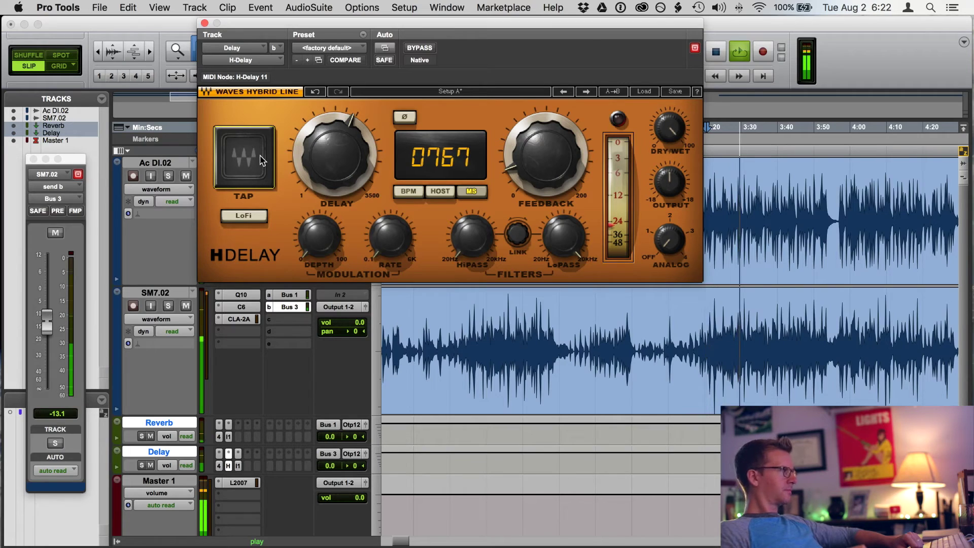
left_click(261, 160)
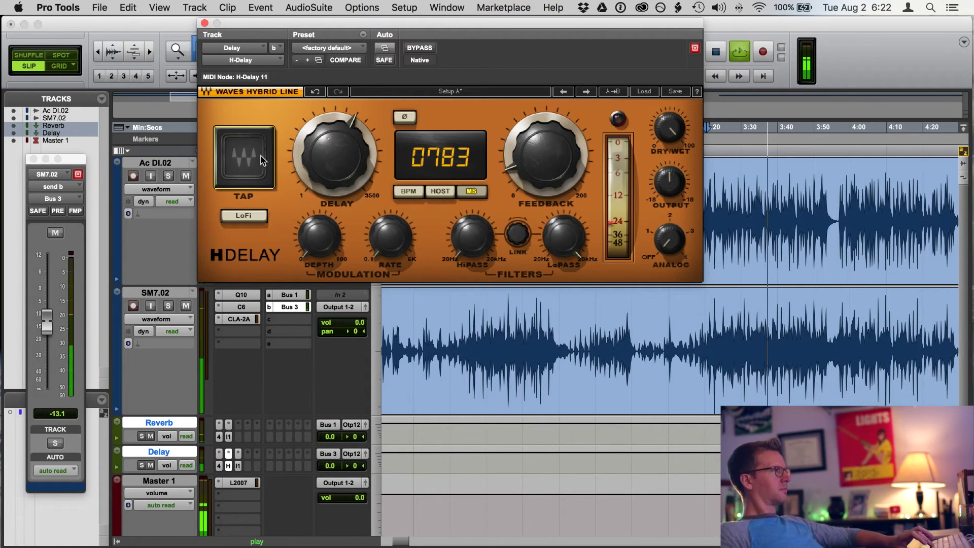
key("space")
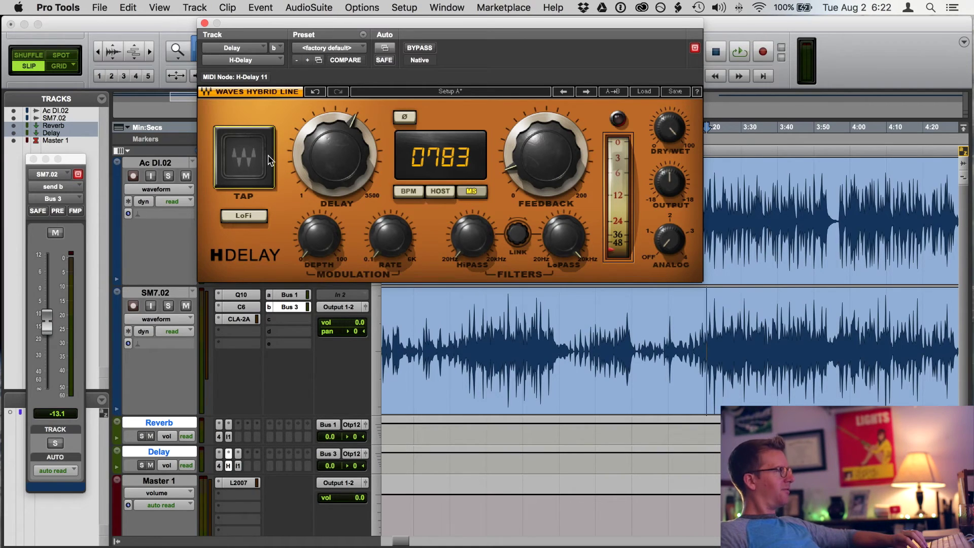
Step: Shorten the H-Delay time to 378 ms, fine-tuning it by ear during playback
left_click_drag(335, 157, 335, 179)
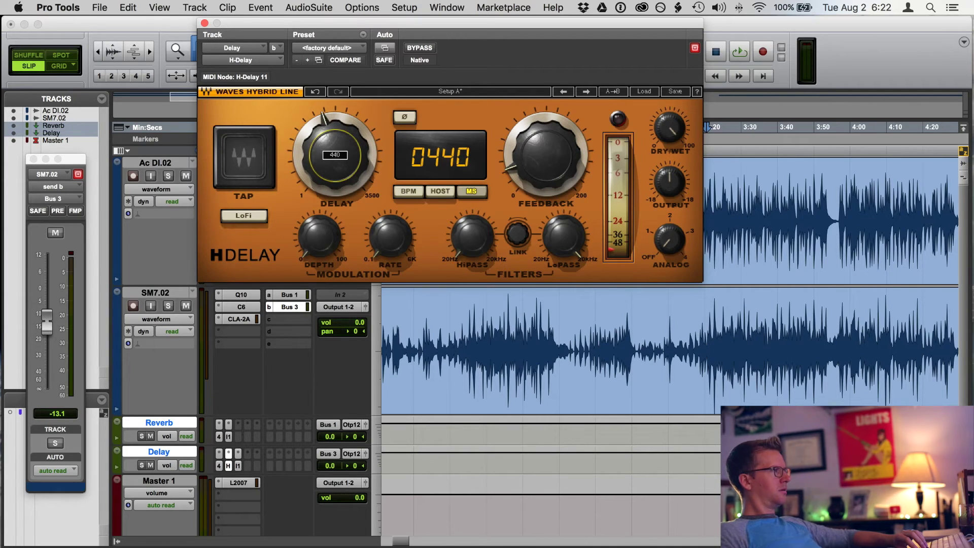
left_click_drag(335, 180, 335, 185)
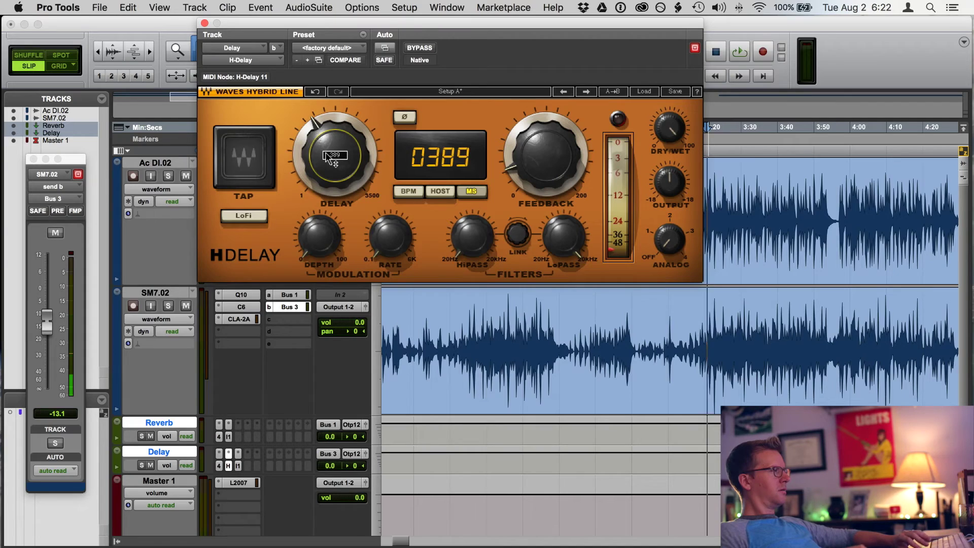
key("space")
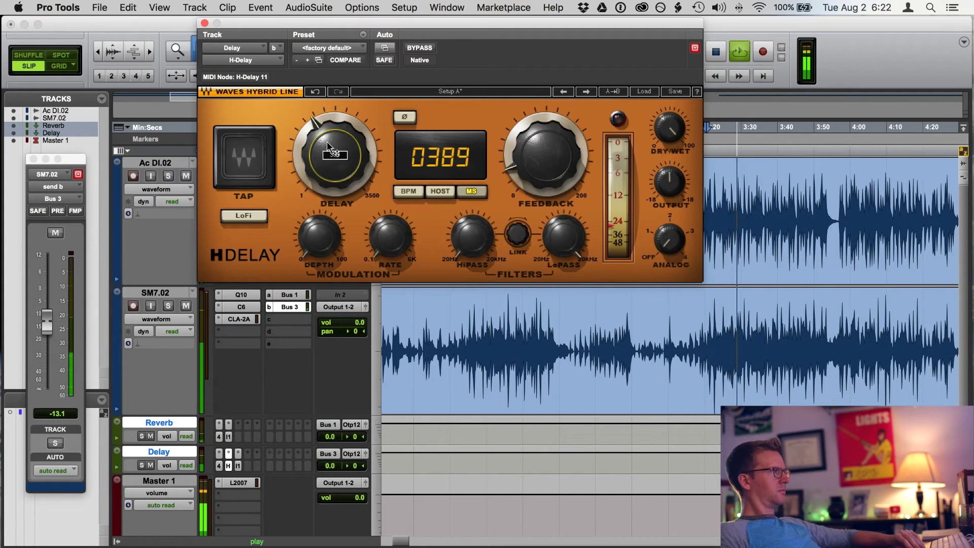
scroll(329, 148, "down", 3)
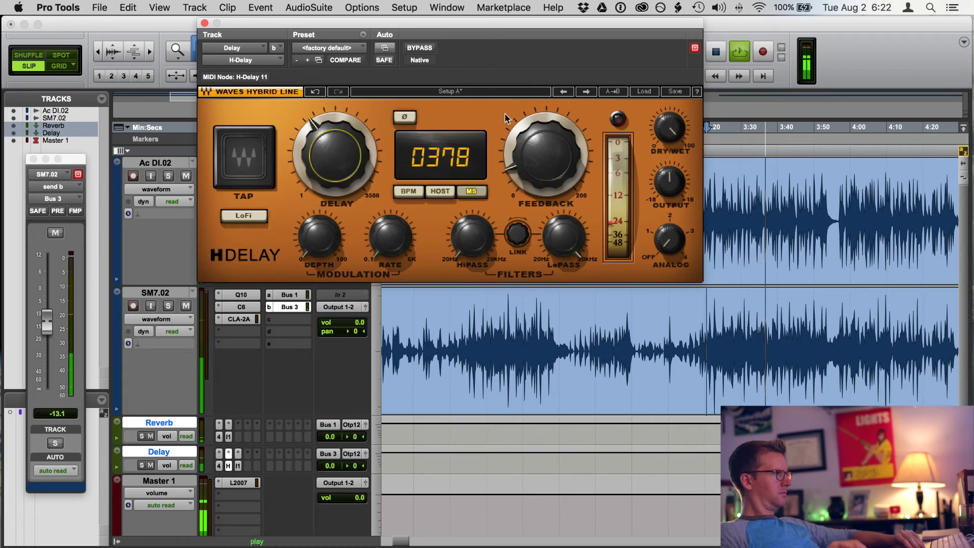
Step: Lower the SM7.02 send to Bus 3 to -21.8 dB during playback, and stop the song
left_click_drag(47, 324, 47, 346)
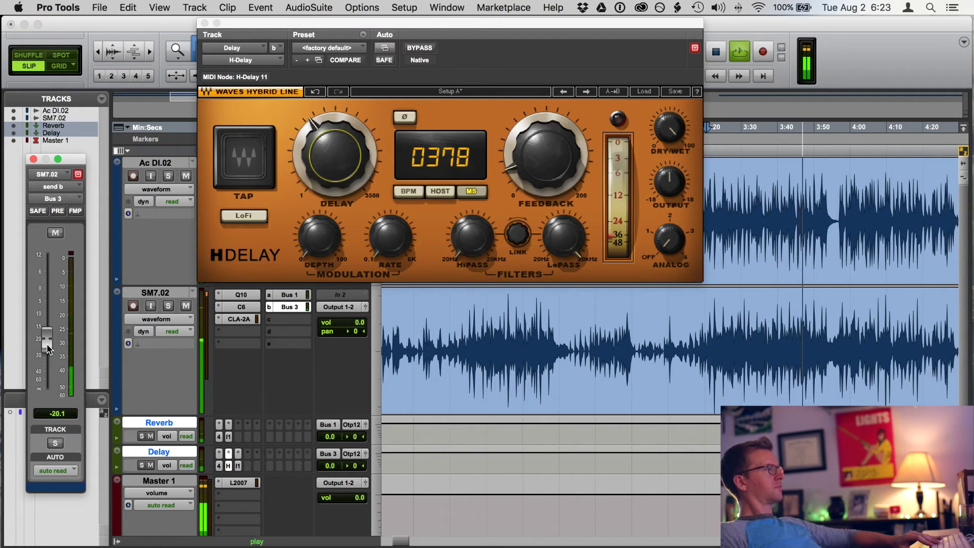
left_click_drag(47, 347, 48, 350)
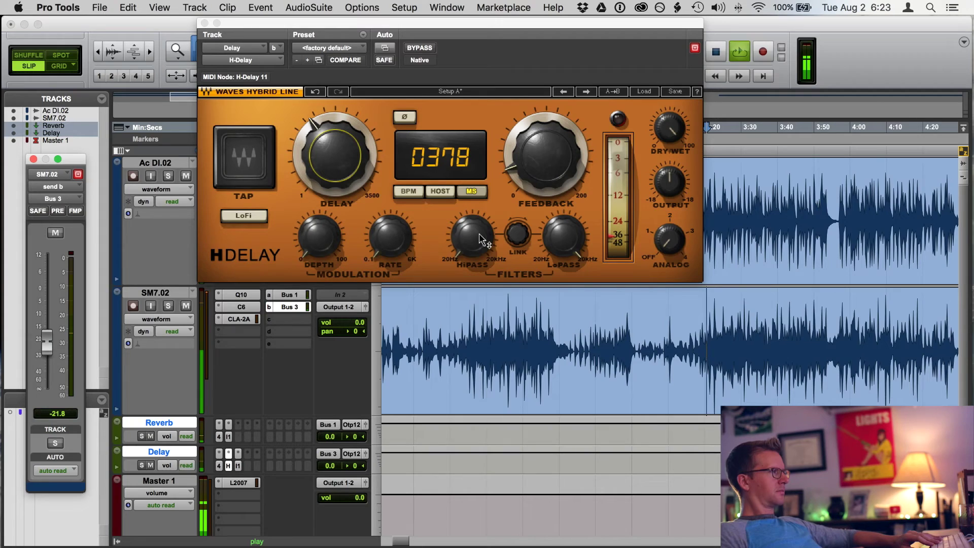
key("space")
Step: Set H-Delay's HiPass filter to about 367 Hz, lower its LoPass filter, and audition the filtered delay from about 3:17
mouse_move(482, 238)
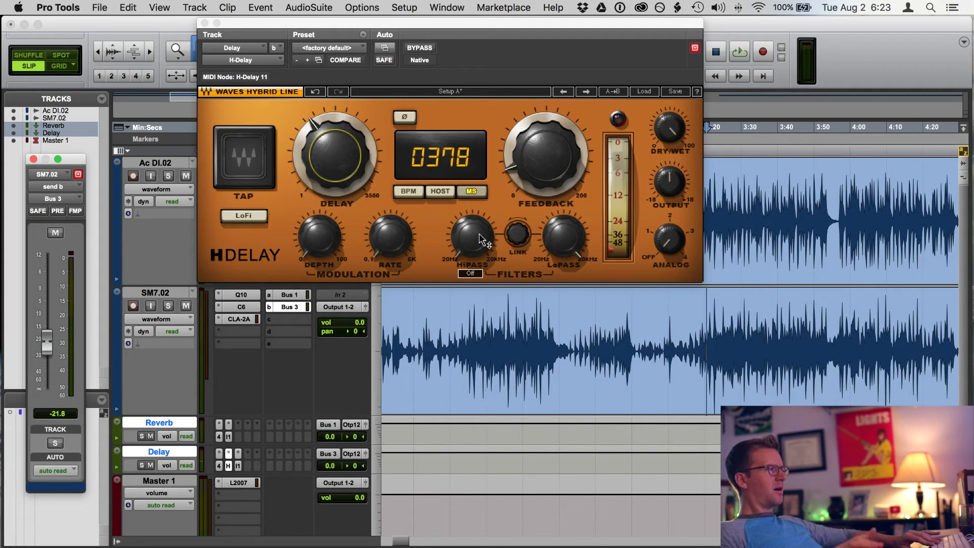
left_click_drag(482, 239, 482, 223)
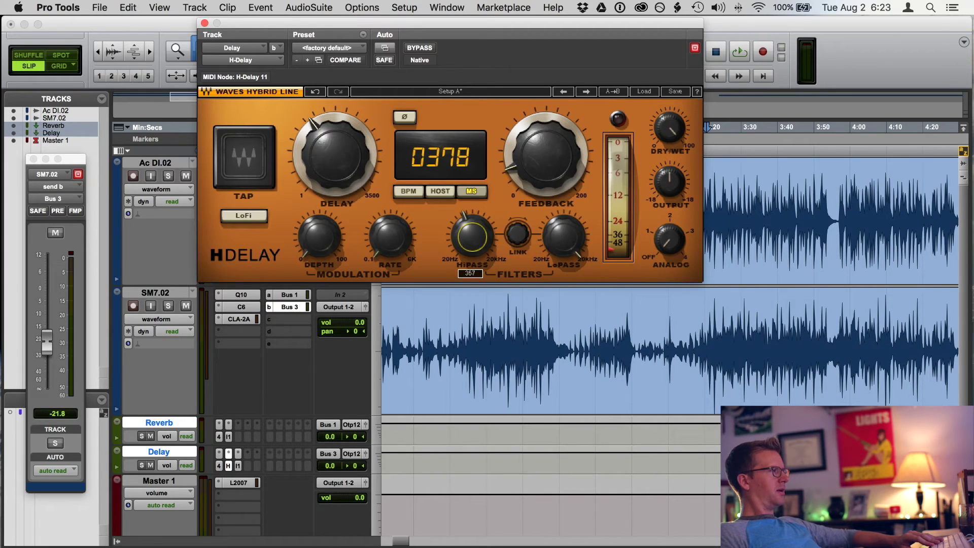
left_click_drag(566, 247, 565, 274)
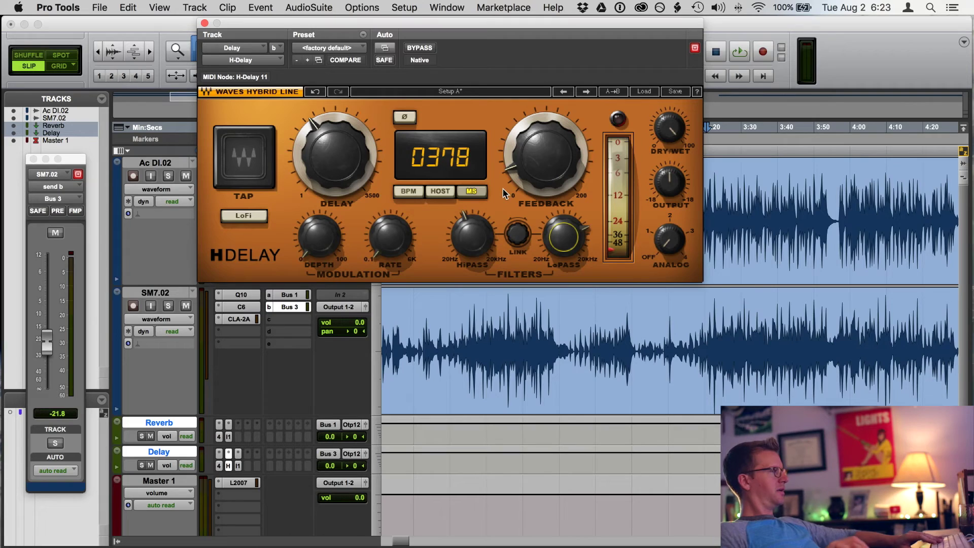
key("space")
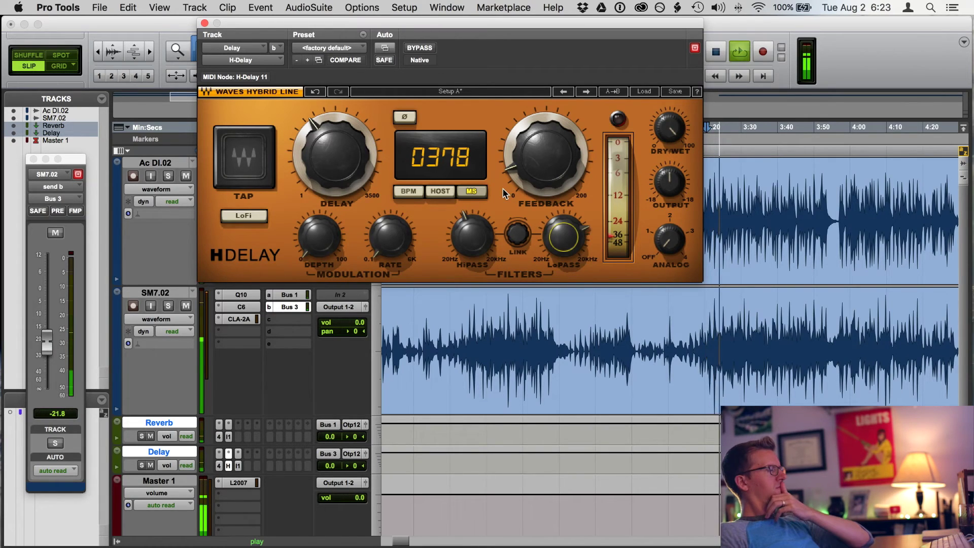
left_click_drag(479, 234, 479, 233)
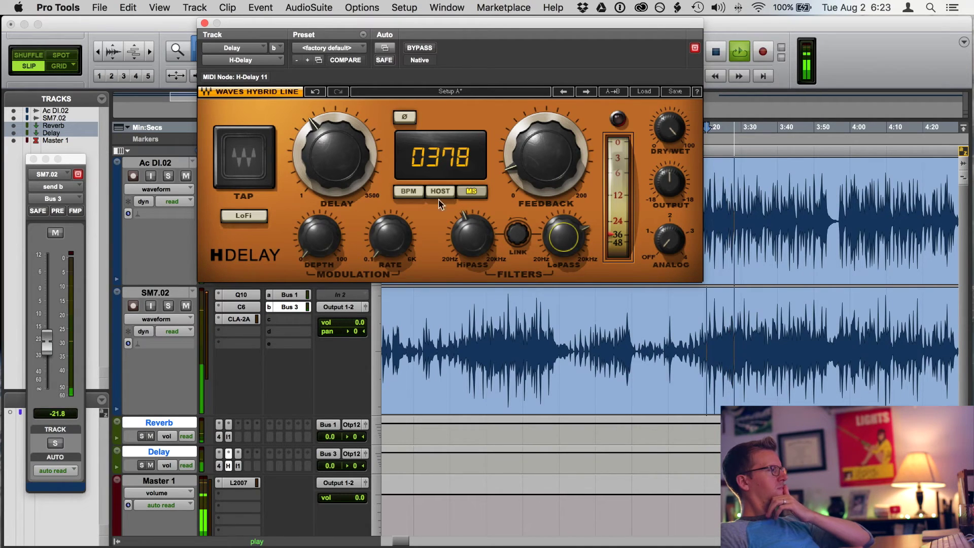
Step: Fine-tune H-Delay's HiPass filter and lower the SM7.02 send to Bus 3 to -27.7 dB during playback
left_click(477, 239)
left_click_drag(474, 247, 474, 244)
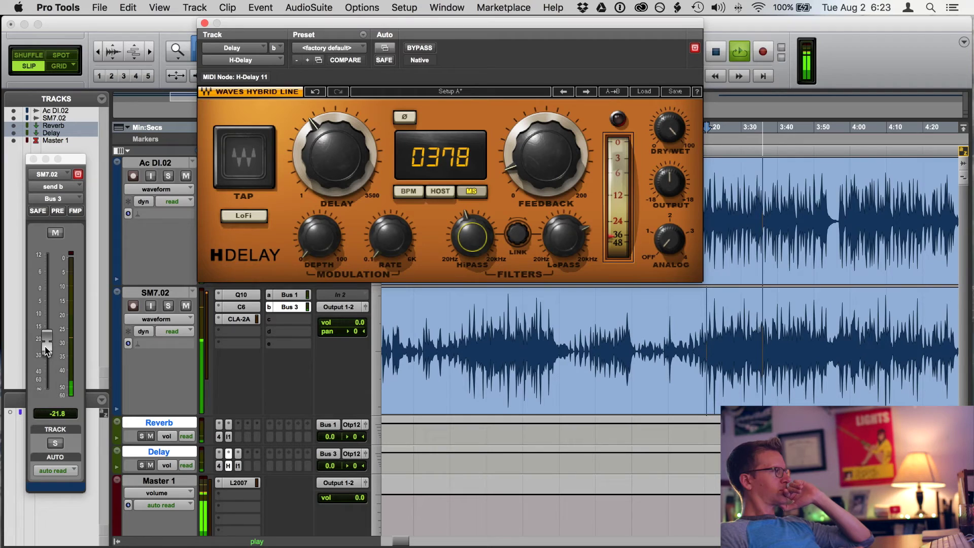
left_click(45, 346)
left_click_drag(45, 347, 45, 358)
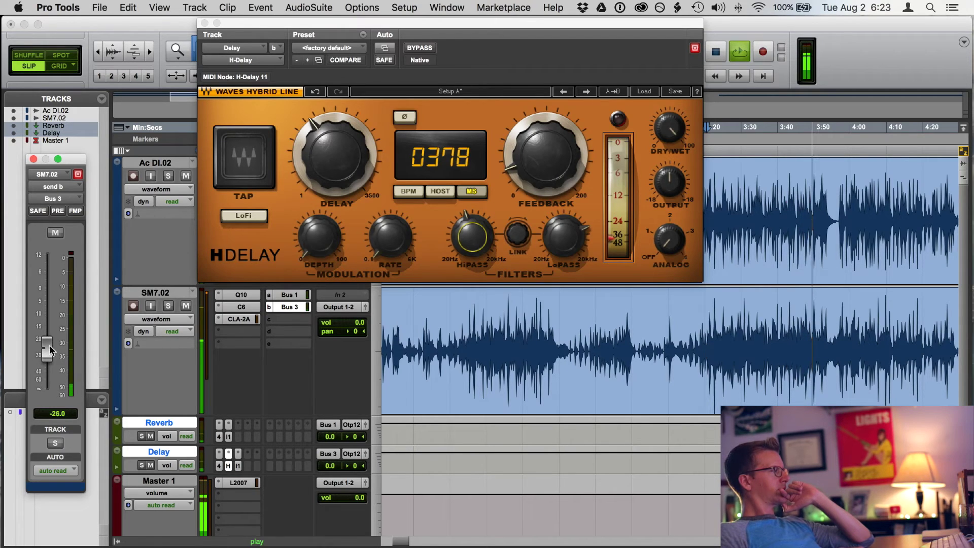
left_click_drag(51, 349, 47, 352)
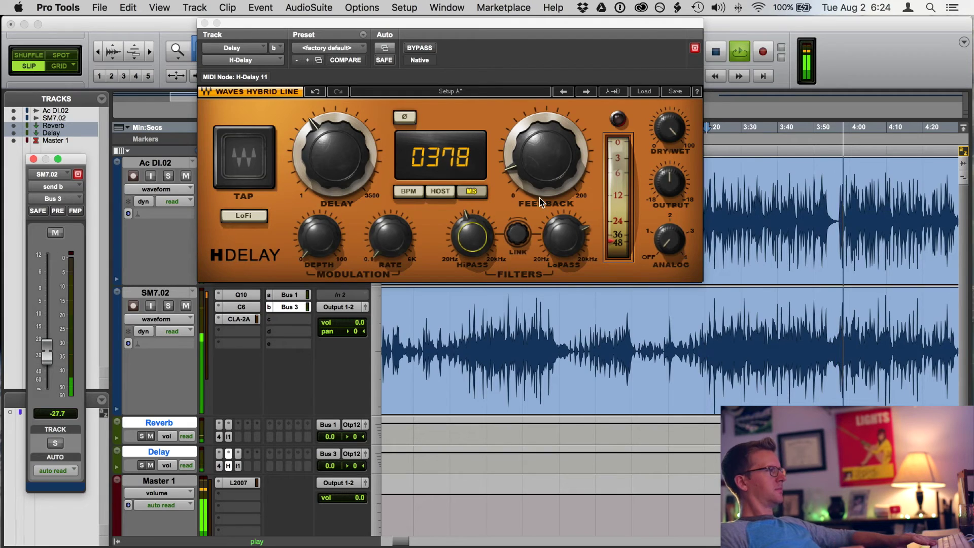
Step: Raise H-Delay's feedback to about 24 and set its LoPass filter to about 3.83 kHz during playback
mouse_move(539, 193)
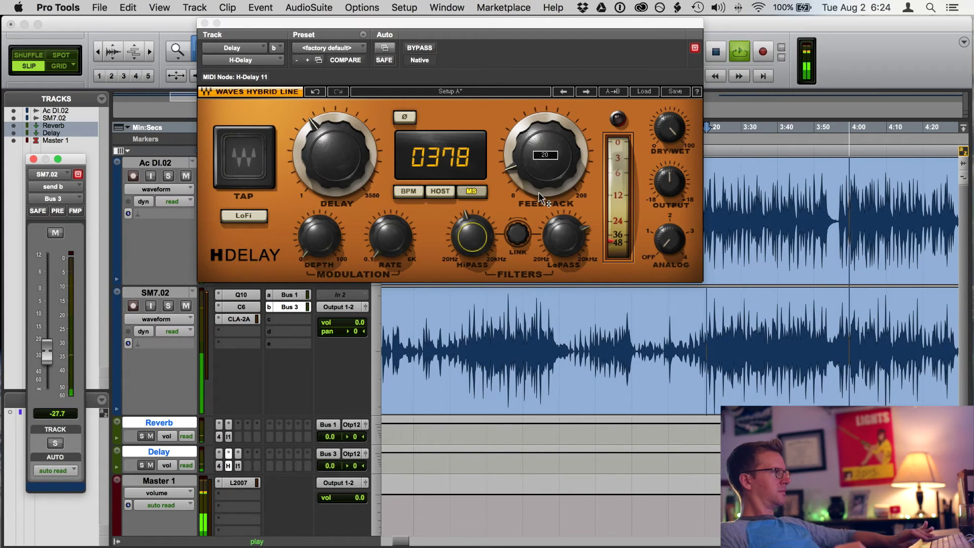
left_click(516, 165)
left_click_drag(515, 165, 516, 163)
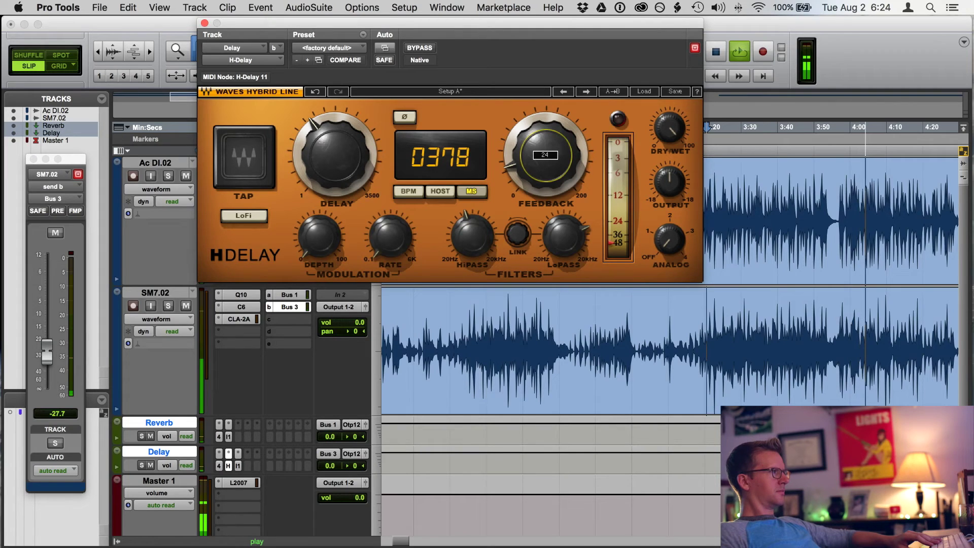
left_click_drag(526, 152, 526, 151)
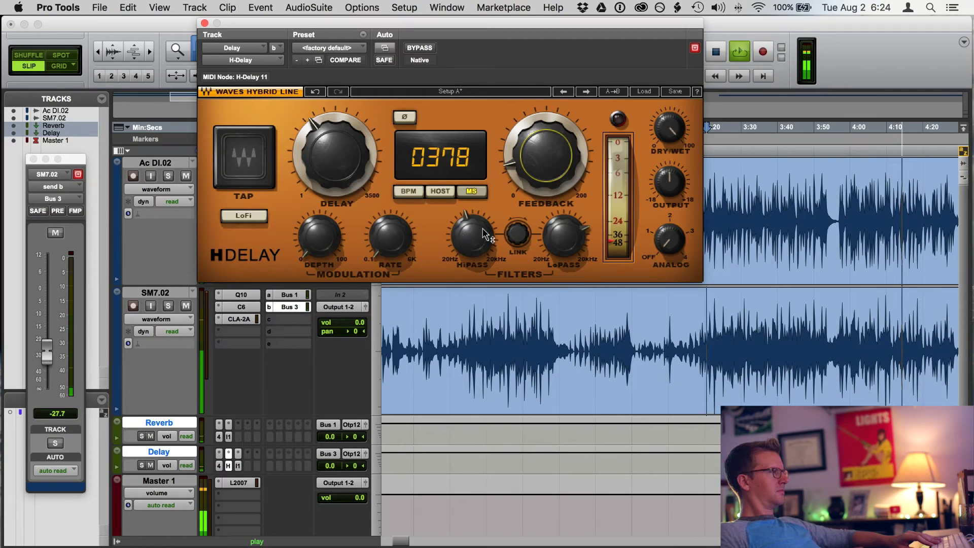
left_click(565, 239)
left_click_drag(566, 239, 565, 234)
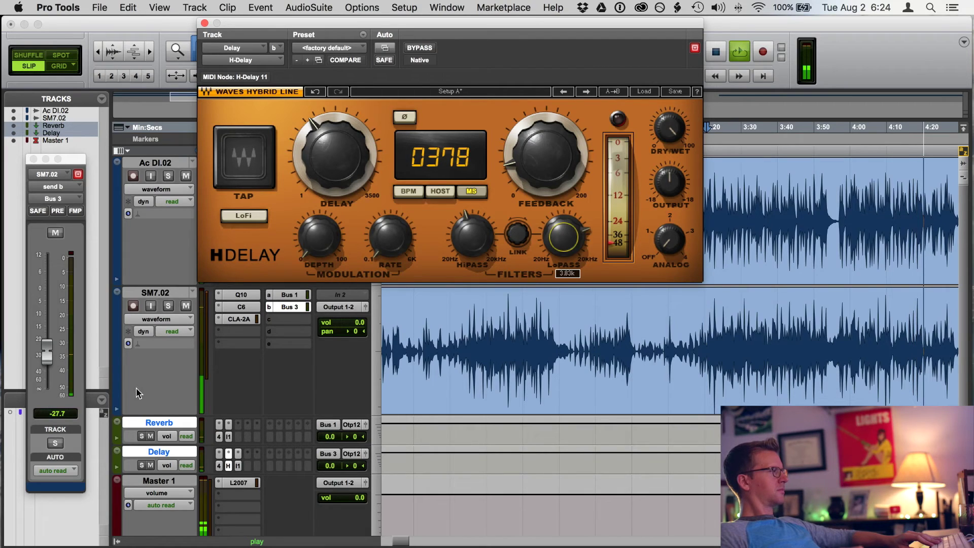
Step: Lower the SM7.02 send to Bus 3 to -28.1 dB, stop playback, and close H-Delay
left_click(49, 353)
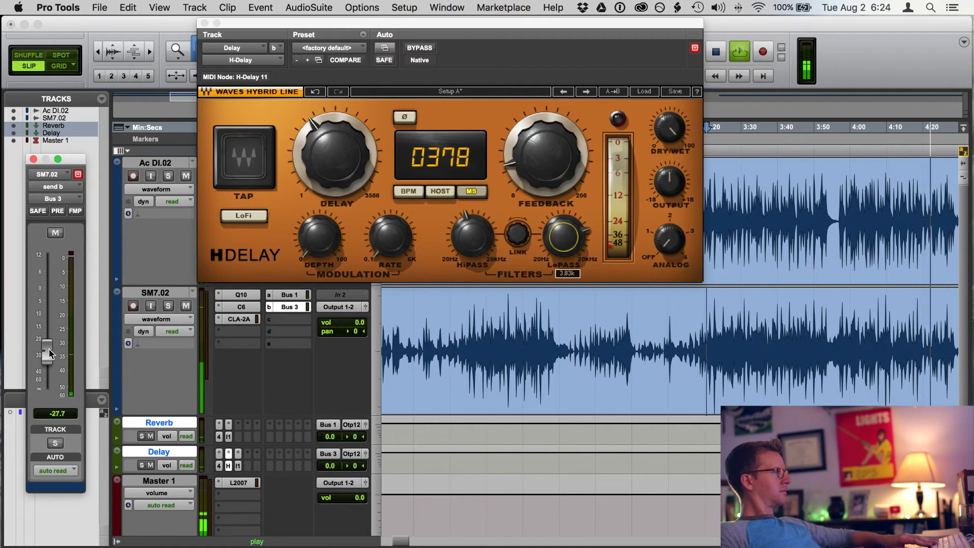
left_click_drag(49, 349, 49, 350)
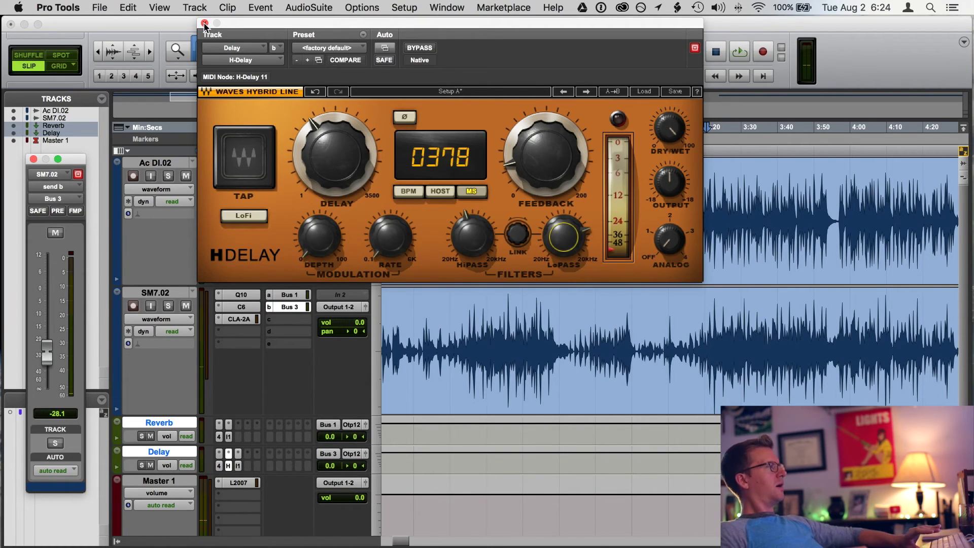
left_click(205, 23)
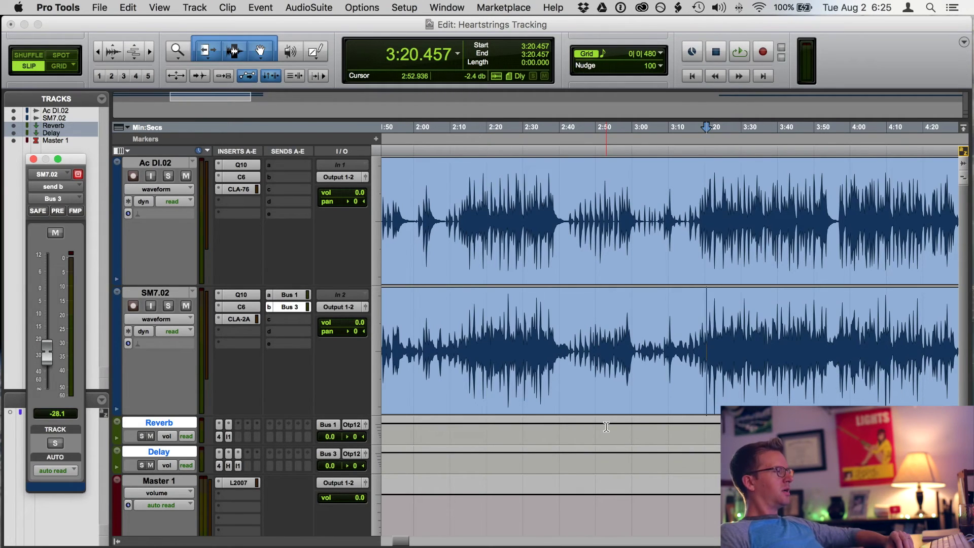
Step: Audition the delay on the song's quiet ending, playing from about 4:28
scroll(494, 378, "left", 10)
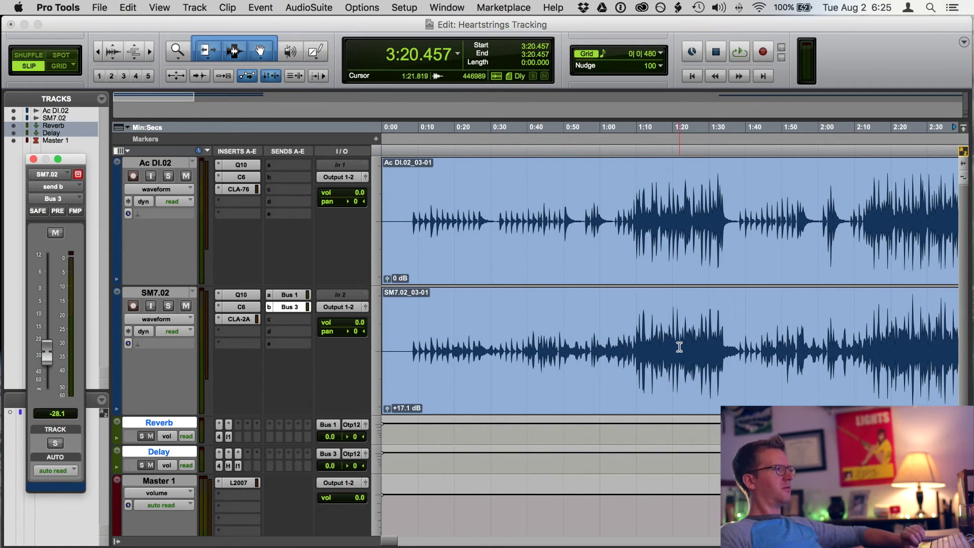
scroll(776, 353, "right", 10)
scroll(785, 356, "right", 7)
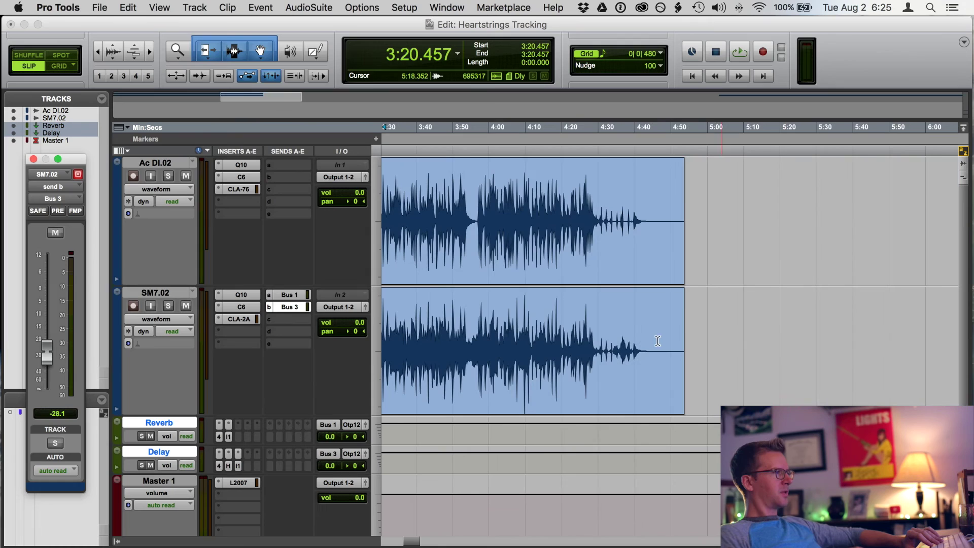
left_click(593, 326)
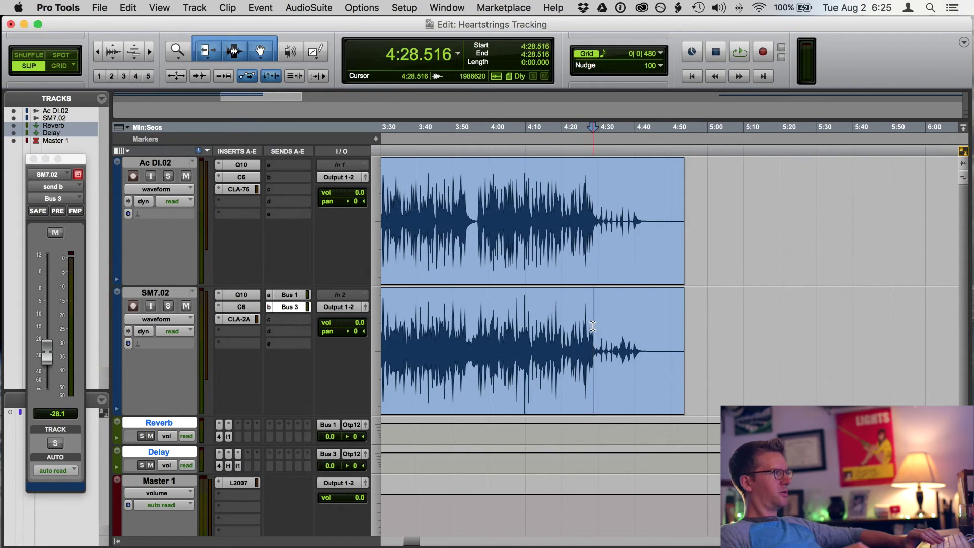
key("space")
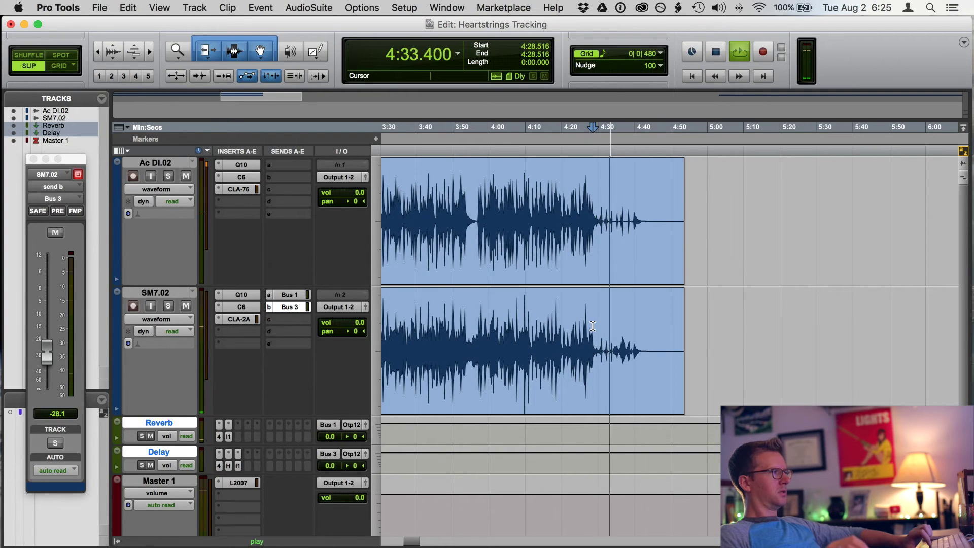
key("space")
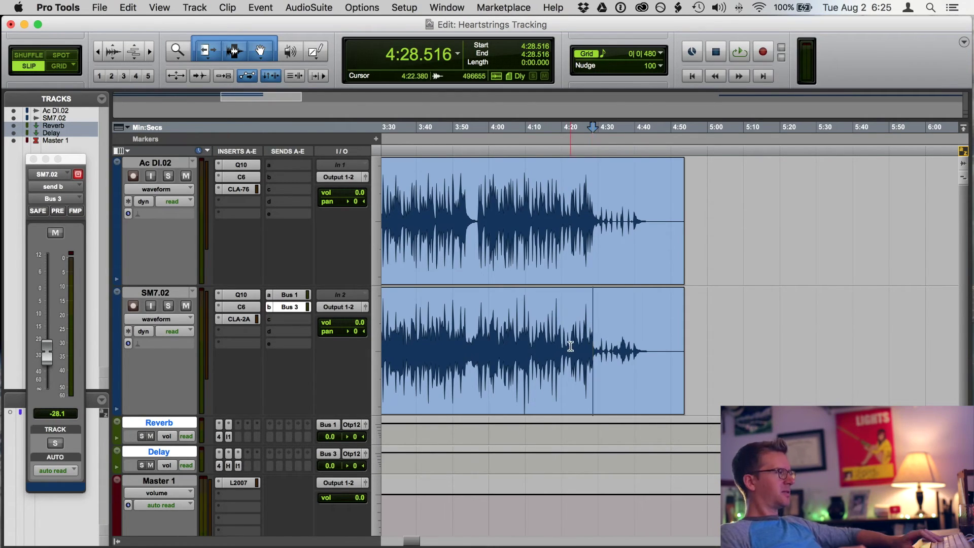
Step: Audition the delay on the song's quiet opening, playing from about 0:07
scroll(570, 346, "left", 15)
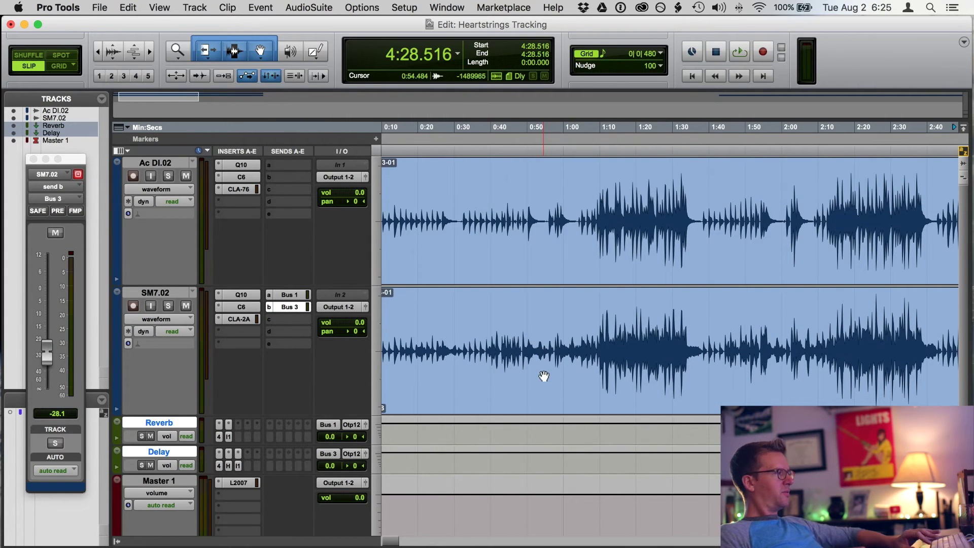
scroll(528, 369, "right", 15)
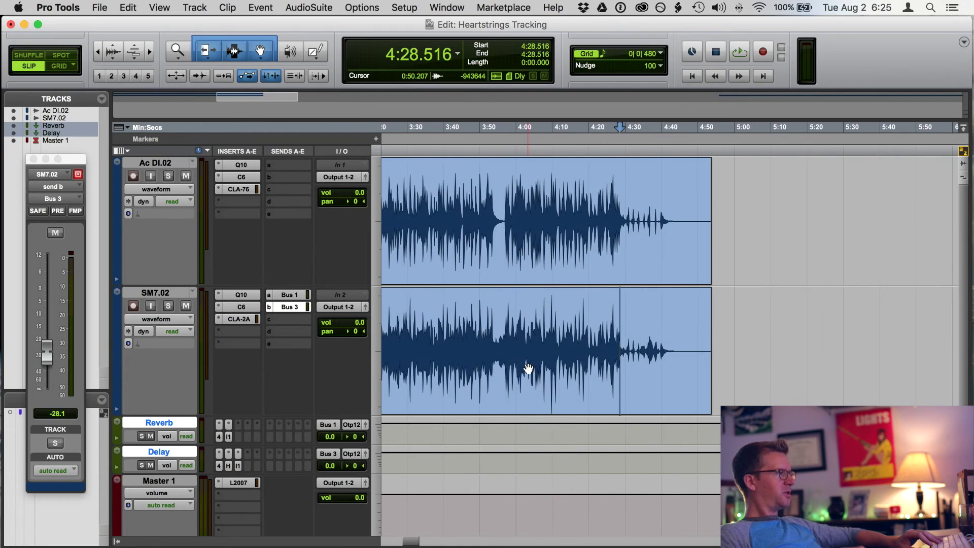
scroll(528, 368, "right", 2)
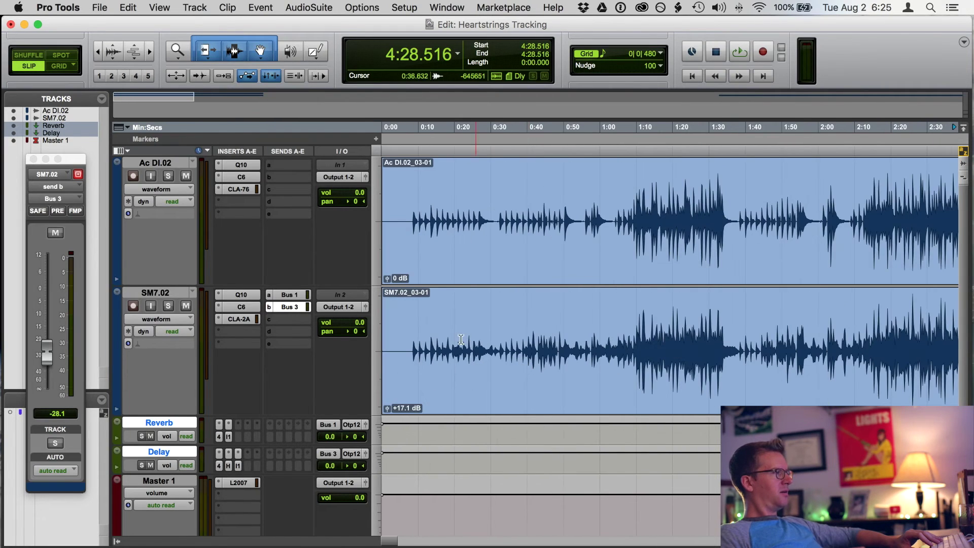
left_click(410, 328)
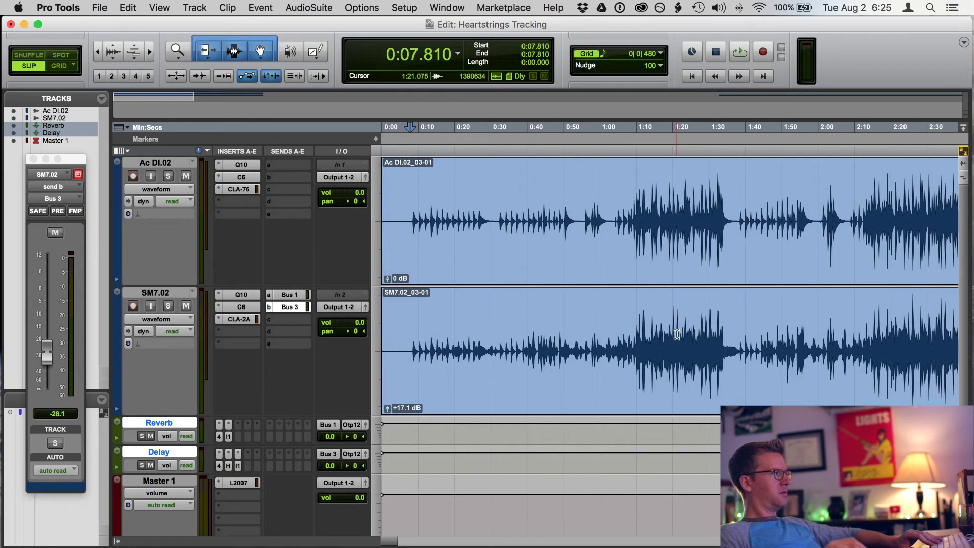
key("space")
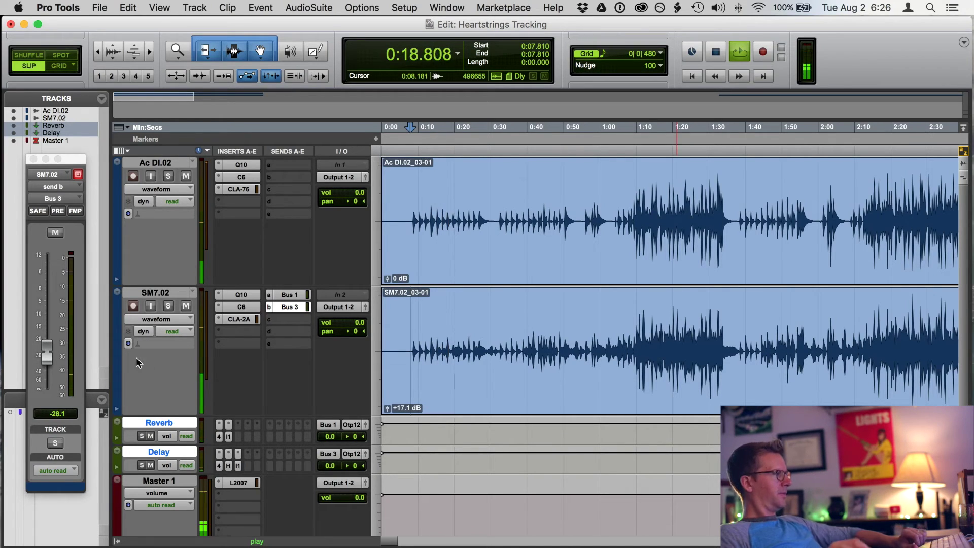
key("space")
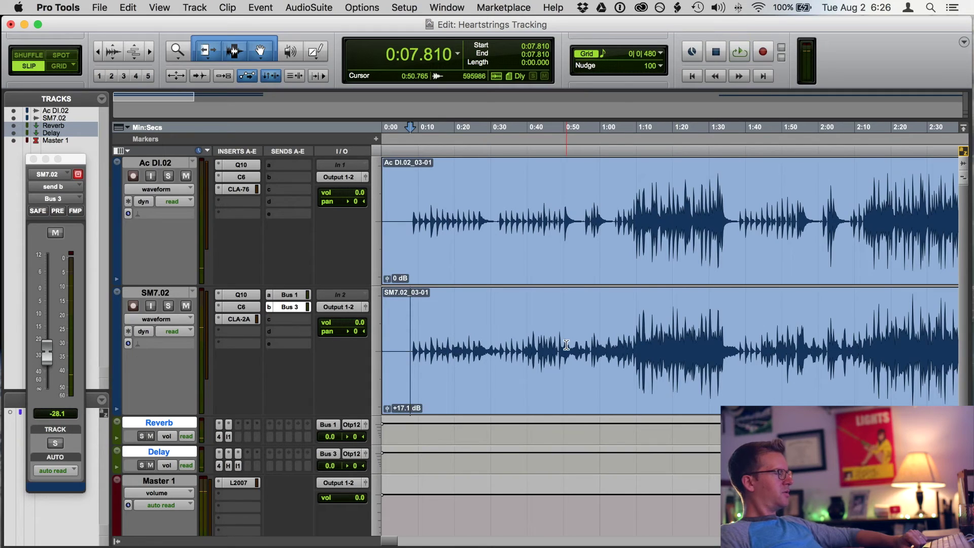
Step: Show the Bus 3 send level automation lane on the SM7.02 track
left_click(172, 319)
mouse_move(182, 378)
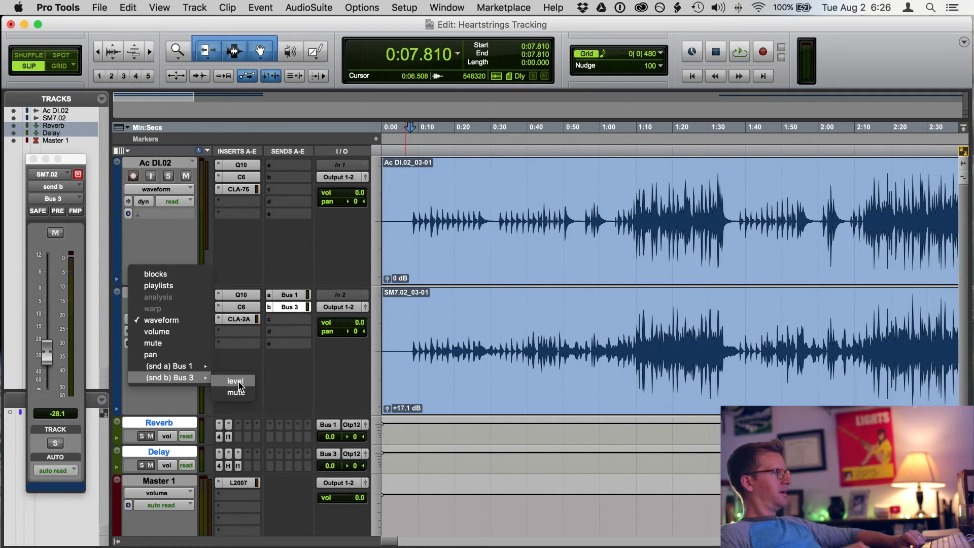
left_click(235, 382)
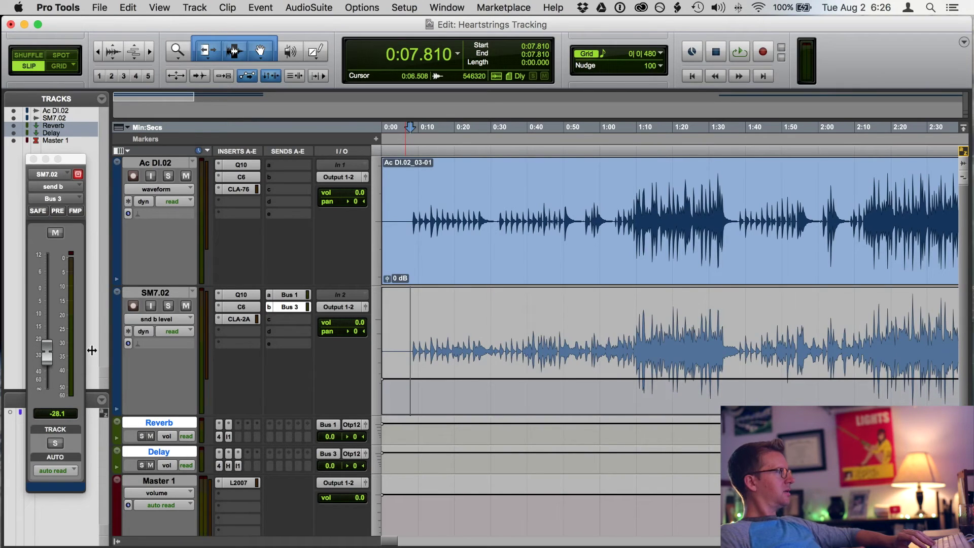
Step: Set the SM7.02 track's automation mode to touch in the Mix window and return to the Edit window
key("super+equal")
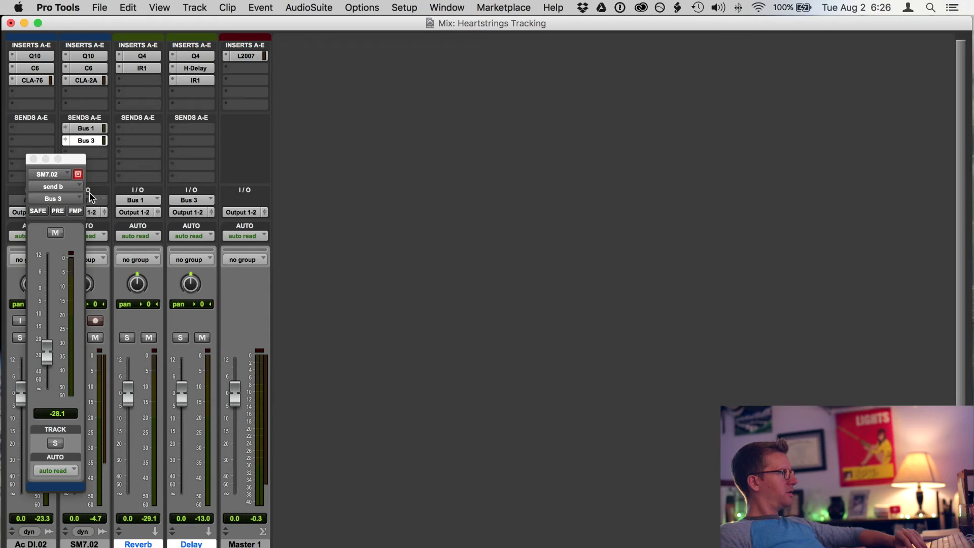
left_click(93, 237)
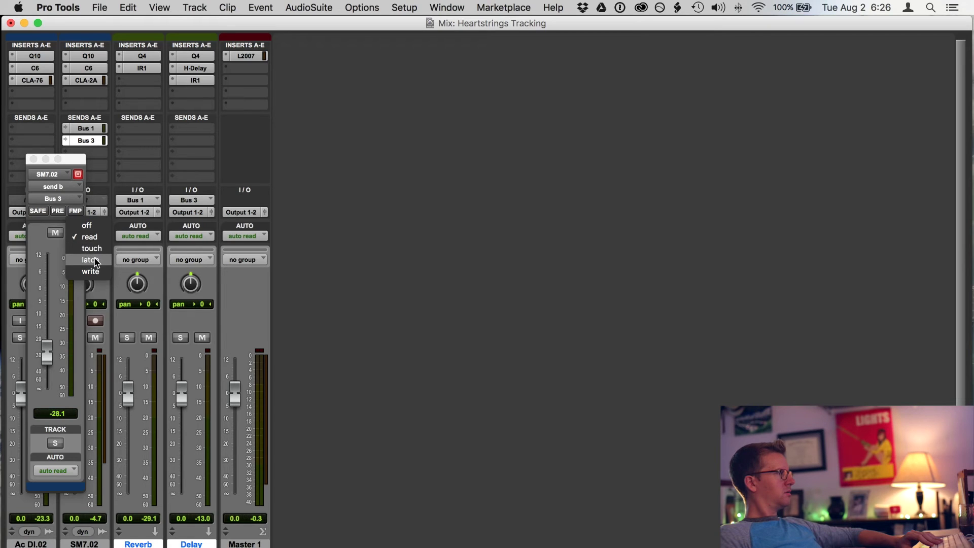
left_click(96, 249)
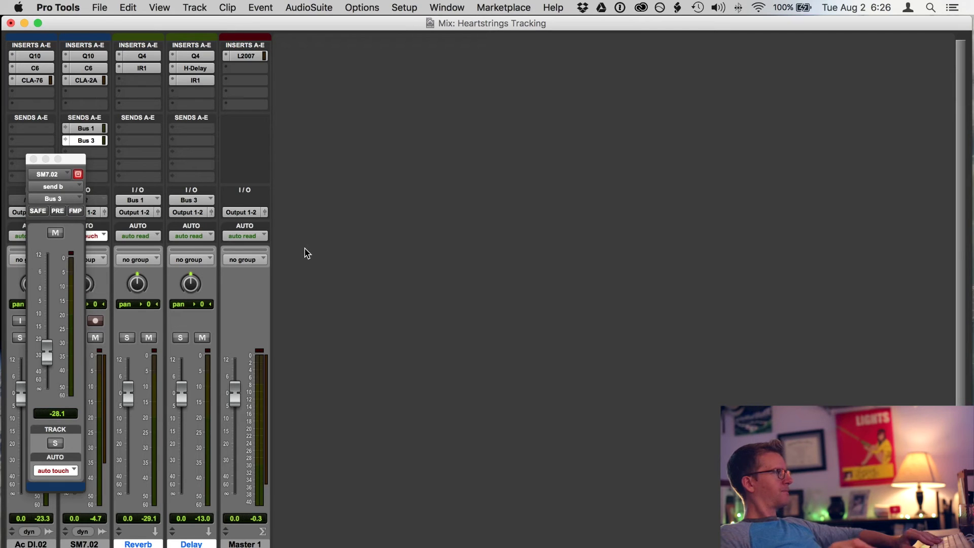
key("super+equal")
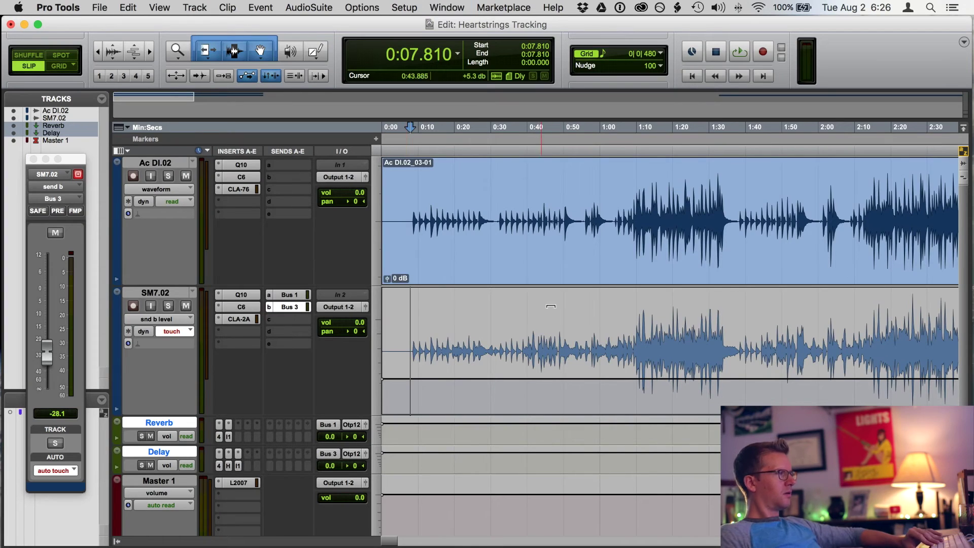
Step: Play from about 1:09 and record Bus 3 send automation on SM7.02, lowering it to -41.0 dB from about 1:33 to 1:58
left_click(633, 336)
key("space")
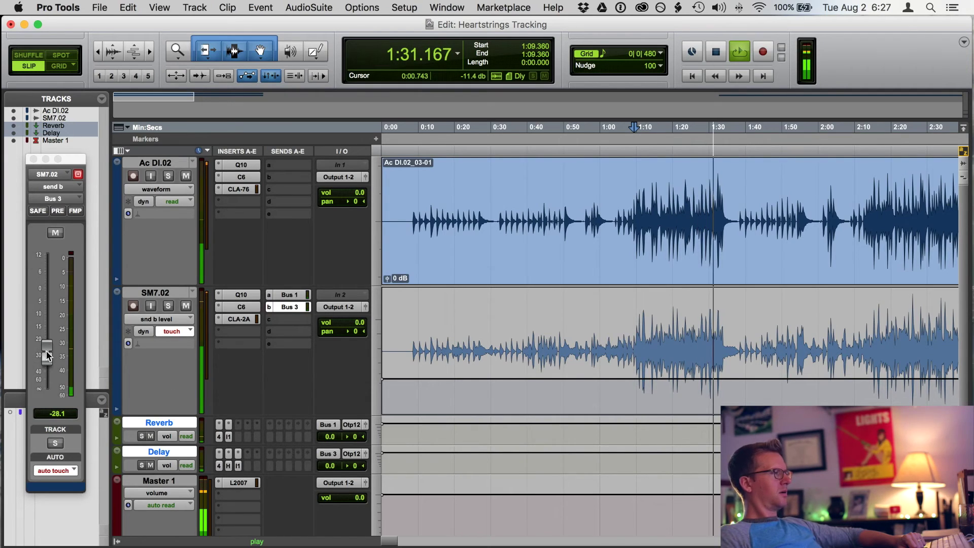
left_click_drag(47, 355, 46, 366)
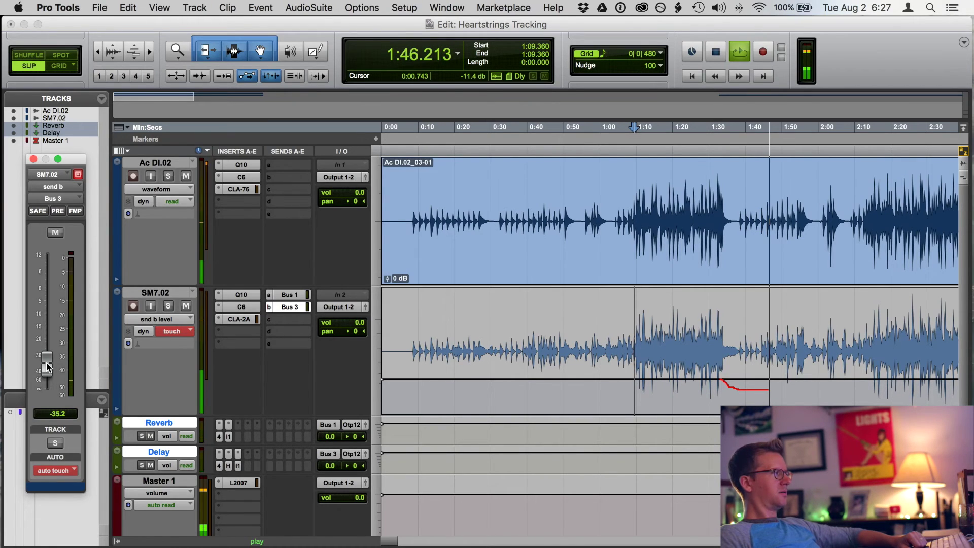
left_click_drag(47, 366, 48, 375)
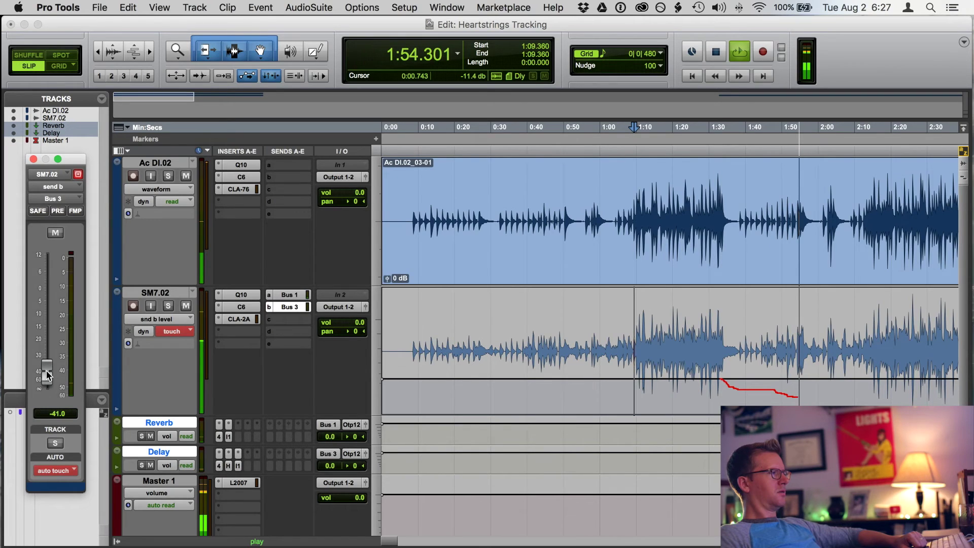
key("space")
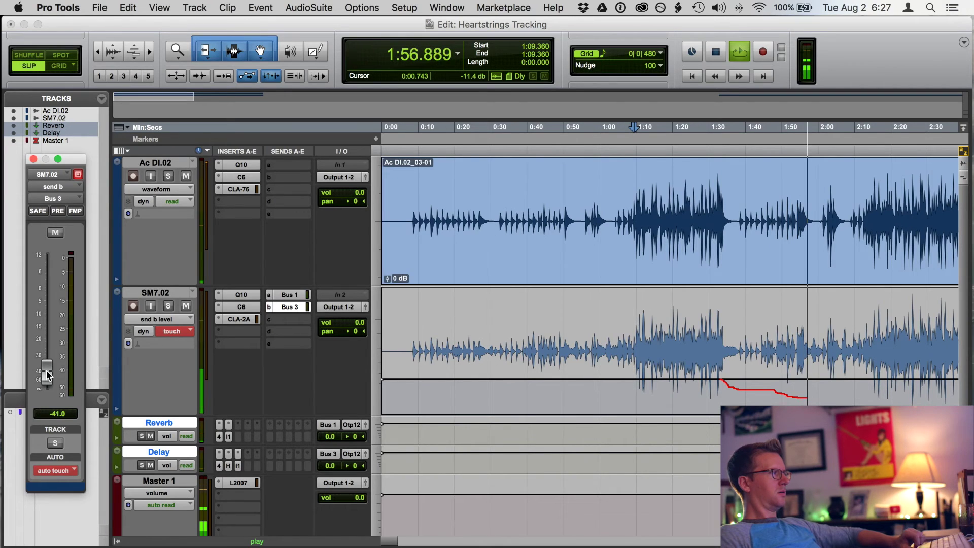
left_click_drag(47, 375, 47, 375)
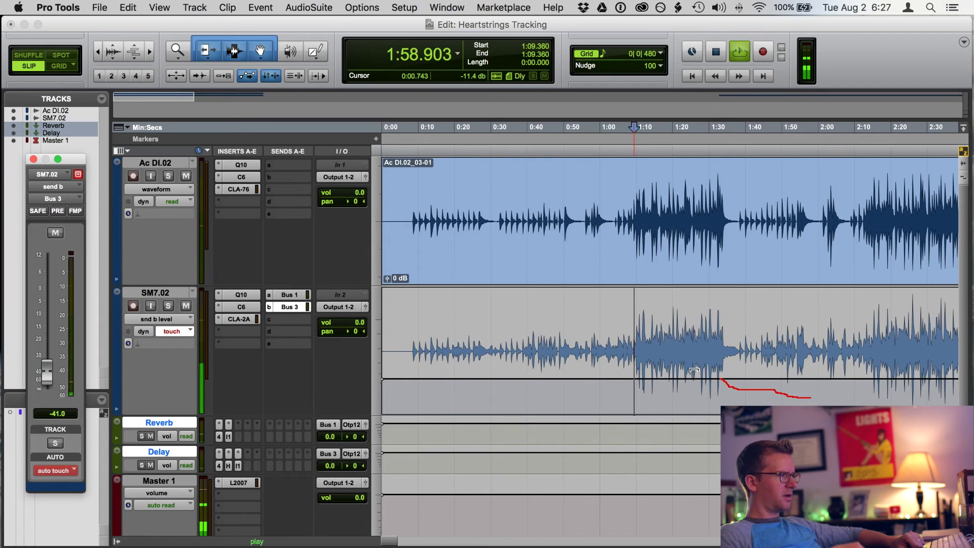
key("space")
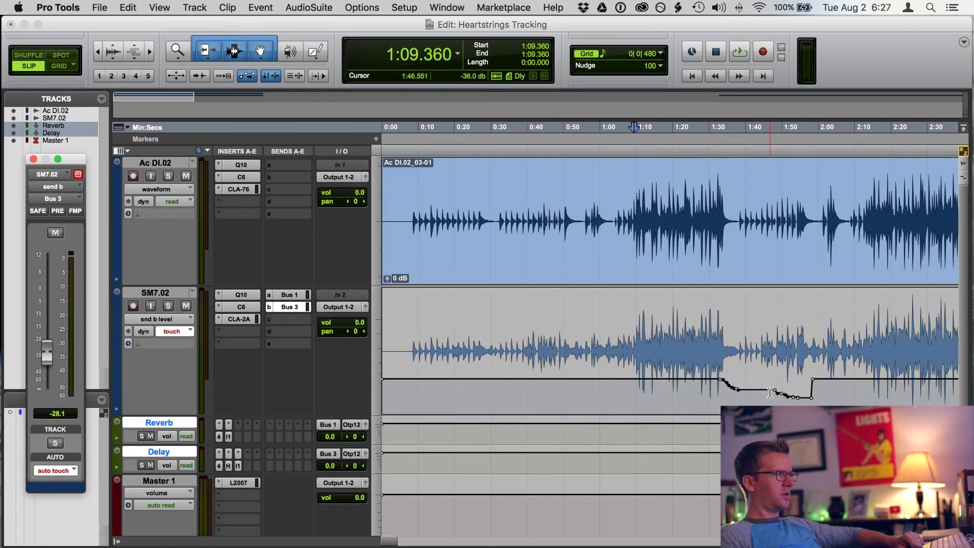
Step: Add a breakpoint at about 1:40 and -41.6 dB to SM7.02's Bus 3 send level, and delete the breakpoints between about 1:44 and 1:56
left_click(775, 390)
left_click(749, 398)
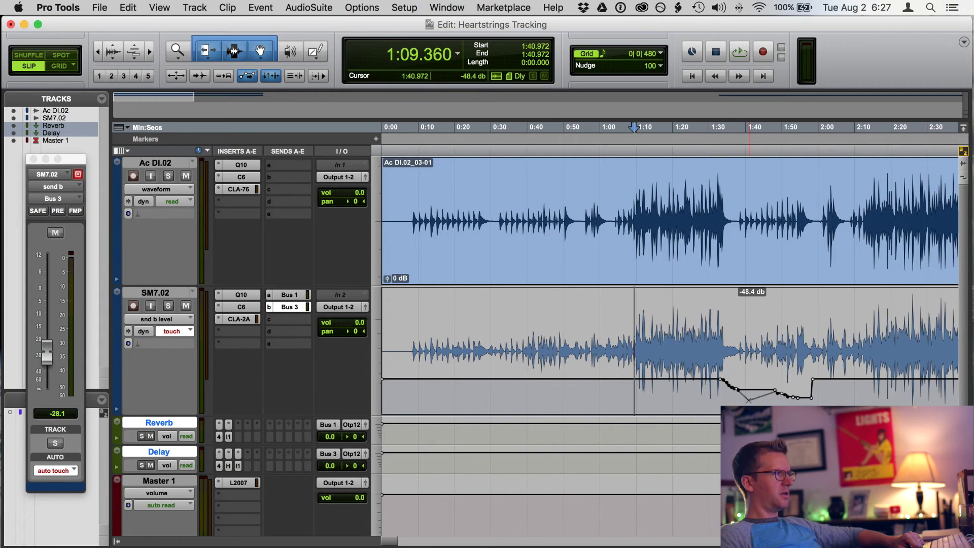
left_click_drag(748, 397, 747, 396)
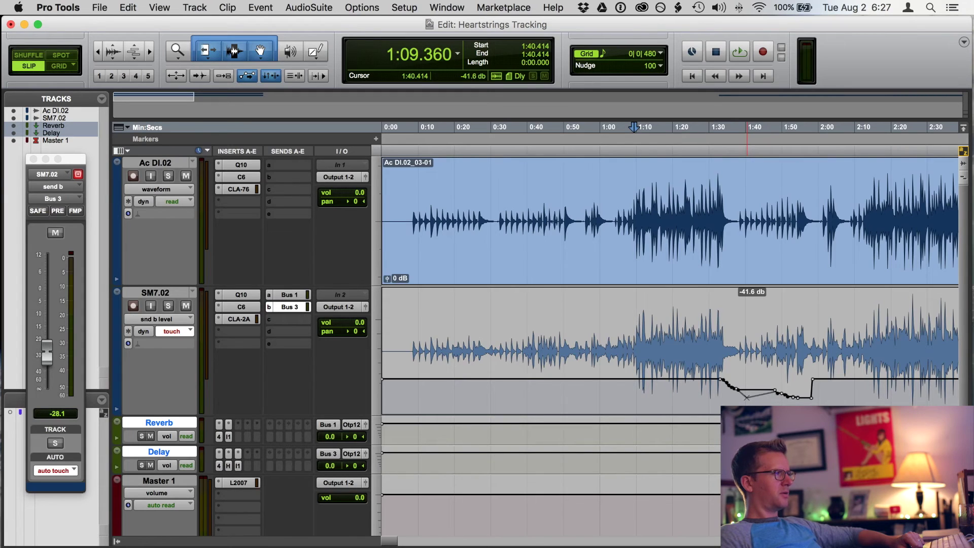
left_click_drag(760, 385, 805, 383)
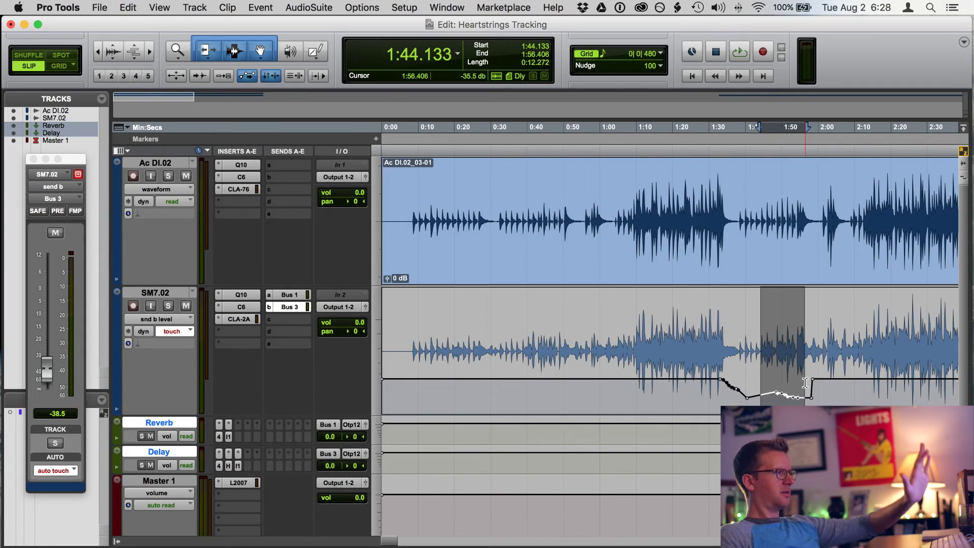
key("Delete")
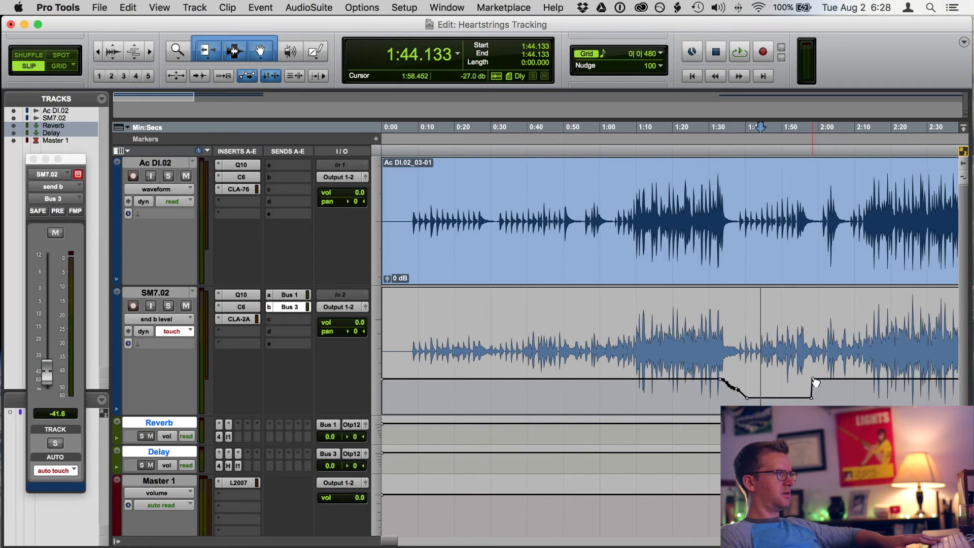
Step: Remove the breakpoint at about 1:58 where the send jumps back up, and add one at about 2:11 level with the lowered section
scroll(816, 382, "right", 5)
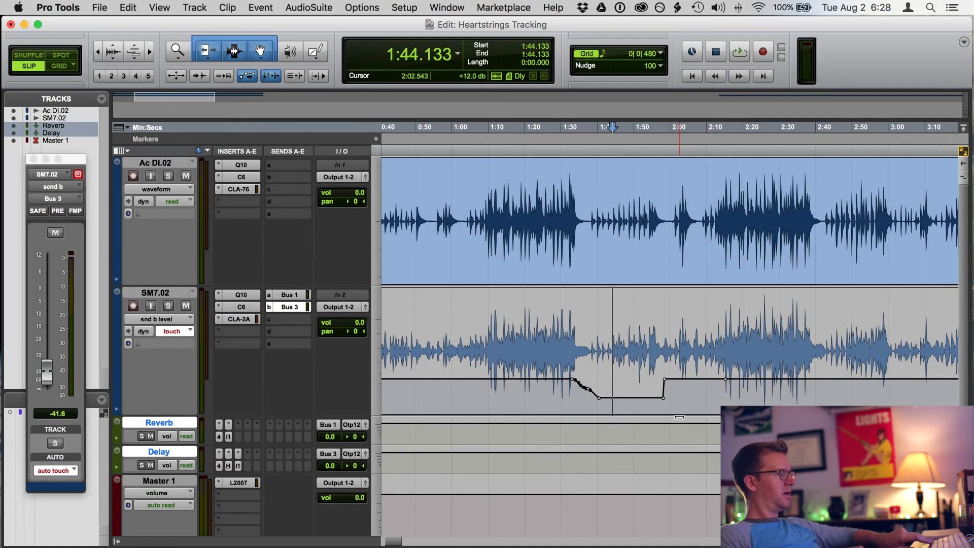
left_click(663, 379, "alt")
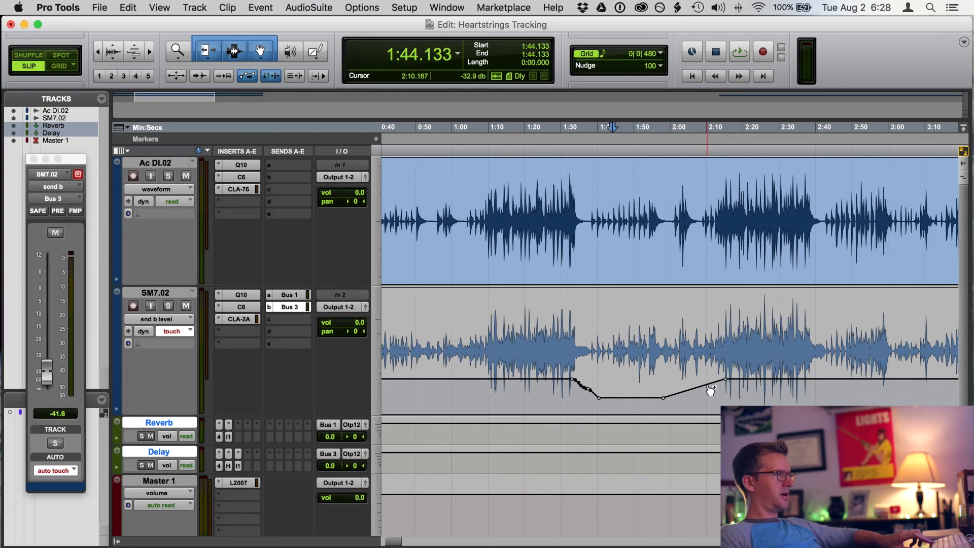
left_click_drag(709, 383, 714, 394)
key("space")
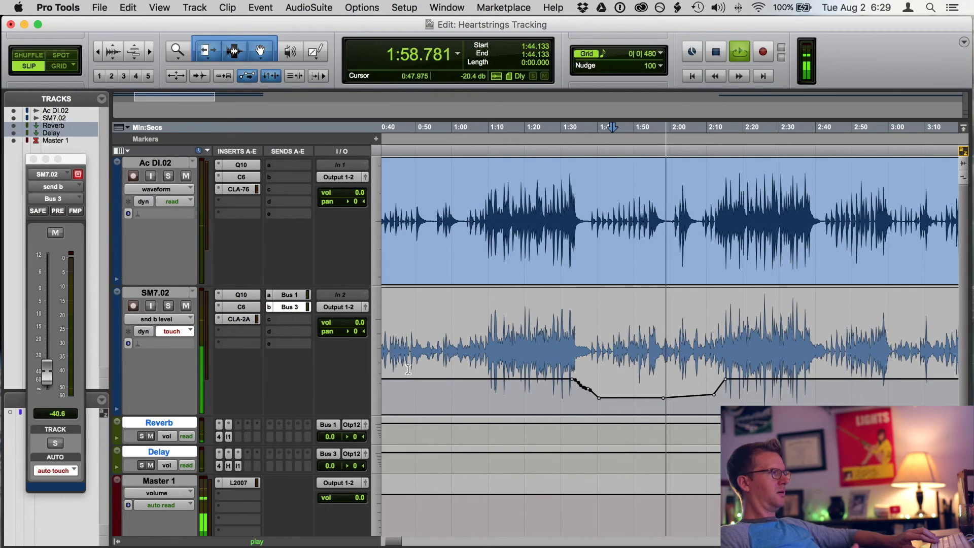
left_click(714, 395)
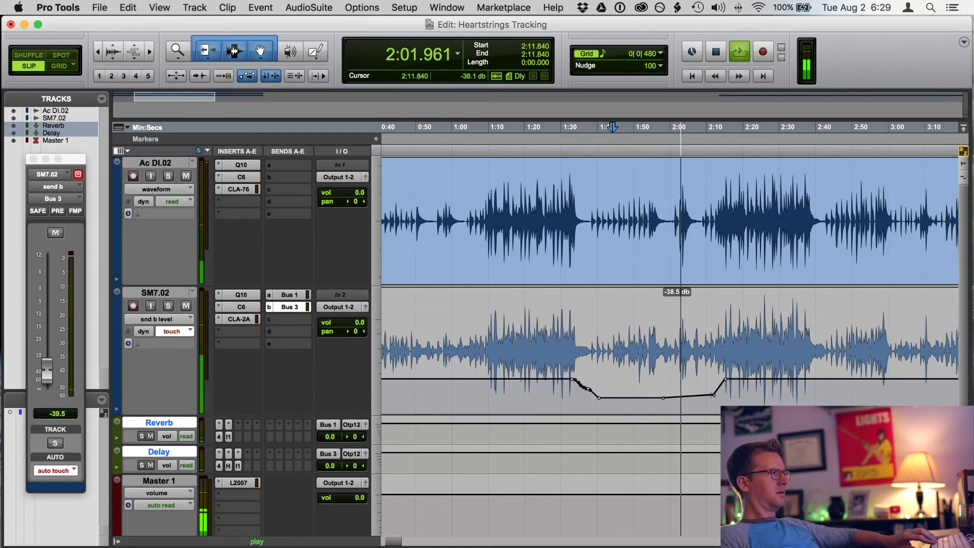
left_click_drag(713, 394, 713, 396)
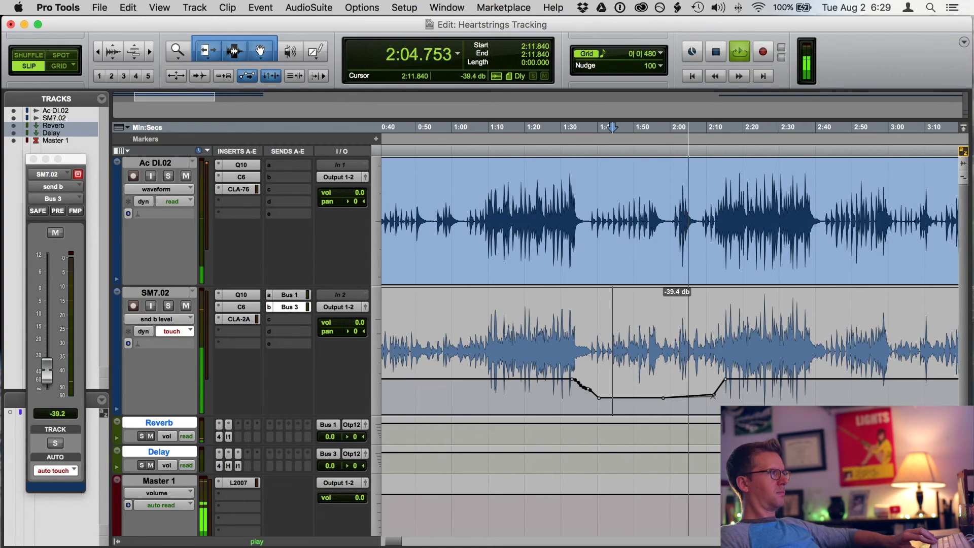
left_click_drag(714, 396, 715, 399)
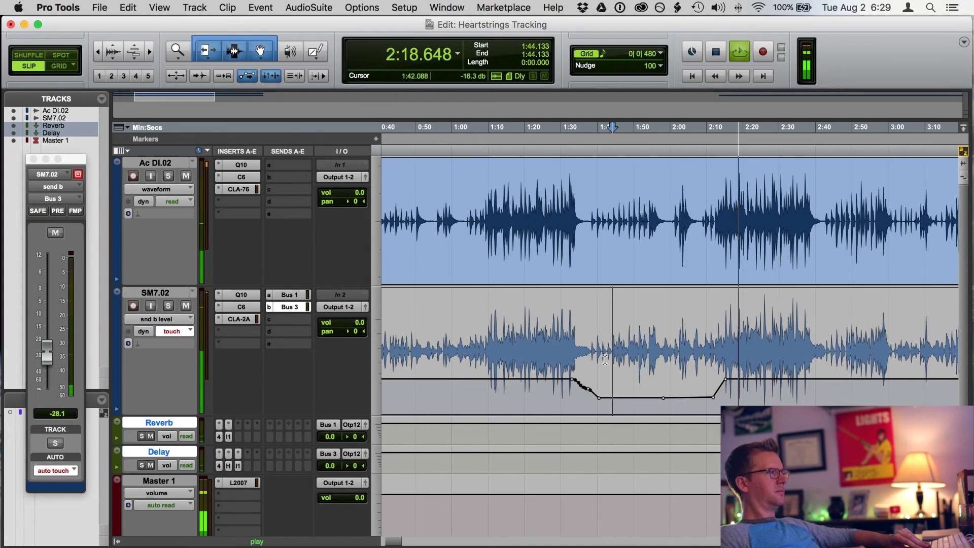
Step: Audition from about 1:07 and add a Bus 3 send level breakpoint at about 1:11 on SM7.02
scroll(633, 364, "left", 5)
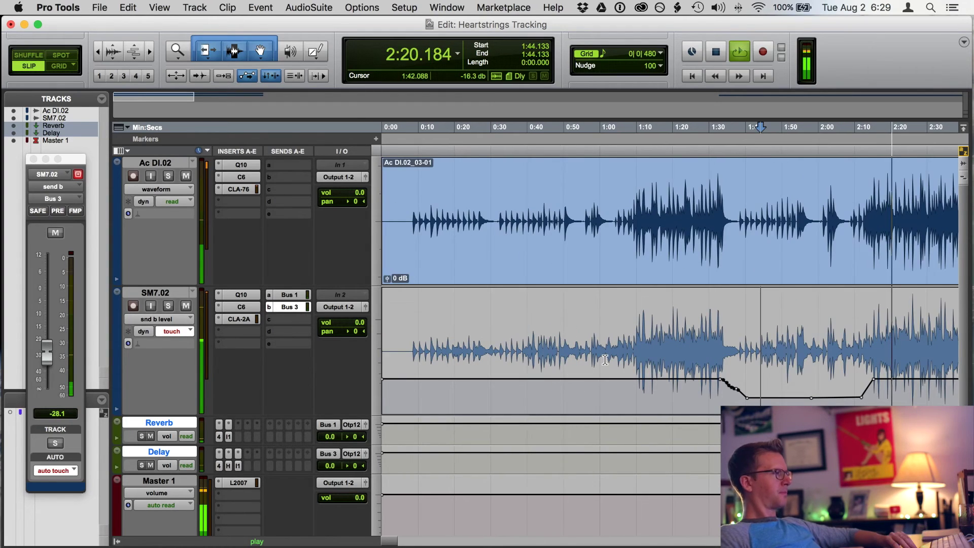
key("space")
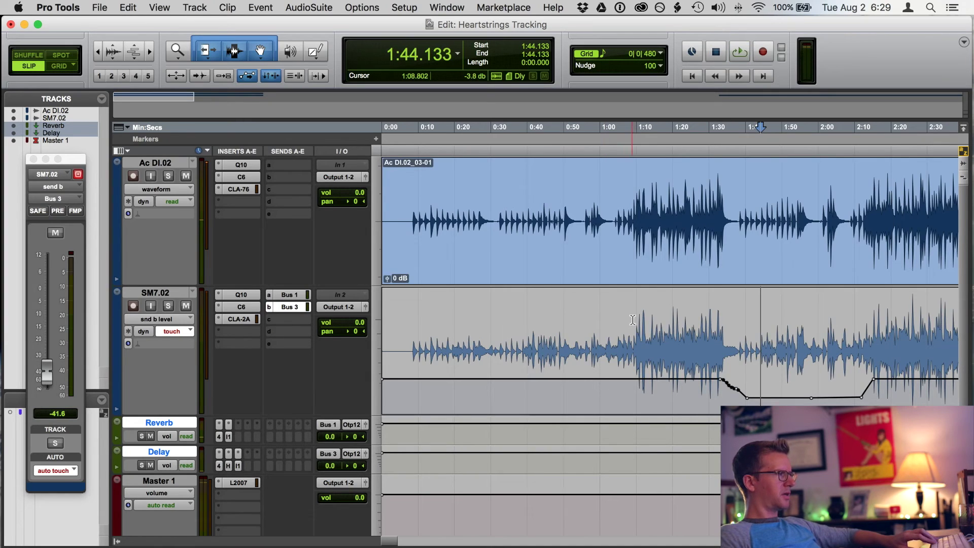
left_click(628, 350)
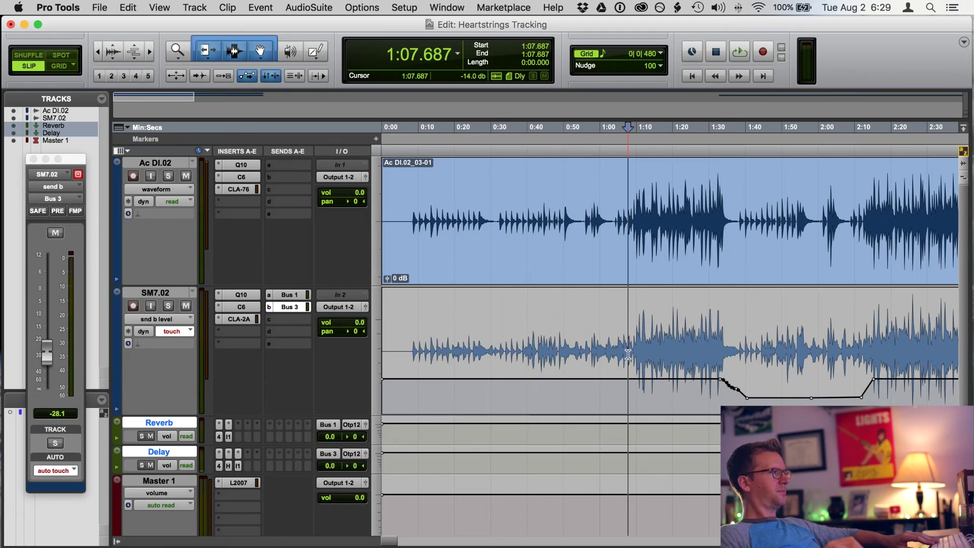
key("space")
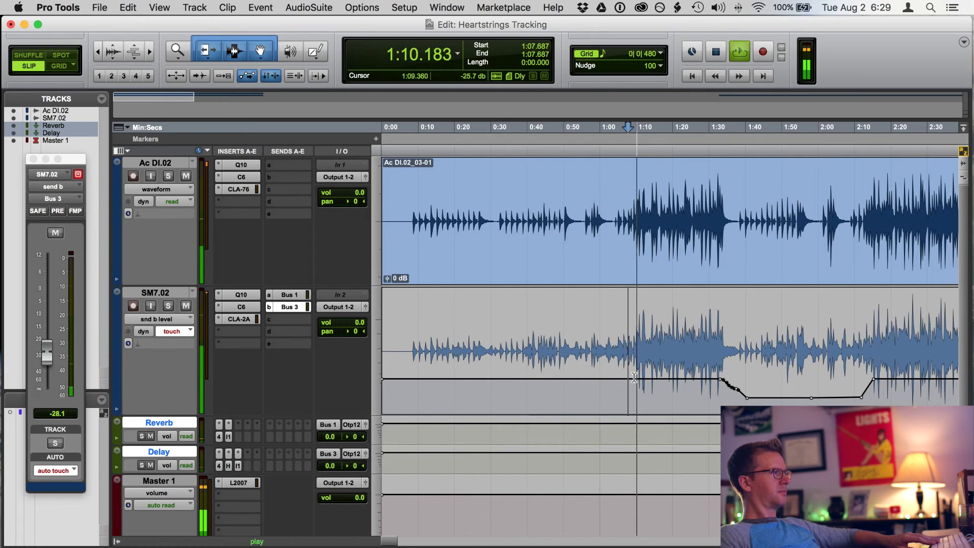
key("space")
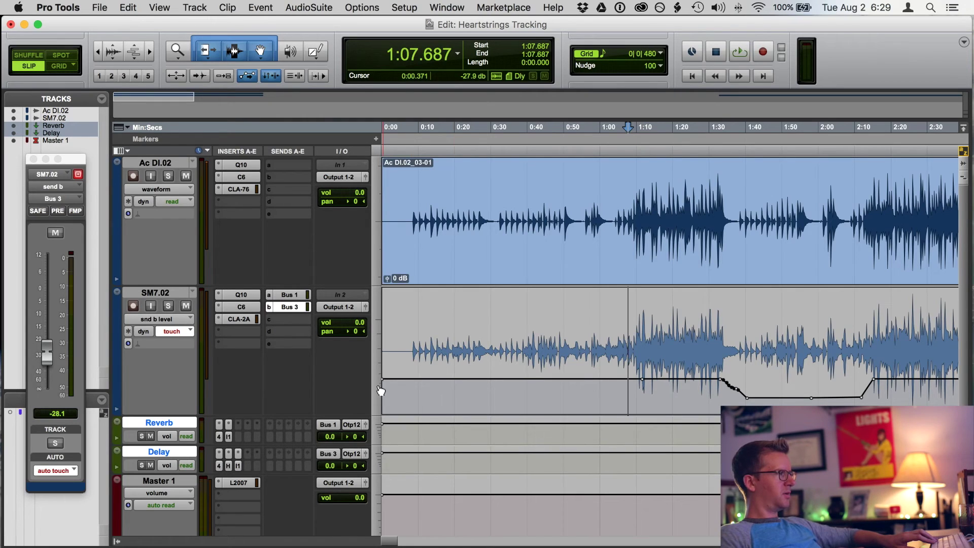
Step: Lower the Bus 3 send level to about -42.3 dB from the song's start to about 1:10, ramping up to the 1:11 breakpoint
left_click_drag(381, 391, 382, 397)
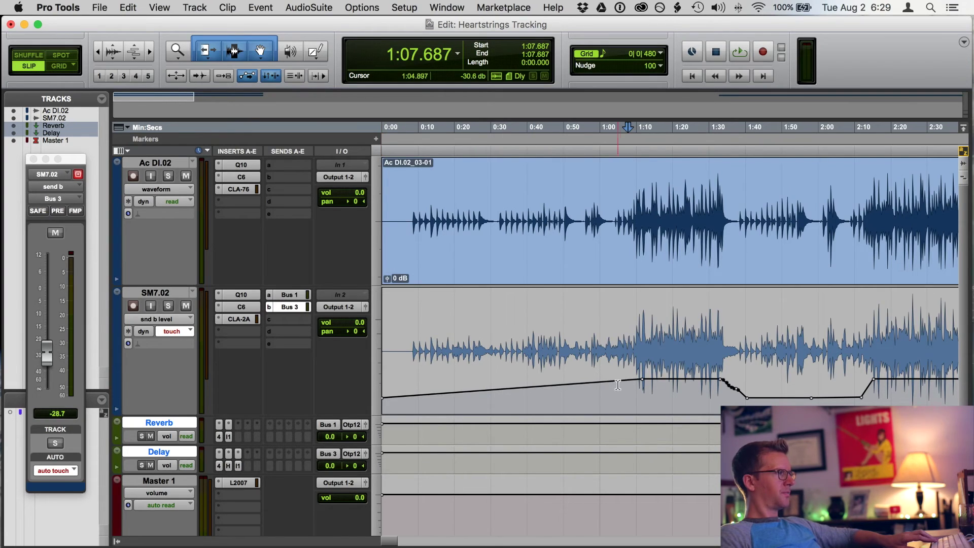
left_click_drag(630, 380, 633, 395)
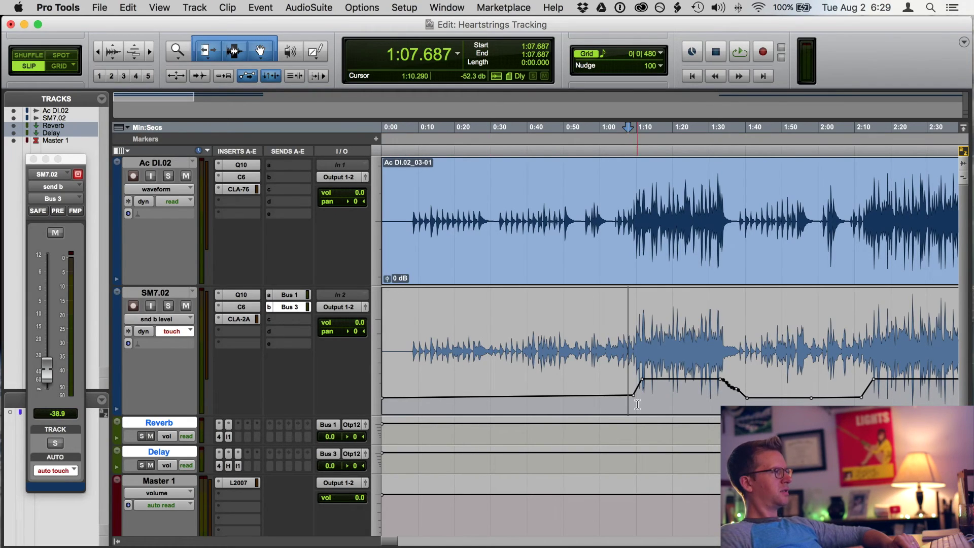
left_click_drag(633, 396, 636, 398)
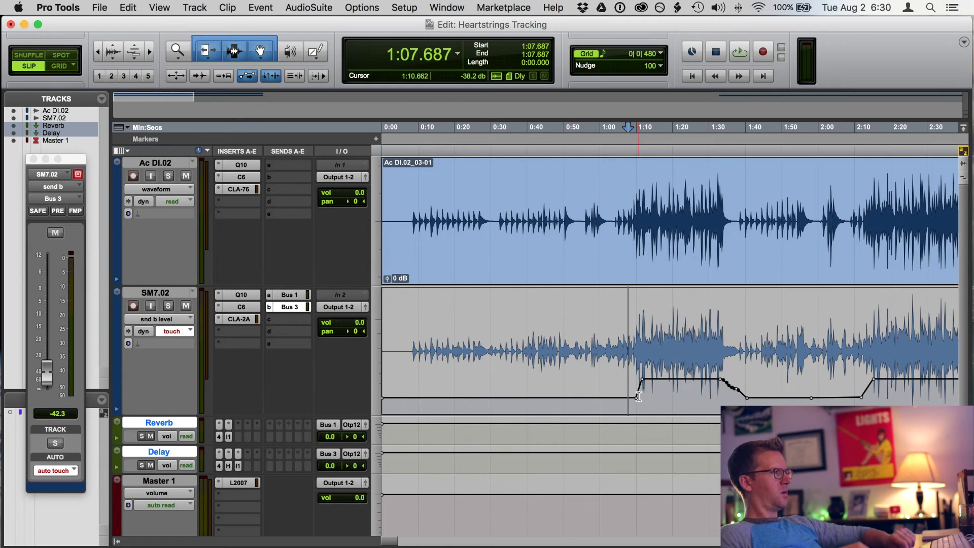
Step: Place the playback position at about 2:31, ahead of the next quiet section, and save the session
scroll(608, 386, "right", 15)
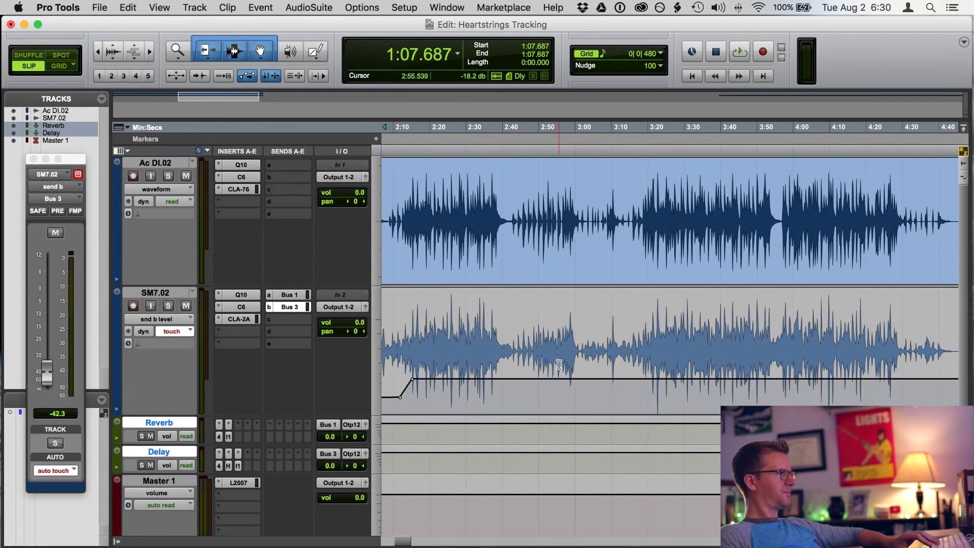
scroll(563, 368, "left", 3)
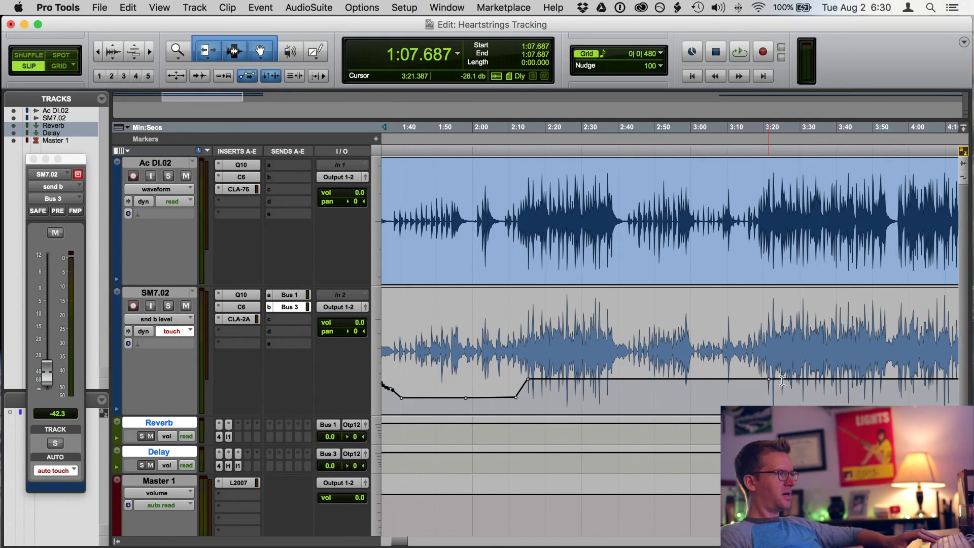
scroll(782, 380, "right", 4)
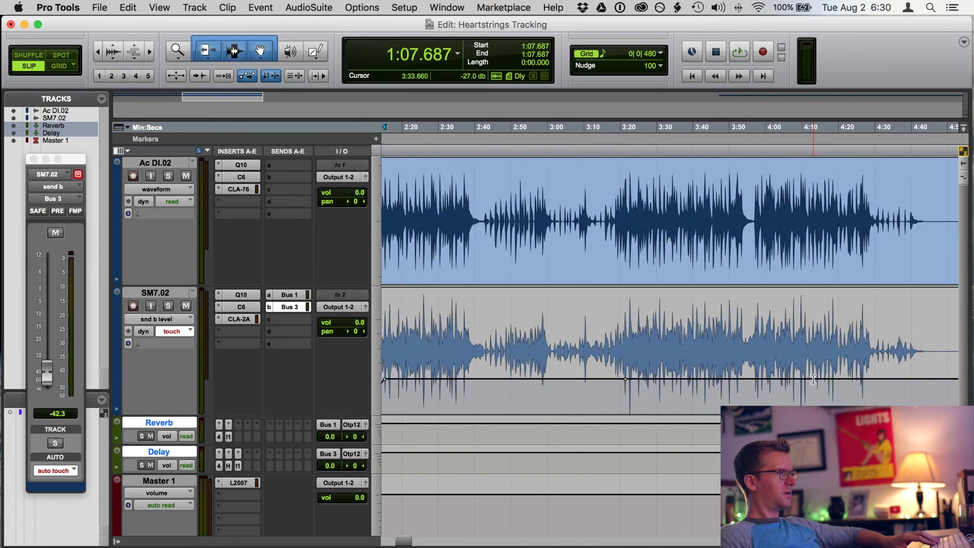
scroll(813, 380, "left", 5)
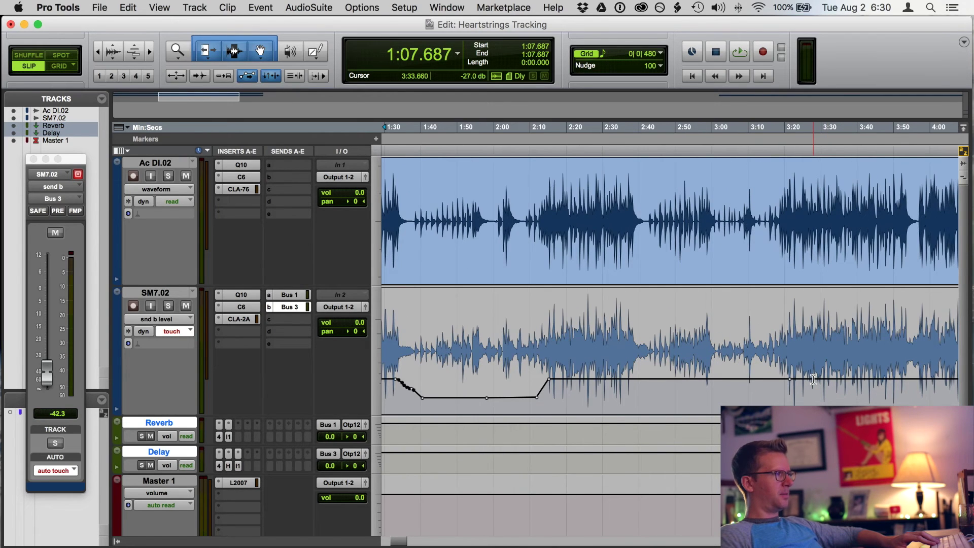
left_click(610, 384)
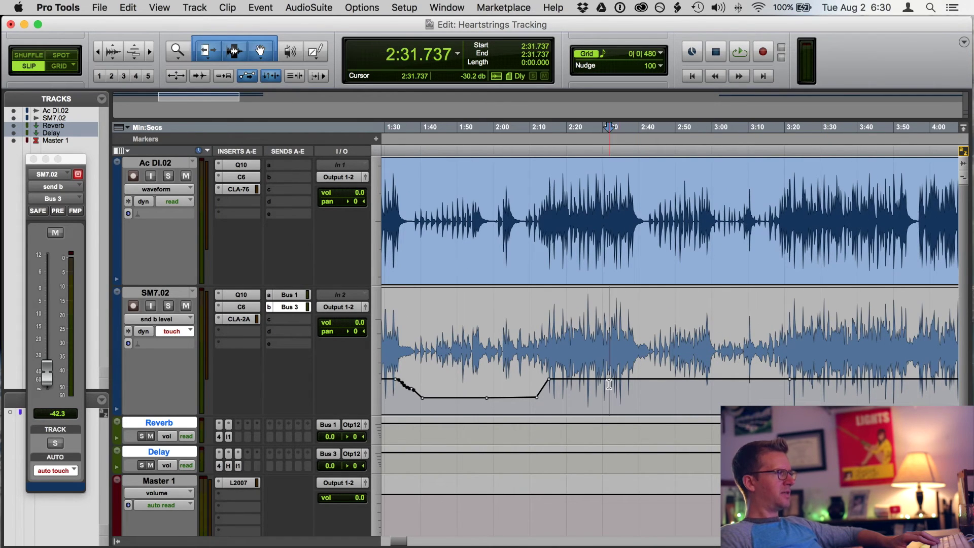
key("super+s")
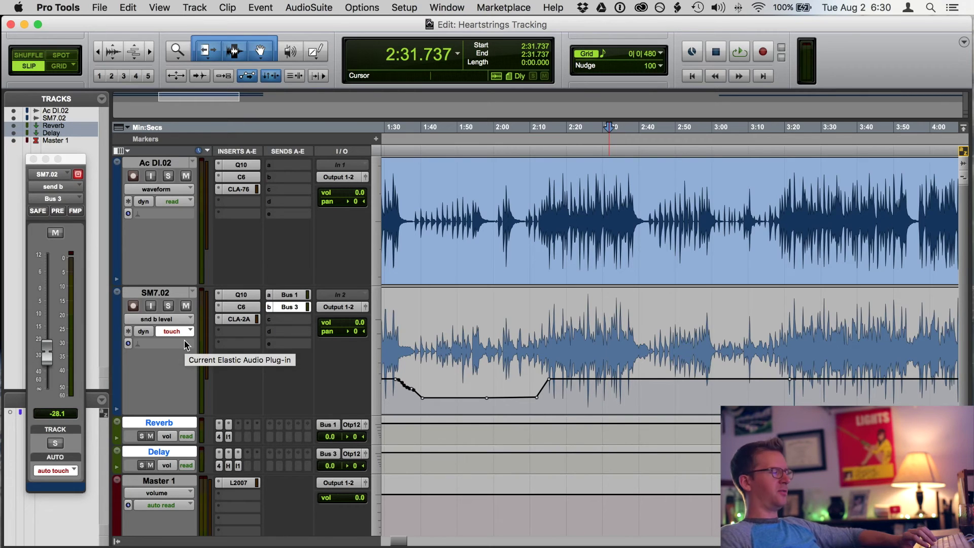
Step: Record Bus 3 send automation during playback, lowering it to -42.6 dB from about 2:38 and raising it back to -28.1 dB by about 3:21
key("space")
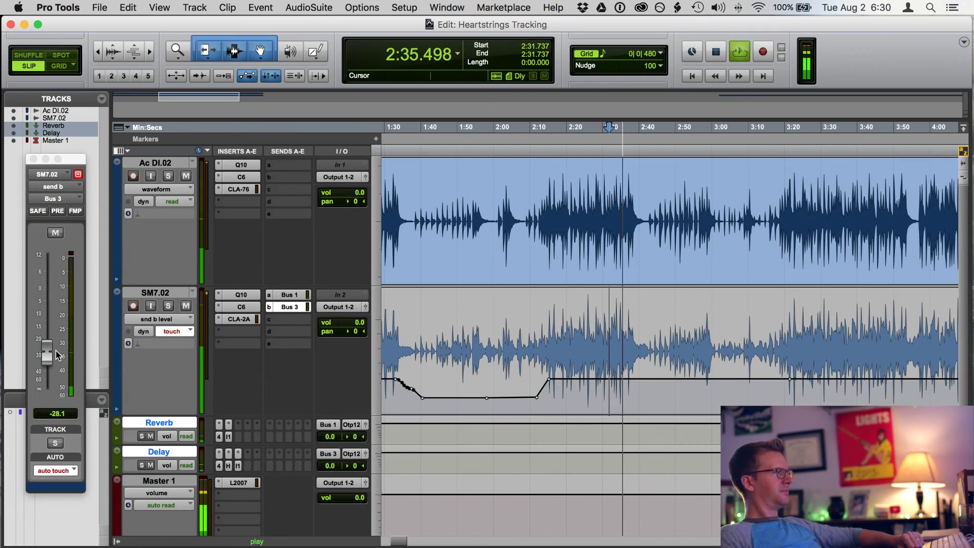
left_click_drag(48, 349, 46, 369)
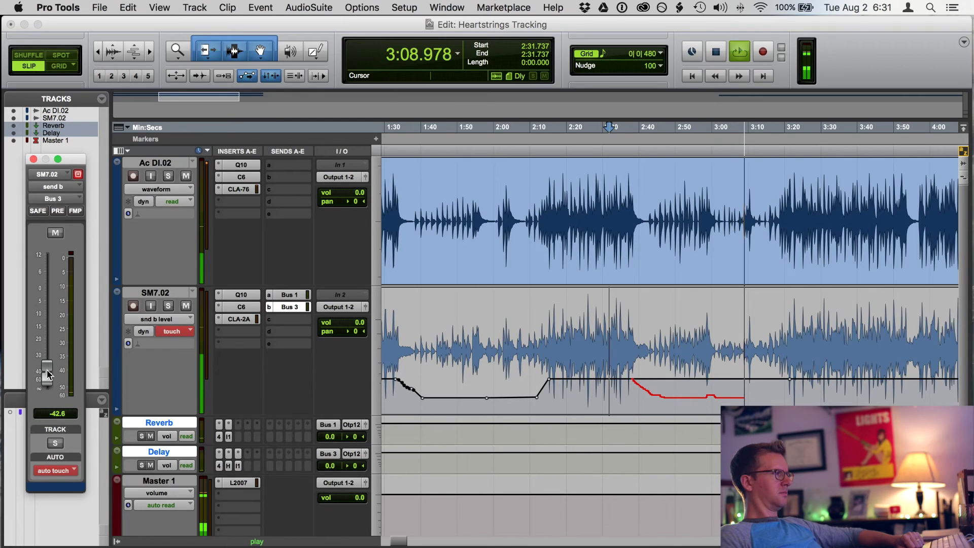
left_click_drag(47, 370, 47, 370)
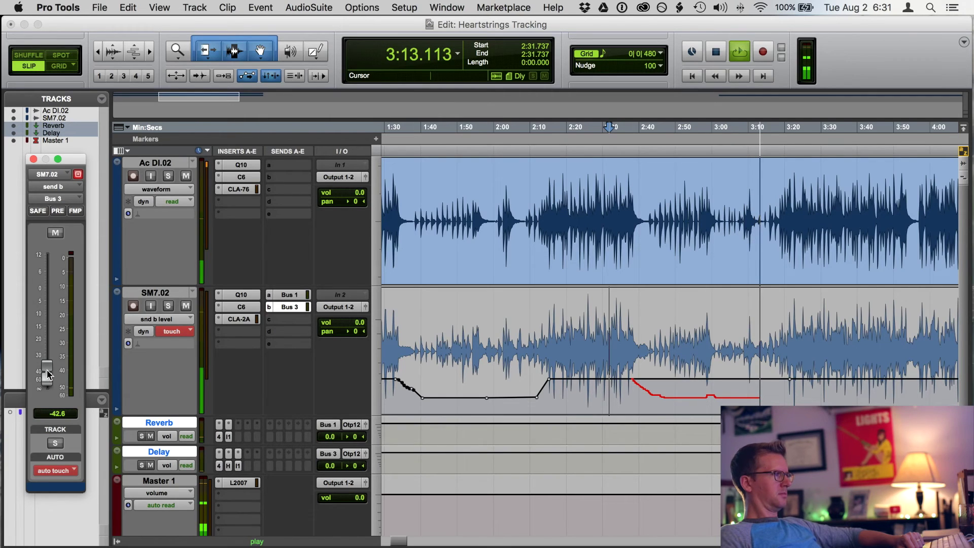
left_click_drag(46, 369, 47, 369)
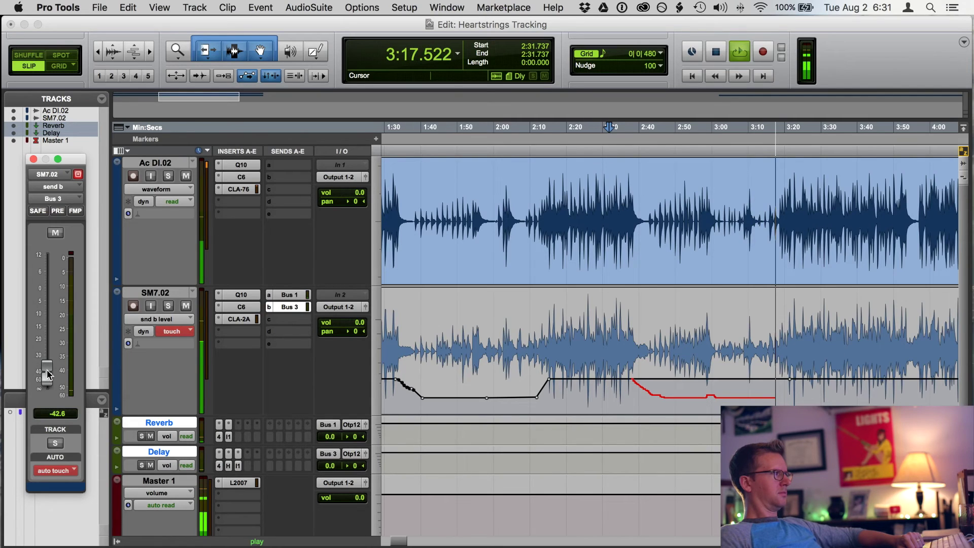
left_click_drag(47, 374, 50, 359)
key("space")
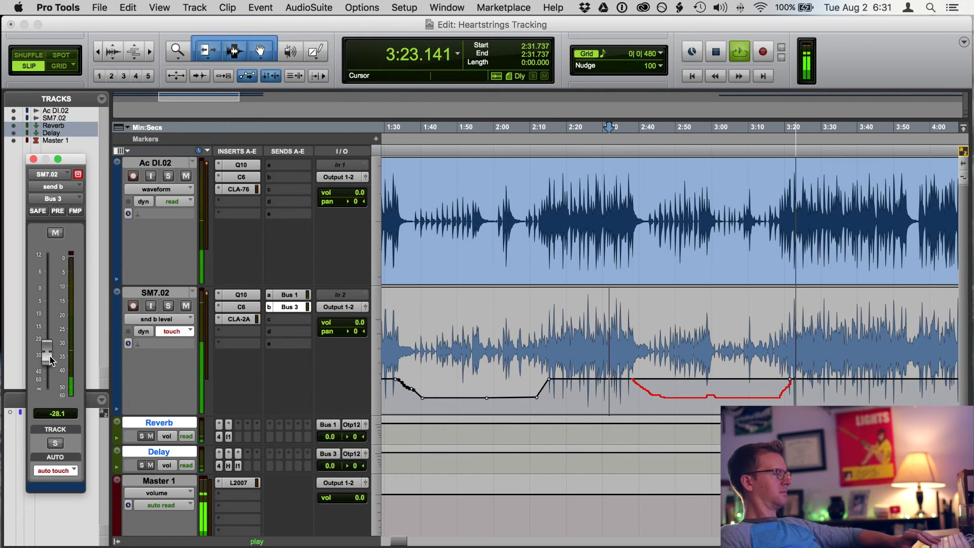
key("space")
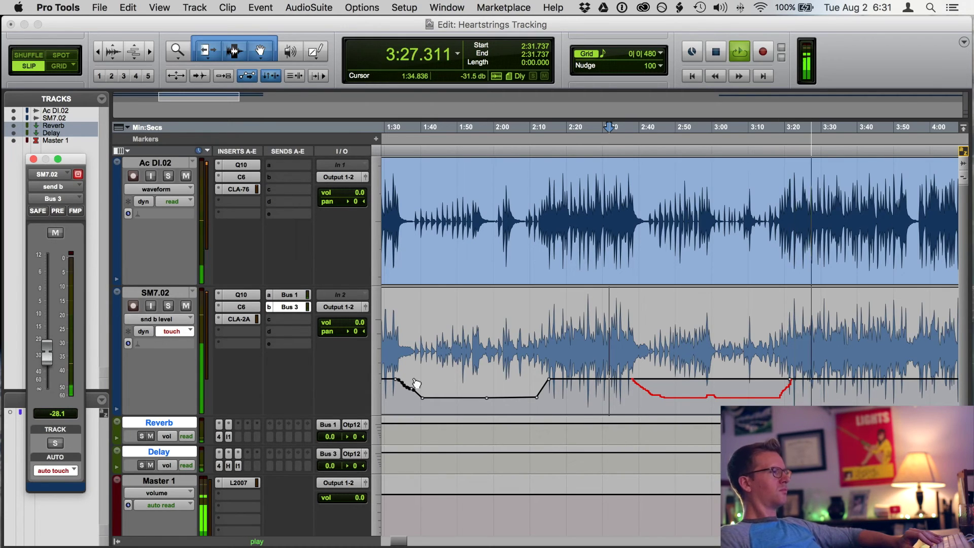
Step: Record Bus 3 send automation through the ending, lowering it to -42.6 dB after about 4:28 and down to -∞ just past 4:42
scroll(608, 384, "right", 3)
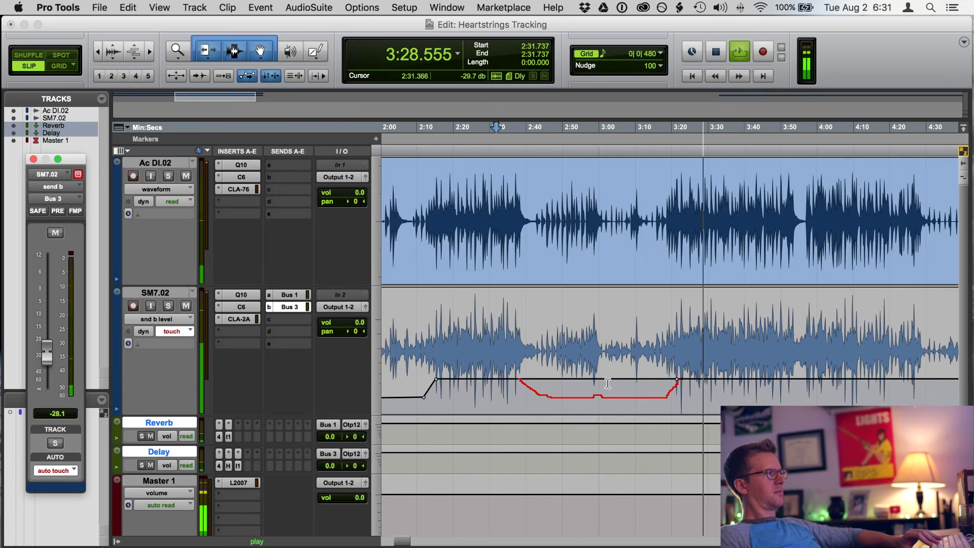
scroll(607, 384, "right", 2)
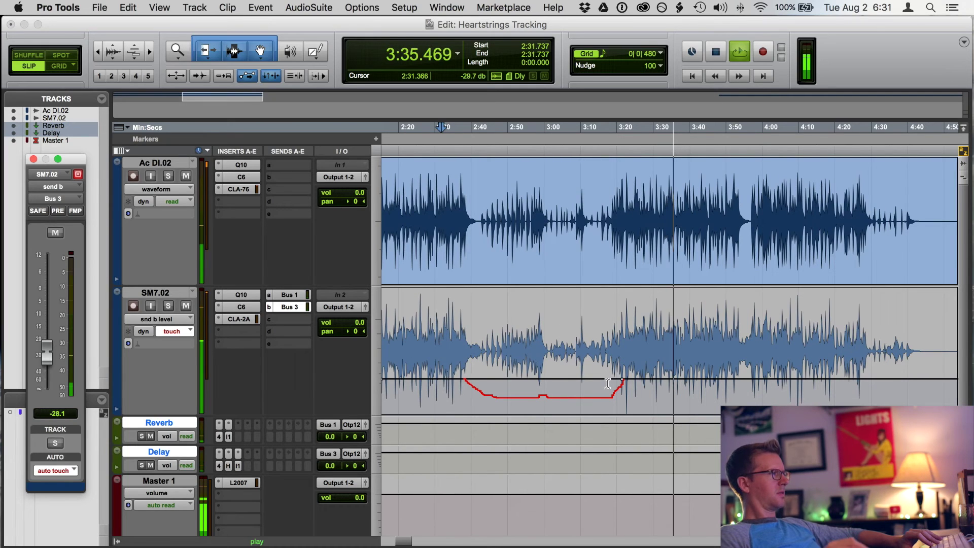
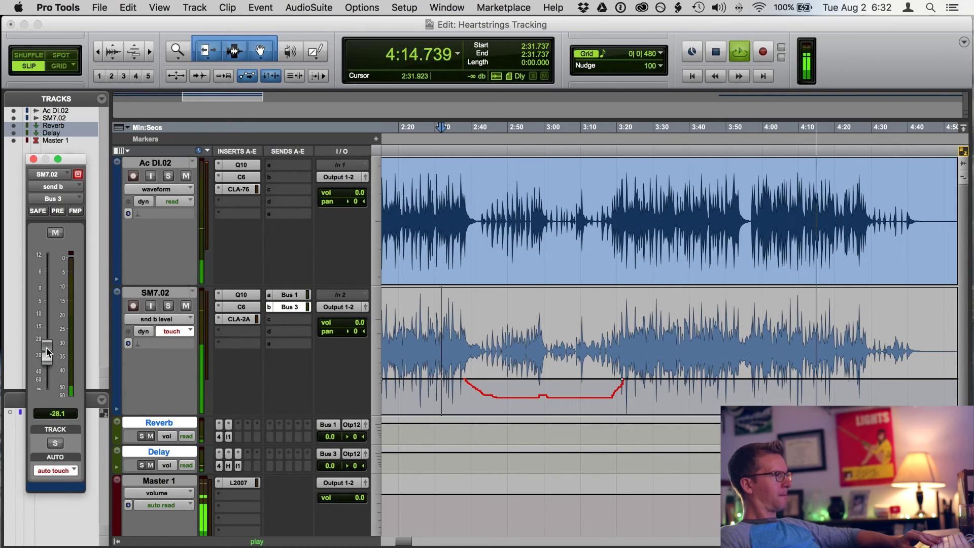
key("space")
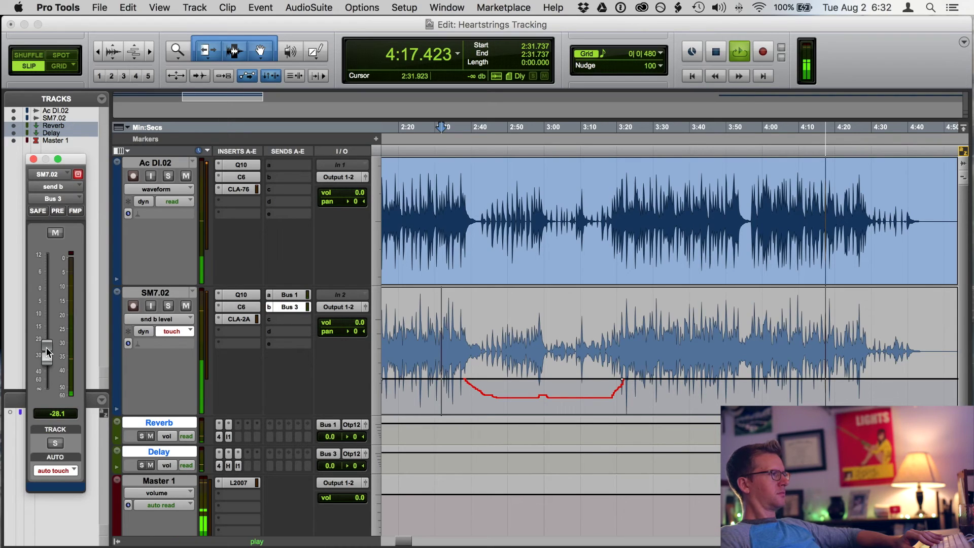
left_click_drag(47, 350, 45, 362)
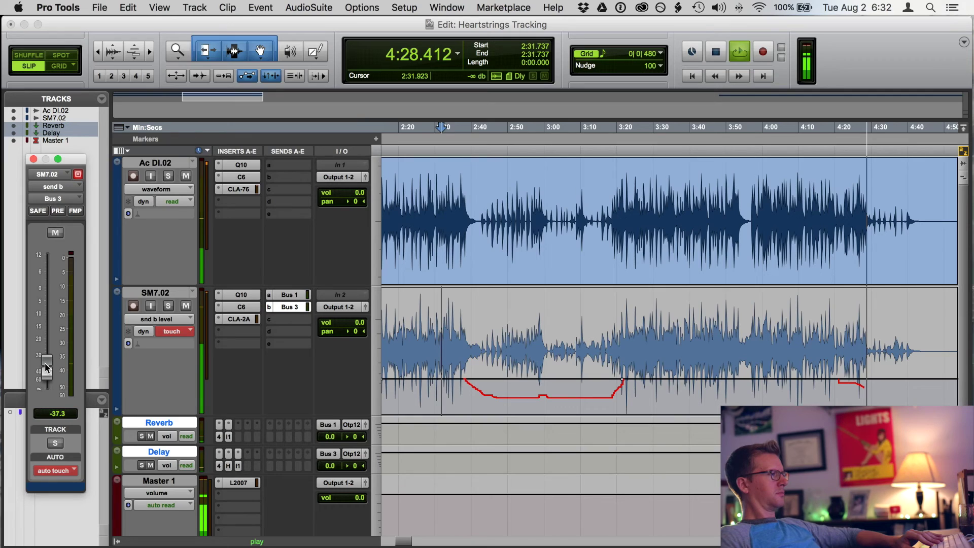
left_click_drag(45, 364, 44, 368)
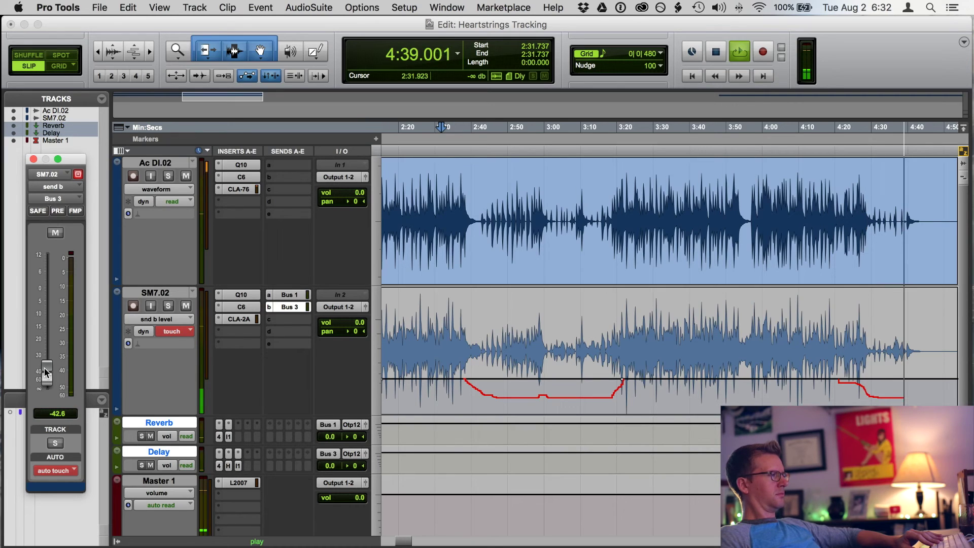
left_click_drag(44, 371, 46, 378)
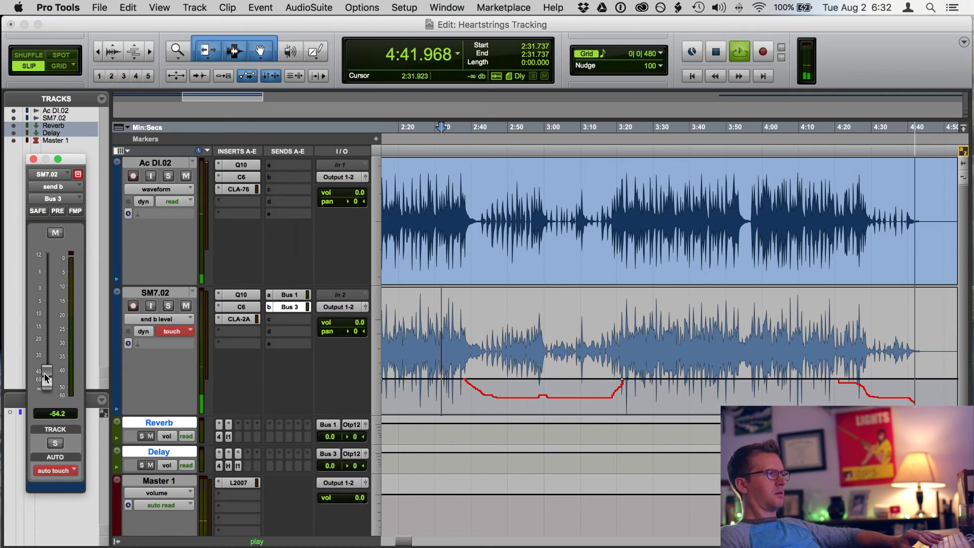
left_click_drag(45, 377, 46, 396)
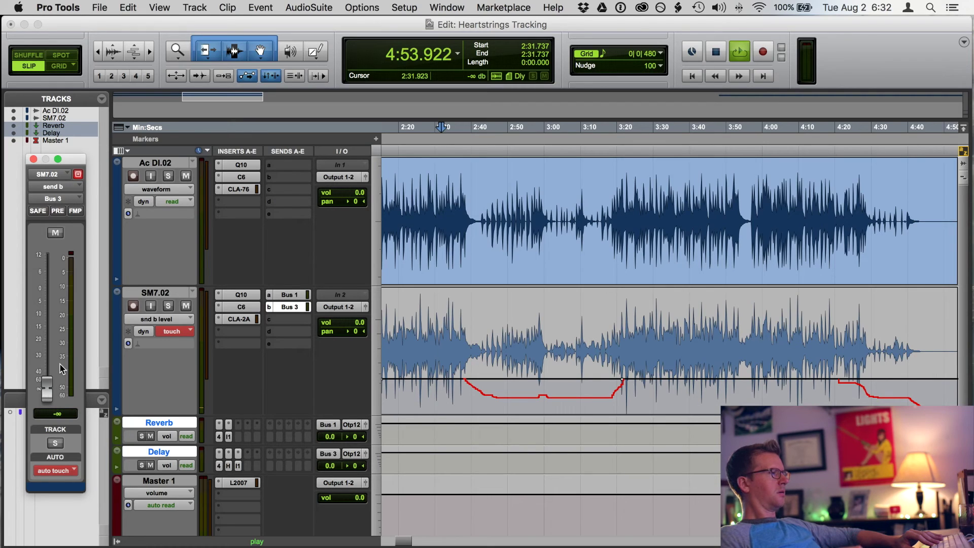
key("space")
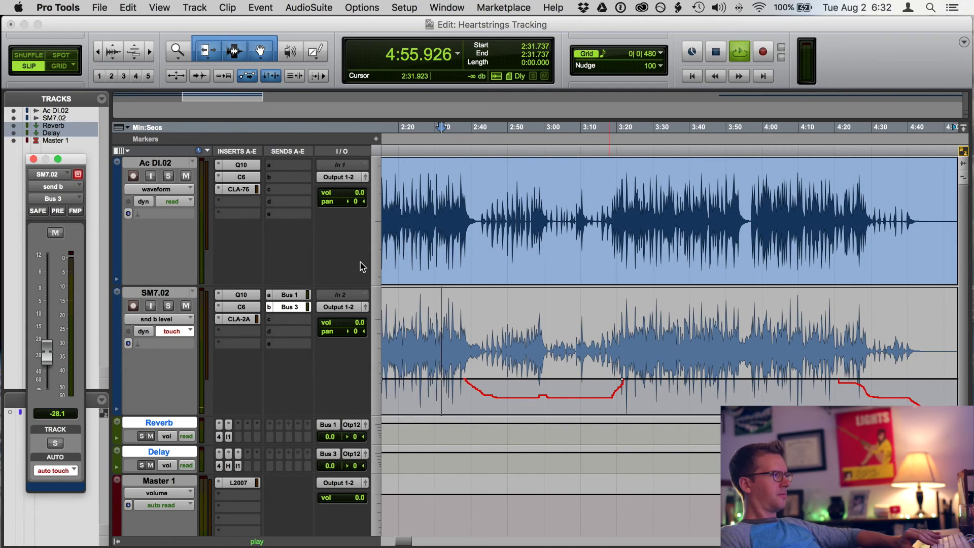
key("space")
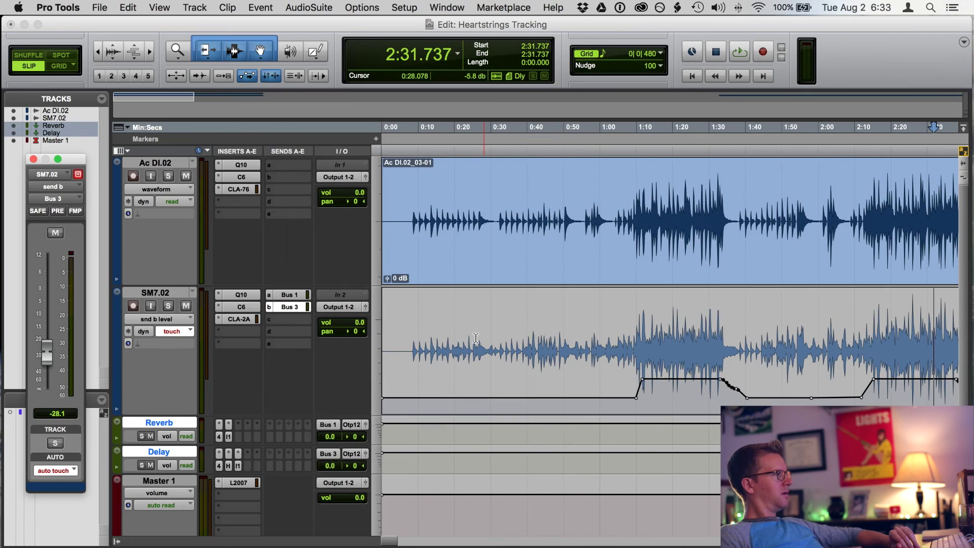
Step: Return the SM7.02 track to waveform view and close its Bus 3 send fader window
left_click(157, 318)
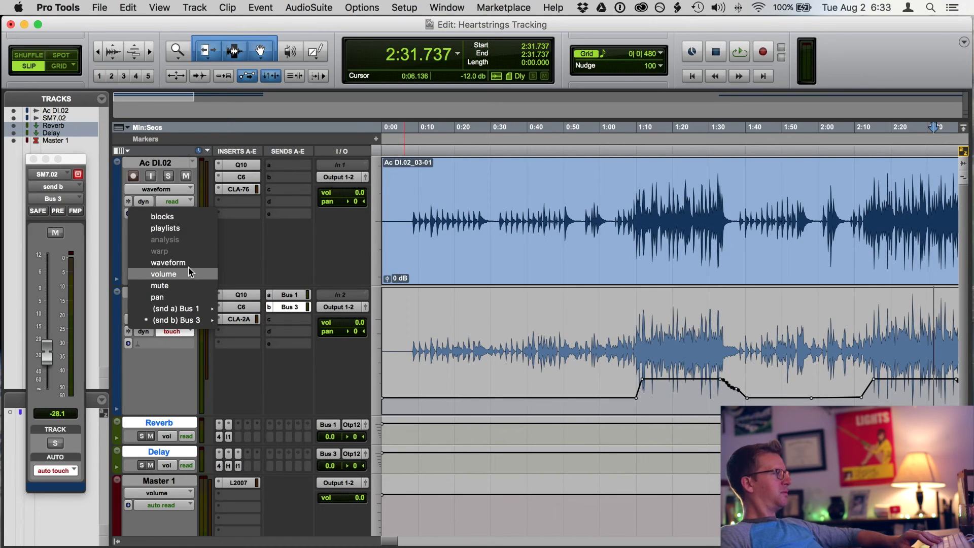
left_click(168, 263)
left_click(157, 320)
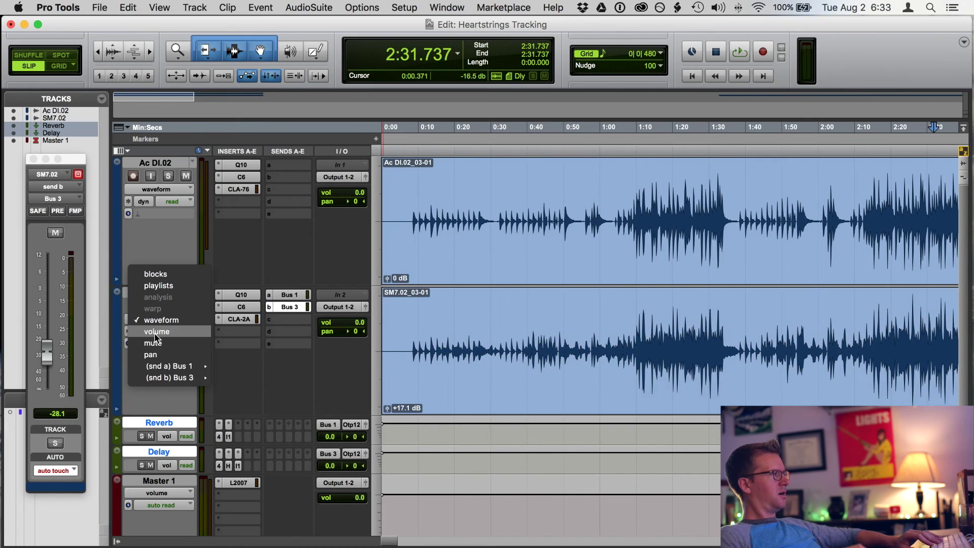
left_click(189, 401)
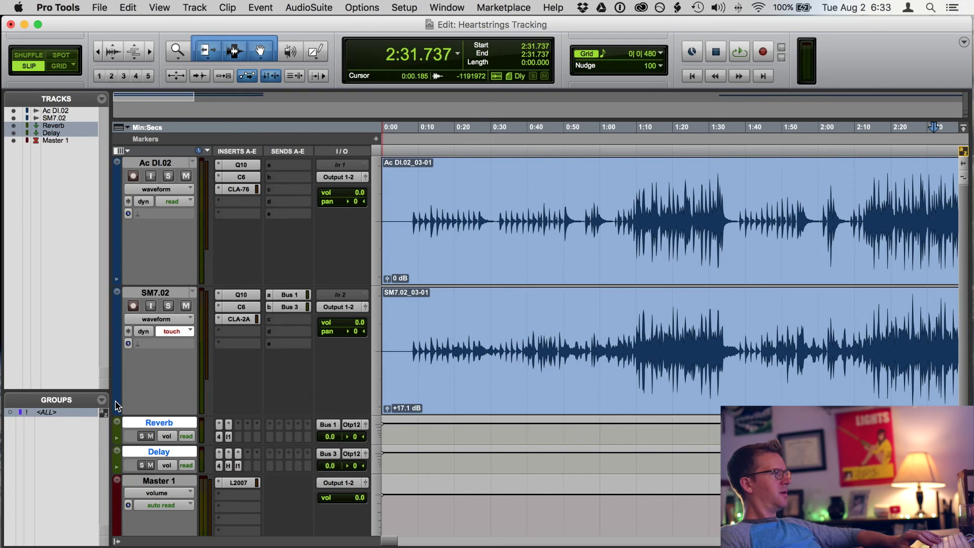
Step: Turn off the <ALL> group and select the SM7.02 clip on its own back to the song's start
left_click(47, 412)
left_click_drag(384, 328, 345, 348)
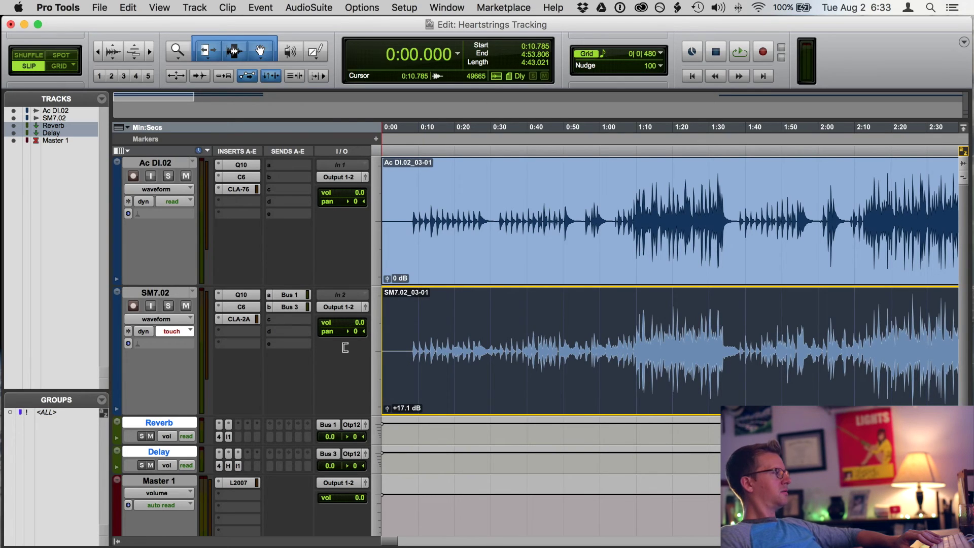
left_click_drag(345, 348, 344, 347)
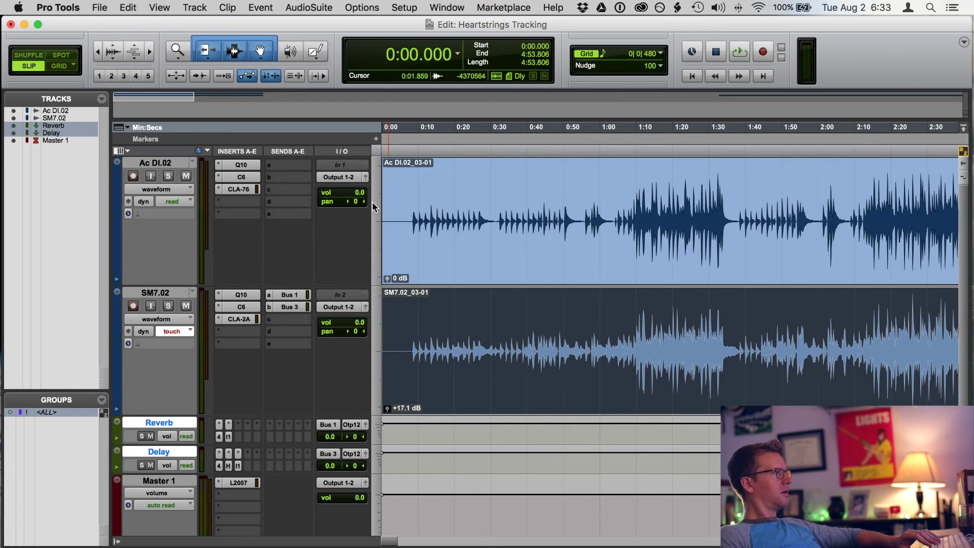
Step: Trim both clips' starts to about 0:03.7 and apply a Standard, Equal Gain fade-in ending at about 0:08.2
left_click_drag(383, 198, 398, 196)
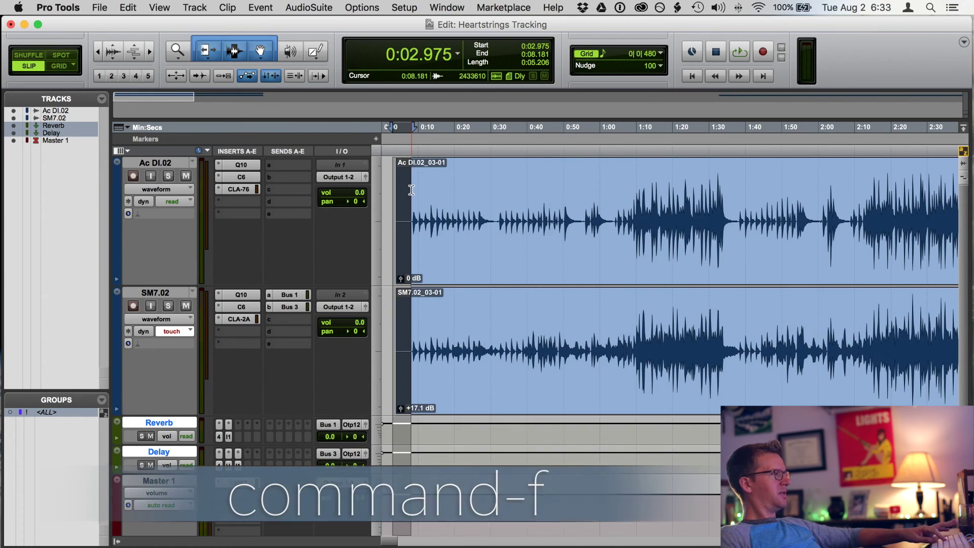
key("super+f")
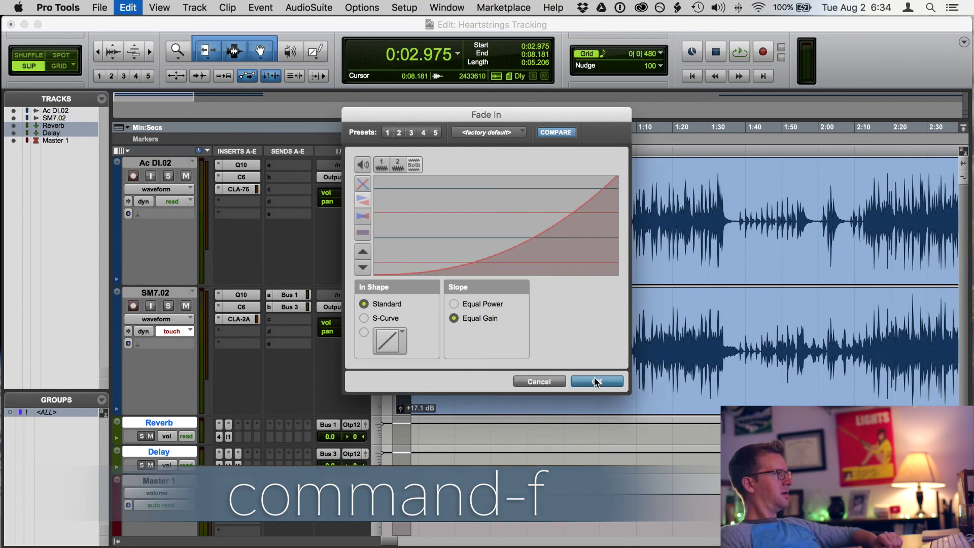
left_click(597, 381)
Step: Select both clips and play from their start to check the fade-in
left_click(482, 273)
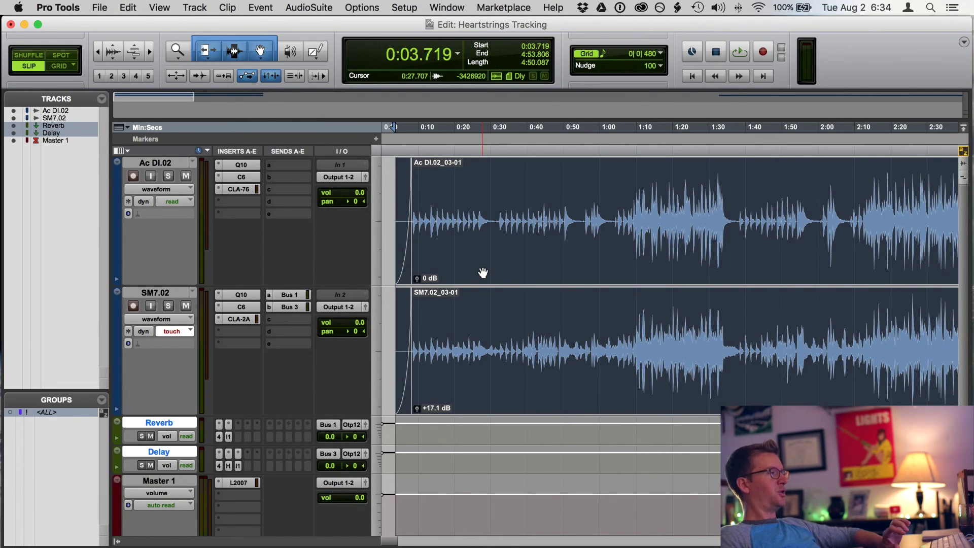
key("space")
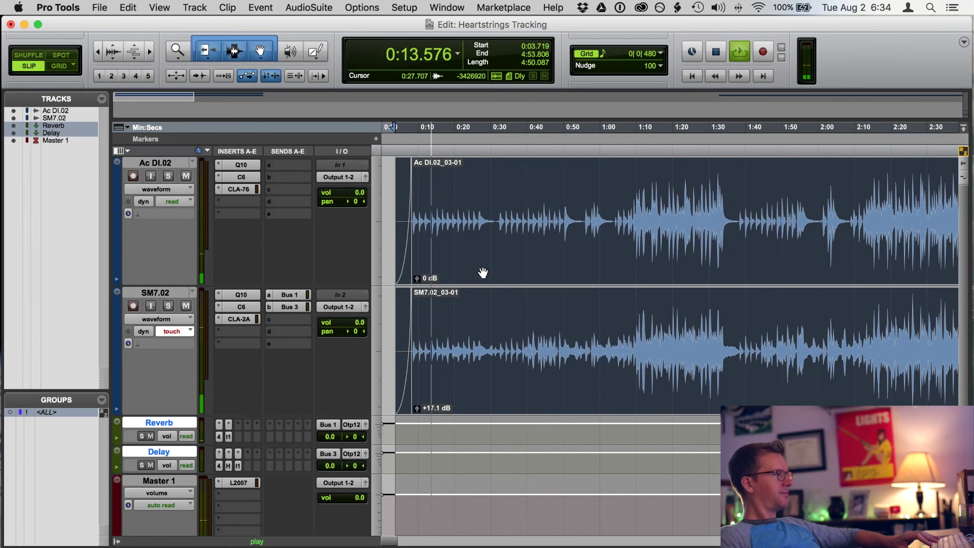
key("space")
Step: Audition the song's ending from about 4:42 to judge where the sound dies away
scroll(711, 393, "right", 15)
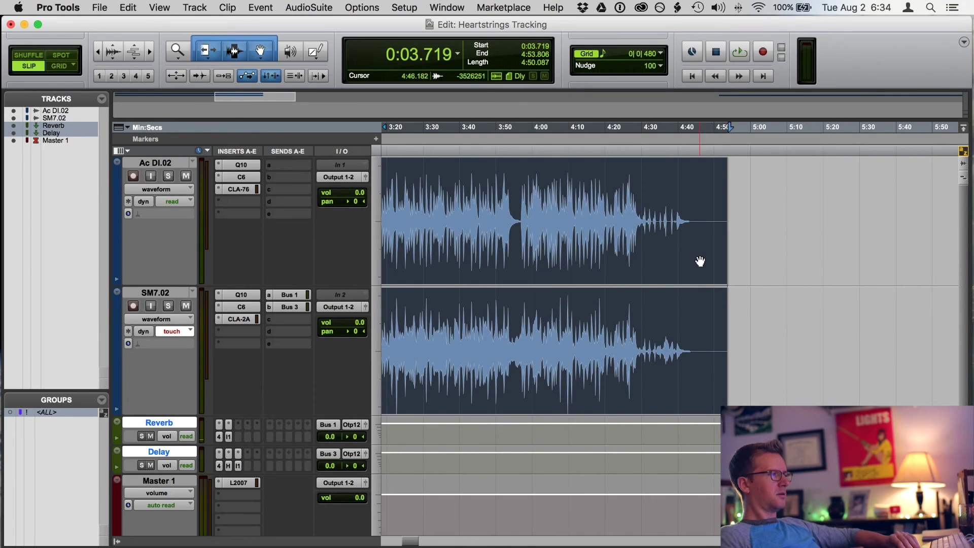
left_click(686, 207)
key("space")
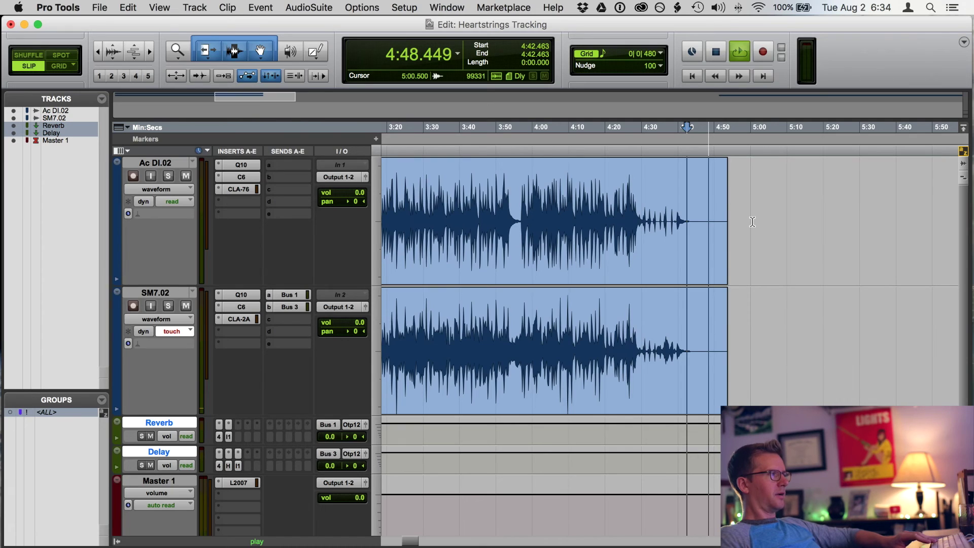
key("space")
Step: Apply a Standard, Equal Gain fade-out to both clips from about 4:46.7 to their end and audition it from about 4:38
left_click_drag(734, 224, 702, 225)
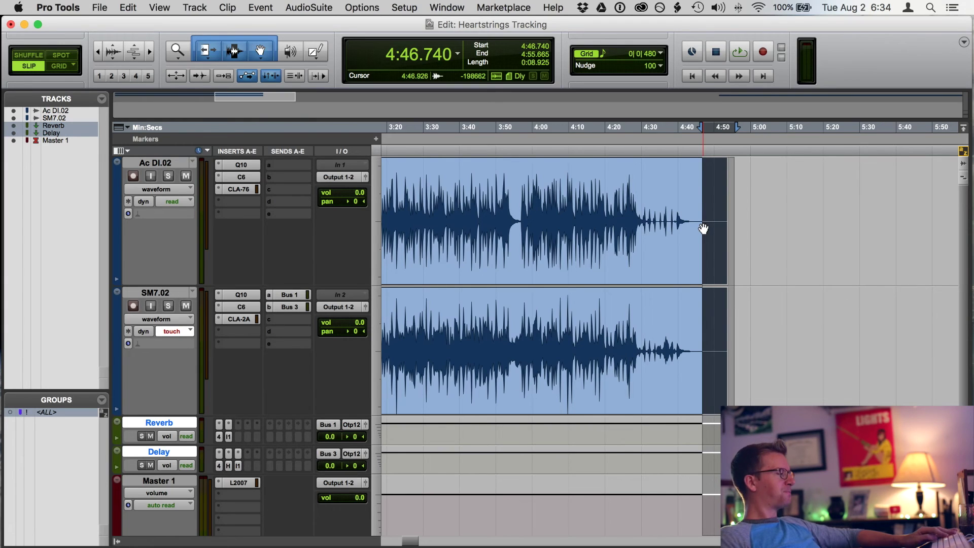
key("super+c")
key("super+f")
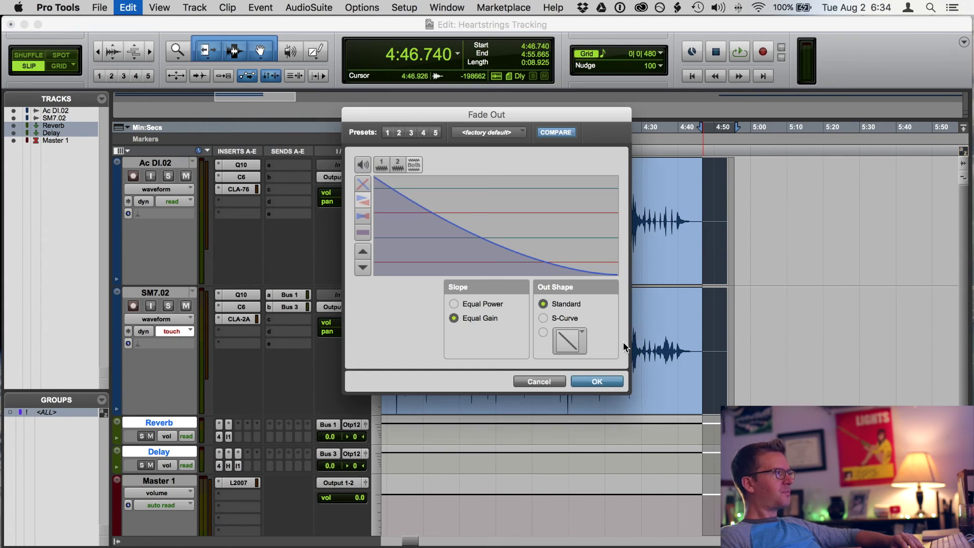
left_click(597, 382)
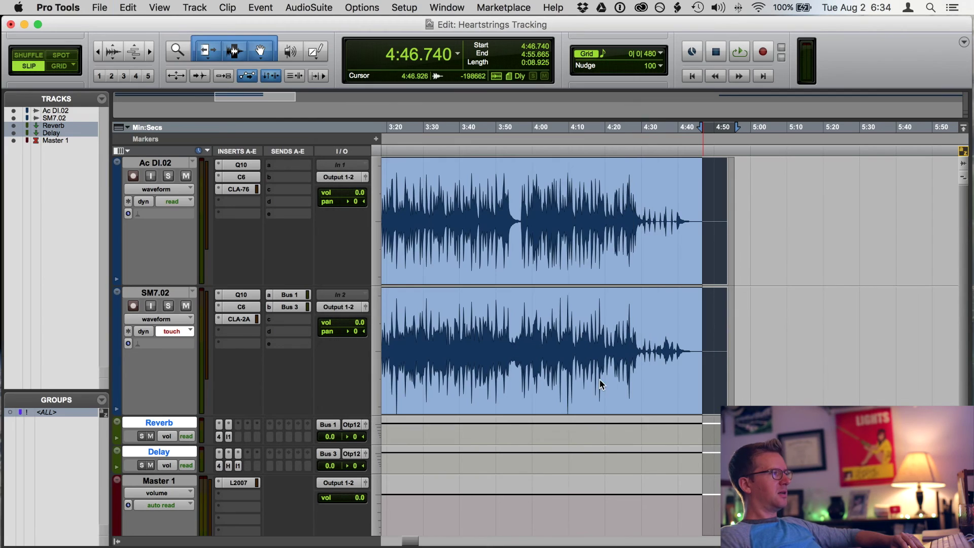
left_click(669, 194)
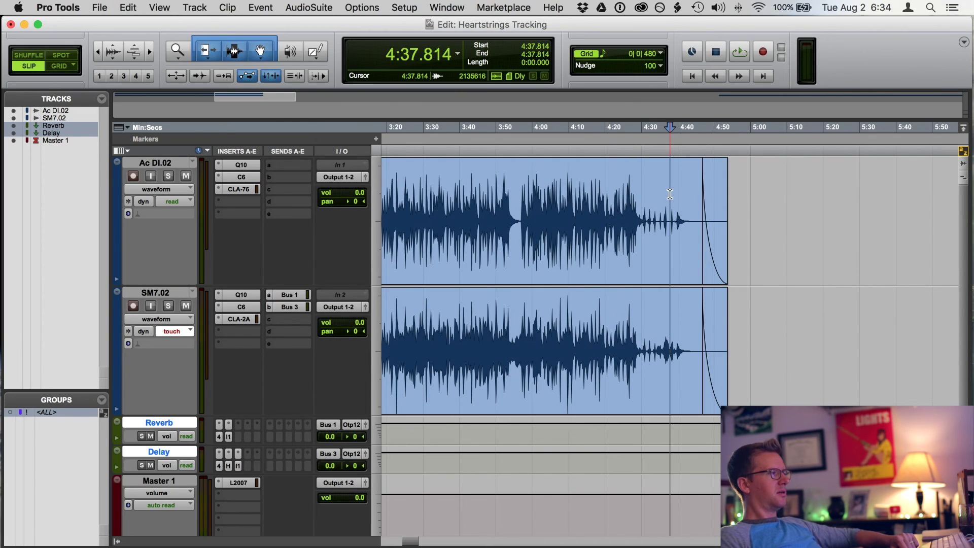
key("space")
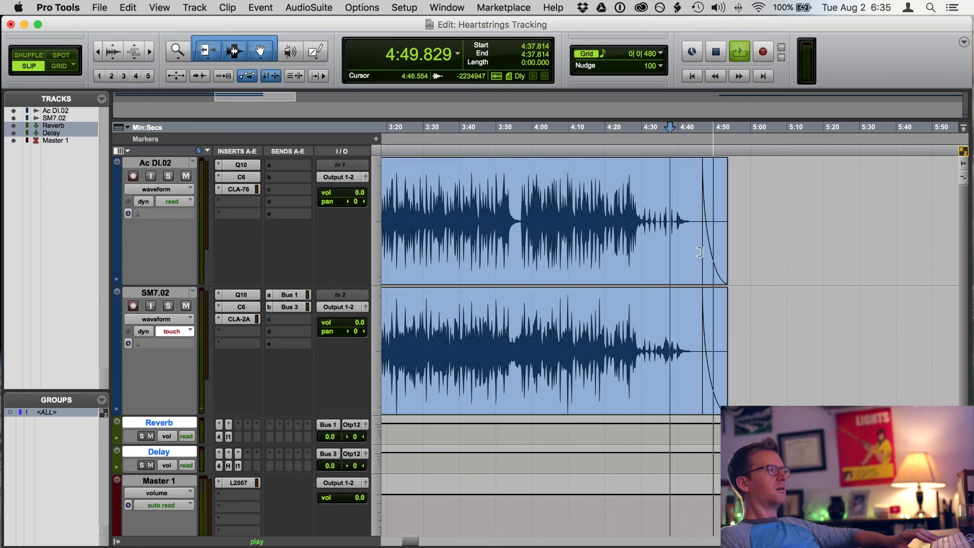
Step: Reshape the fade-outs on both clips to a straight line and audition the ending from about 4:41
left_click(711, 278)
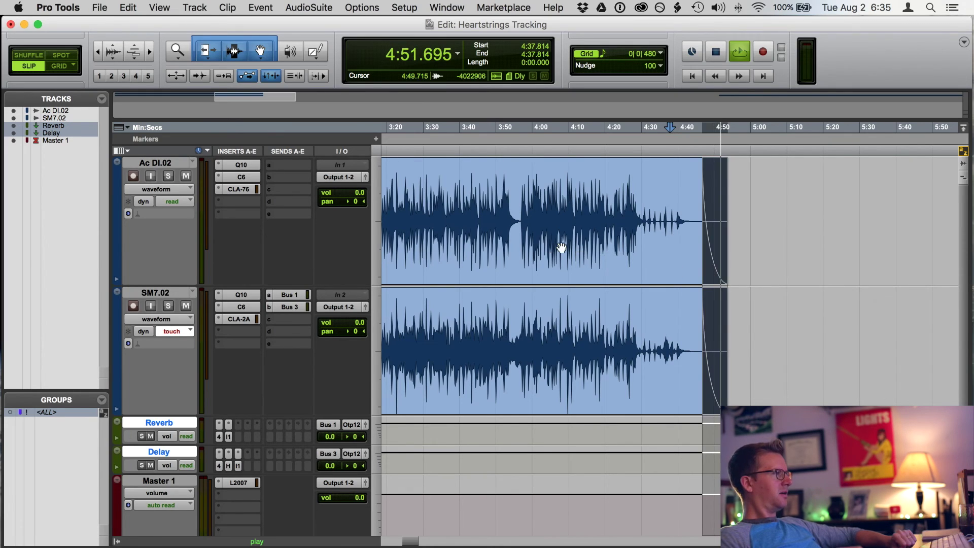
key("super+f")
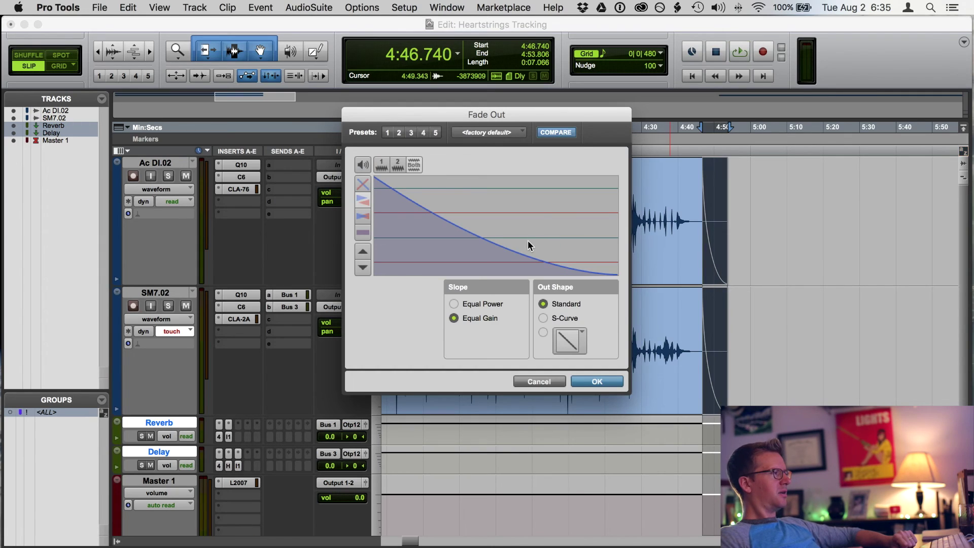
left_click_drag(530, 211, 547, 246)
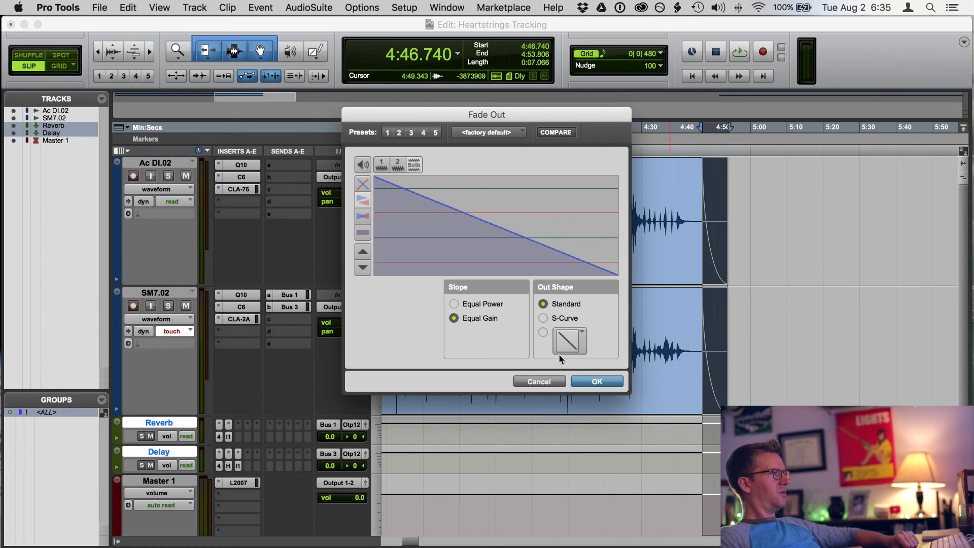
left_click(597, 382)
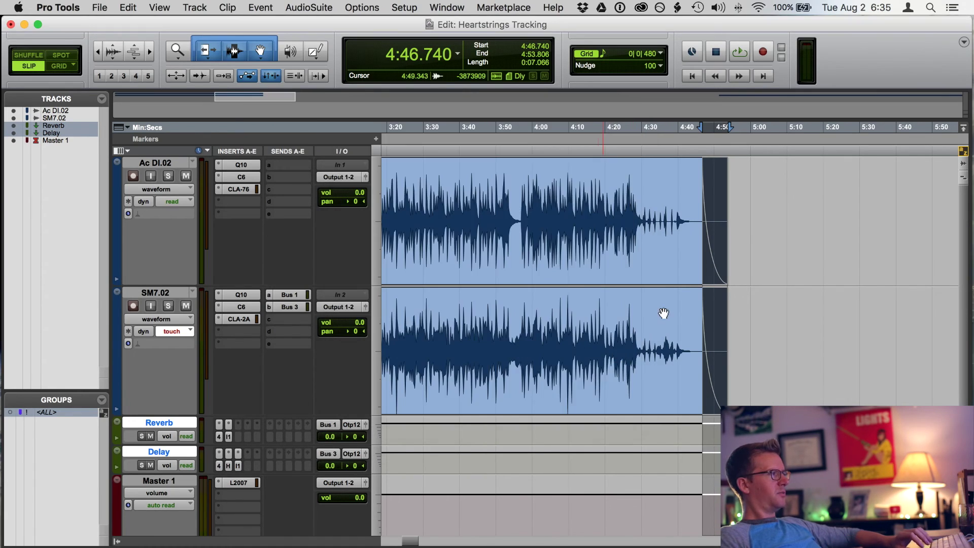
left_click(681, 213)
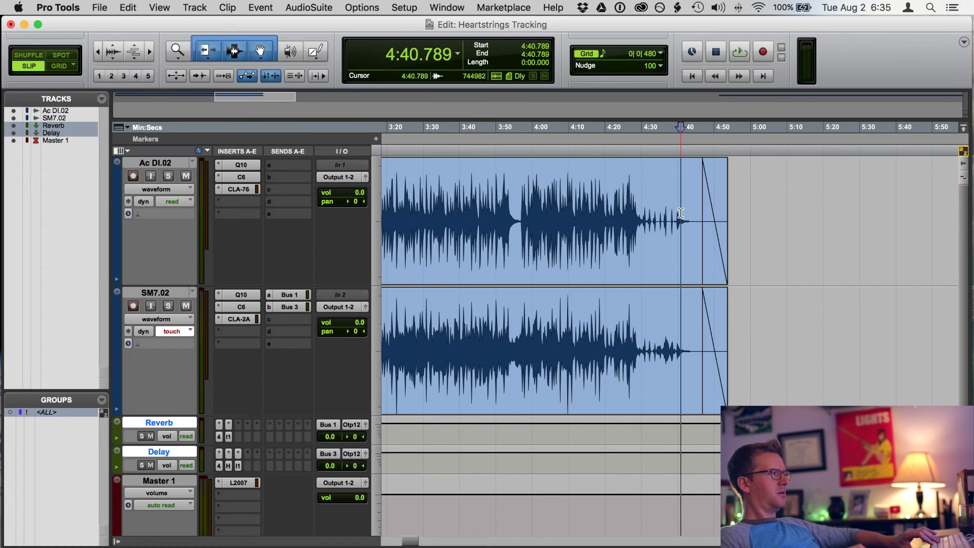
key("space")
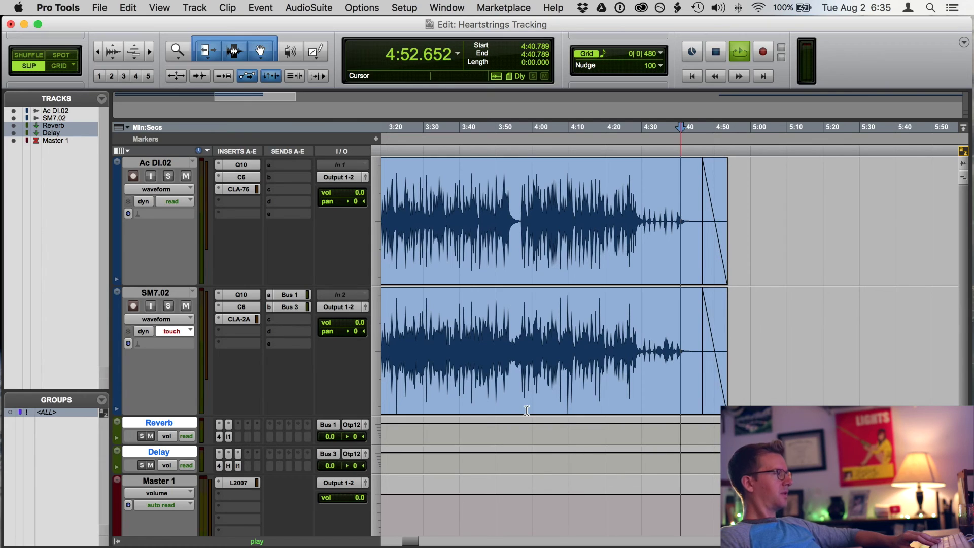
key("space")
Step: Select both full-length clips including their fades and fit the entire selection to the edit view
scroll(513, 398, "left", 3)
scroll(495, 386, "left", 15)
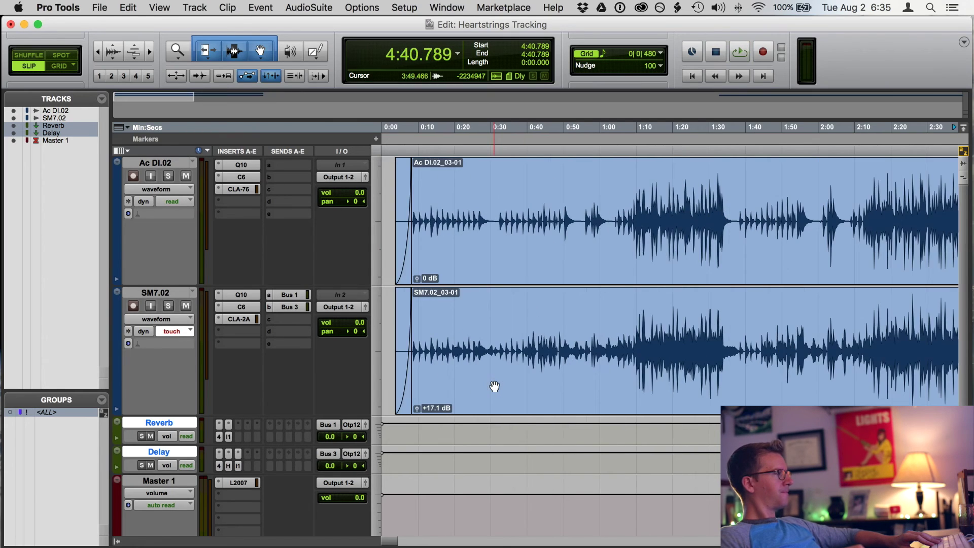
left_click(495, 387)
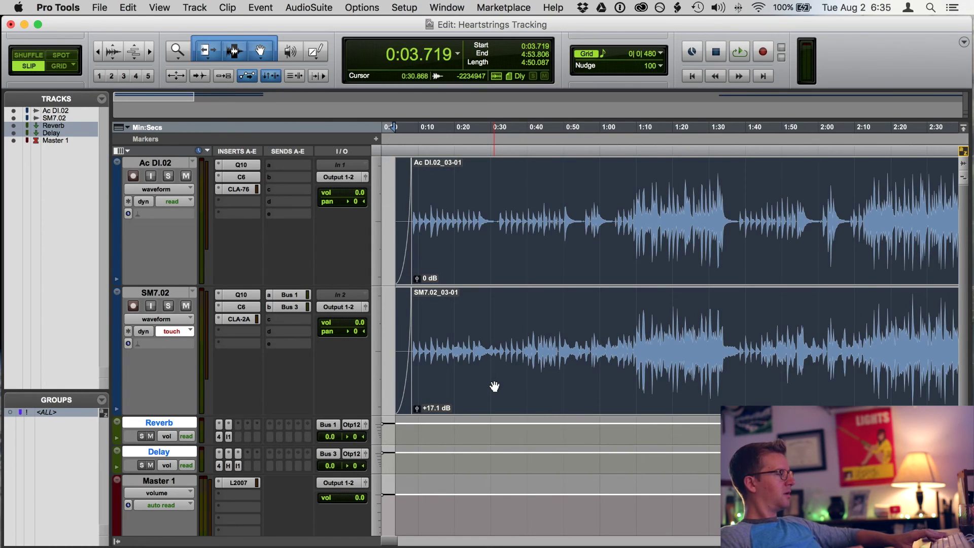
key("alt+f")
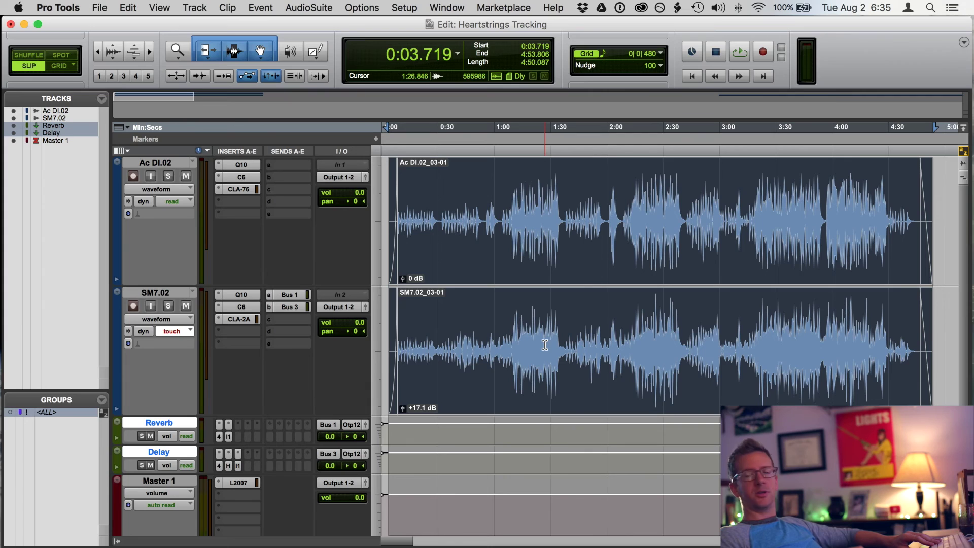
Step: Audition the mix from the start and examine the L2007 limiter's meters on Master 1
key("space")
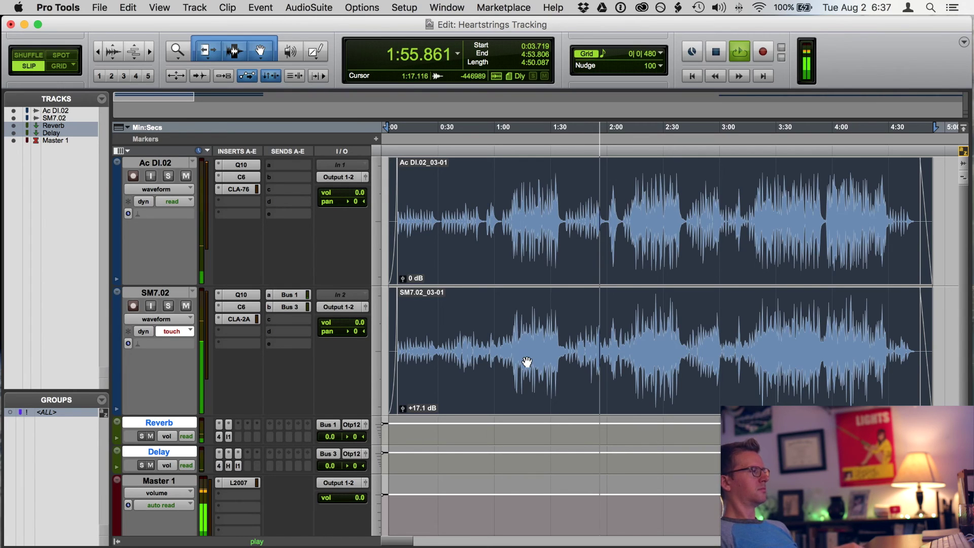
left_click(239, 482)
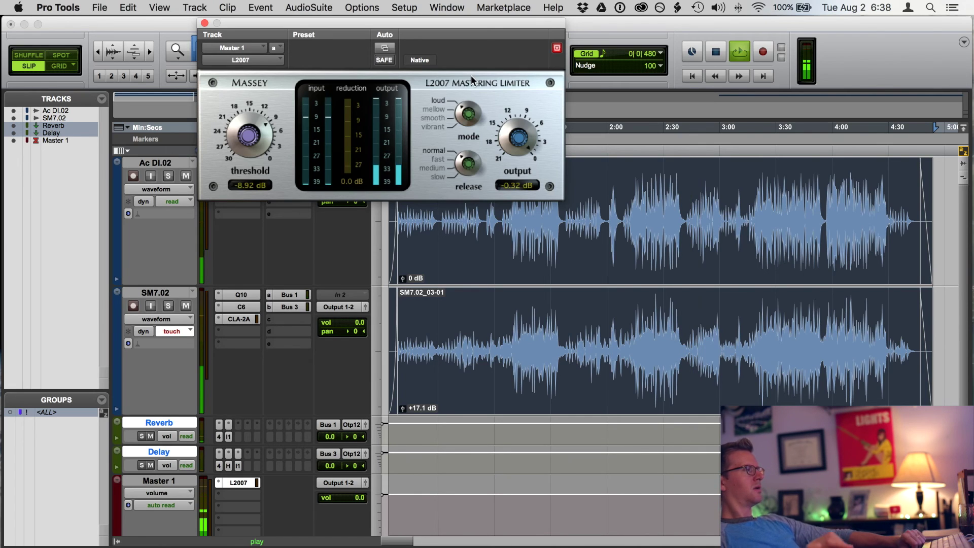
key("space")
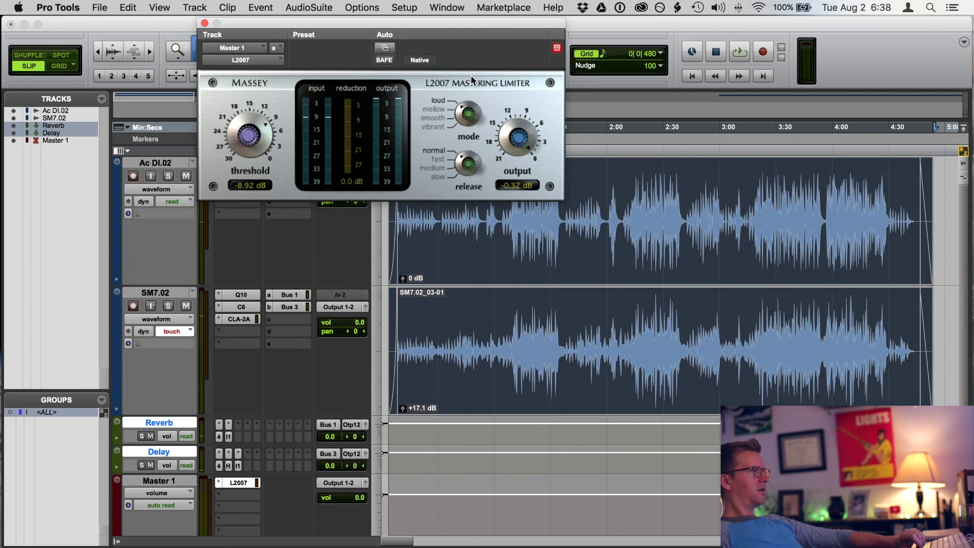
Step: Open the C6 on the SM7.02 track and loop playback of both clips from about 3:16 to 3:48
left_click(246, 308)
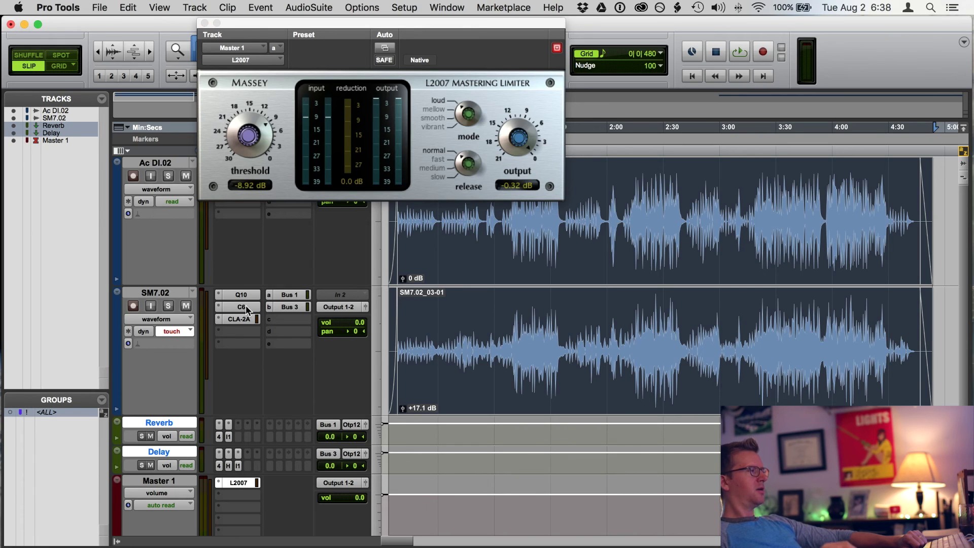
left_click(247, 308)
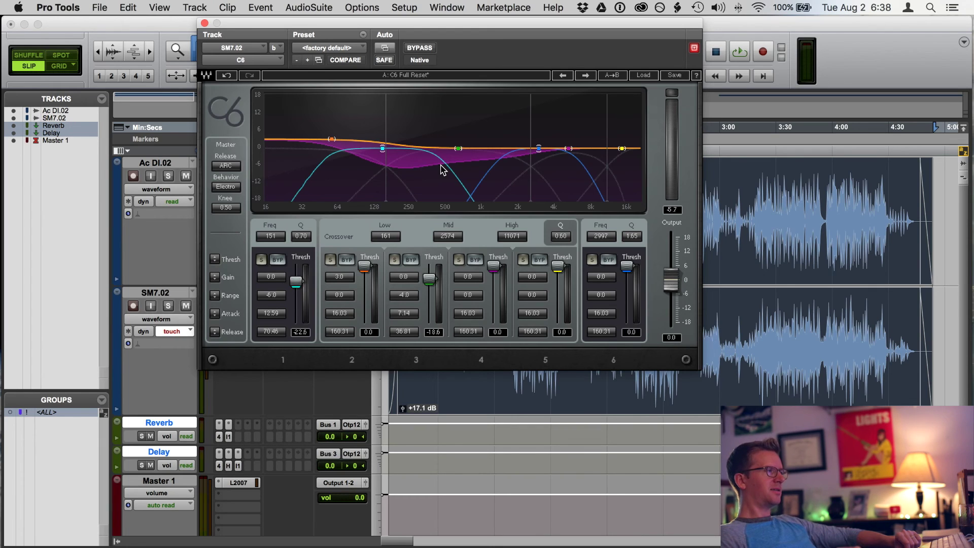
left_click(757, 180)
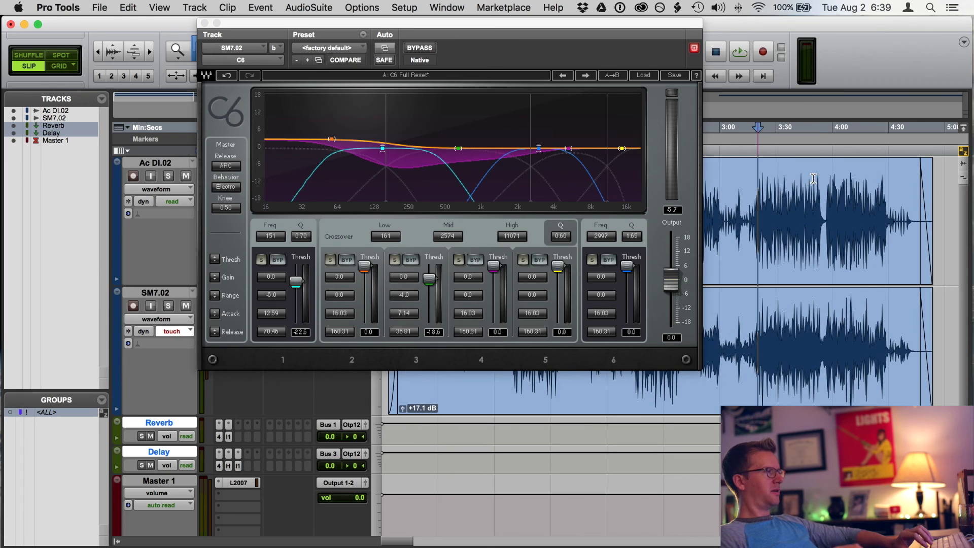
left_click(818, 178, "shift")
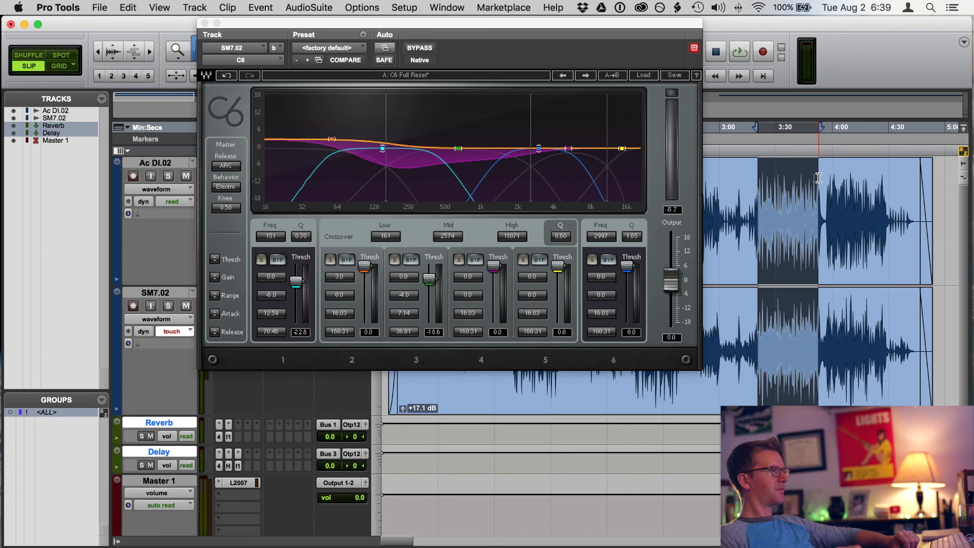
key("space")
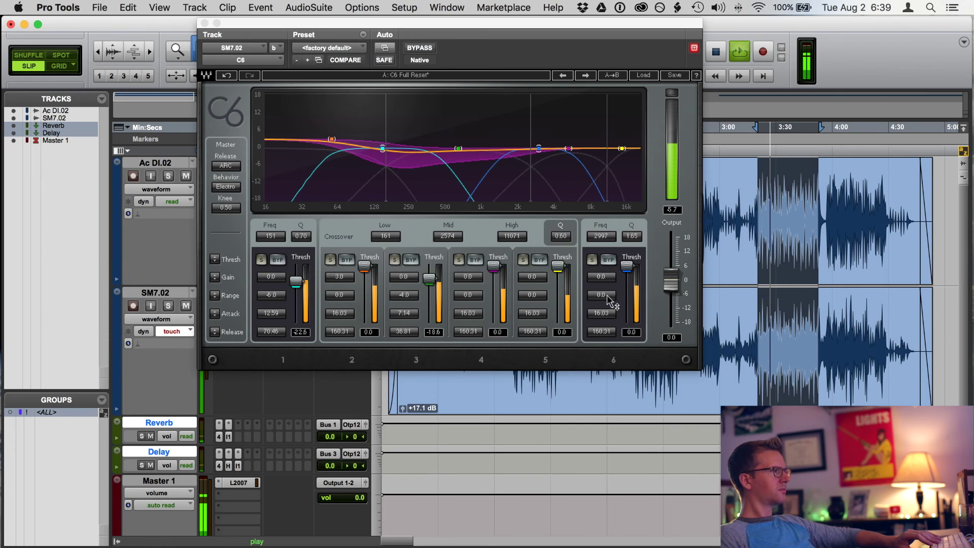
Step: Configure band 6 of the vocal's C6 with frequency 1611 Hz, Q 1.30, range -7.8, threshold -22.5, attack 8.85 and release 61.37
mouse_move(610, 300)
left_mouse_down()
mouse_move(610, 320)
mouse_move(609, 298)
left_mouse_up()
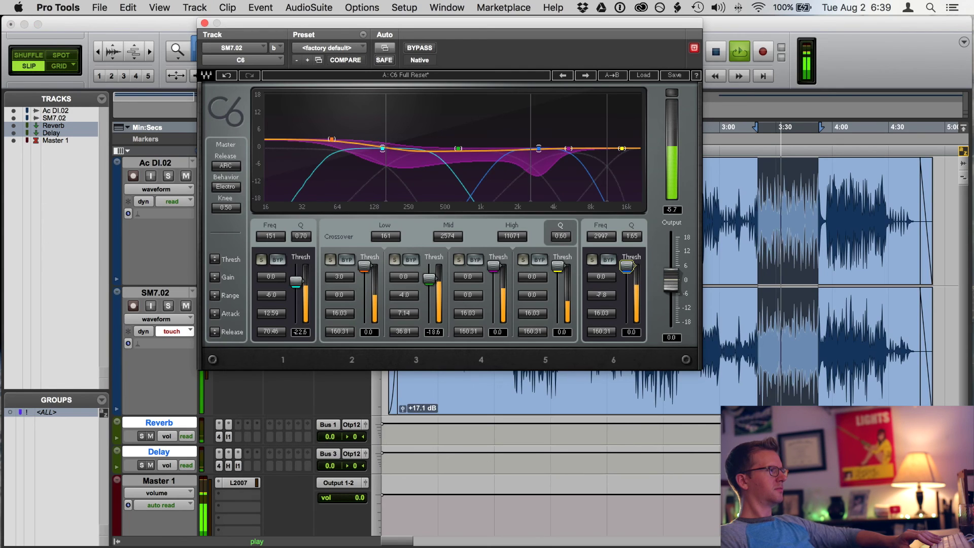
left_click_drag(627, 265, 627, 280)
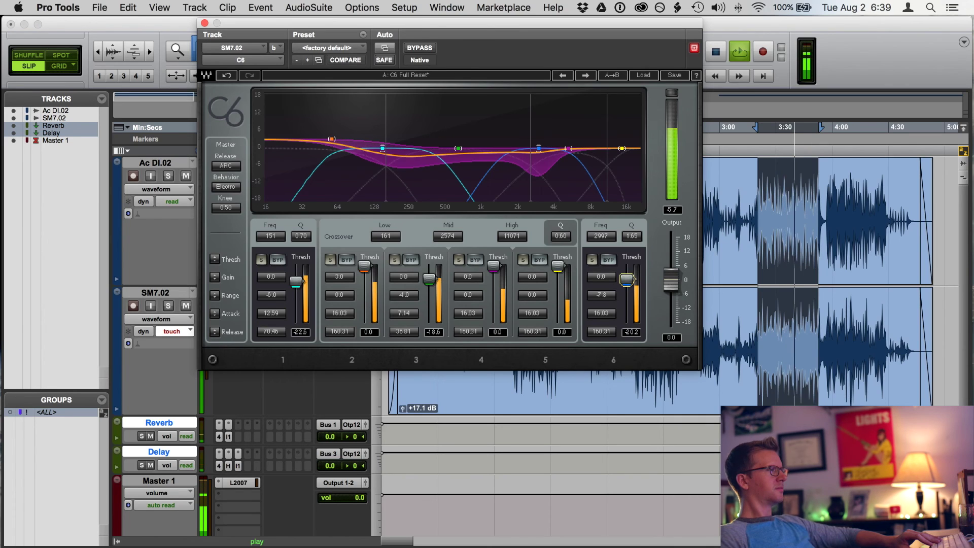
mouse_move(632, 236)
left_mouse_down()
mouse_move(601, 244)
mouse_move(612, 239)
left_mouse_up()
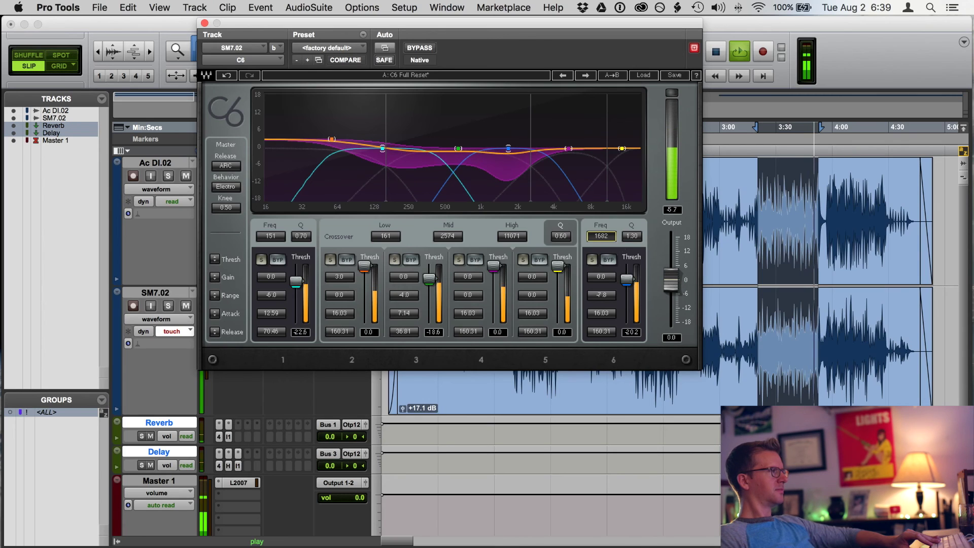
left_click_drag(611, 239, 611, 243)
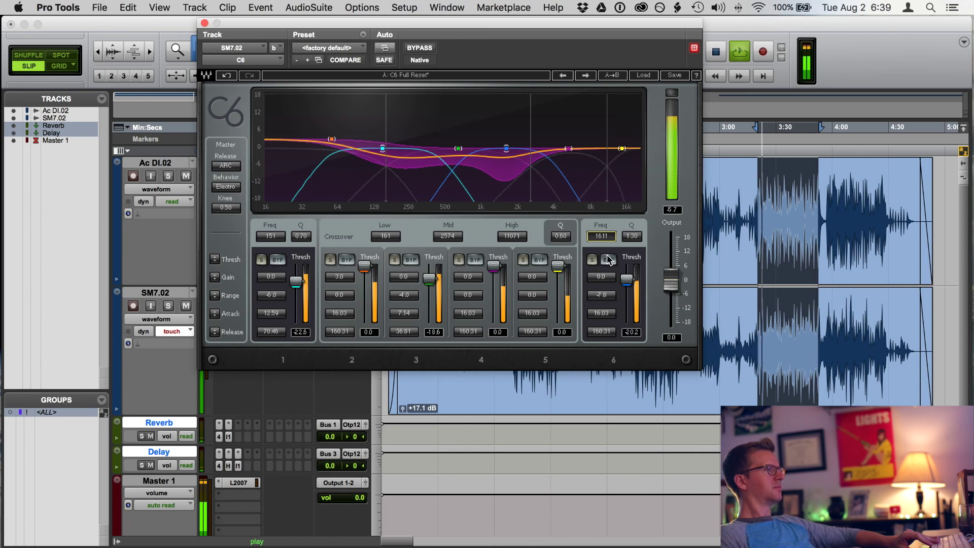
left_click_drag(601, 332, 601, 353)
left_click_drag(602, 313, 607, 319)
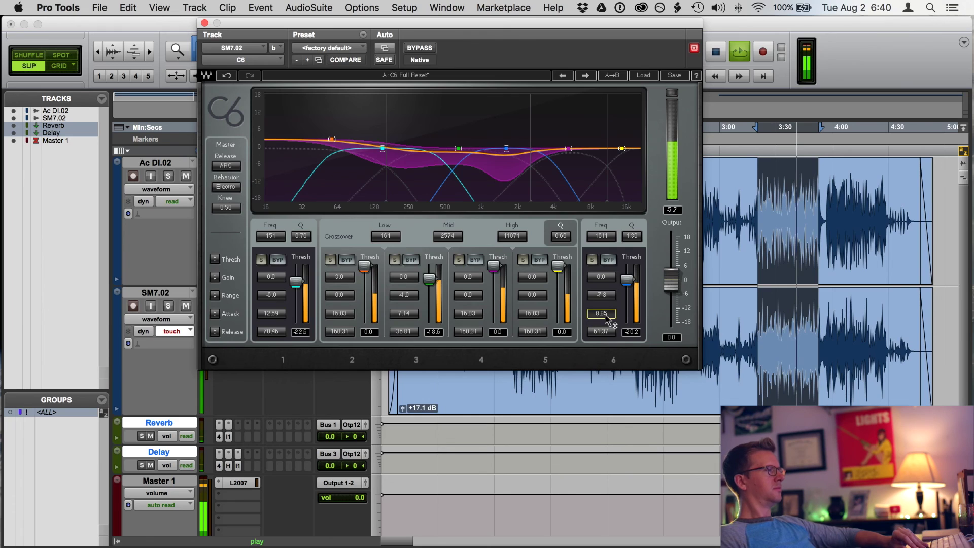
left_click_drag(628, 283, 628, 284)
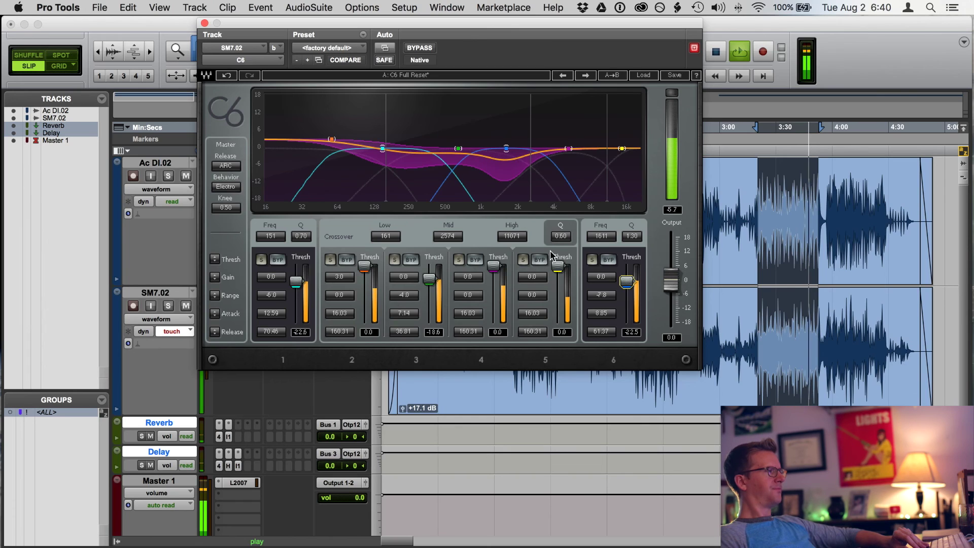
Step: Retune C6 band 6 to 2029 Hz with Q 1.15 and a range of -8.9 against the looped section
left_click_drag(607, 236, 615, 236)
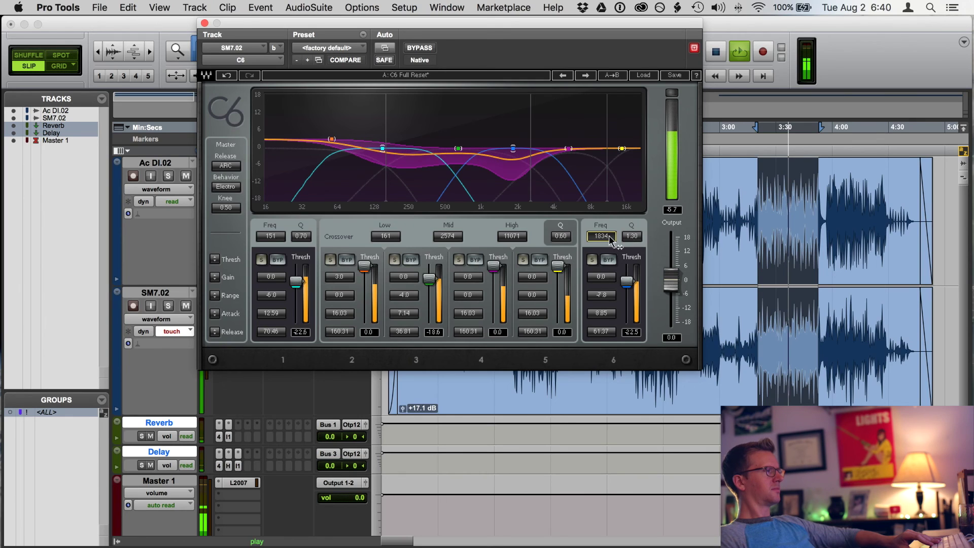
left_click_drag(611, 241, 612, 234)
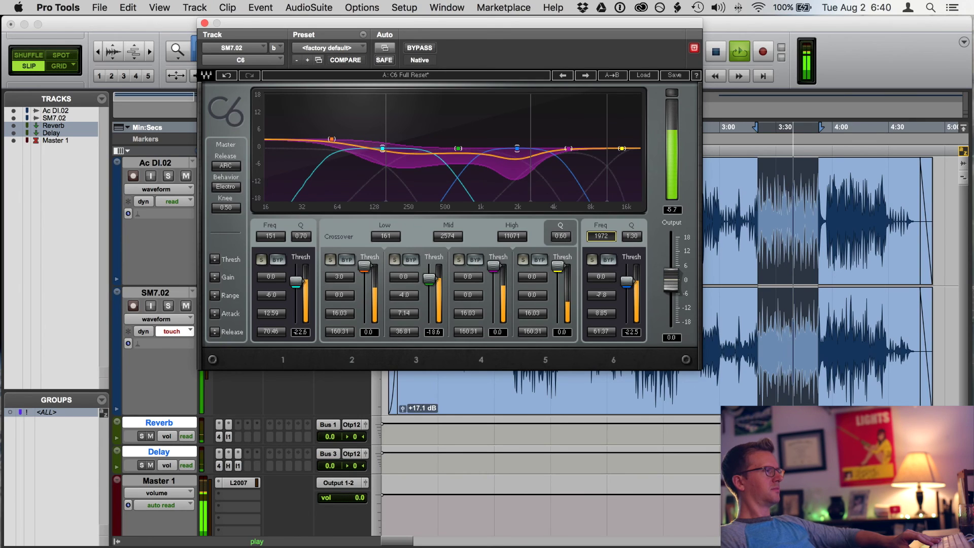
mouse_move(611, 235)
left_mouse_down()
mouse_move(620, 234)
mouse_move(611, 235)
left_mouse_up()
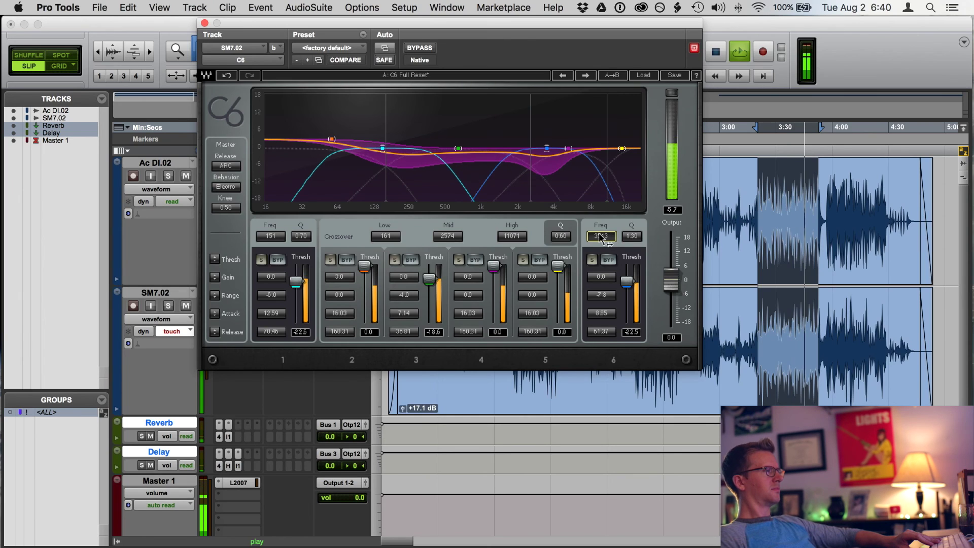
left_click_drag(602, 237, 596, 237)
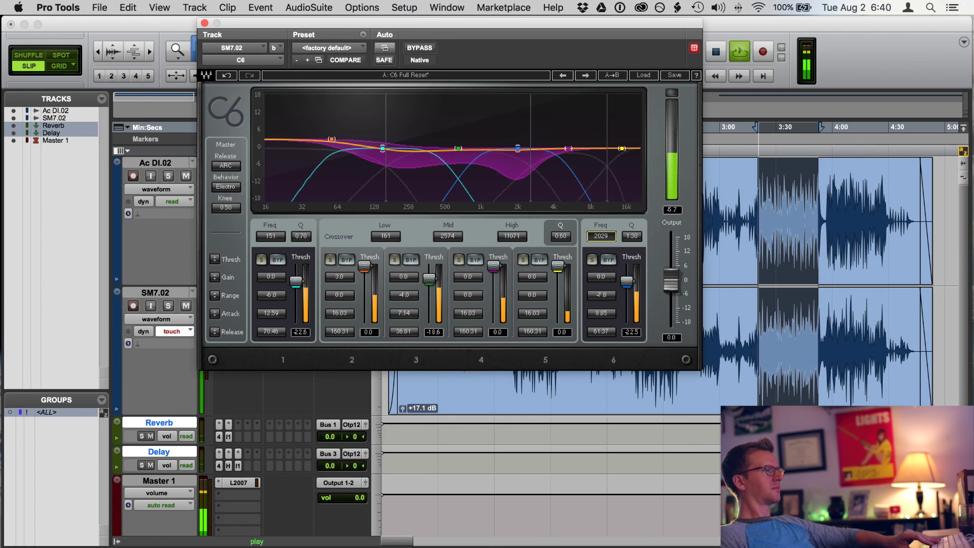
left_click(631, 236)
left_click_drag(632, 236, 633, 242)
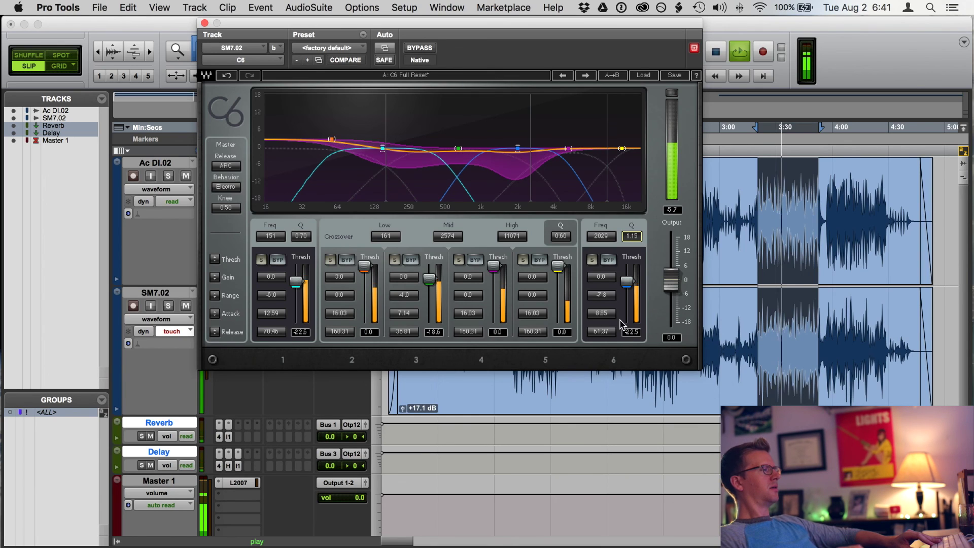
left_click_drag(612, 302, 612, 309)
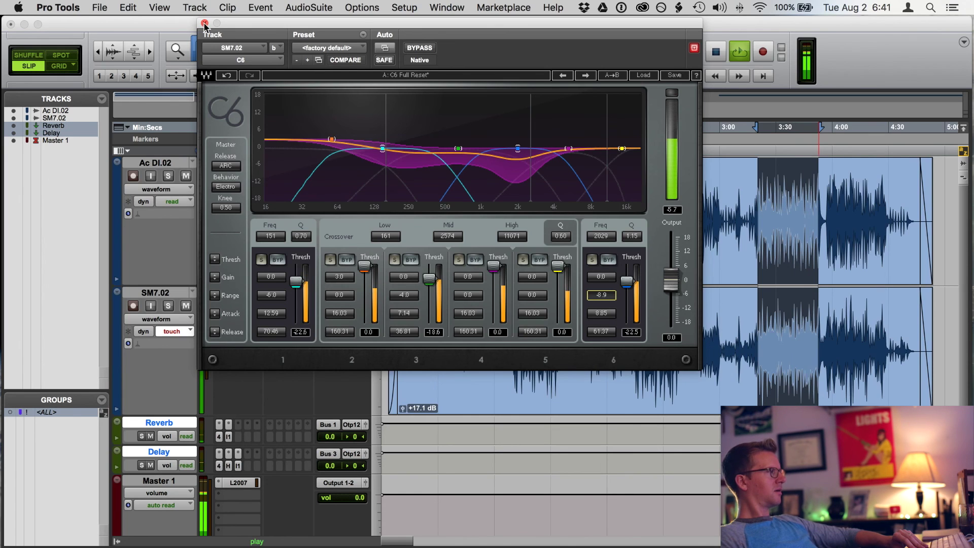
Step: Fine-tune the peak reduction on the SM7.02 track's CLA-2A and check its gain at 37.00 while the selected section loops
left_click_drag(248, 24, 287, 22)
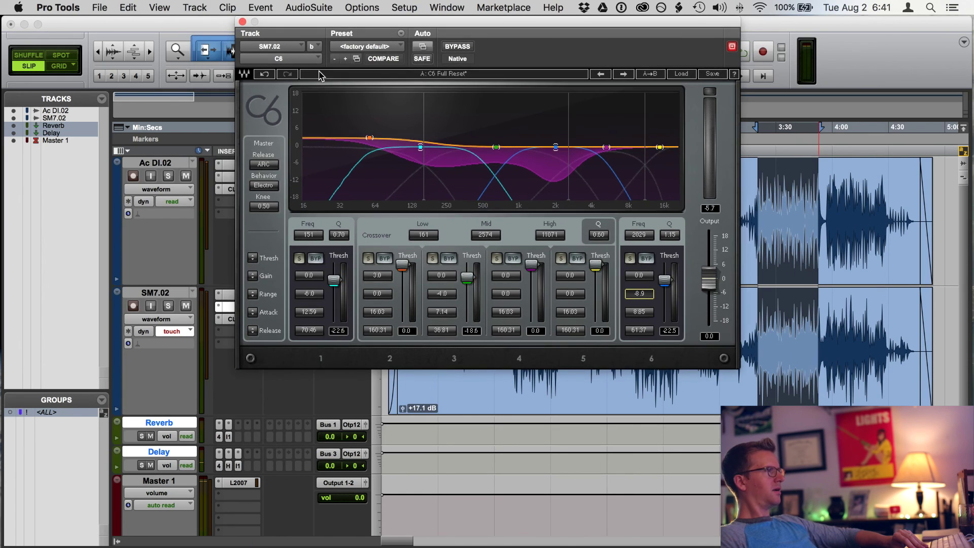
left_click(229, 326)
left_click(229, 322)
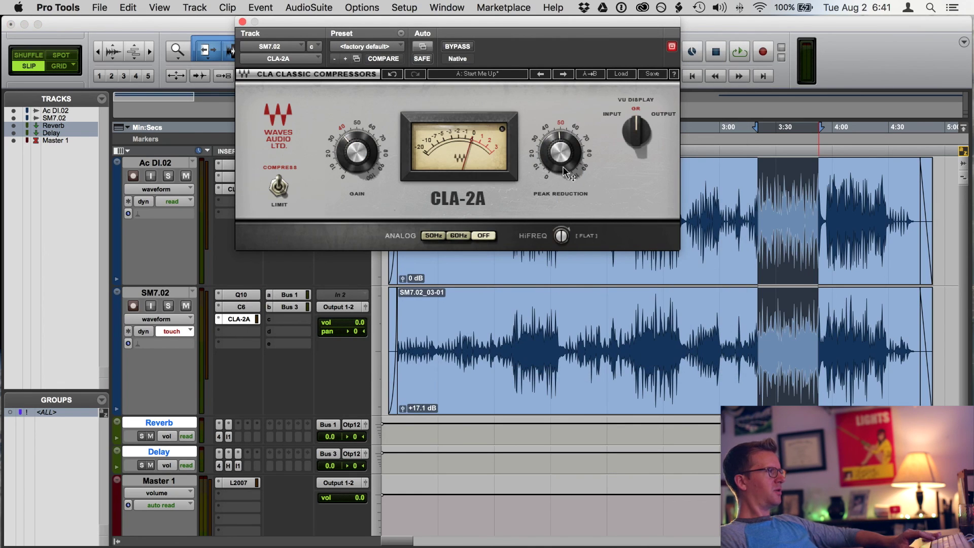
key("space")
mouse_move(567, 167)
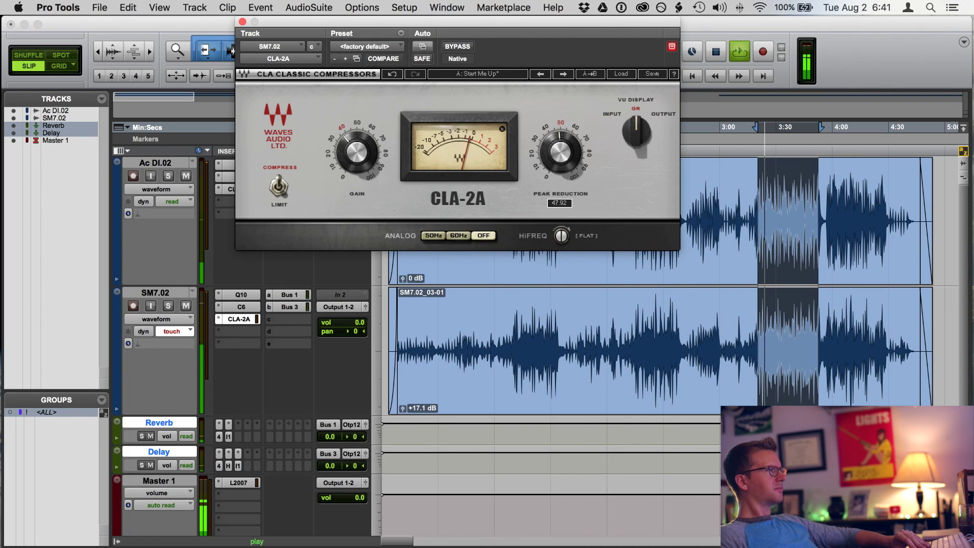
left_click_drag(567, 167, 555, 154)
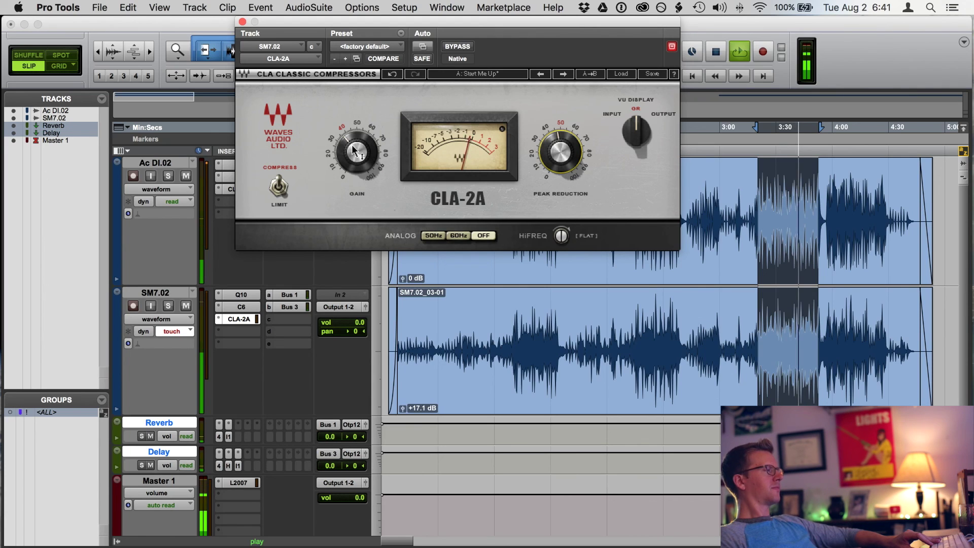
mouse_move(354, 155)
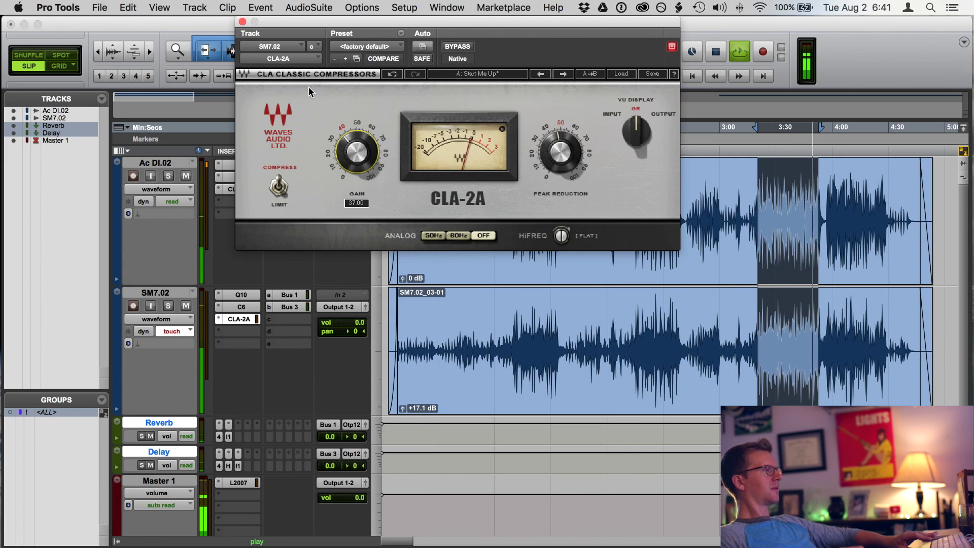
key("space")
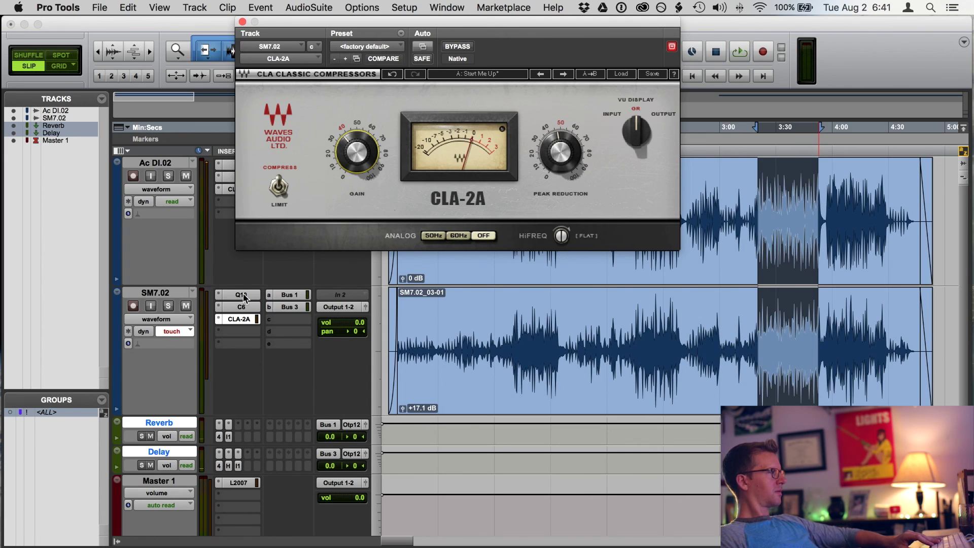
Step: Sweep band 6 of the vocal's Q10 with an 18 dB boost up to 2849 Hz to find harshness, and disable the band
left_click(242, 296)
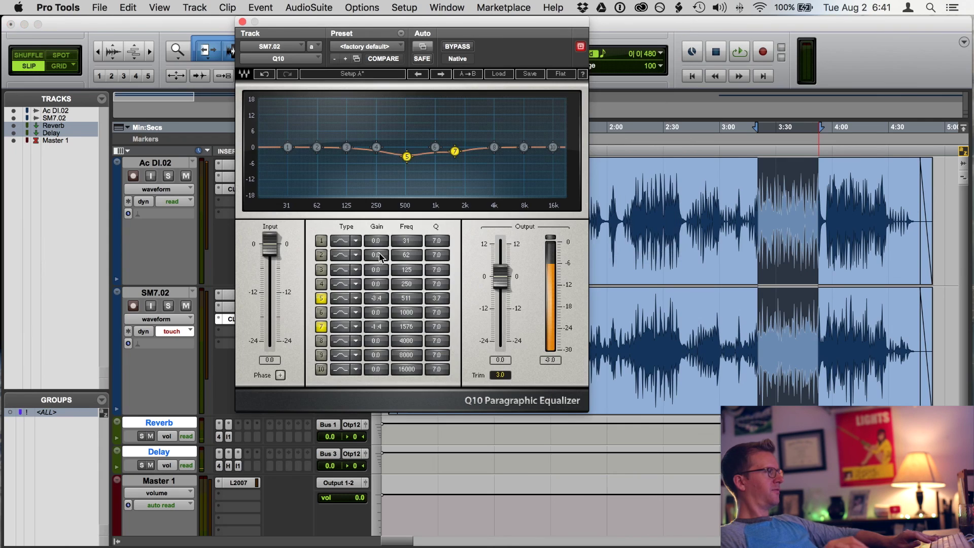
key("space")
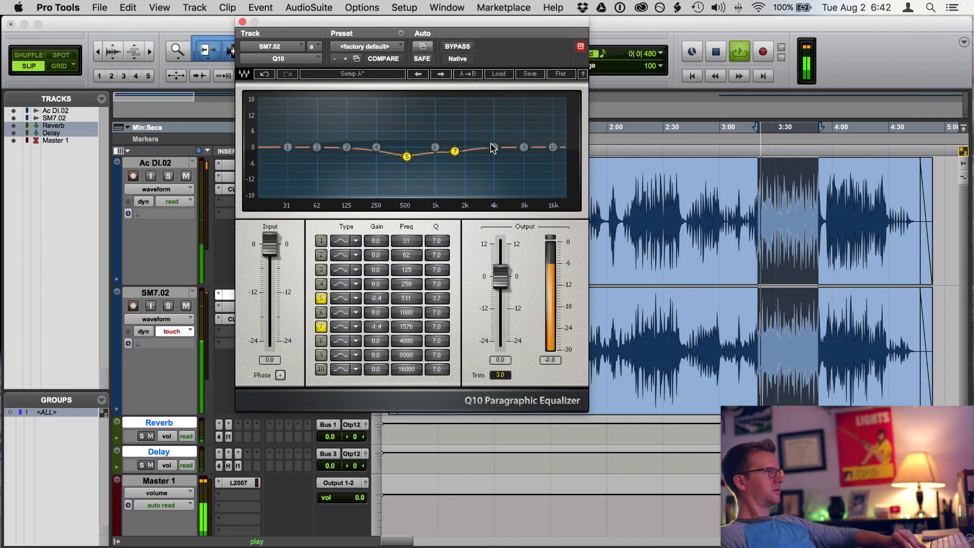
left_click_drag(435, 147, 479, 100)
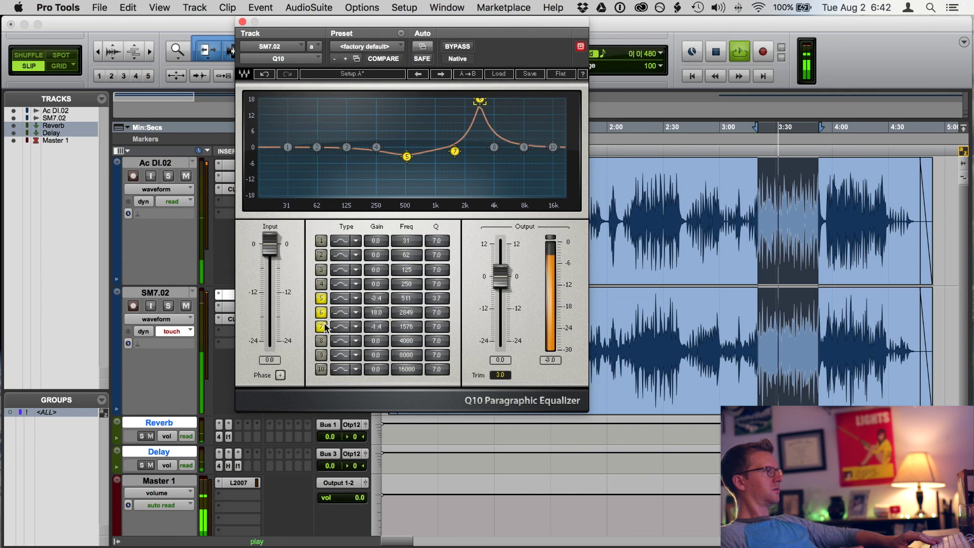
key("space")
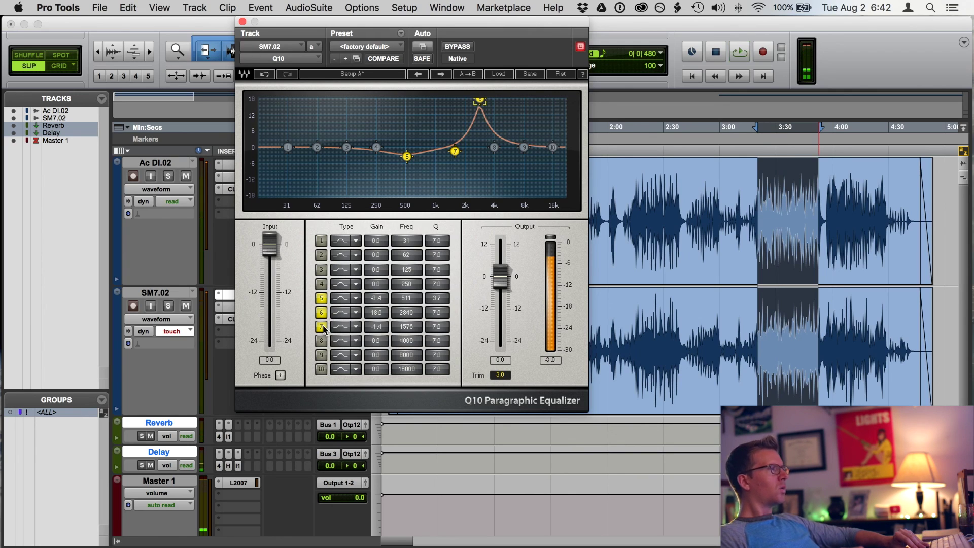
left_click(321, 313)
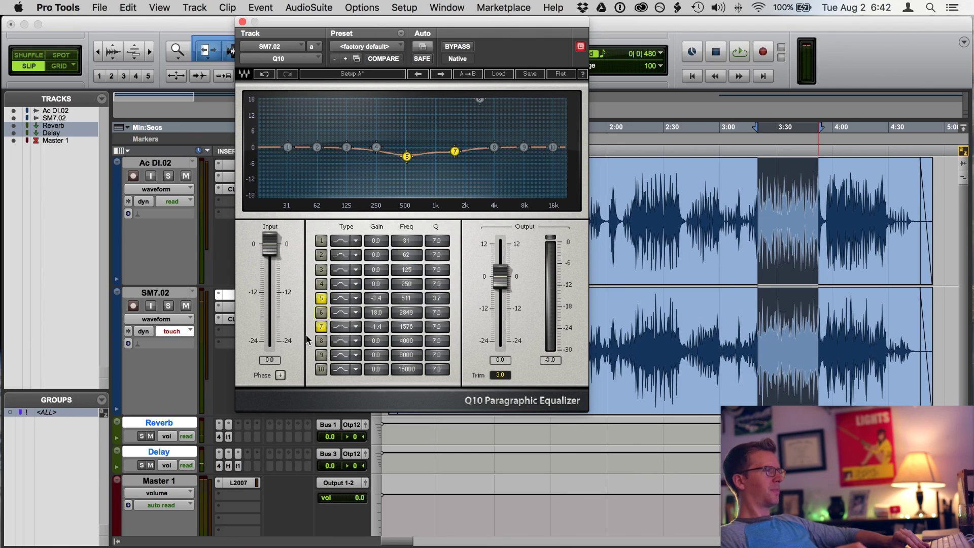
Step: Set band 6 of the SM7.02 track's C6 to 3722 Hz with Q 1.40 while auditioning the looped section
left_click(232, 305)
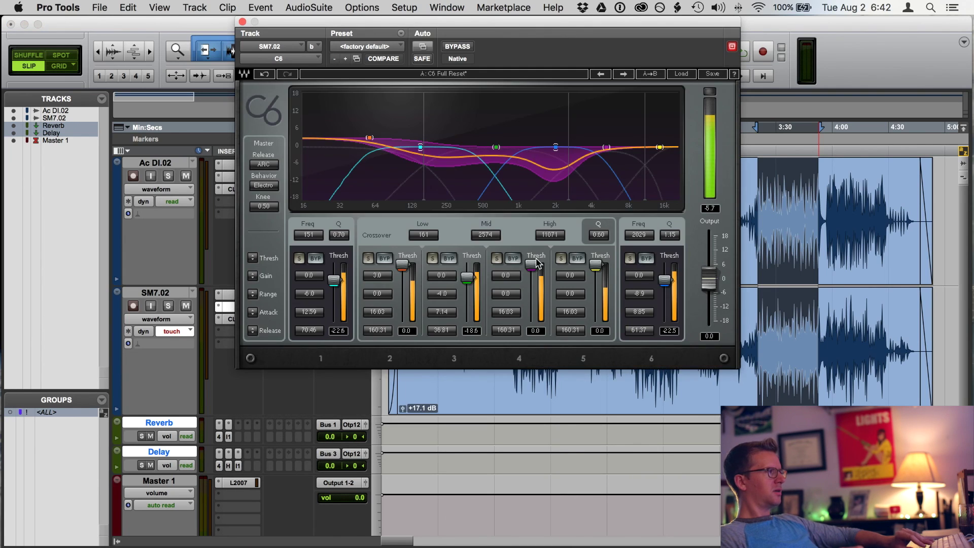
mouse_move(640, 235)
left_mouse_down()
mouse_move(639, 215)
mouse_move(670, 227)
left_mouse_up()
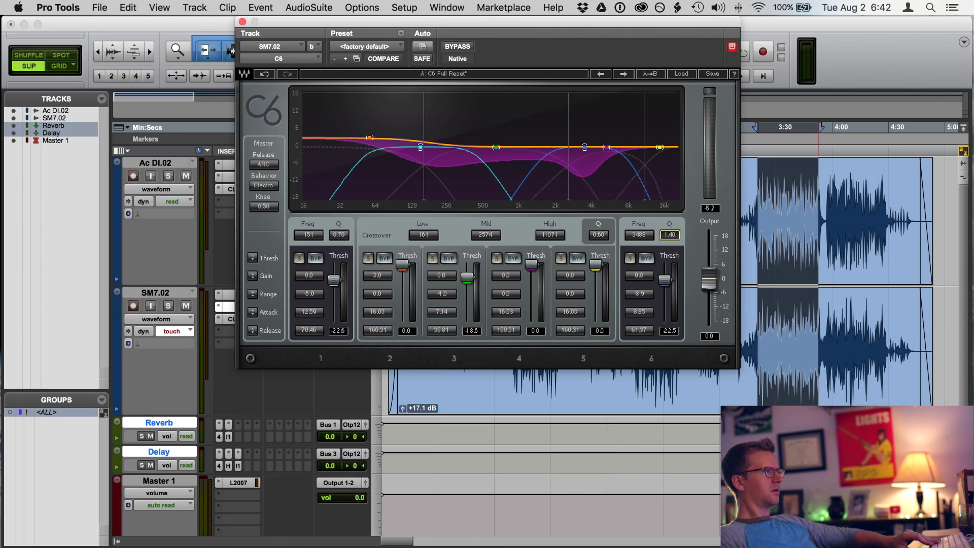
key("space")
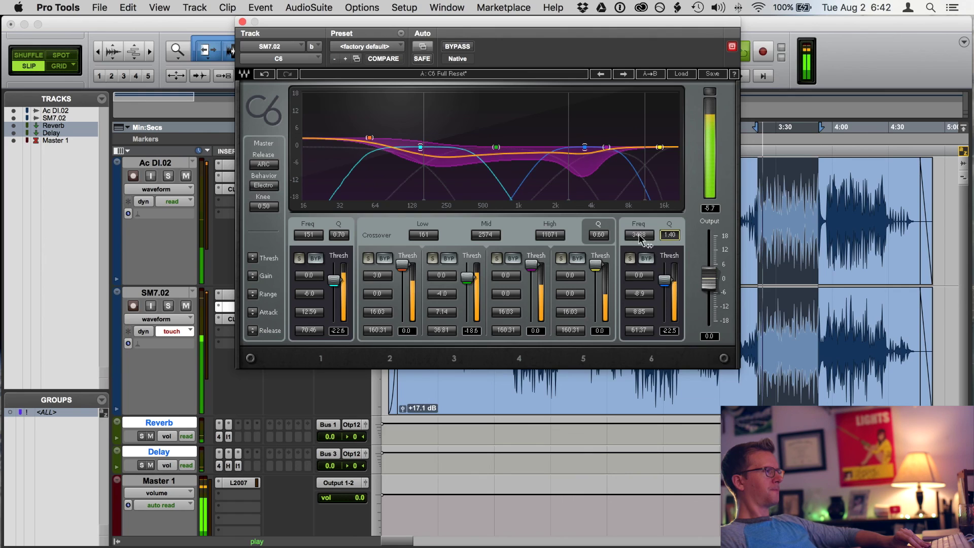
left_click_drag(649, 239, 649, 231)
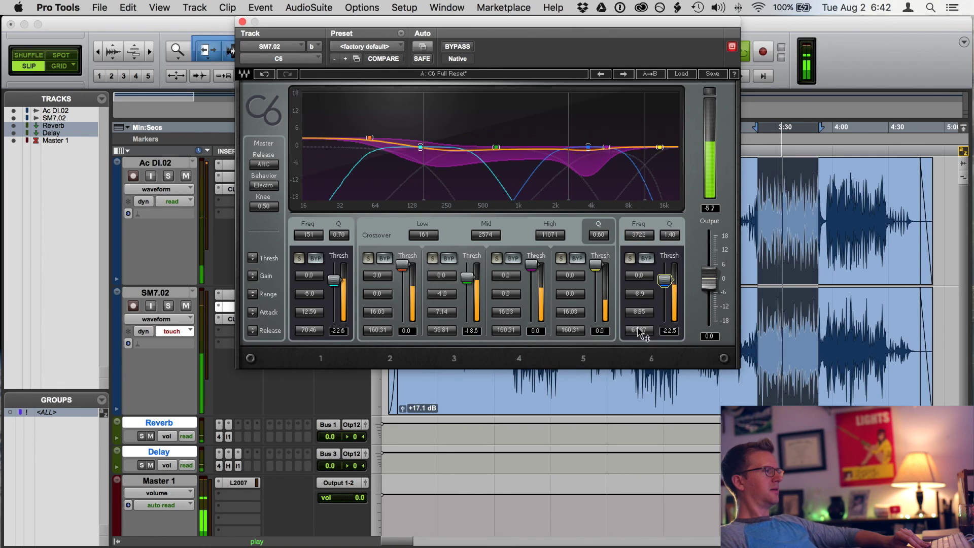
Step: Set the SM7.02 track's C6 band 6 release to 72.44 and band 3 range to -4.8 against the looped section
left_click_drag(639, 330, 639, 327)
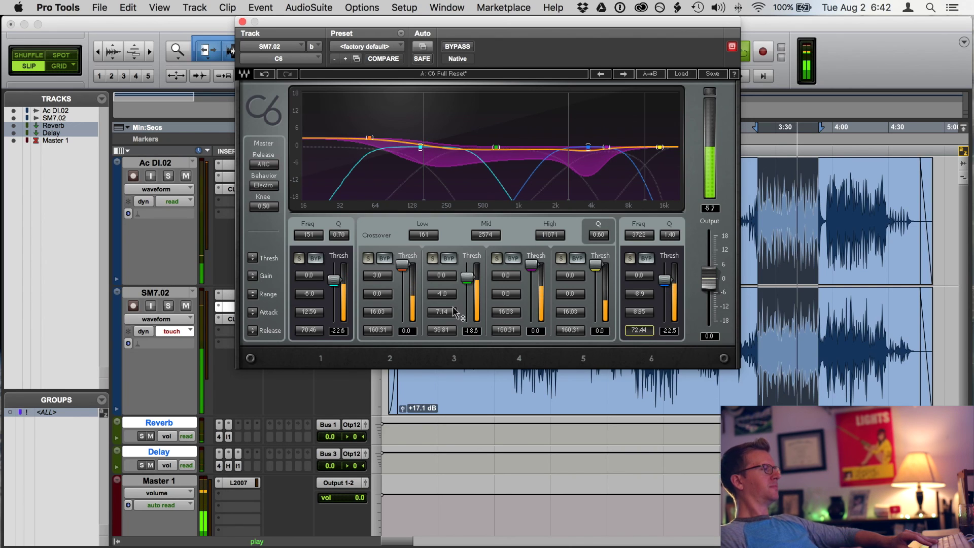
left_click_drag(441, 294, 447, 296)
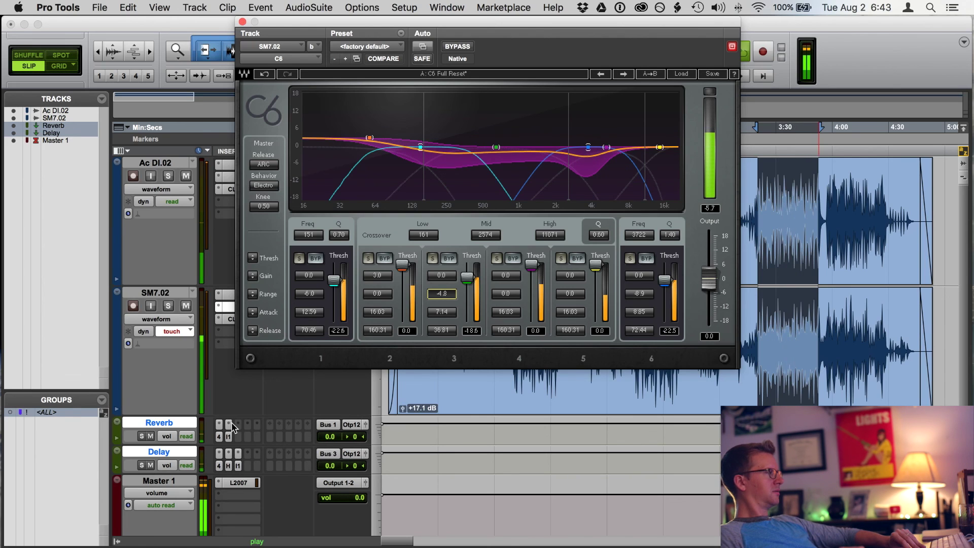
key("space")
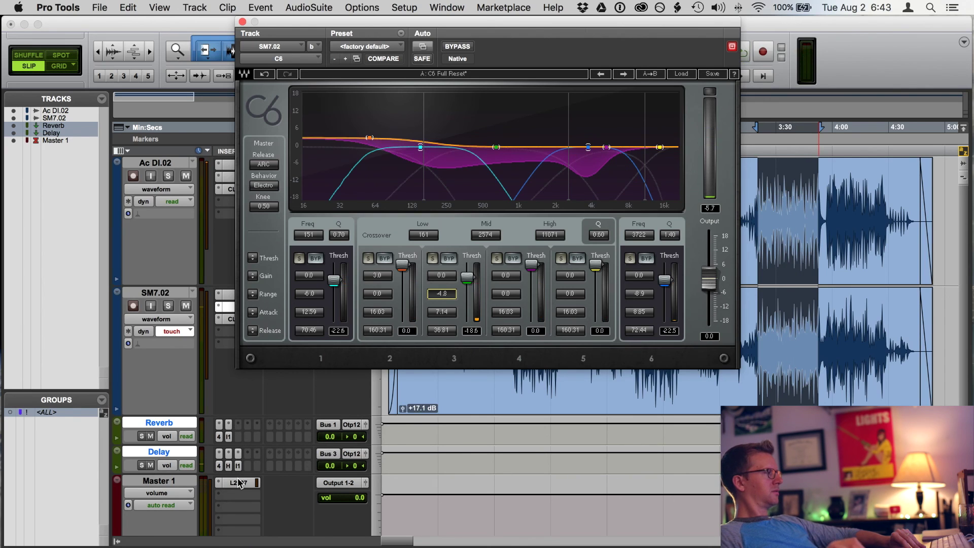
Step: Check the levels and gain reduction on the Master 1 track's L2007 limiter while the looped section plays
left_click(239, 482)
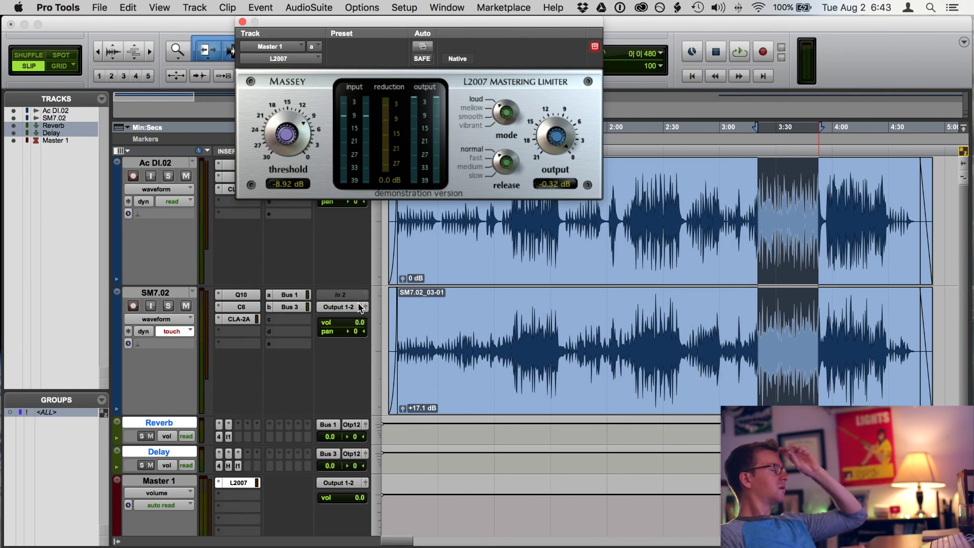
key("space")
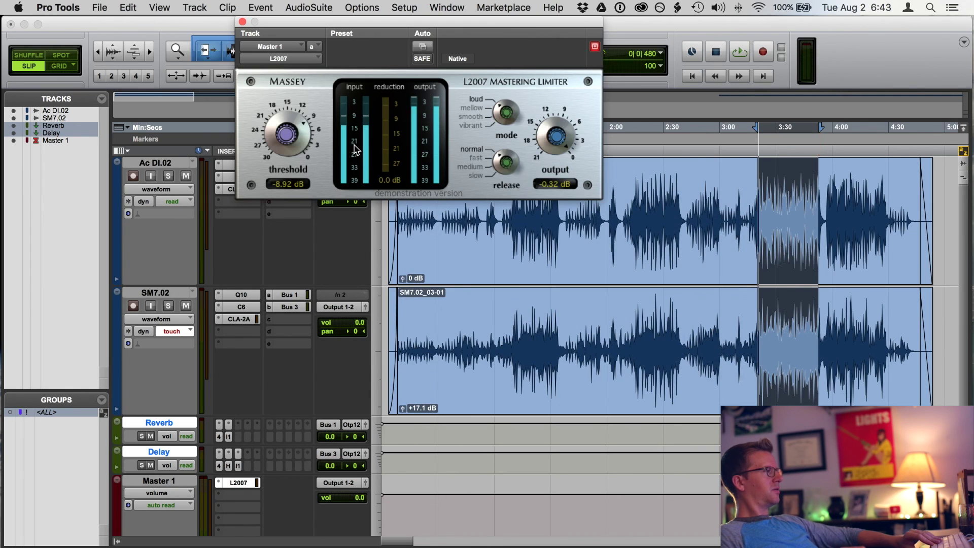
key("space")
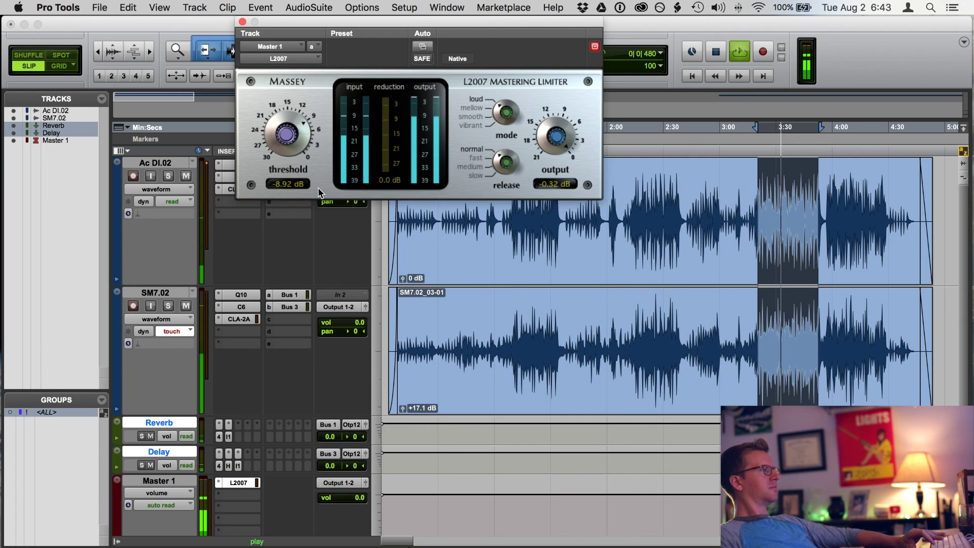
key("space")
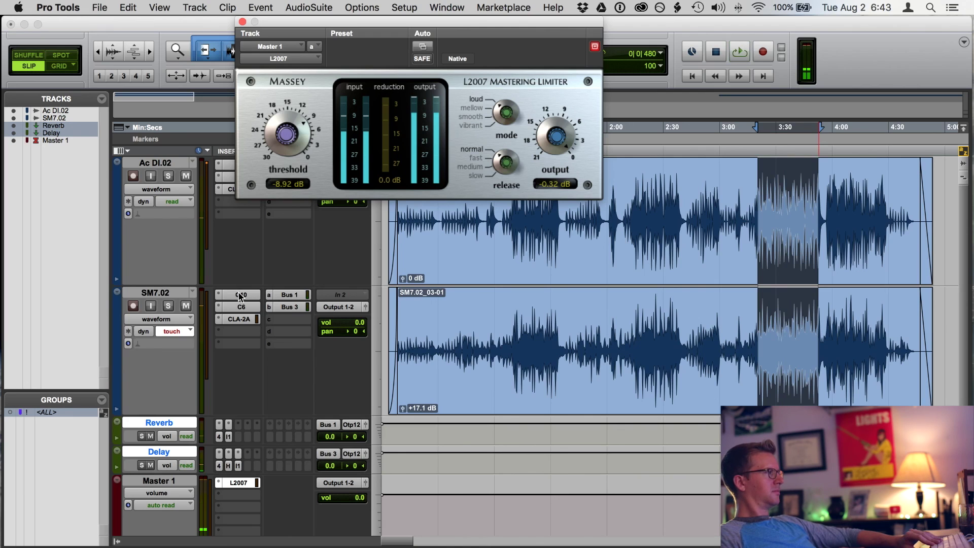
Step: Re-enable band 6 of the SM7.02 track's Q10 and shape it to a -2.3 dB cut at 1044 Hz with Q 1.1
left_click(240, 294)
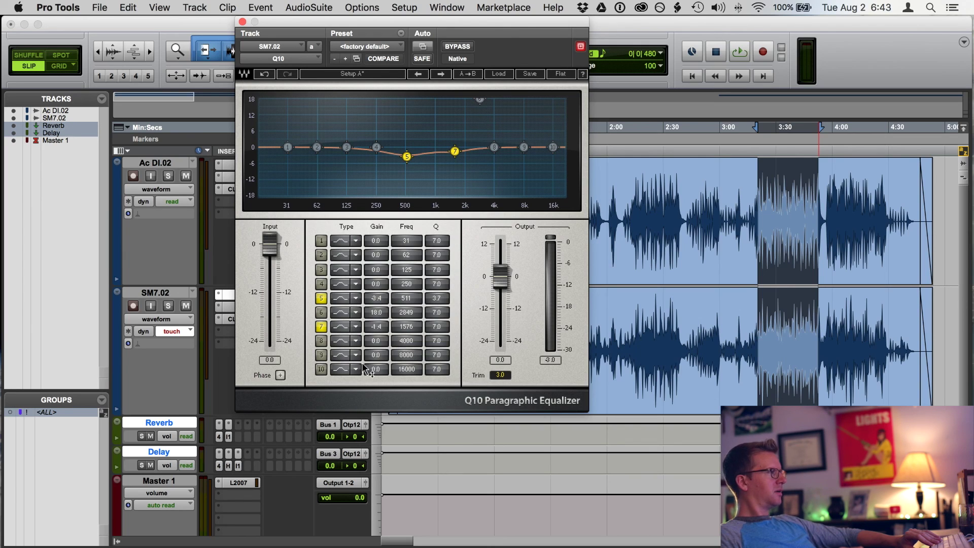
left_click(378, 316)
left_click_drag(437, 312, 436, 341)
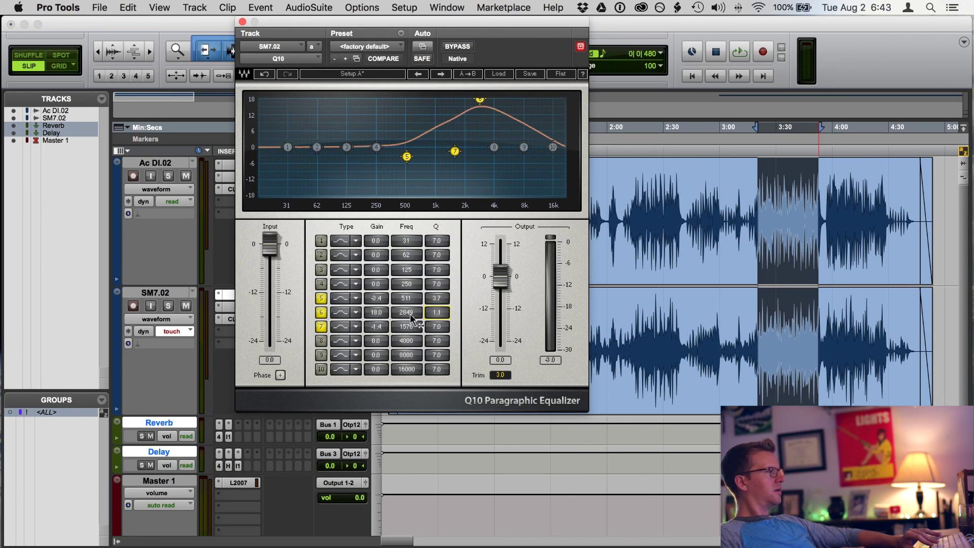
left_click_drag(378, 313, 378, 362)
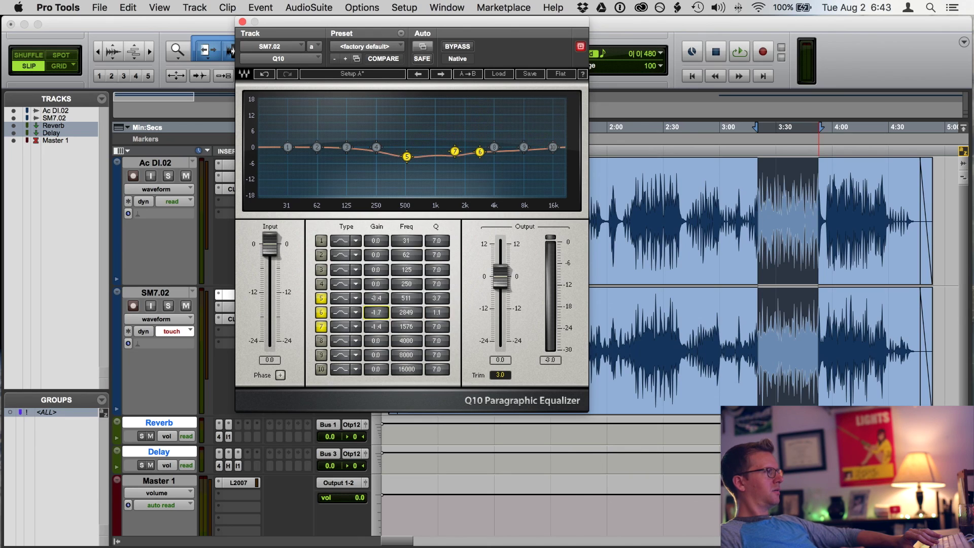
key("space")
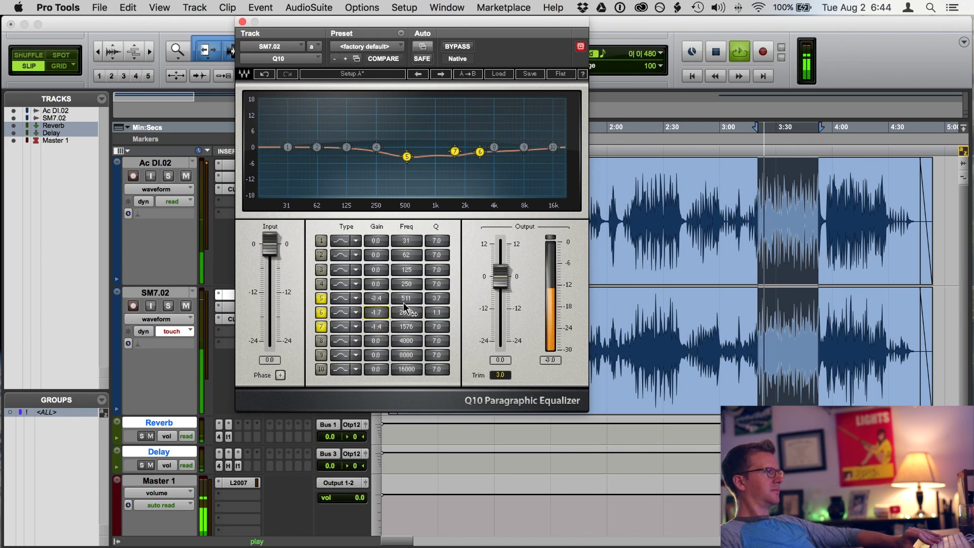
left_click_drag(403, 314, 403, 346)
left_click_drag(437, 152, 437, 153)
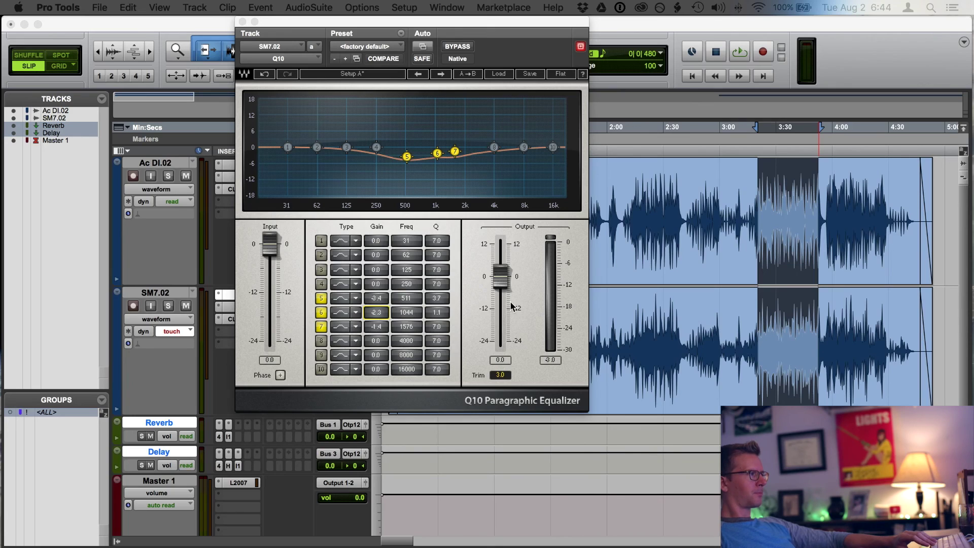
Step: Trim the gain of the SM7.02 track's CLA-2A slightly downward while auditioning the looped section, and check its peak reduction
key("space")
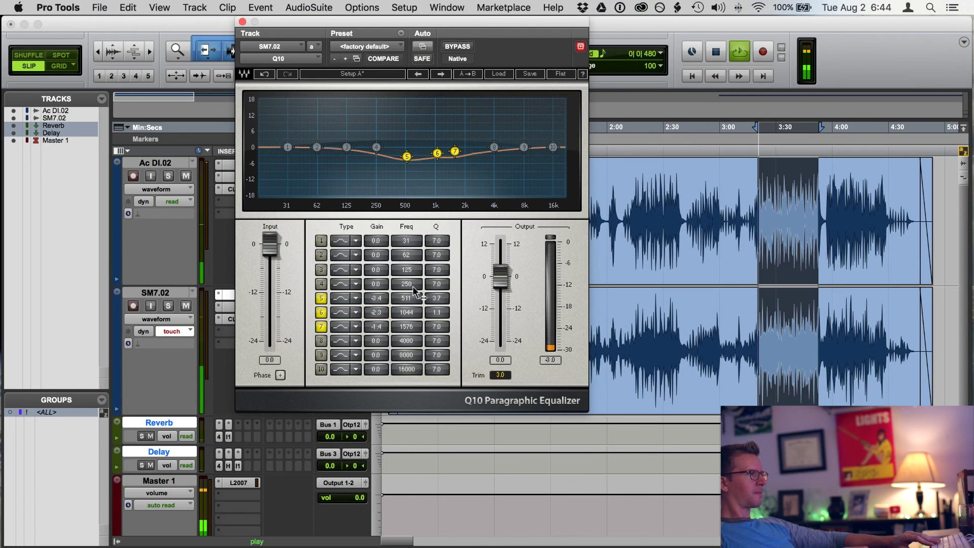
left_click(160, 391)
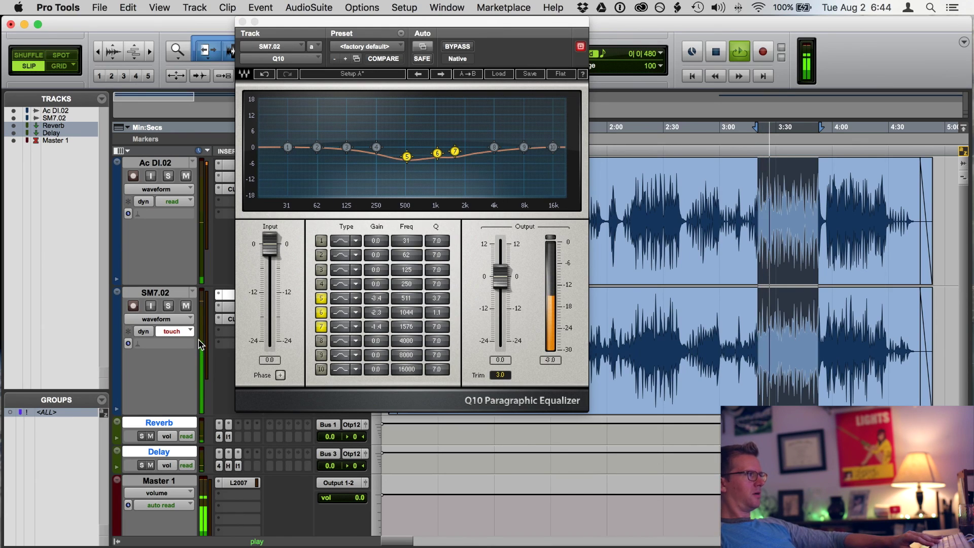
left_click(231, 321)
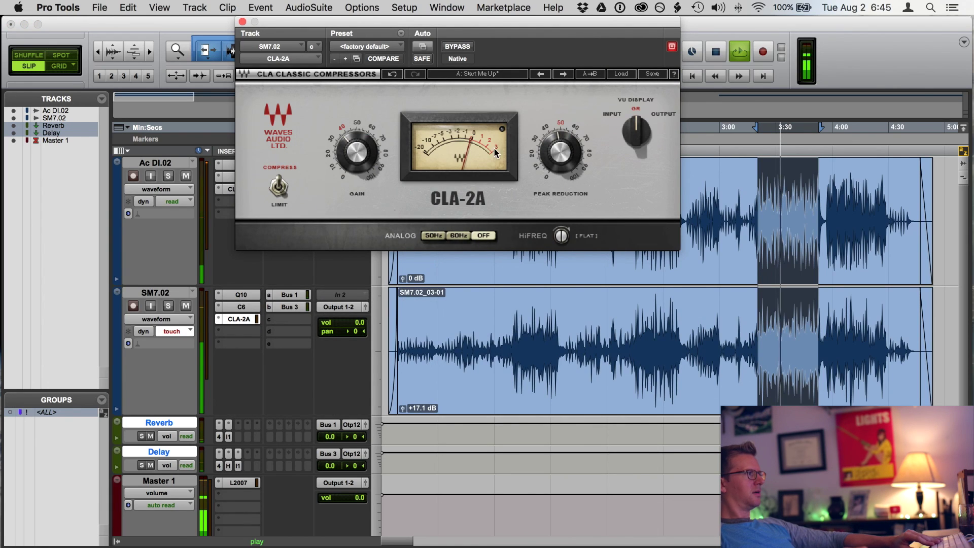
left_click(562, 155)
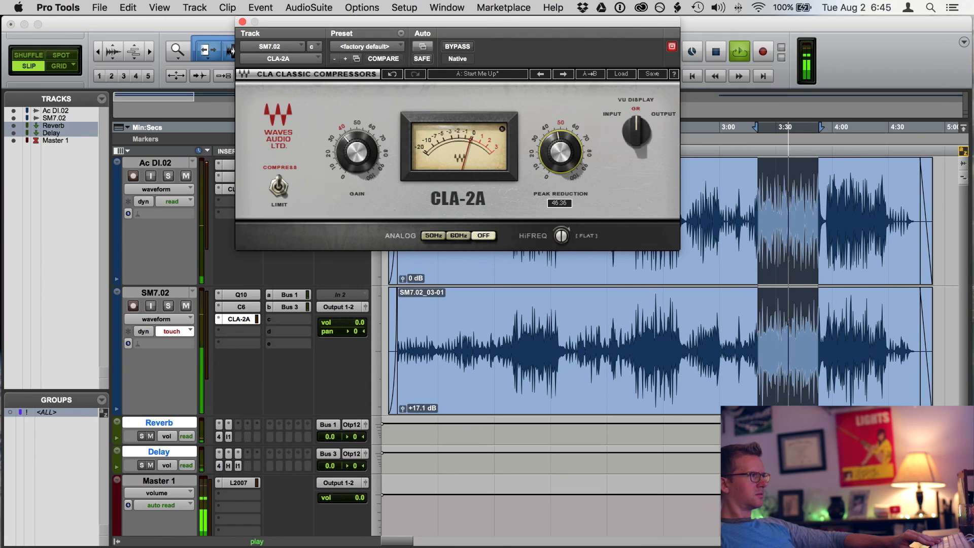
left_click(358, 154)
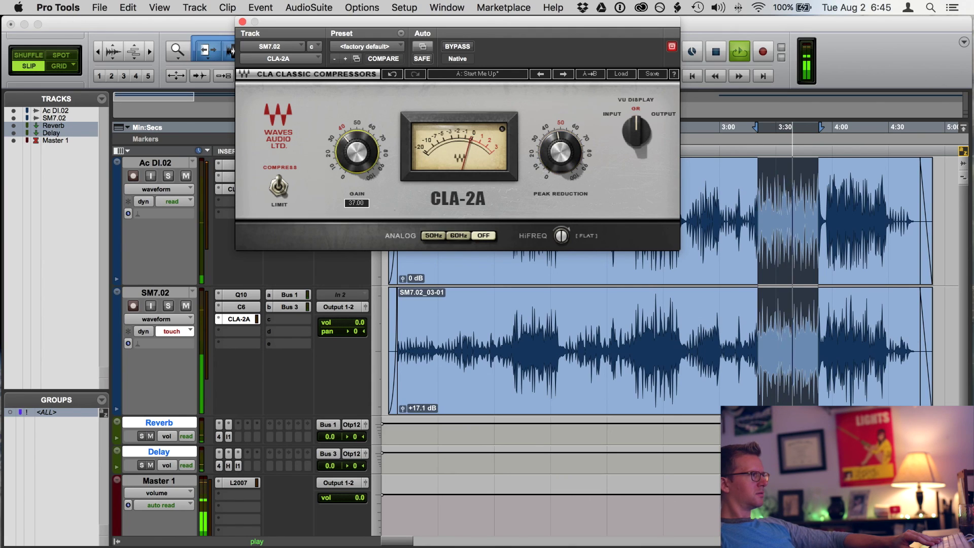
left_click_drag(357, 153, 363, 154)
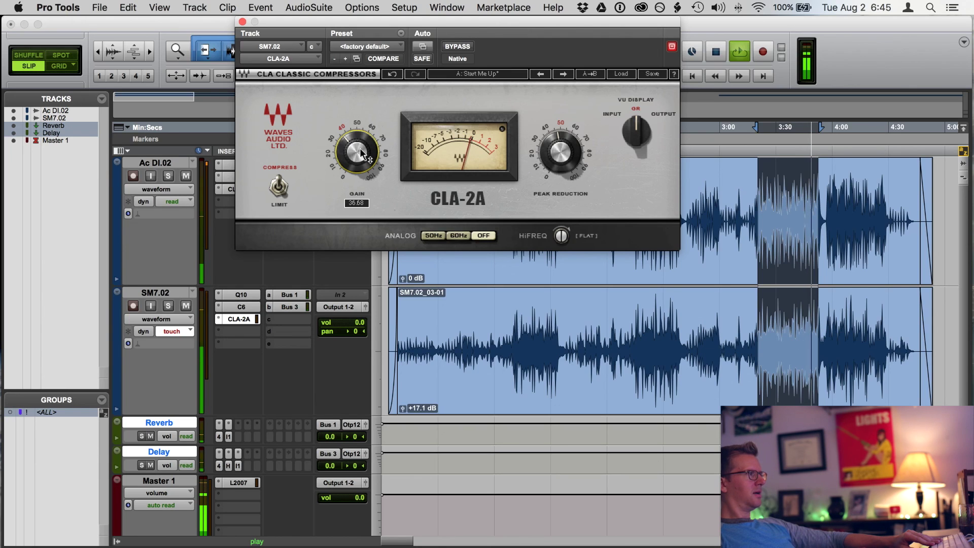
left_click_drag(362, 153, 362, 155)
mouse_move(558, 156)
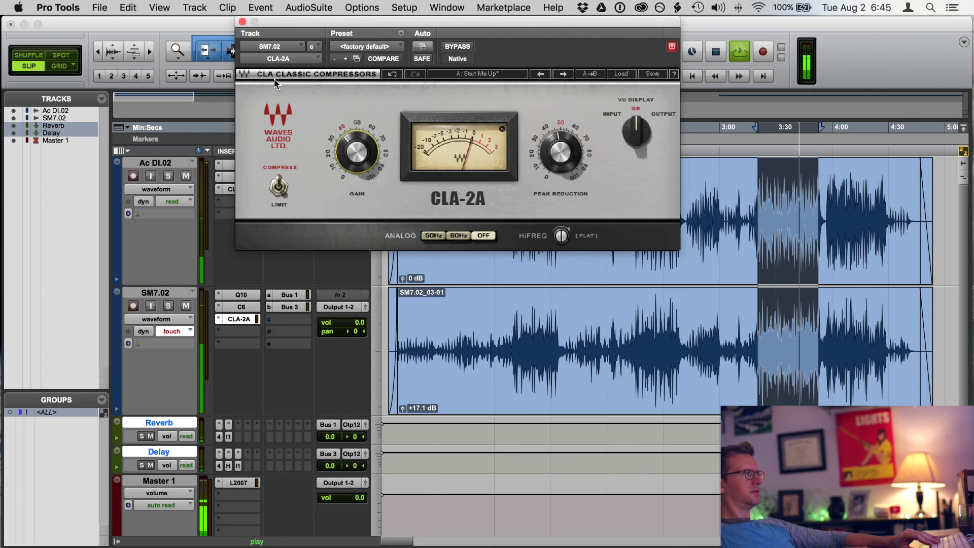
Step: Set band 1's range to -6.4 and band 2's gain to 2.4 in the SM7.02 track's C6
left_click(244, 311)
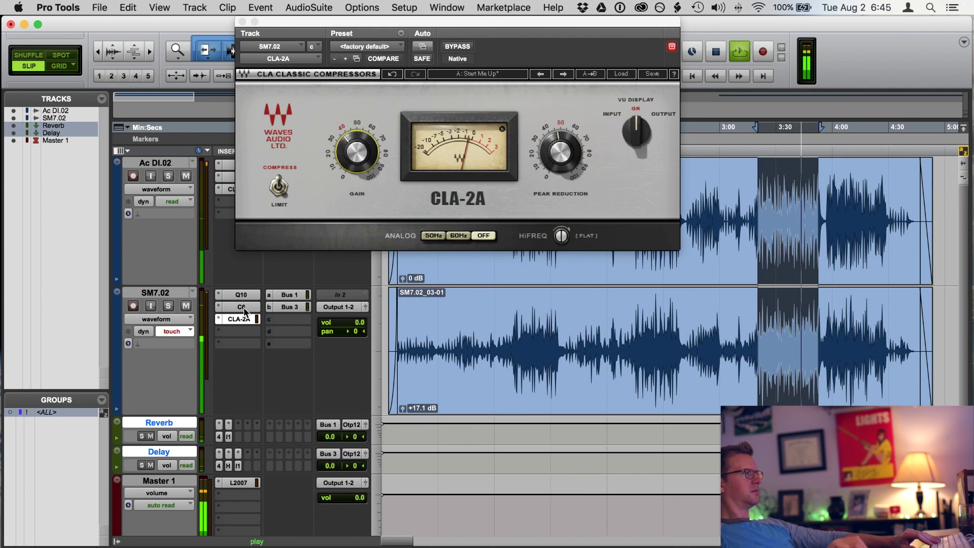
left_click(244, 309)
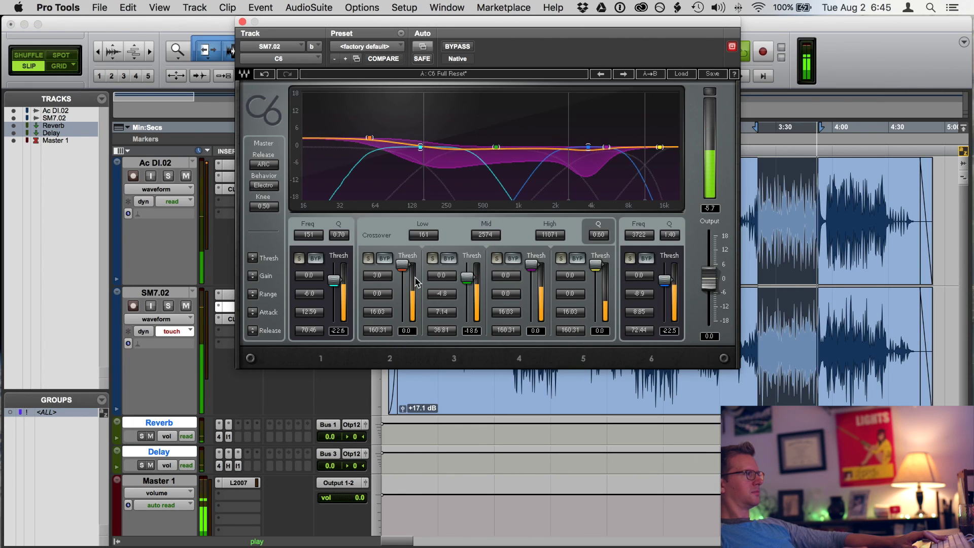
left_click(316, 295)
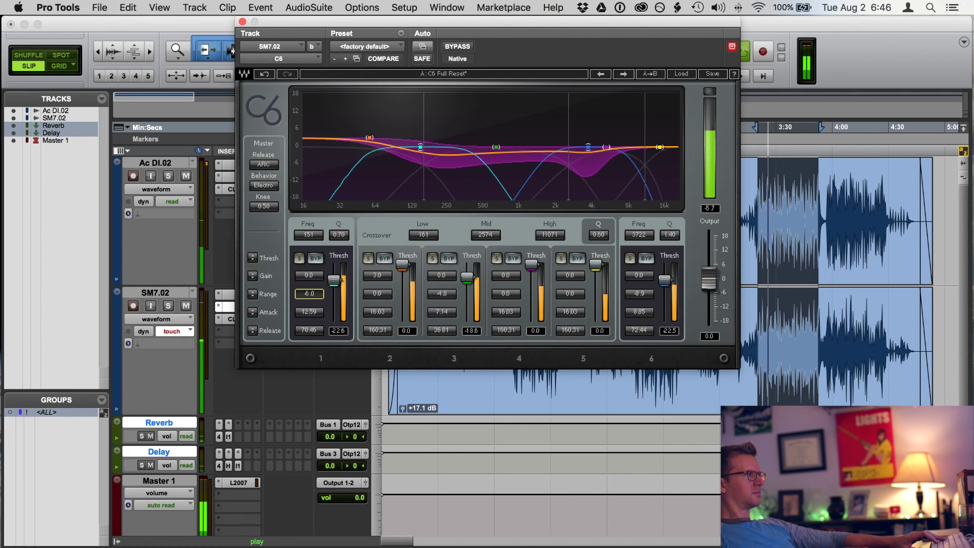
left_click_drag(317, 295, 318, 295)
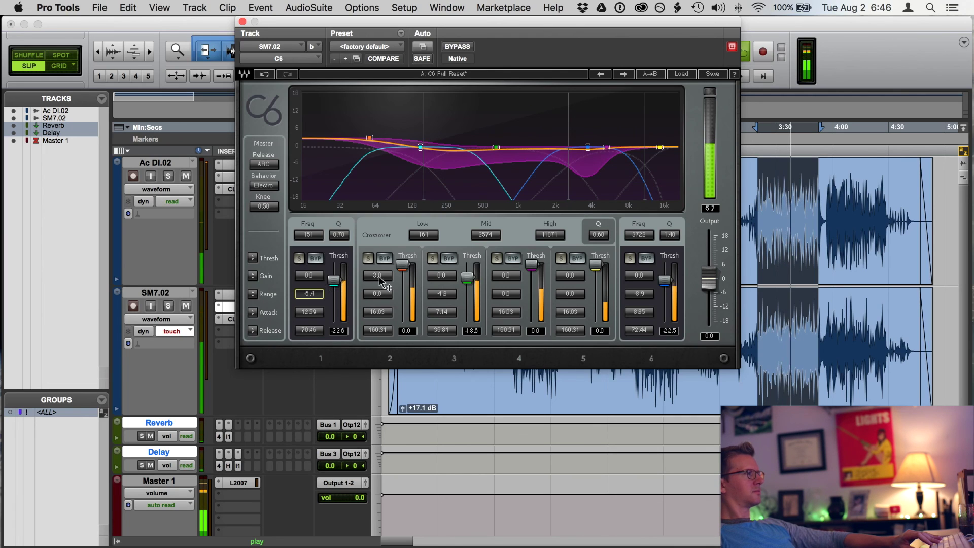
left_click_drag(381, 282, 380, 288)
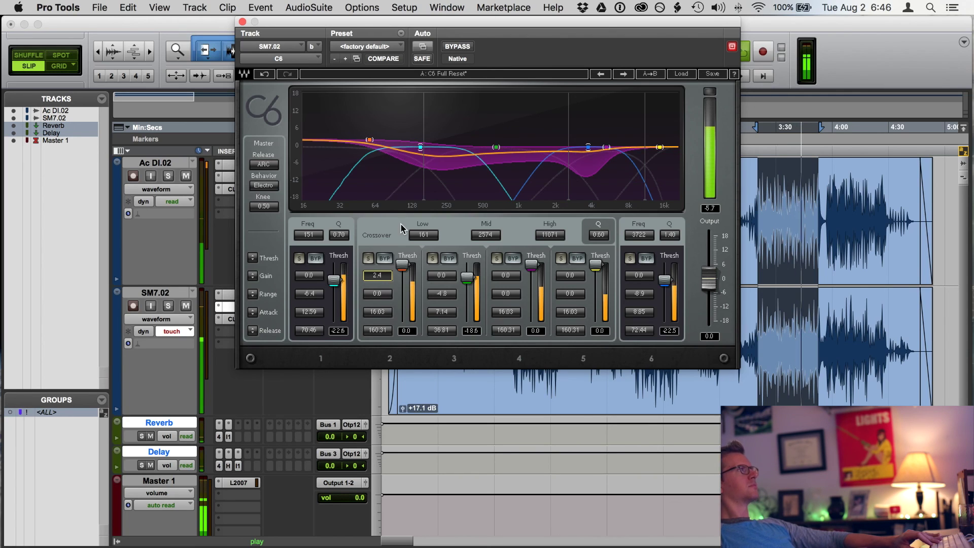
Step: Close the C6 window, clear the looped selection and save the session
left_click(242, 22)
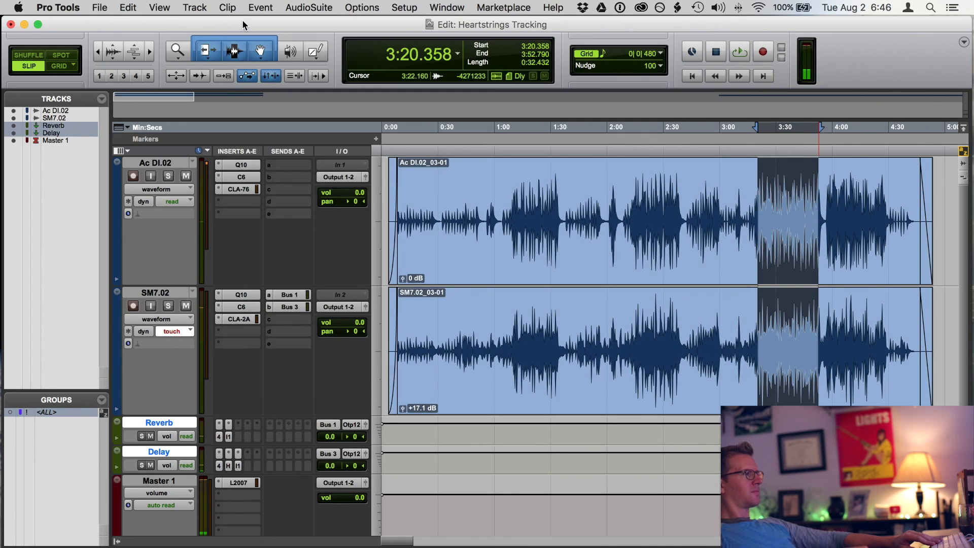
left_click(729, 327)
key("super+s")
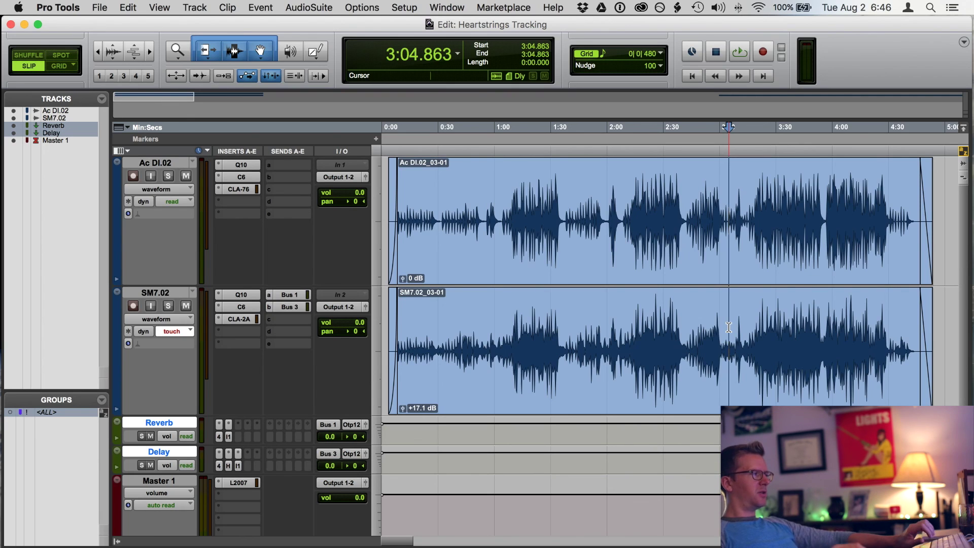
Step: Set the output of the Ac DI.02 track's CLA-76 to -28.0, with the playback start placed at about 0:16
left_click(412, 192)
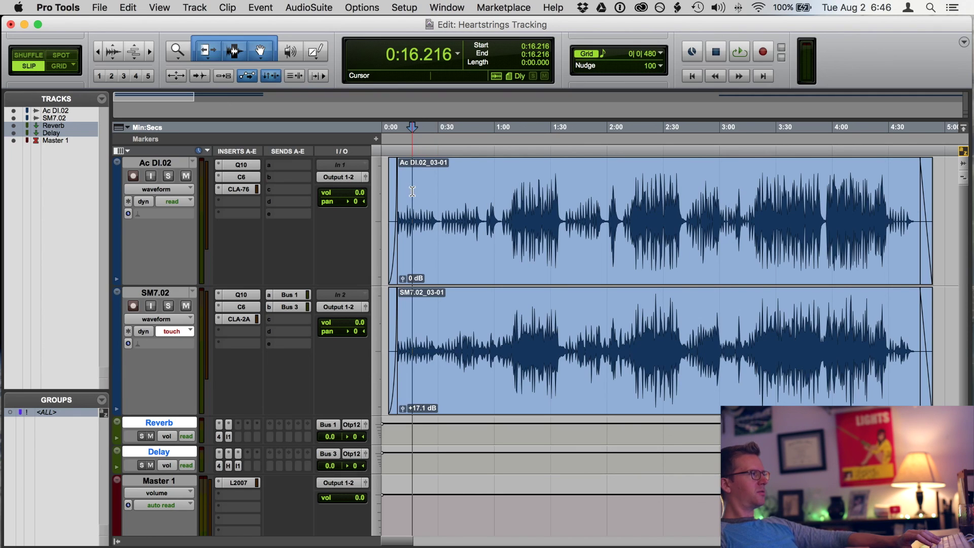
left_click(239, 189)
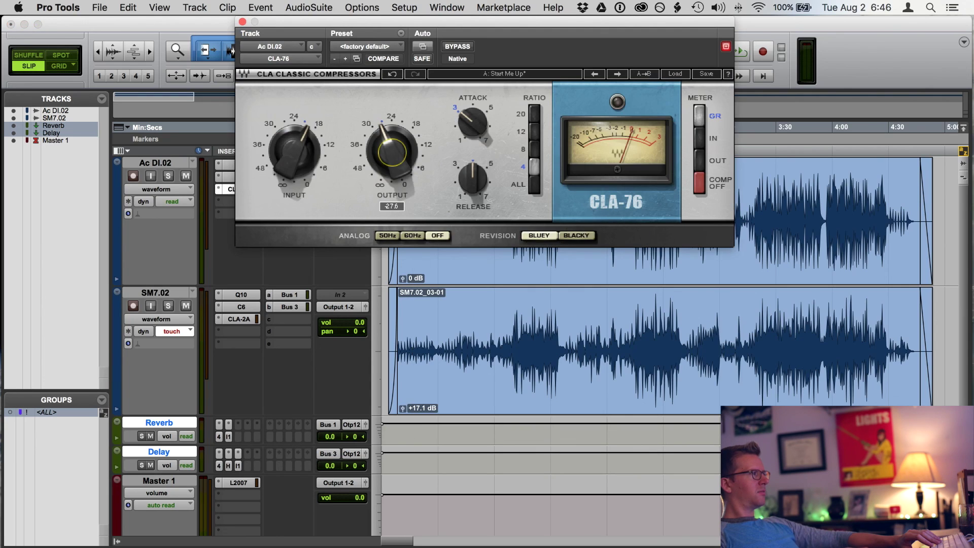
left_click_drag(392, 152, 392, 154)
left_click_drag(392, 153, 392, 154)
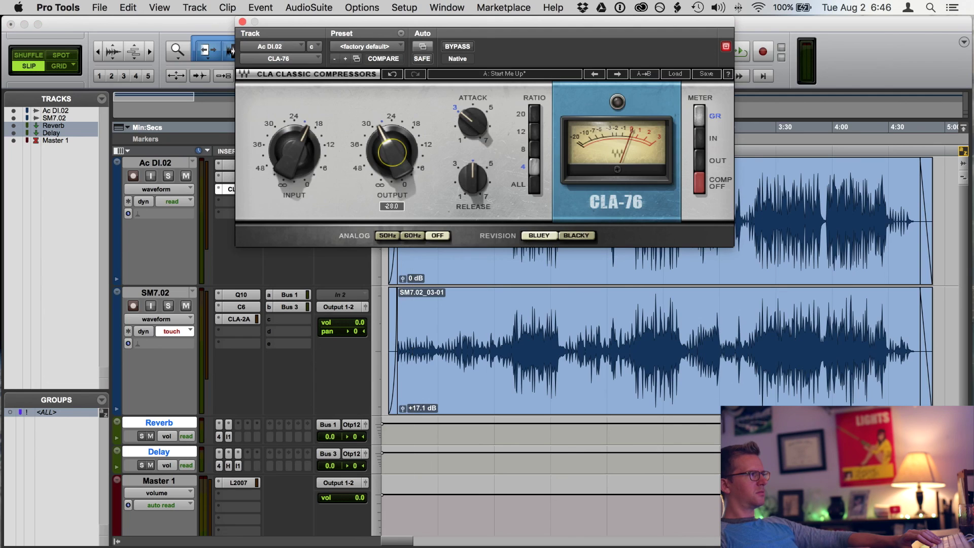
left_click(243, 23)
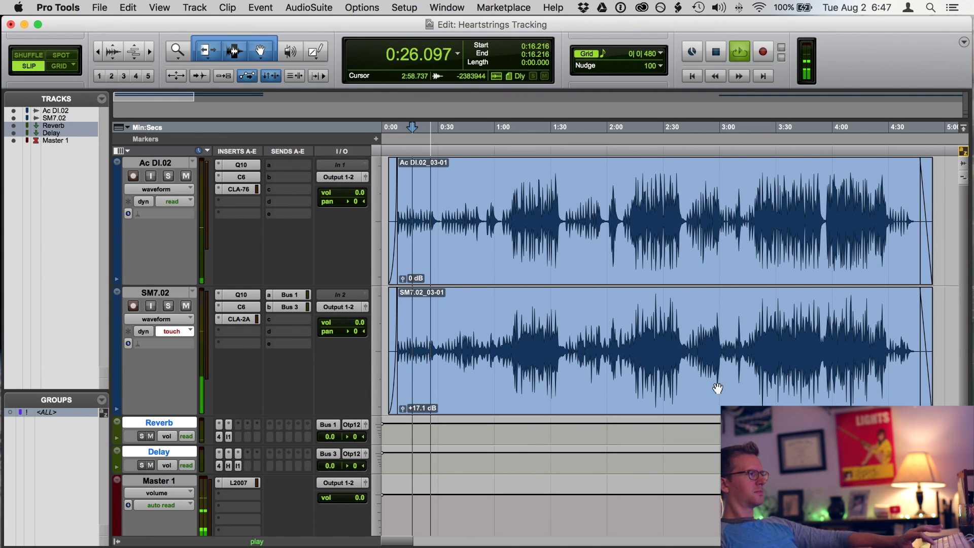
Step: Stop playback, save the session and select everything on the timeline from start to end
key("space")
key("super+s")
key("super+a")
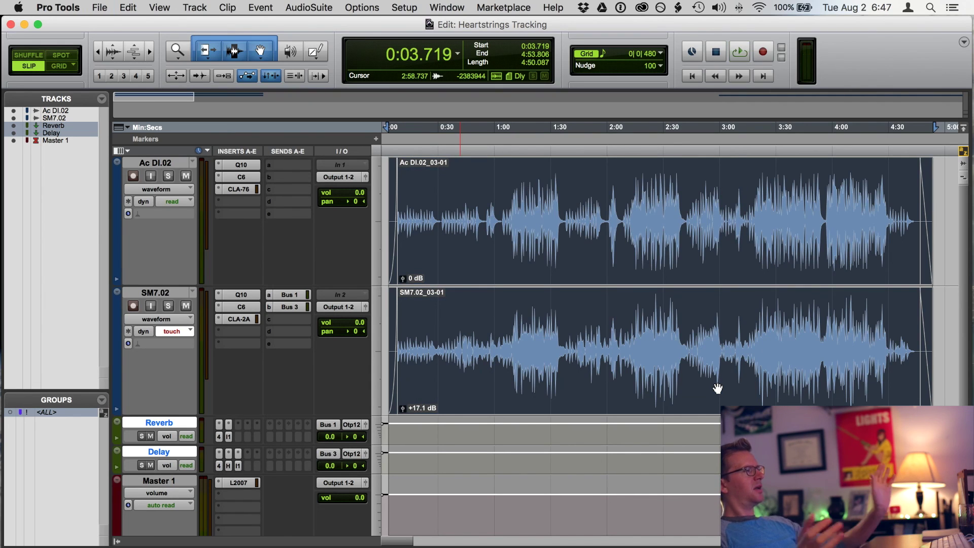